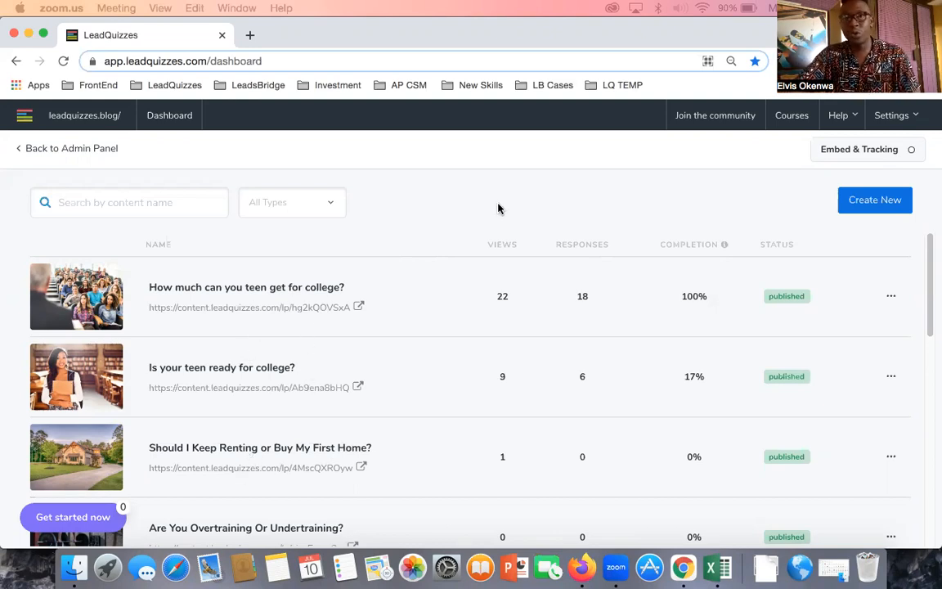
Open the Site & Organization settings and review the website URL, company name, logo, branding and API key sections
left_click(903, 121)
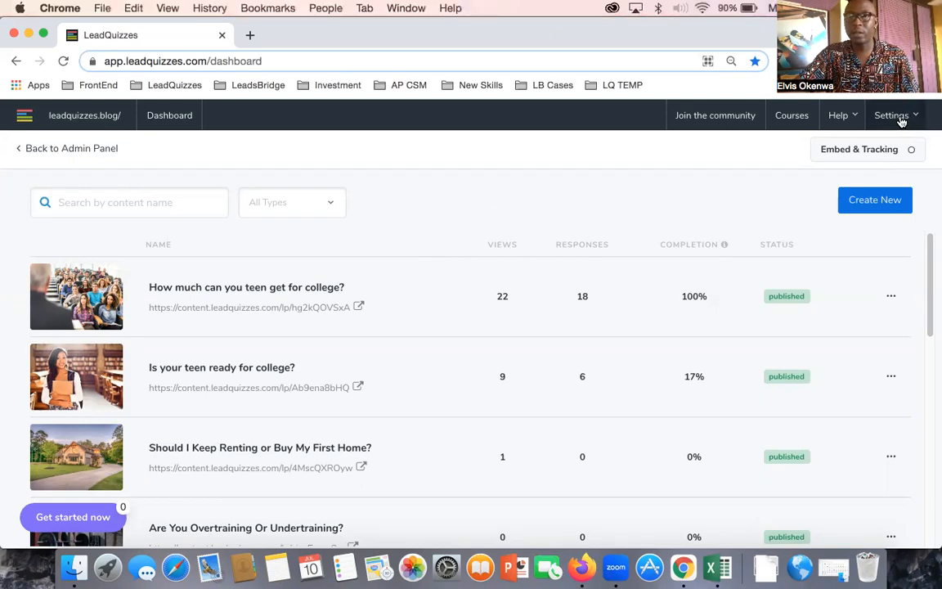
left_click(900, 121)
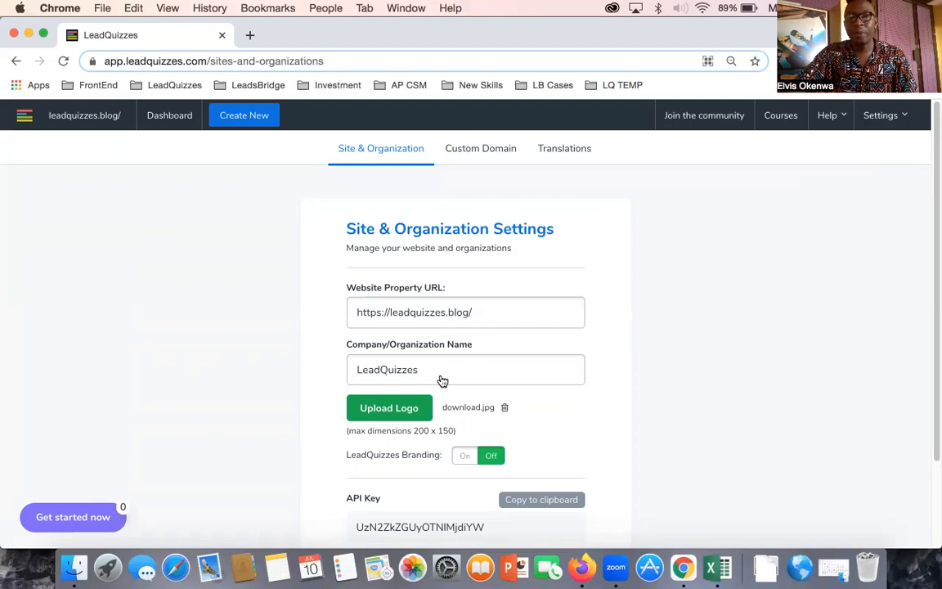
scroll(458, 377, "down", 1)
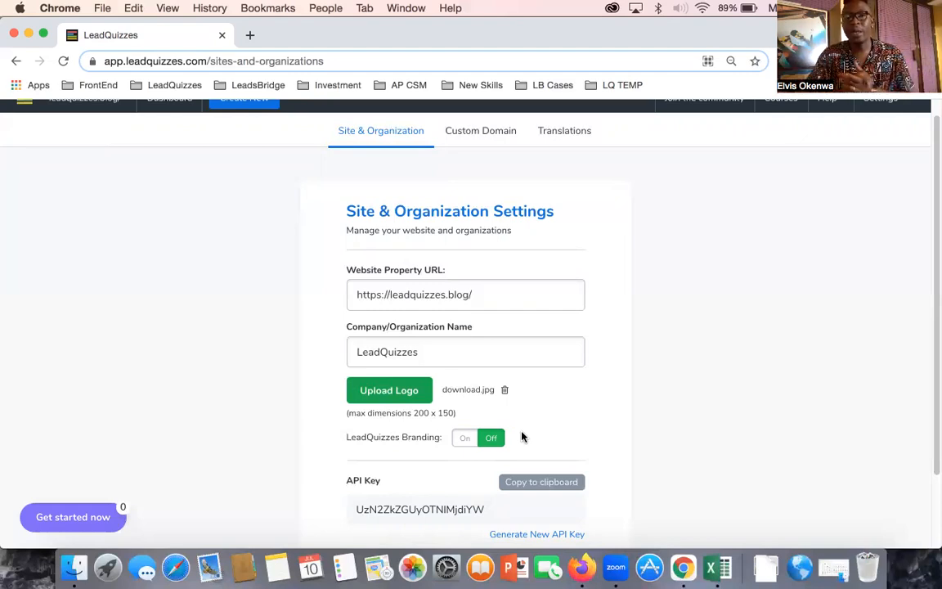
scroll(495, 470, "down", 1)
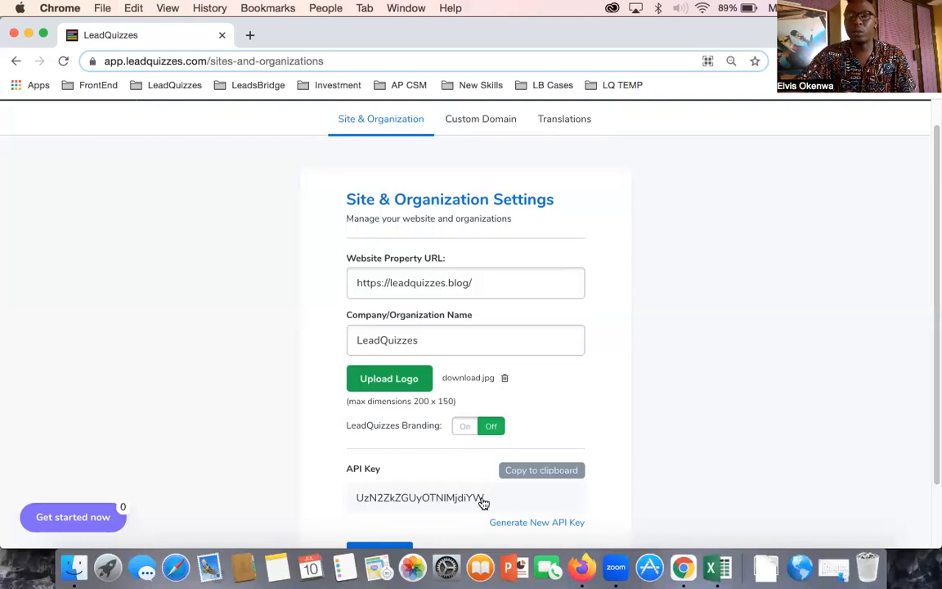
scroll(581, 344, "up", 1)
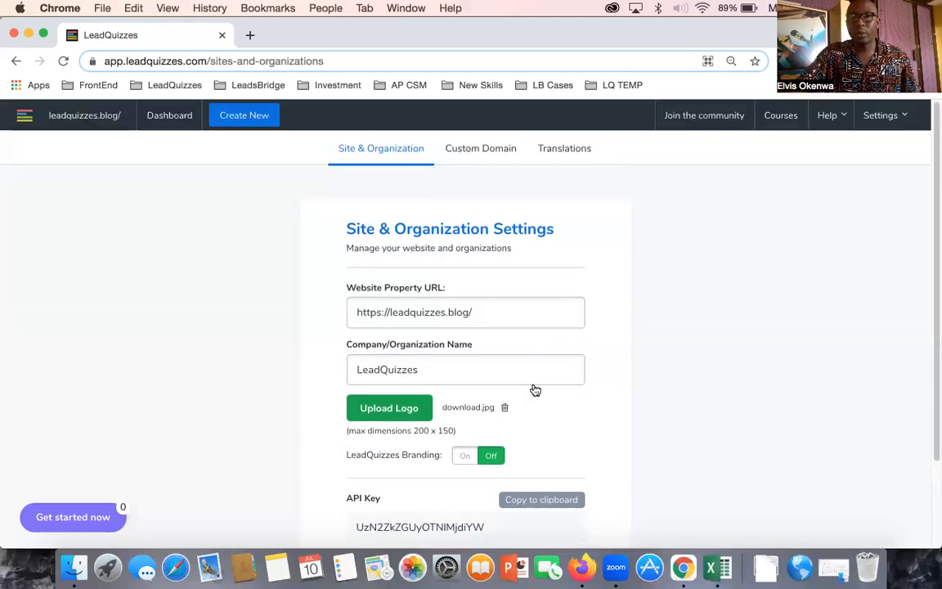
Open the Integrations page and look through the available native integrations from Infusionsoft to Calendly
left_click(899, 122)
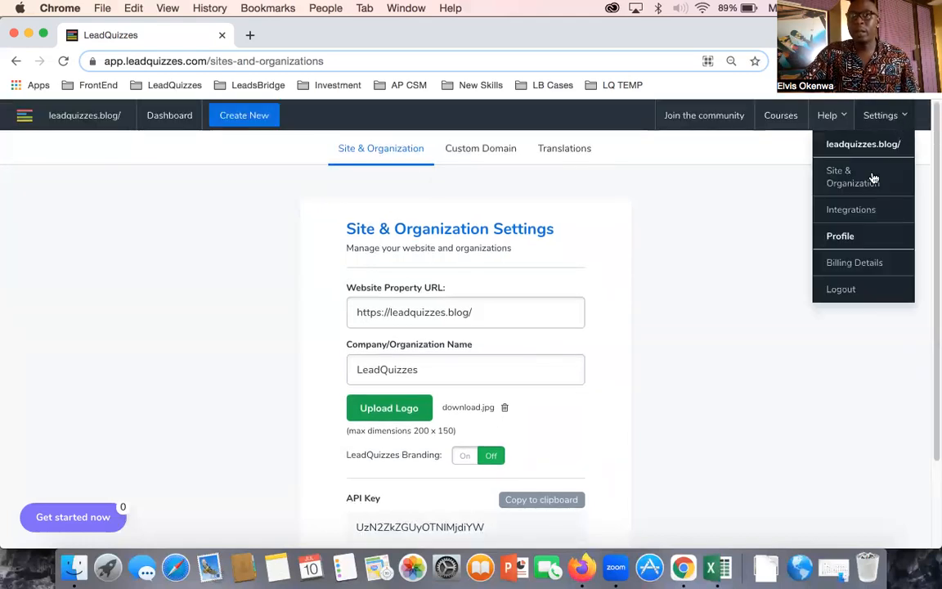
left_click(863, 215)
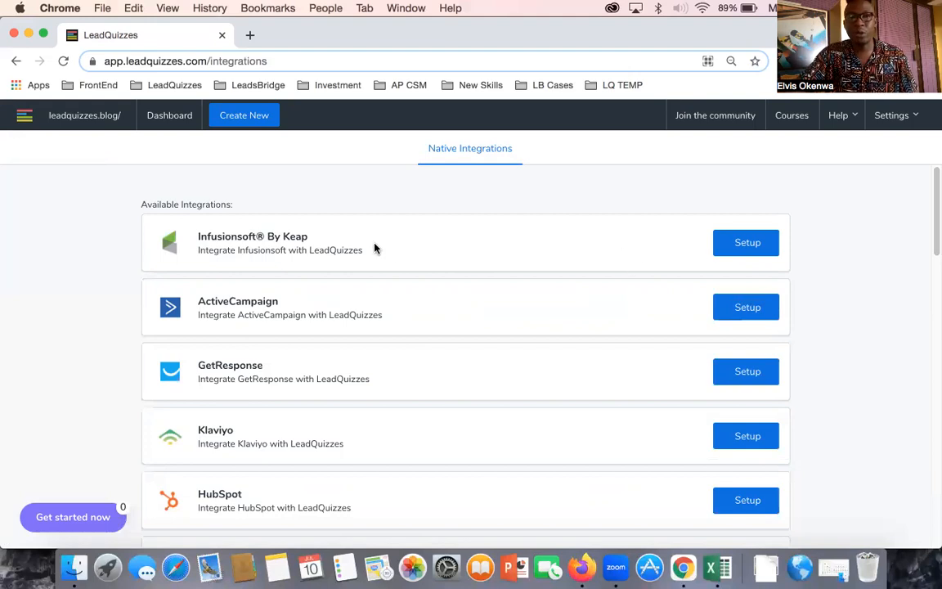
scroll(560, 333, "down", 1)
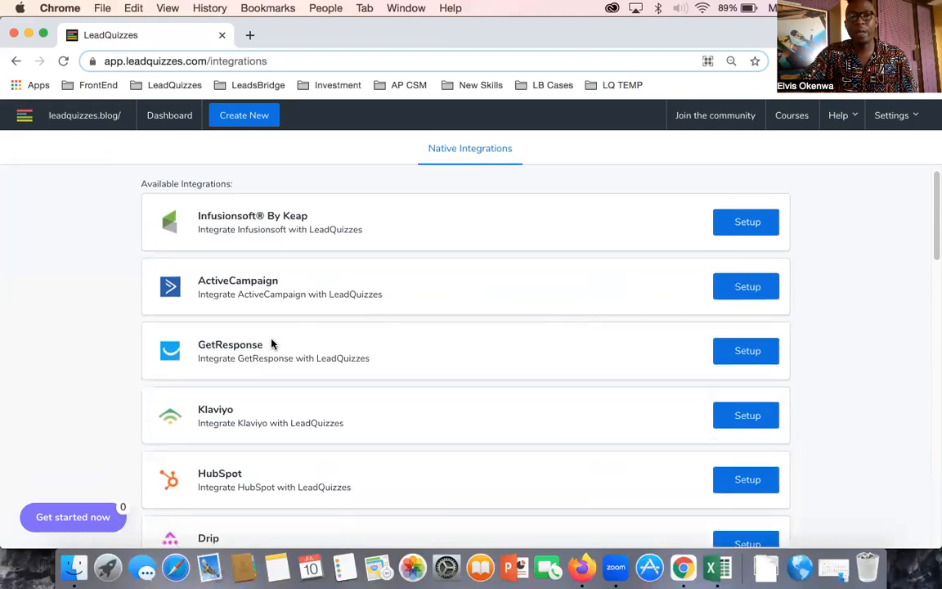
scroll(473, 420, "down", 1)
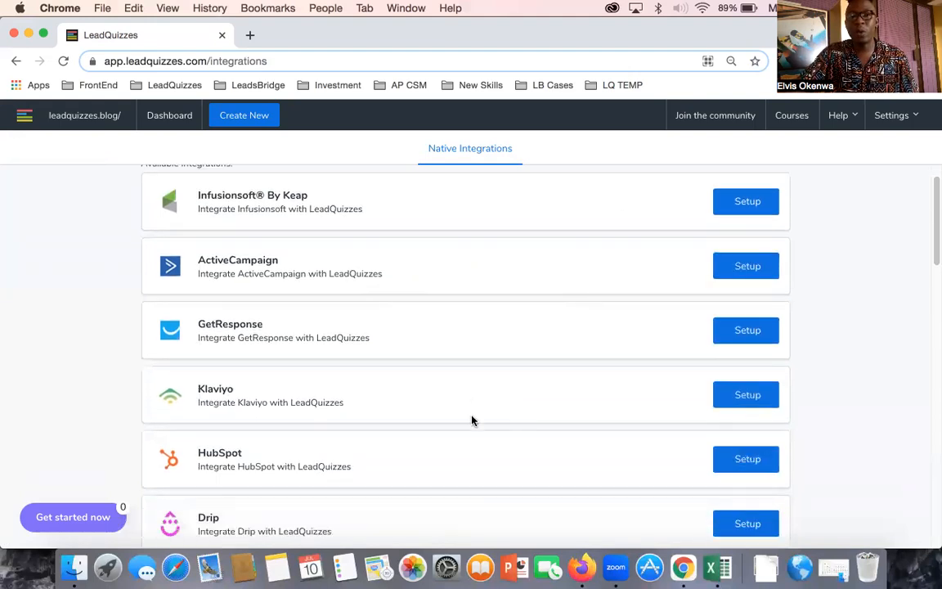
scroll(458, 421, "down", 5)
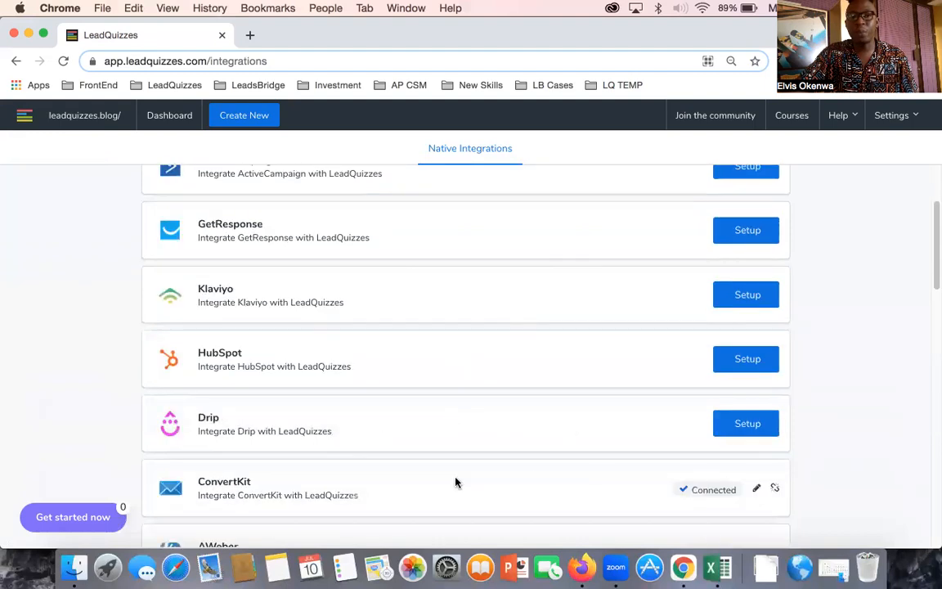
scroll(426, 433, "down", 3)
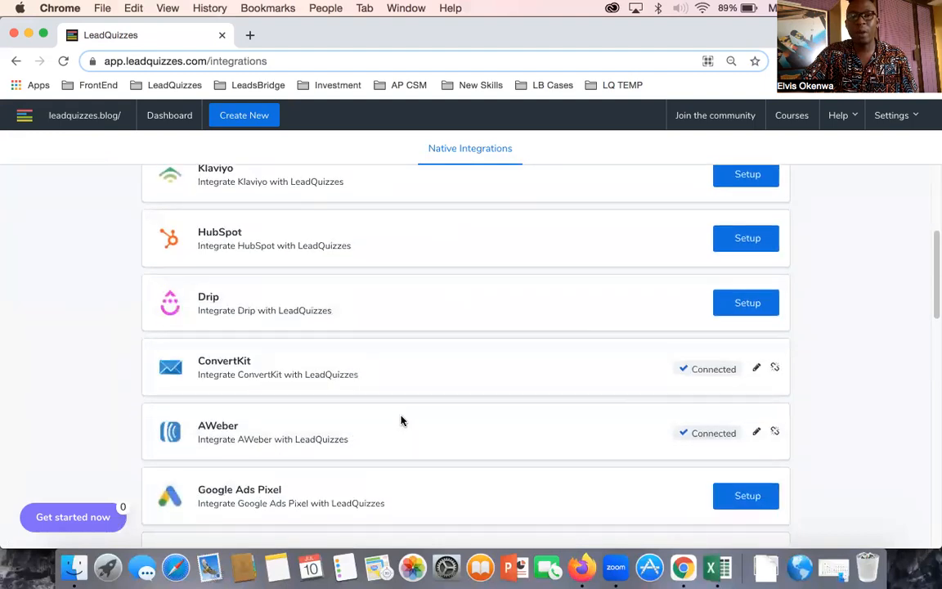
scroll(406, 420, "down", 2)
scroll(418, 433, "down", 1)
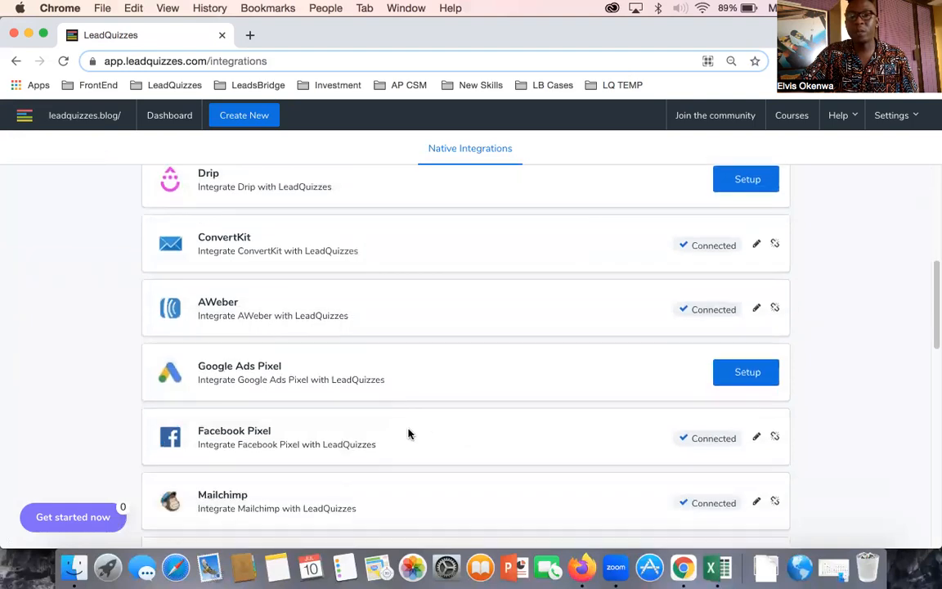
scroll(434, 438, "down", 1)
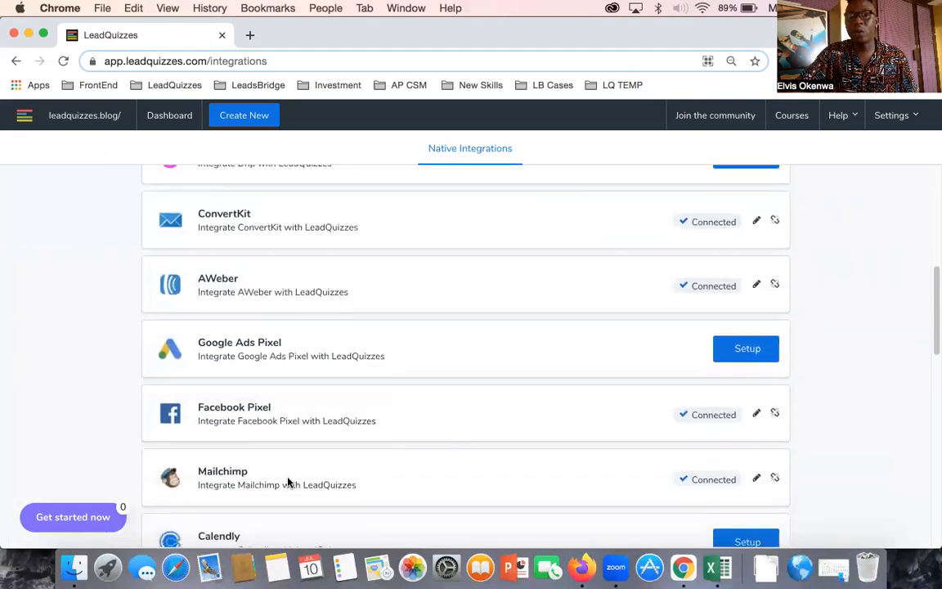
scroll(302, 480, "down", 1)
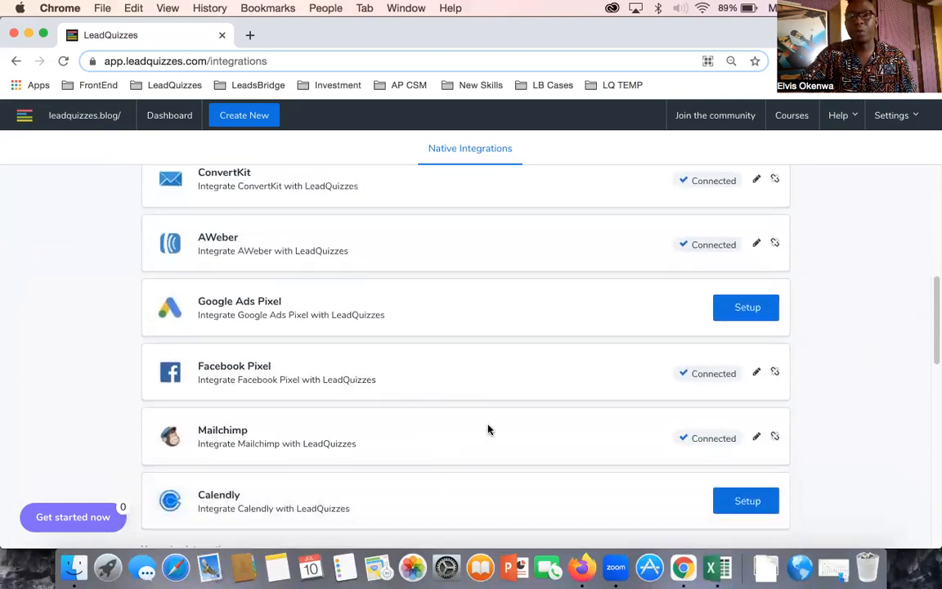
scroll(538, 261, "up", 10)
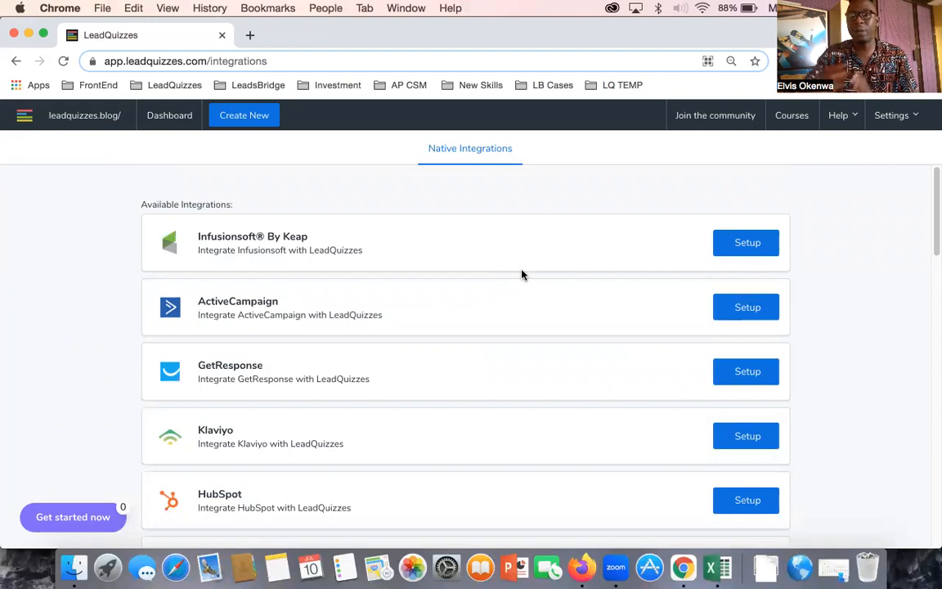
Review the upcoming integrations at the end of the list and return to the Mailchimp entry
left_click(906, 117)
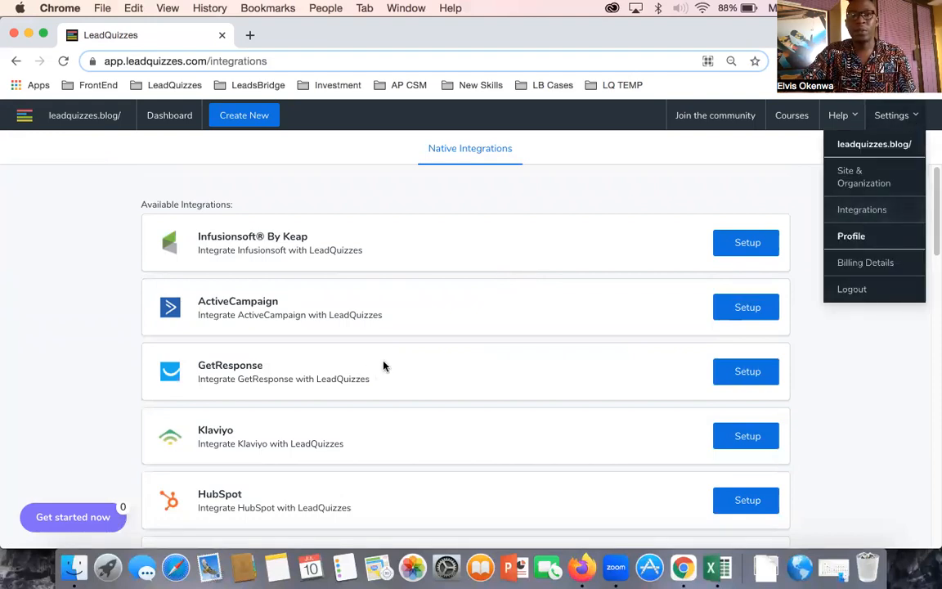
scroll(384, 366, "down", 2)
scroll(570, 376, "down", 15)
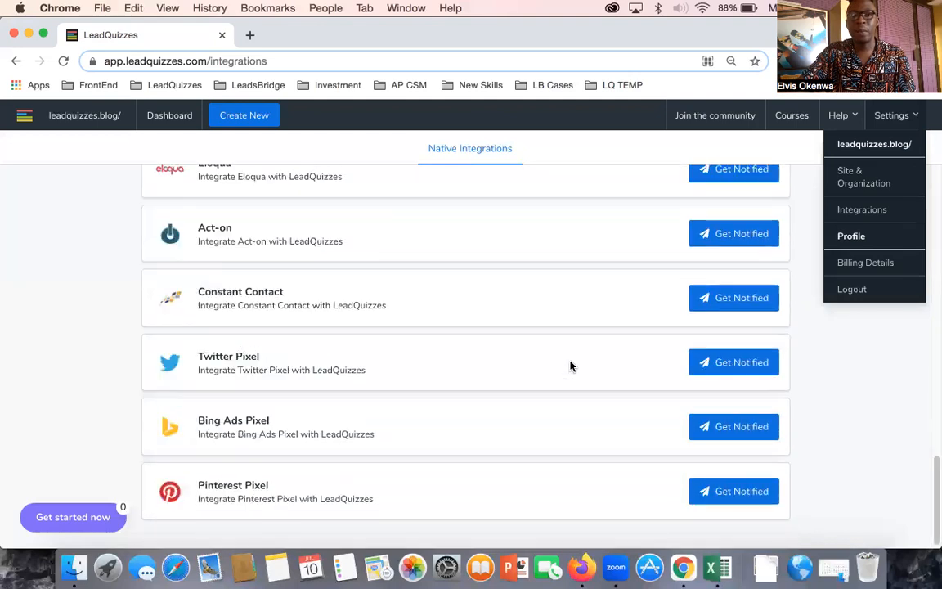
scroll(513, 321, "up", 20)
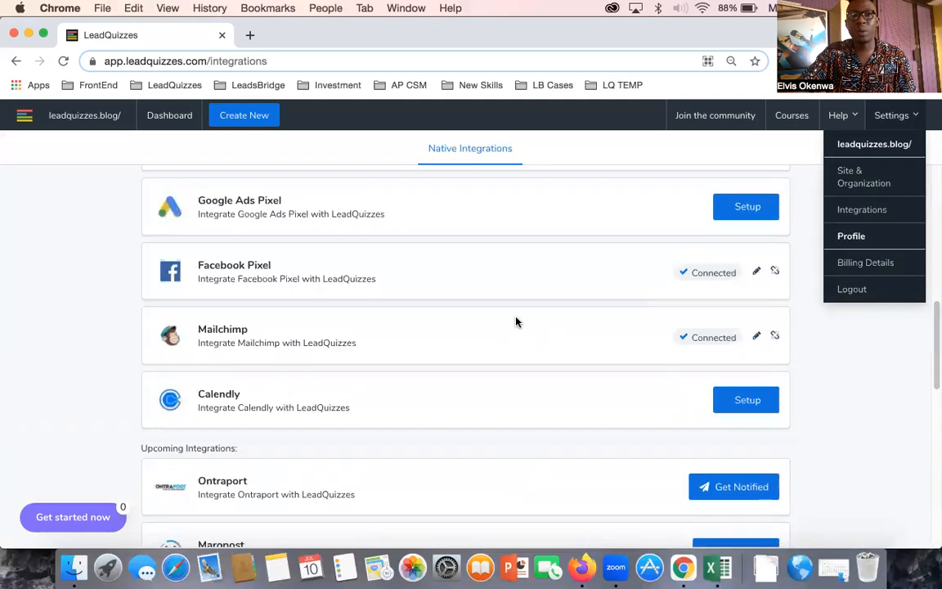
scroll(487, 295, "up", 3)
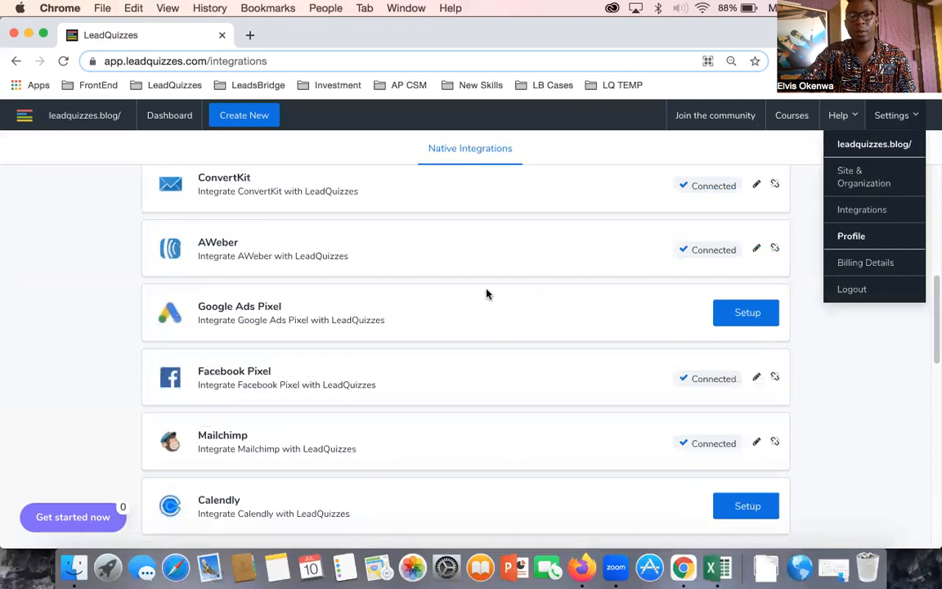
Check Mailchimp's disconnect option and its reconnect and re-authorize dialog, leaving the integration connected
left_click(774, 442)
left_click(564, 325)
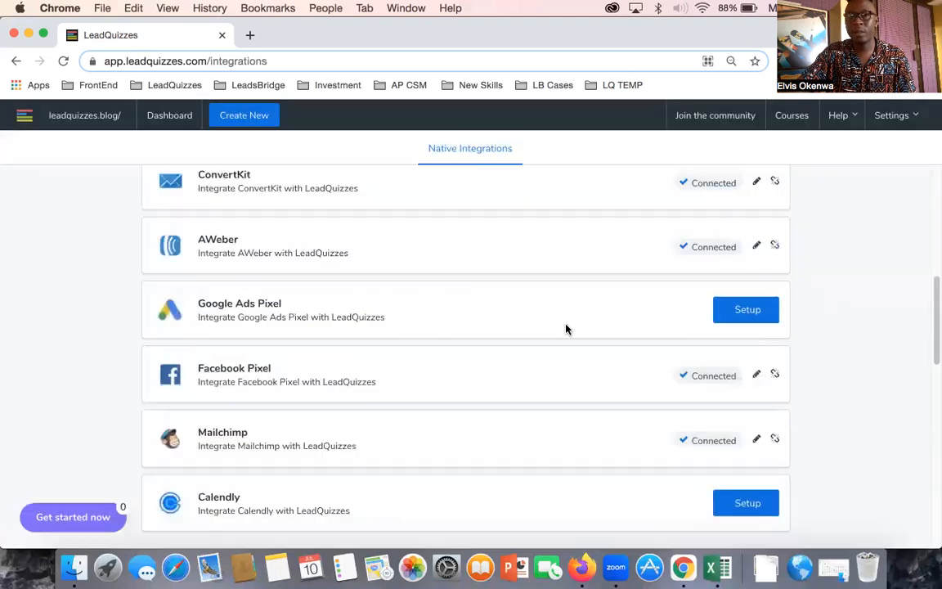
left_click(757, 441)
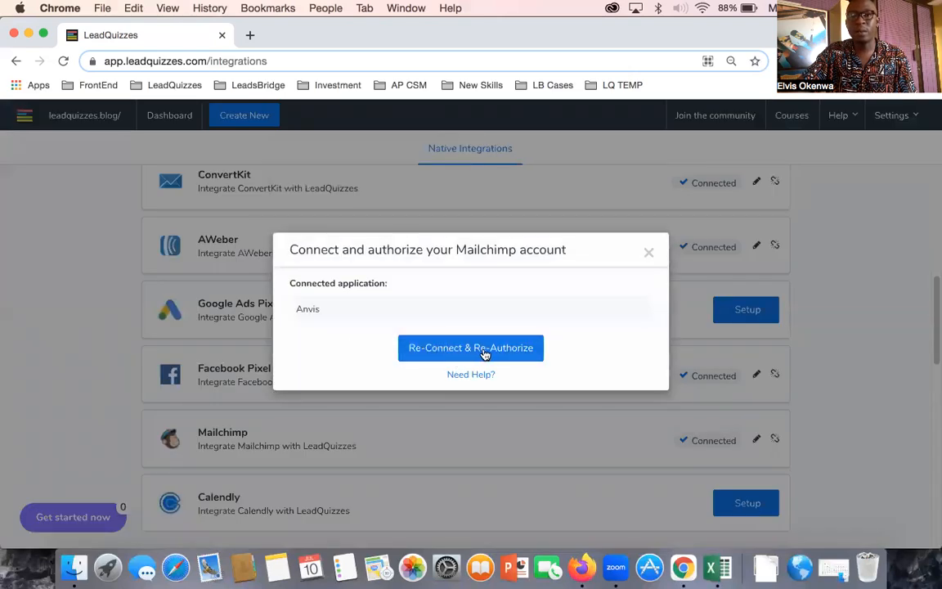
left_click(649, 252)
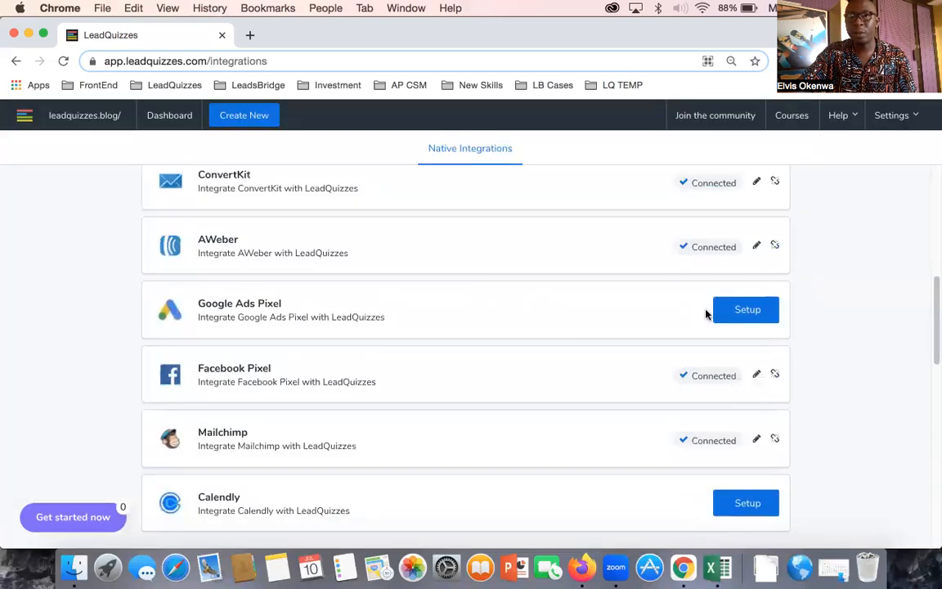
Try to connect and authorize a Drip account from the Drip integration setup
scroll(707, 315, "up", 1)
scroll(709, 331, "up", 1)
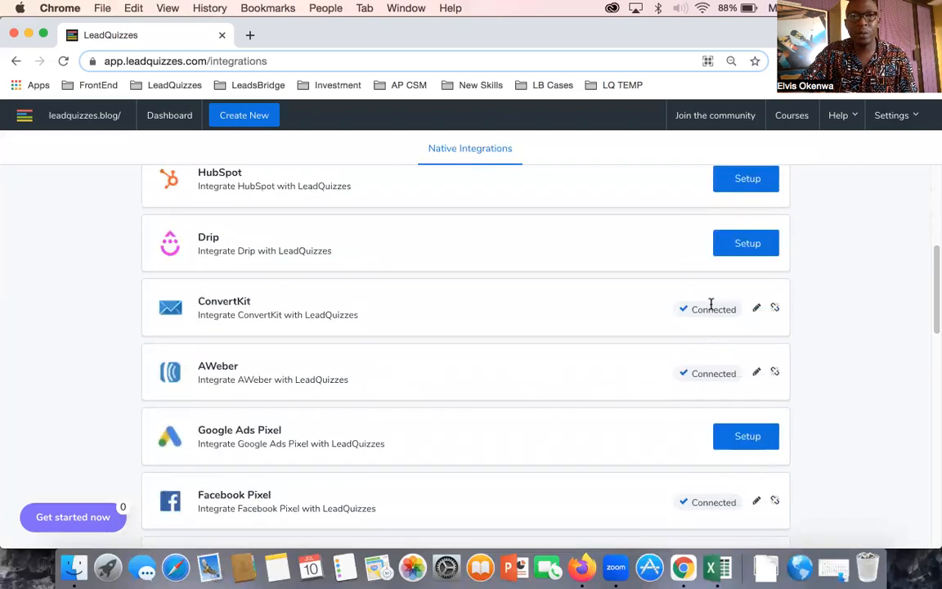
left_click(745, 255)
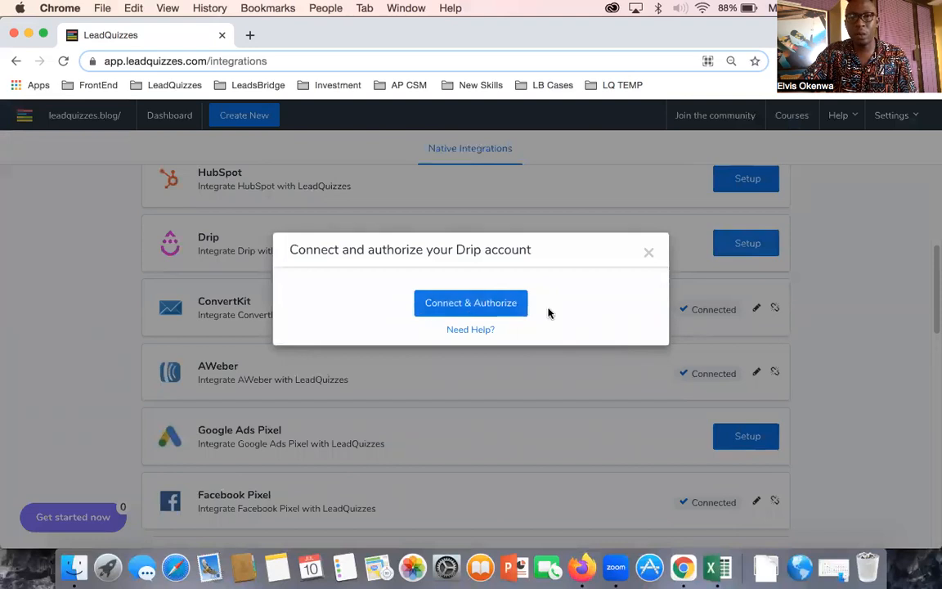
left_click(489, 309)
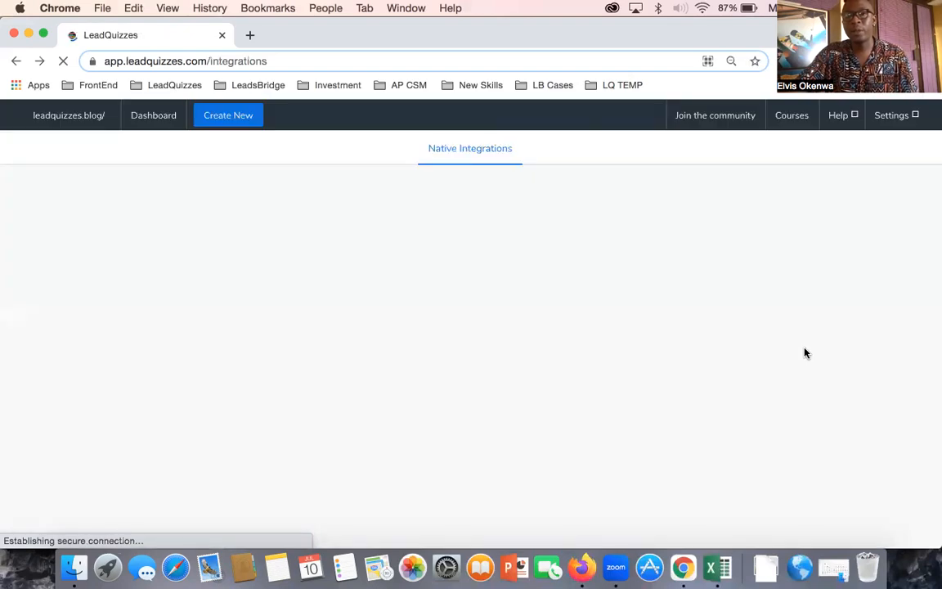
Inspect the ConvertKit setup fields and its removal confirmation, dismissing both without changing the integration
scroll(664, 313, "down", 3)
scroll(665, 314, "down", 3)
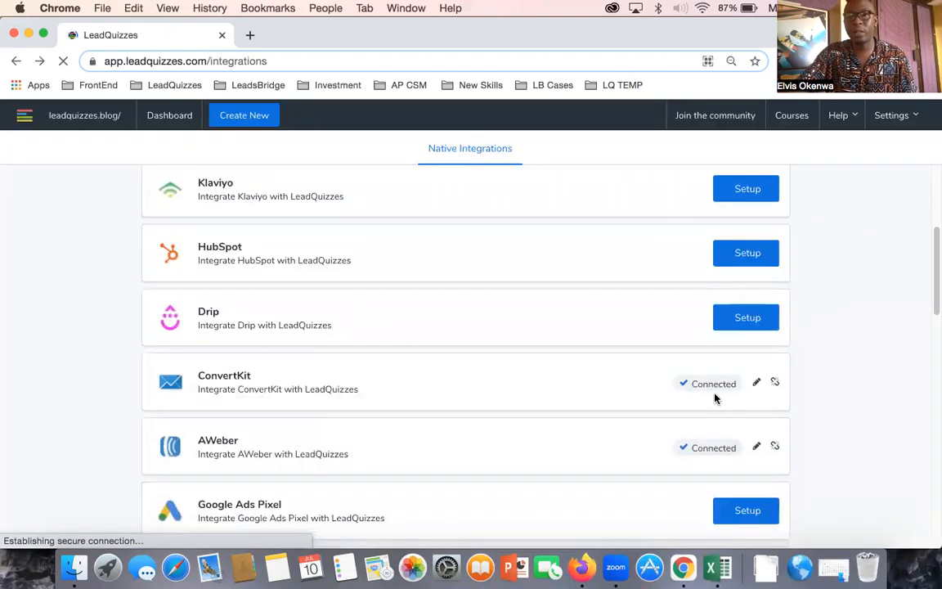
left_click(757, 385)
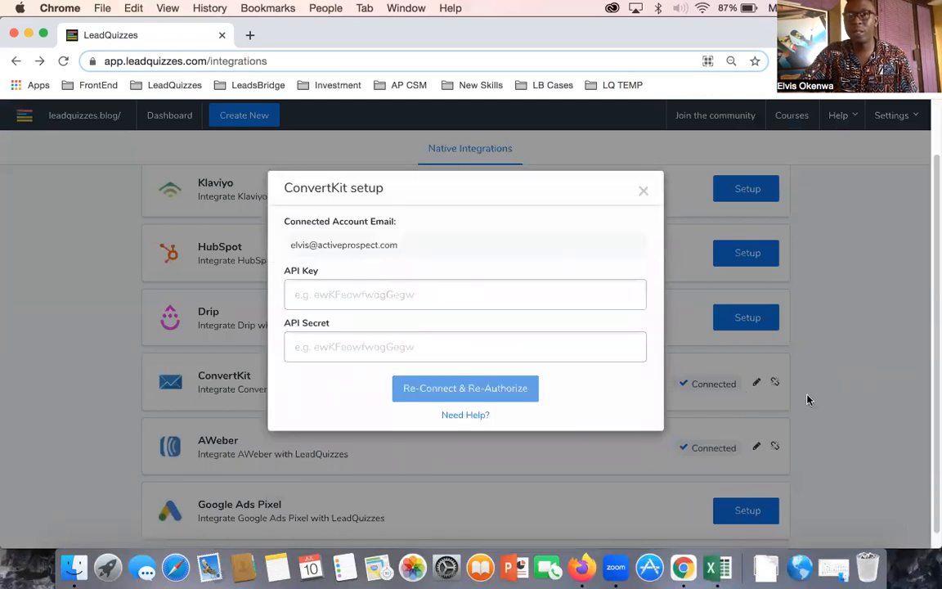
left_click(643, 191)
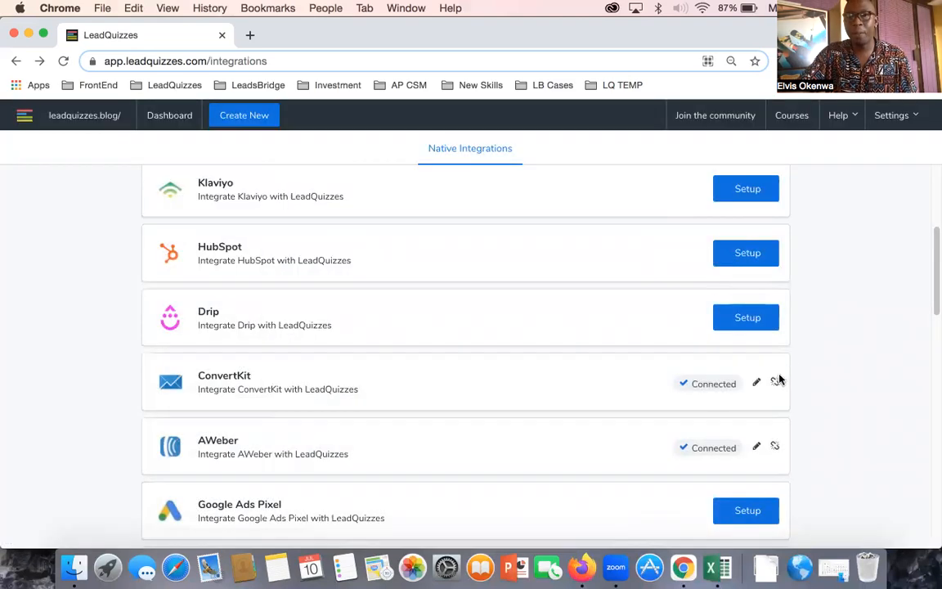
left_click(774, 384)
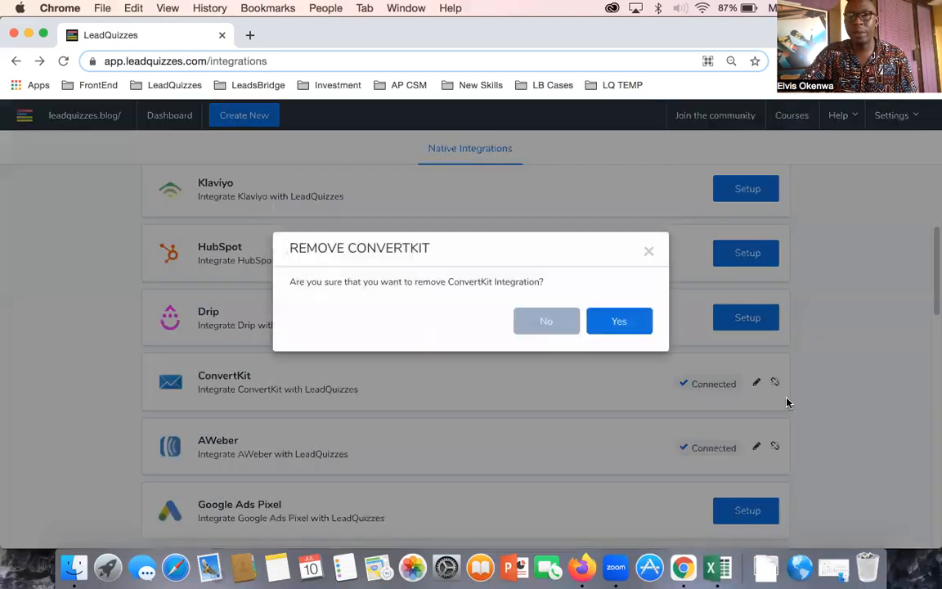
left_click(649, 252)
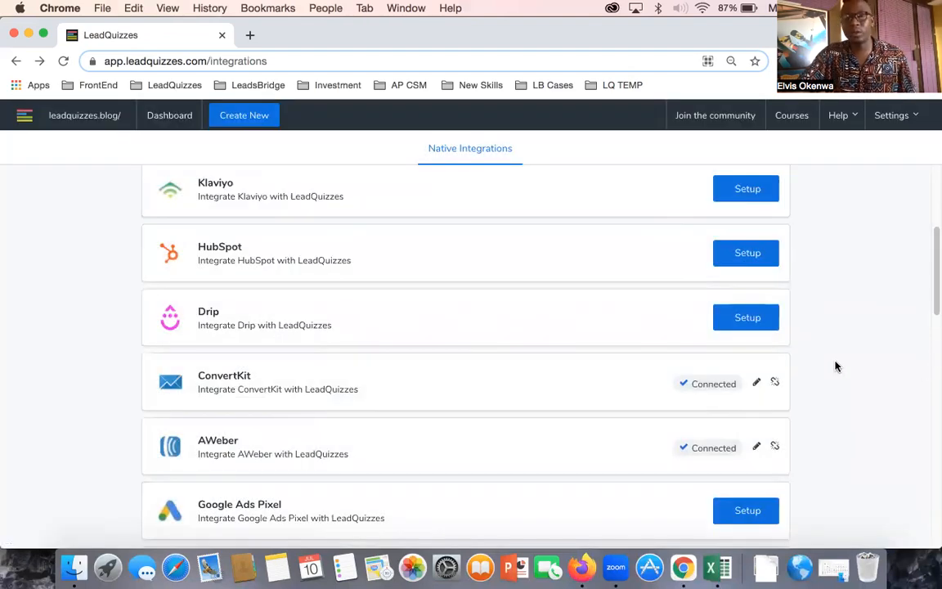
Open the Billing Details and review the current plan, monthly responses, custom domain and payment card sections
scroll(822, 374, "down", 3)
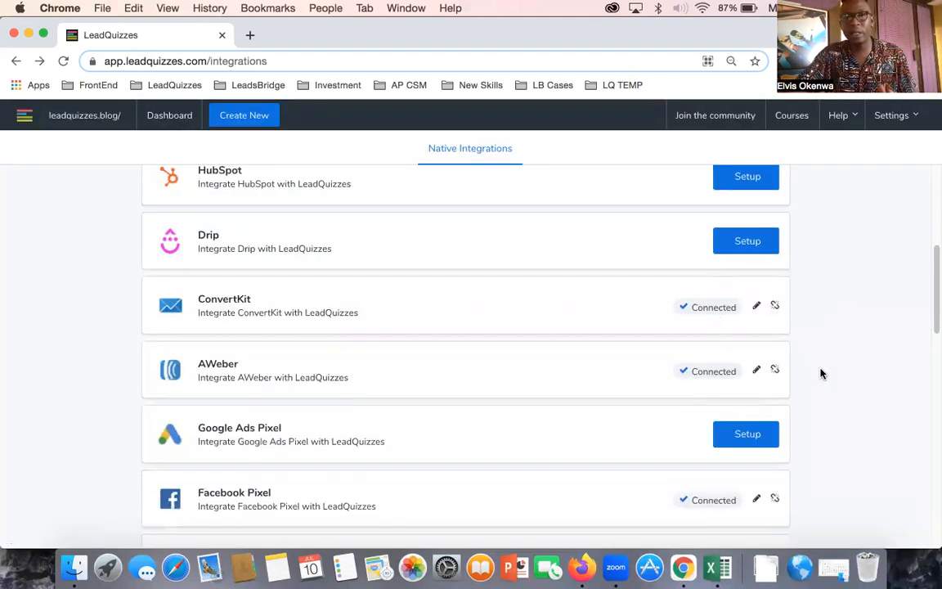
scroll(822, 373, "down", 2)
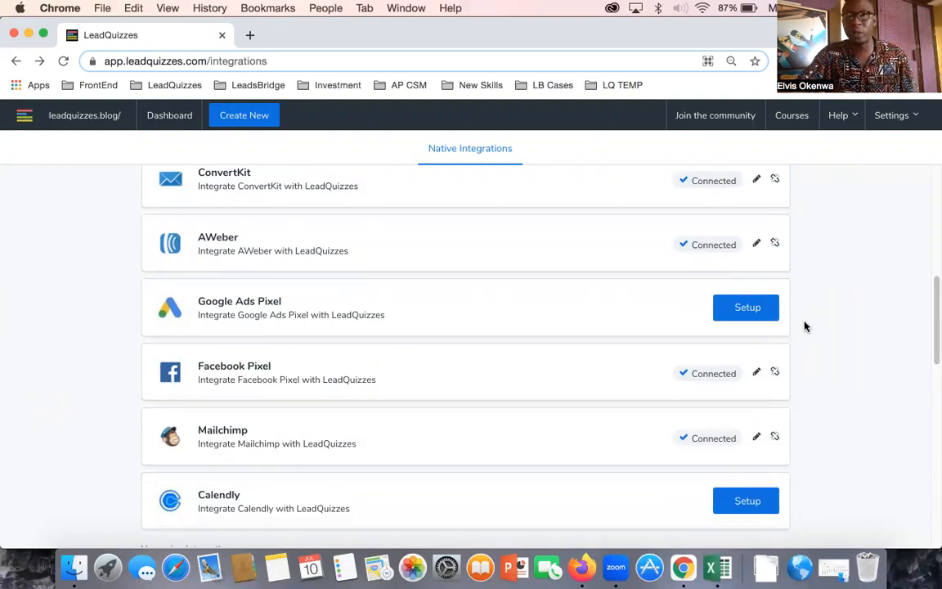
left_click(896, 123)
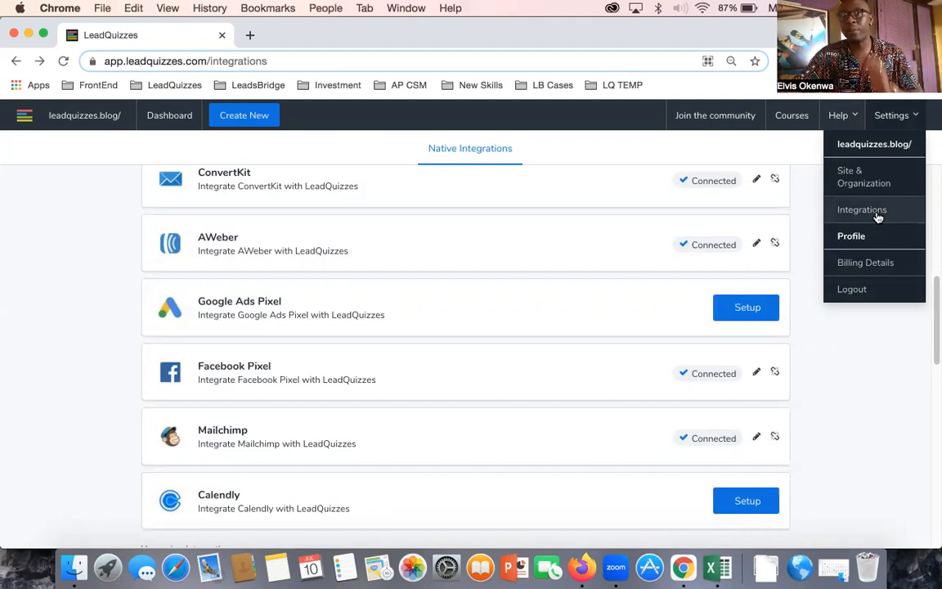
left_click(870, 265)
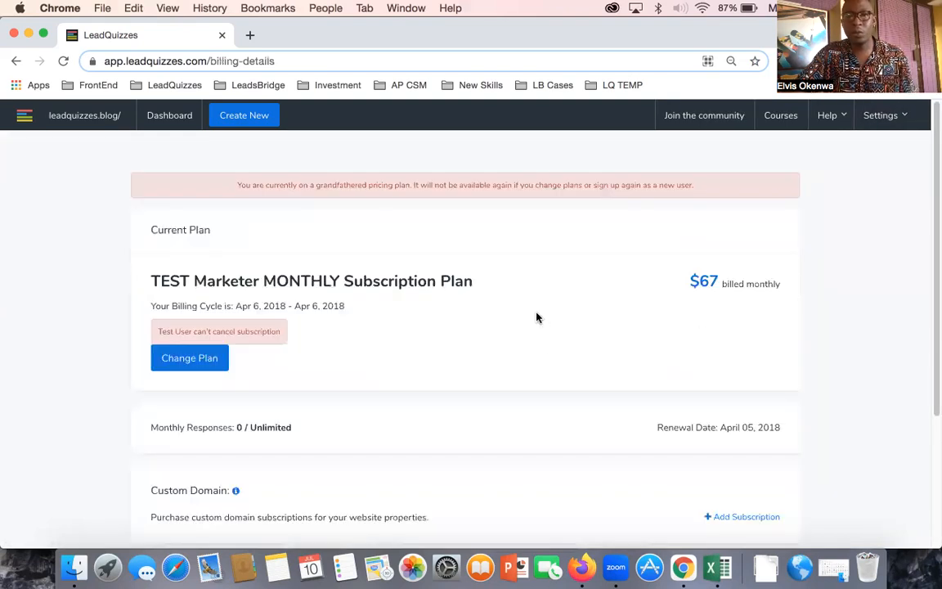
scroll(539, 319, "down", 3)
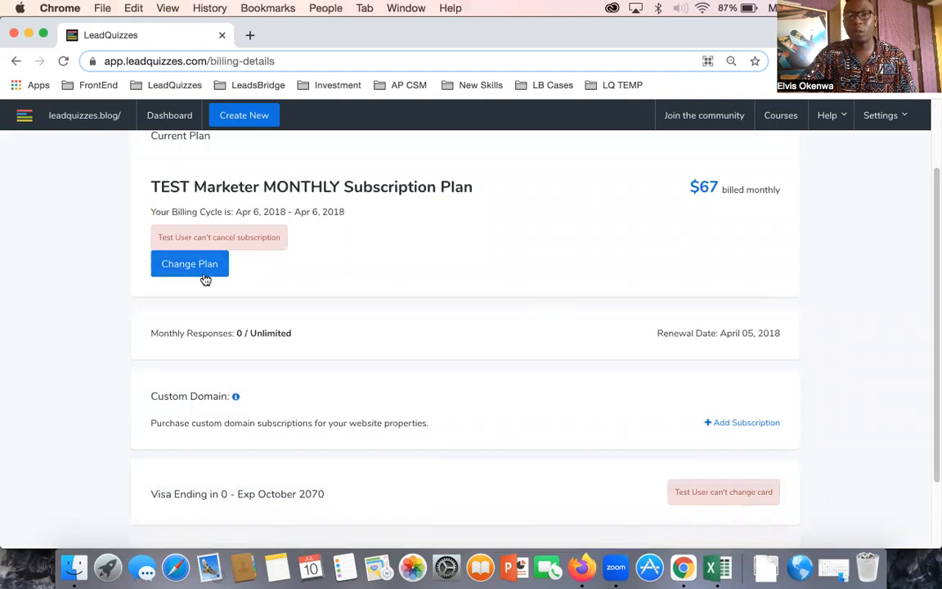
Add a custom domain subscription row in Billing Details and examine its selectable properties, without choosing or purchasing one
scroll(474, 272, "down", 3)
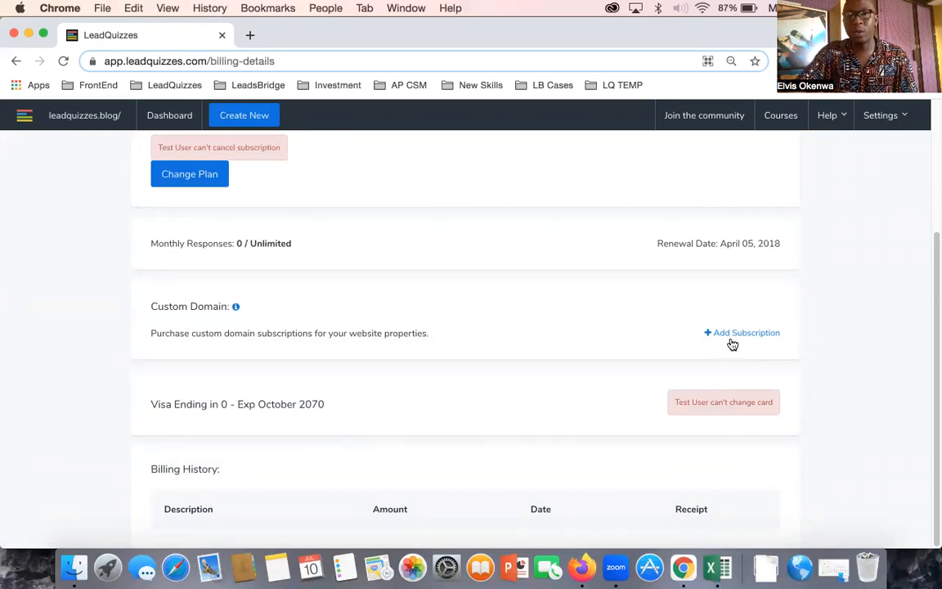
left_click(761, 352)
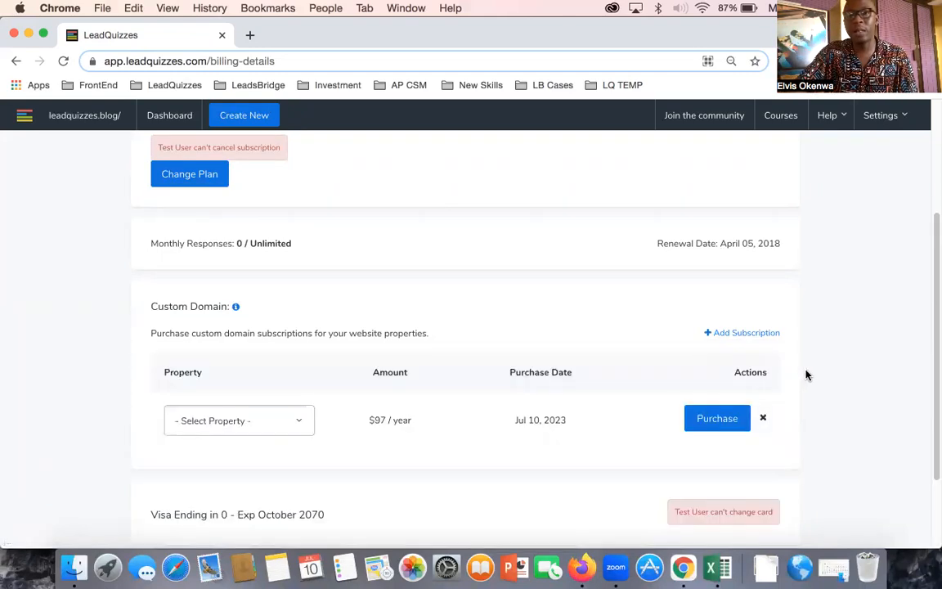
left_click(274, 426)
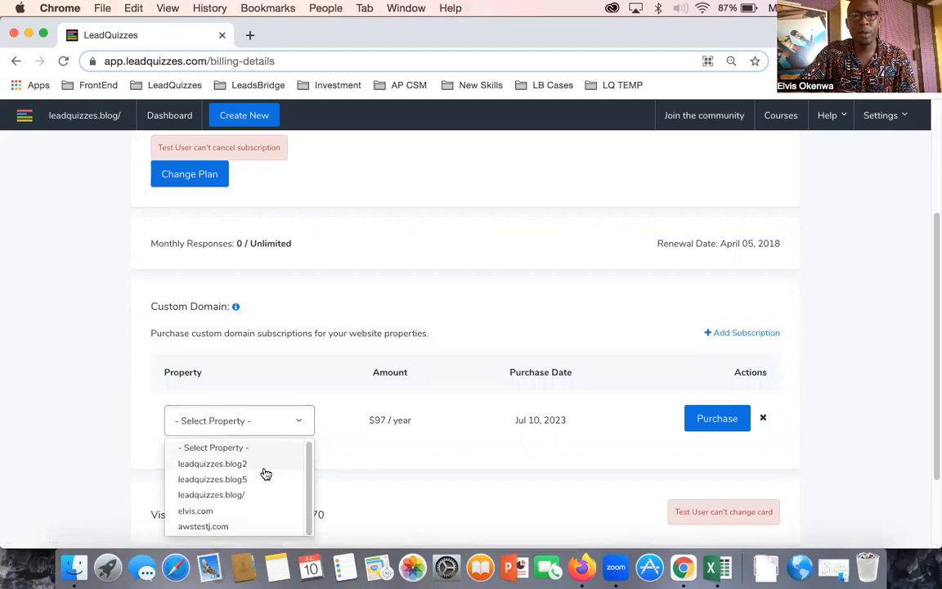
scroll(266, 475, "down", 1)
scroll(266, 475, "down", 1)
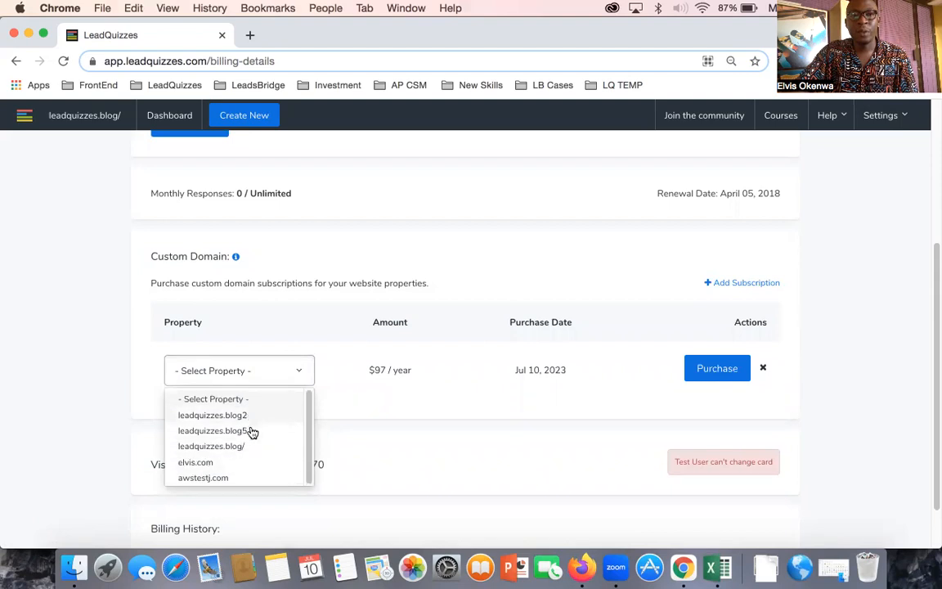
scroll(245, 437, "up", 8)
scroll(262, 426, "down", 8)
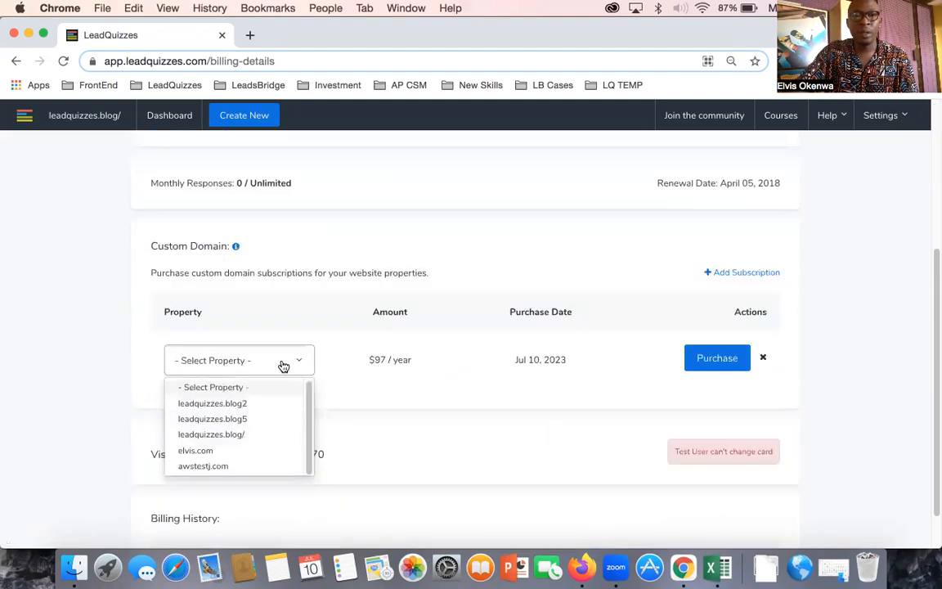
scroll(283, 365, "down", 2)
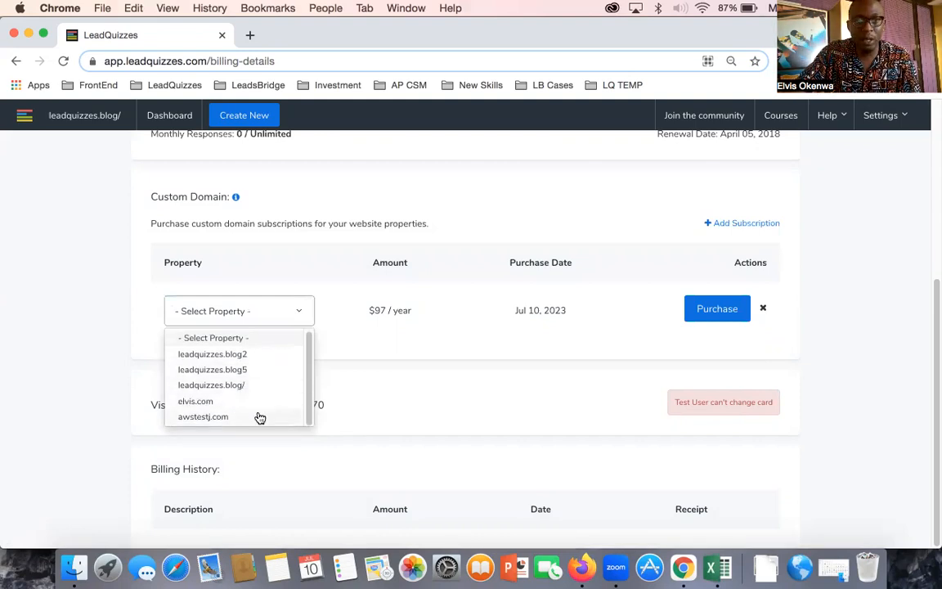
left_click(415, 342)
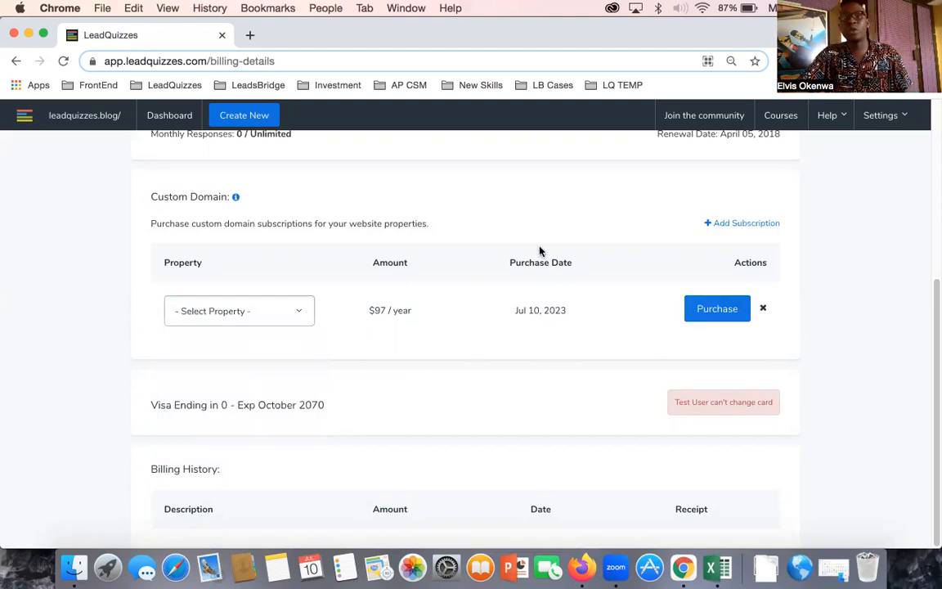
scroll(544, 262, "up", 1)
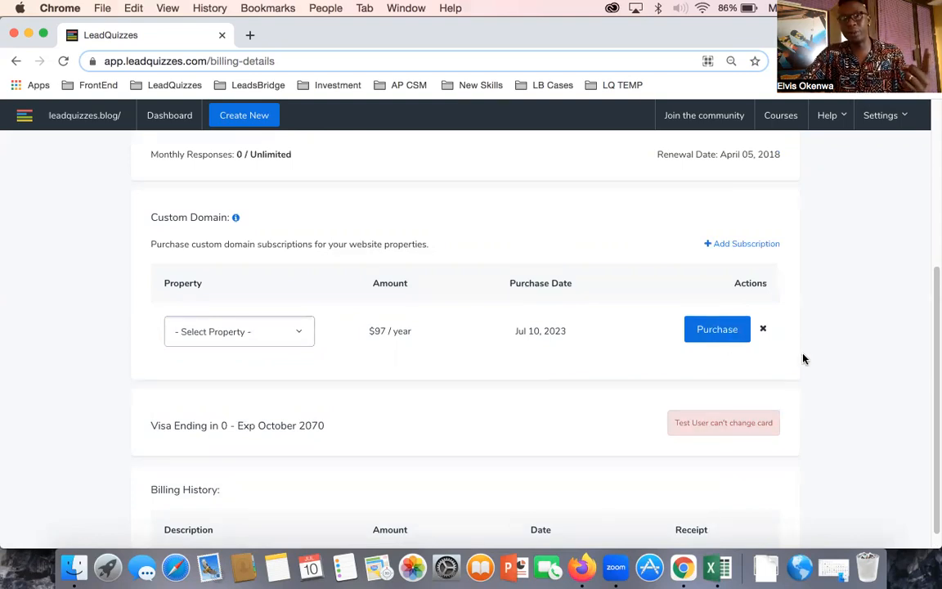
Check the Settings options on the billing page and the Help options on the Dashboard, choosing nothing from either
left_click(900, 117)
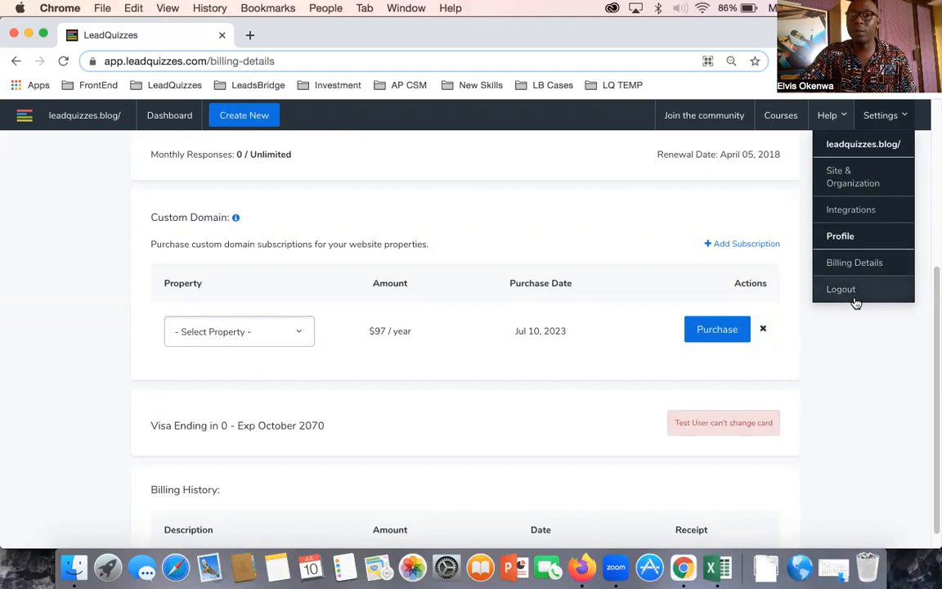
left_click(881, 365)
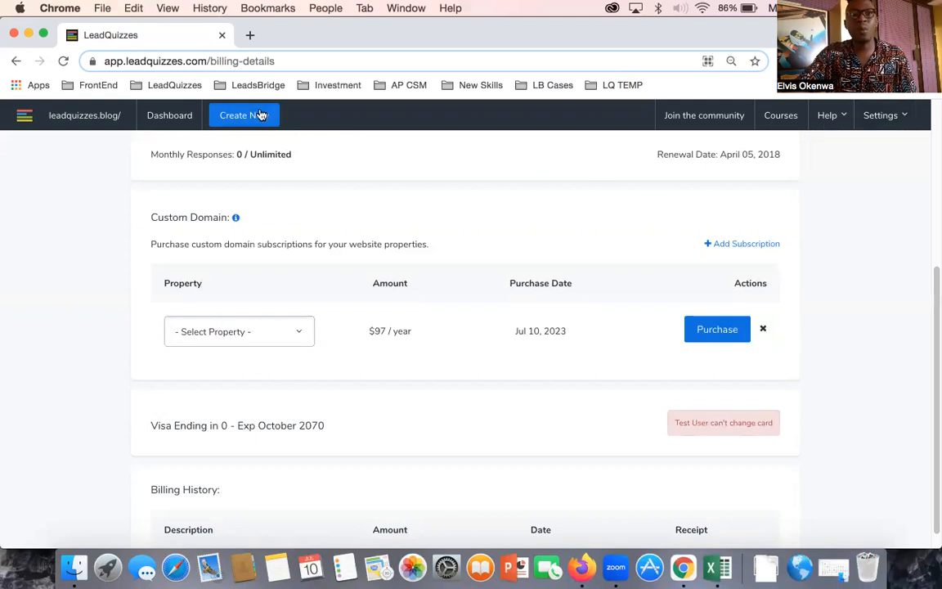
left_click(156, 115)
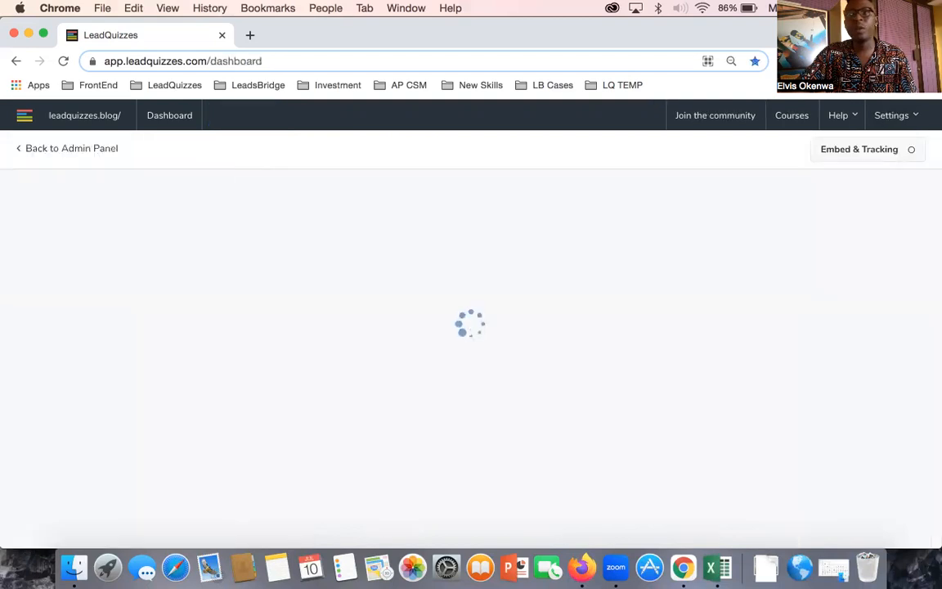
left_click(852, 122)
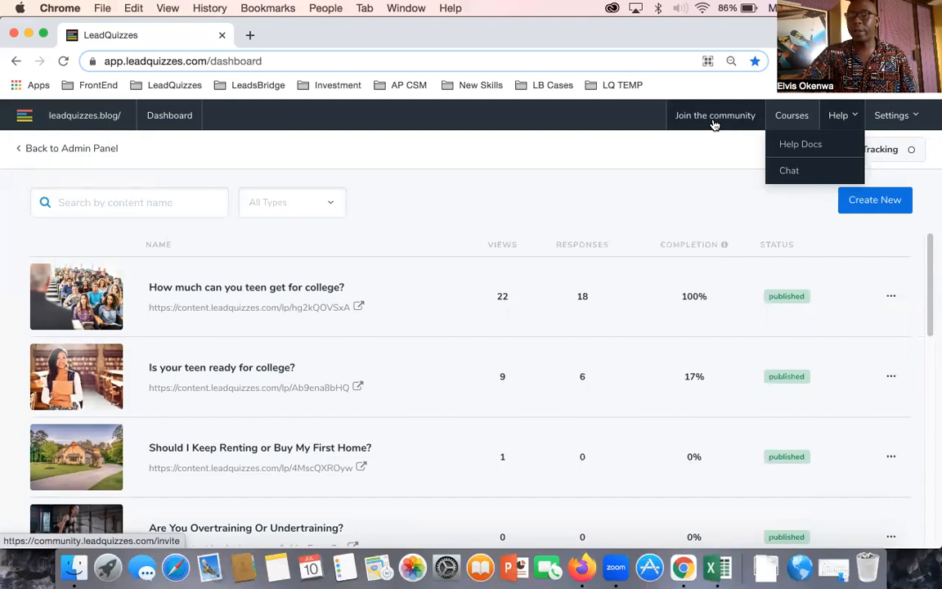
left_click(646, 152)
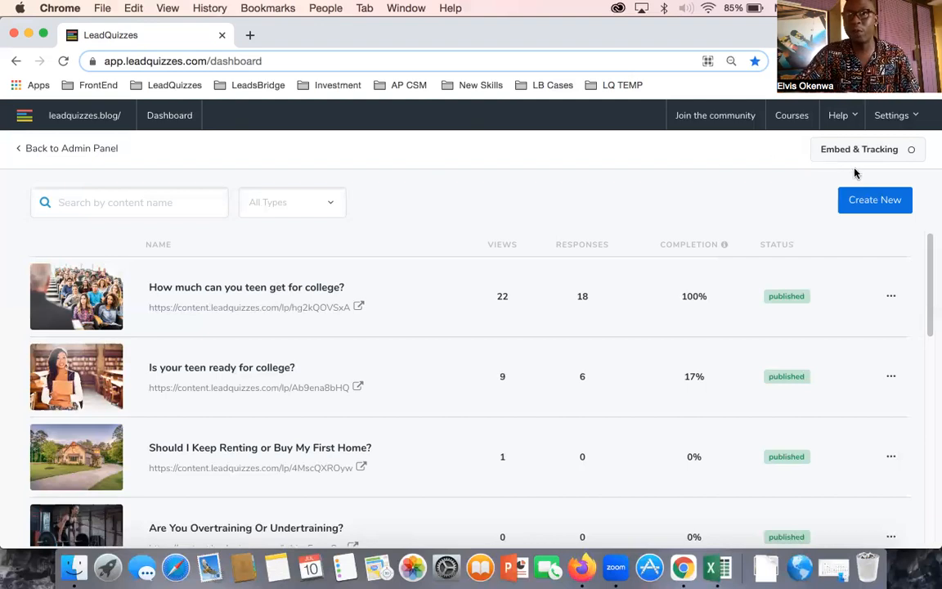
Copy the Embed & Tracking code and open its installation verification form, returning to the Dashboard without entering a URL
left_click(855, 157)
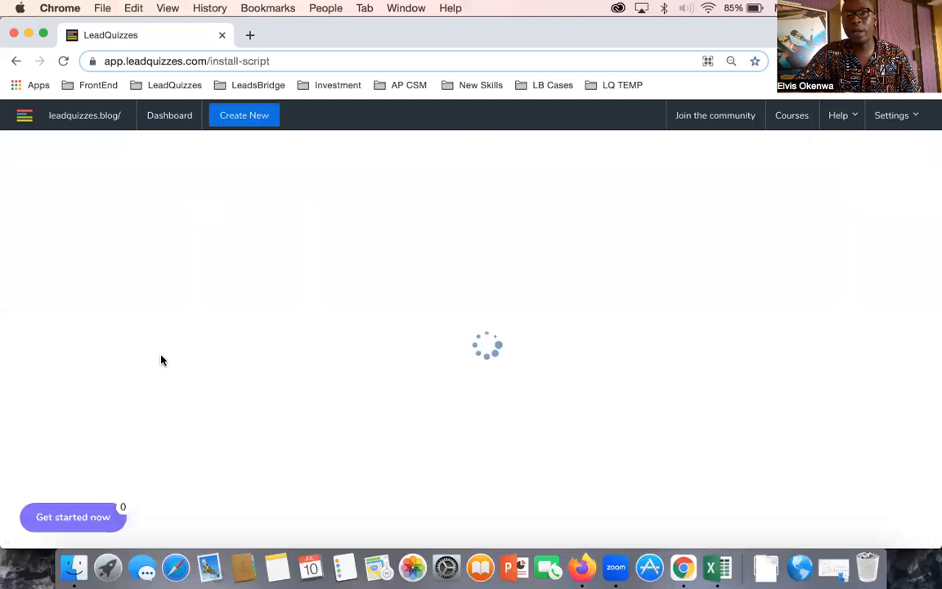
left_click(596, 343)
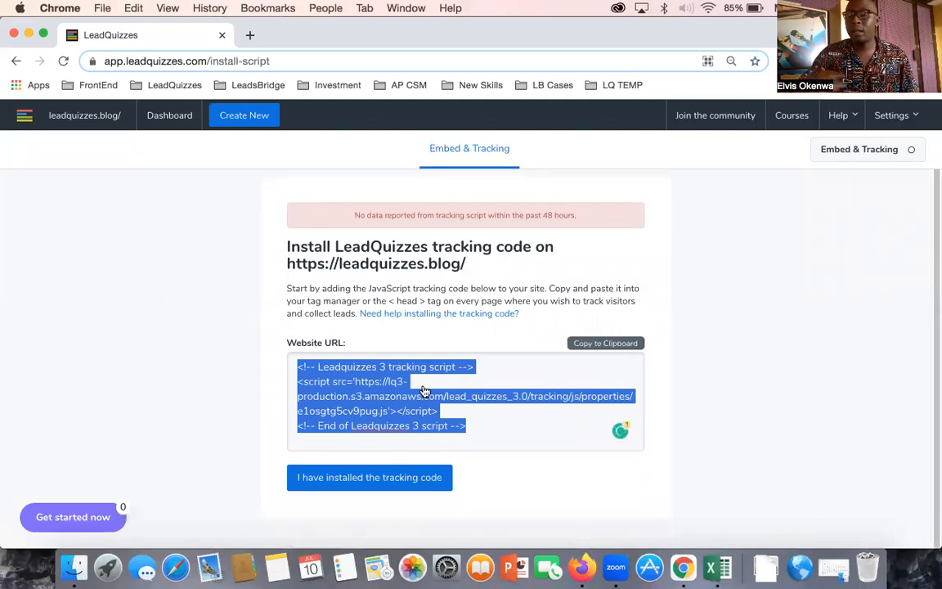
left_click(364, 484)
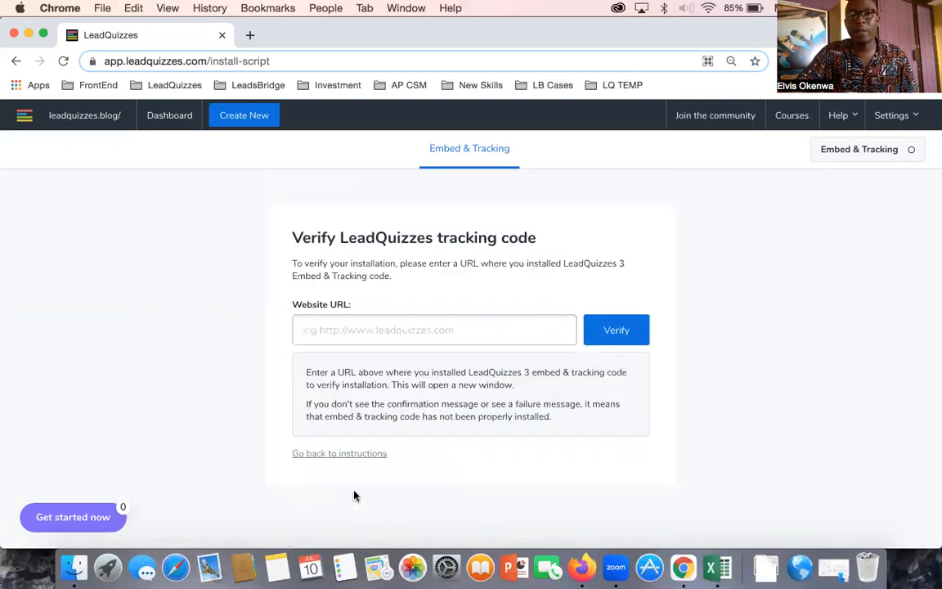
left_click(300, 336)
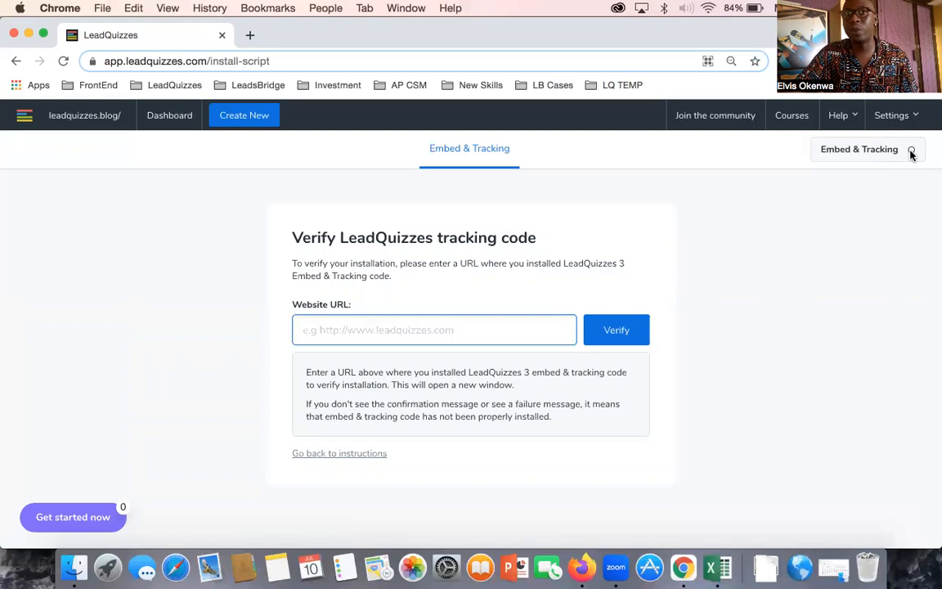
left_click(179, 117)
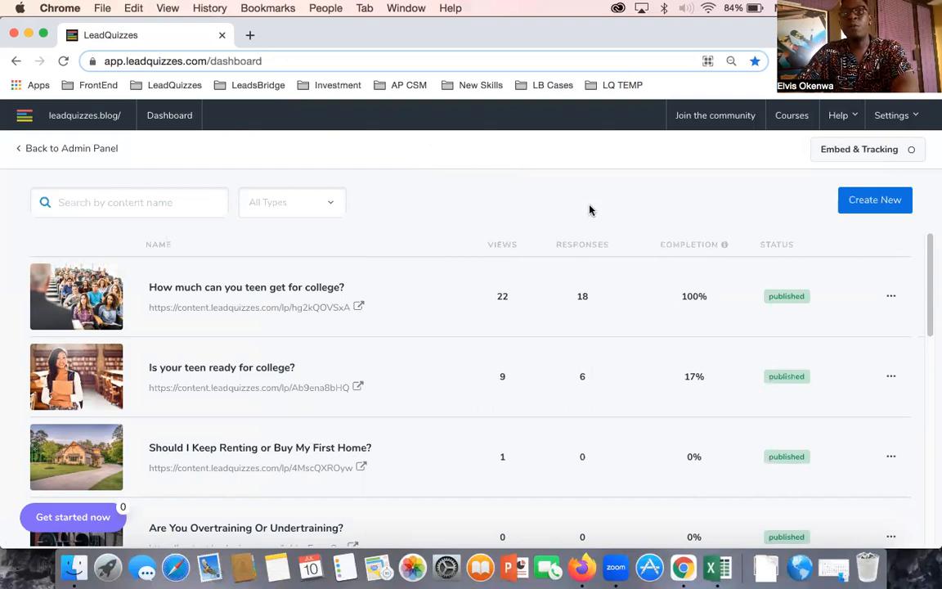
Start creating new content and look through the full list of template categories
left_click(865, 206)
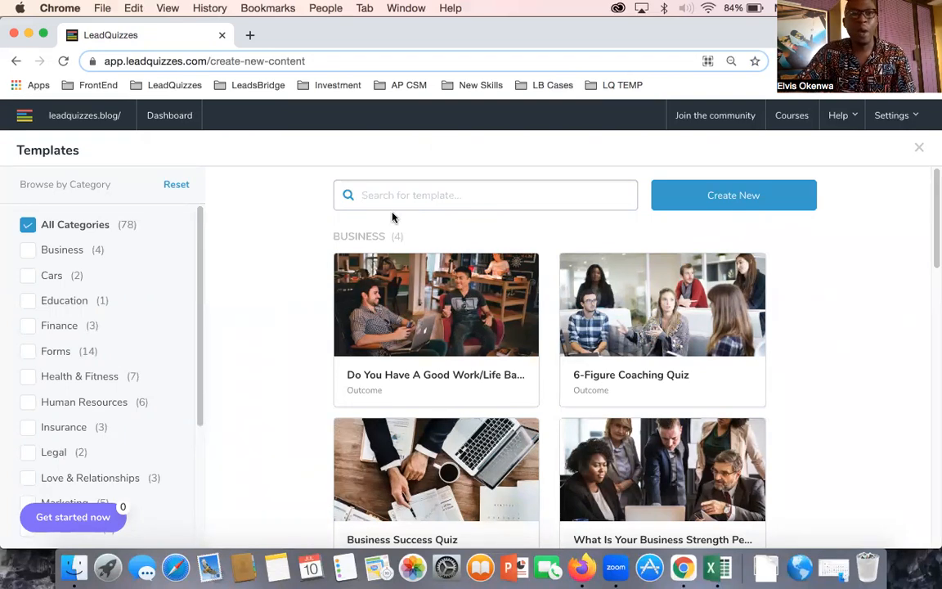
scroll(76, 303, "down", 1)
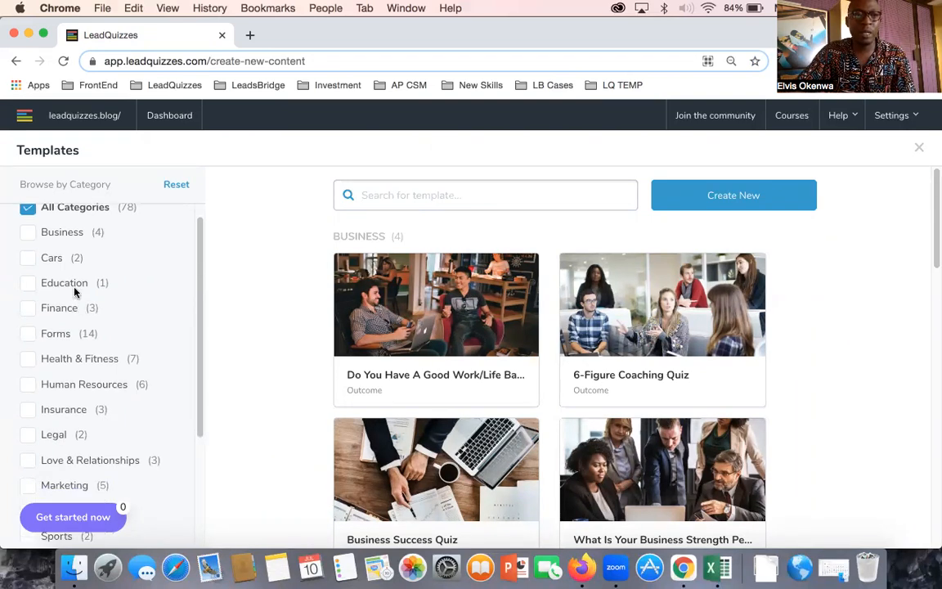
scroll(142, 297, "down", 1)
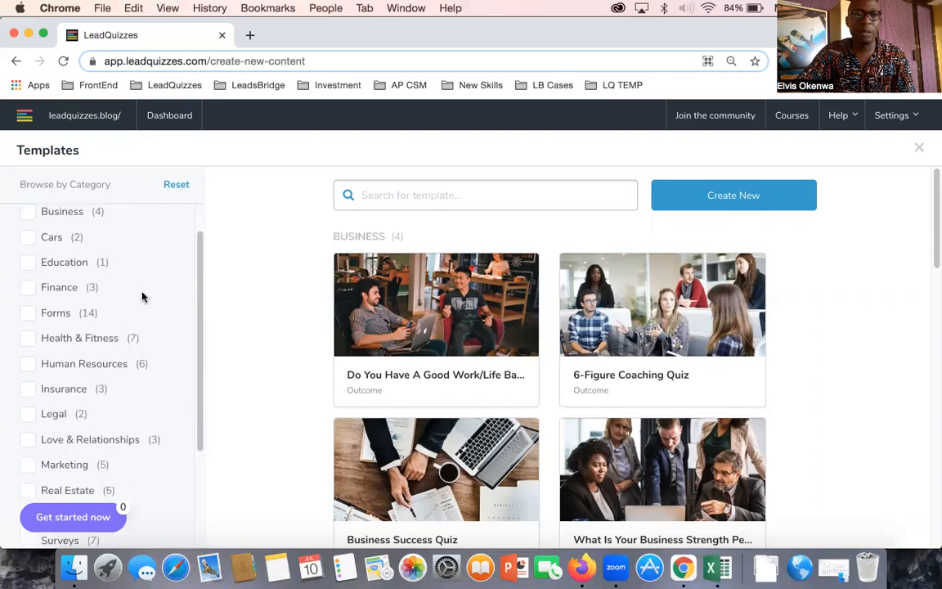
scroll(95, 305, "down", 4)
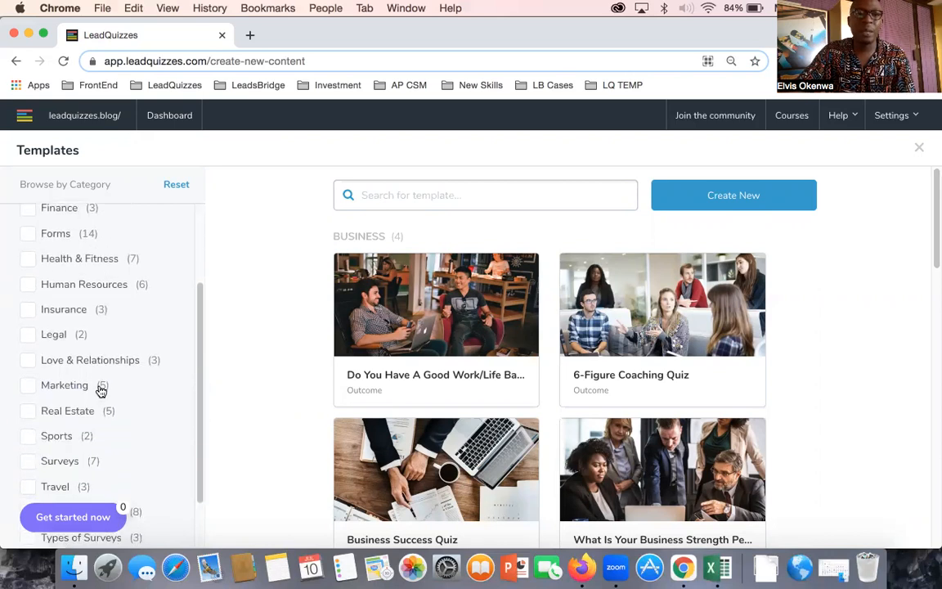
scroll(131, 261, "down", 3)
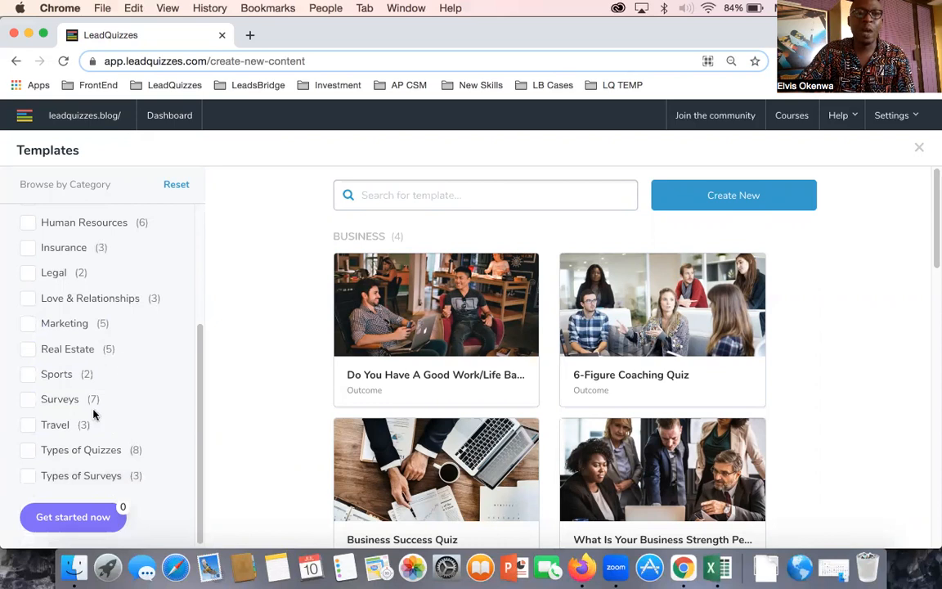
Filter the templates by the Love & Relationships, Human Resources and Health & Fitness categories
left_click(92, 297)
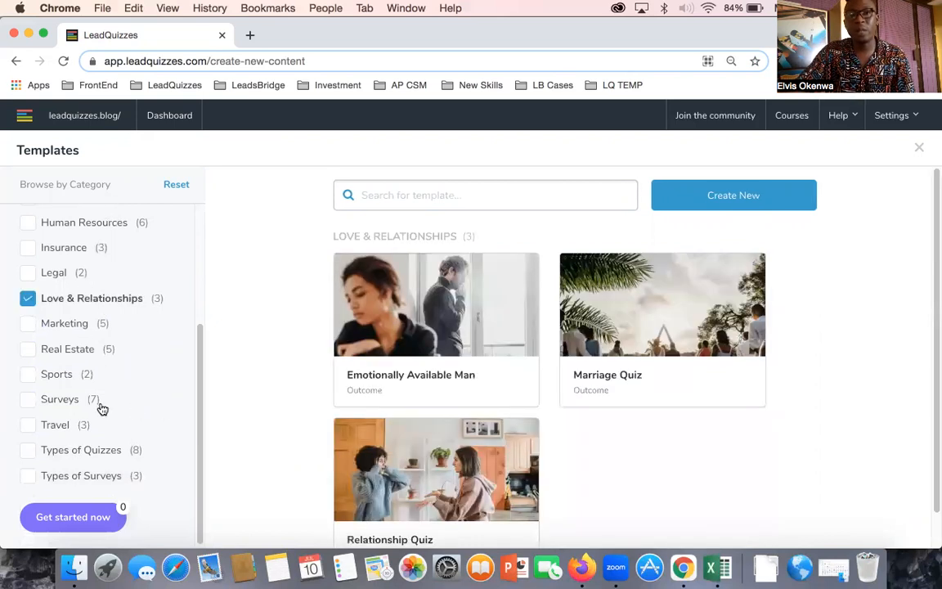
scroll(86, 323, "up", 2)
left_click(82, 272)
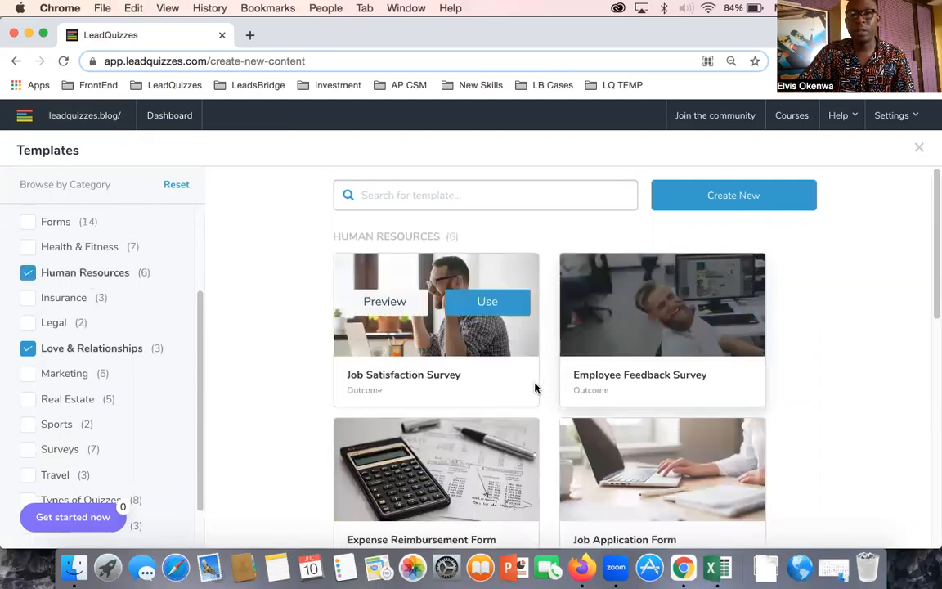
scroll(536, 384, "down", 1)
scroll(114, 312, "up", 4)
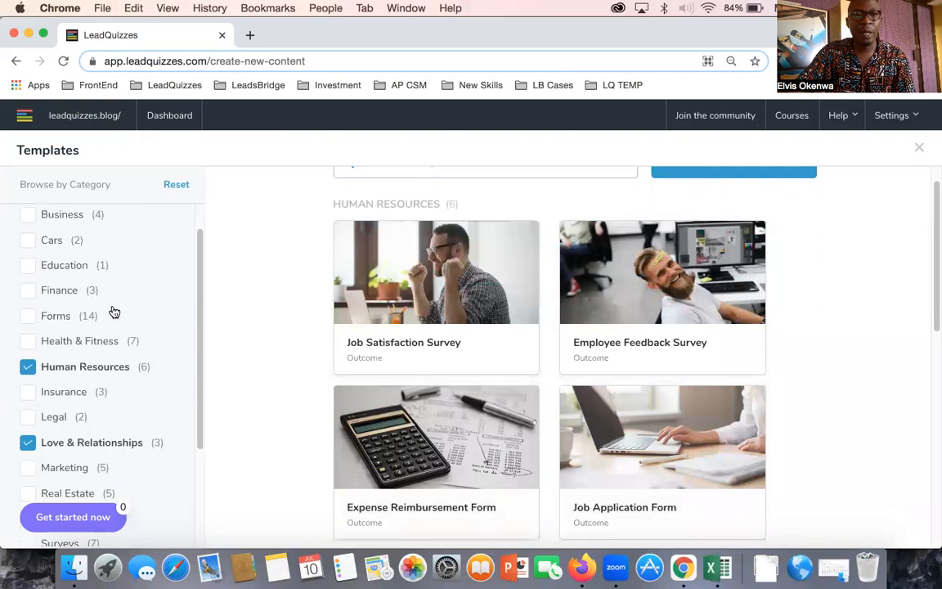
left_click(98, 341)
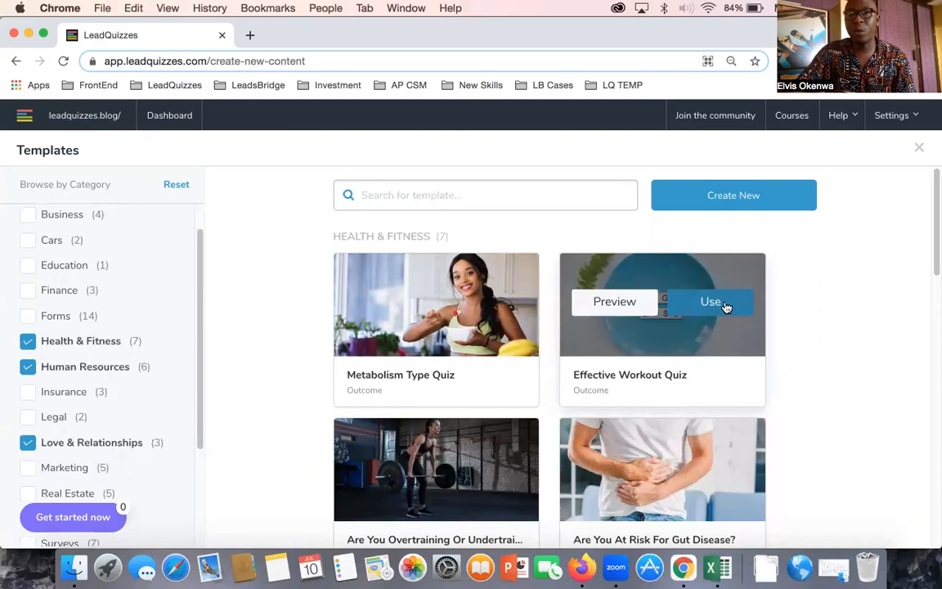
Create a quiz from the Effective Workout Quiz template and review its content elements and results screens
left_click(726, 307)
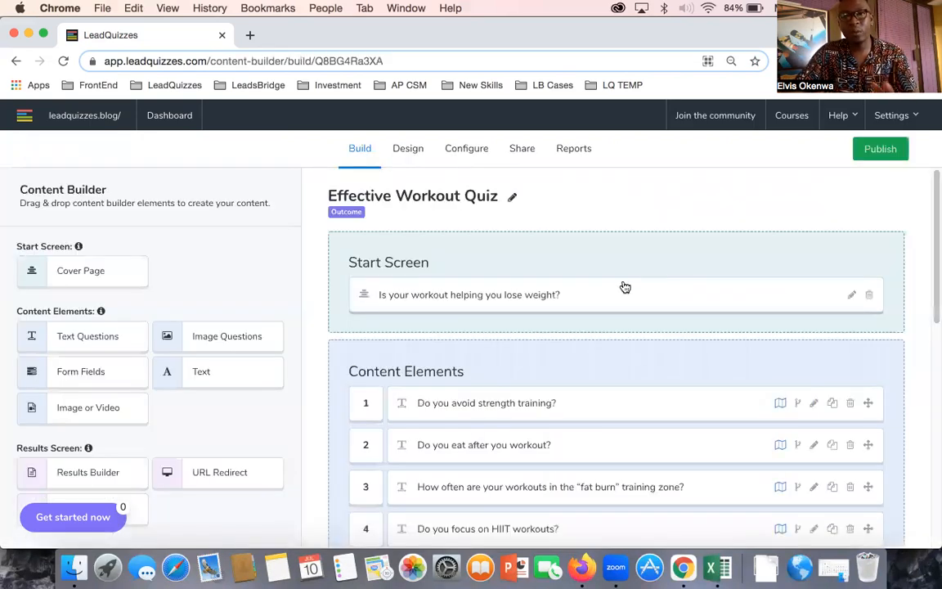
scroll(624, 283, "down", 3)
scroll(638, 433, "down", 10)
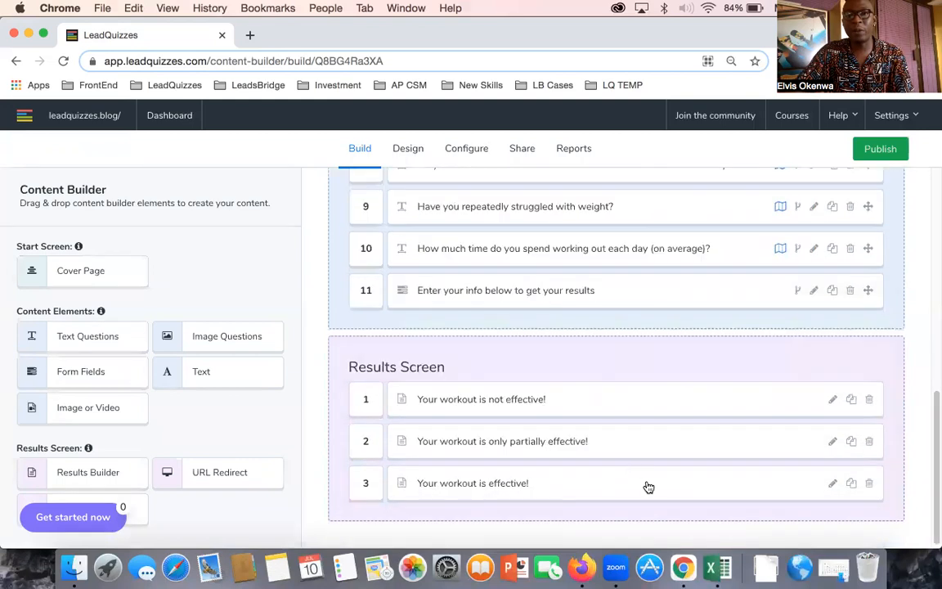
Reopen the Effective Workout Quiz from the Dashboard, look through its start, content and results sections, and return to the Dashboard
left_click(190, 119)
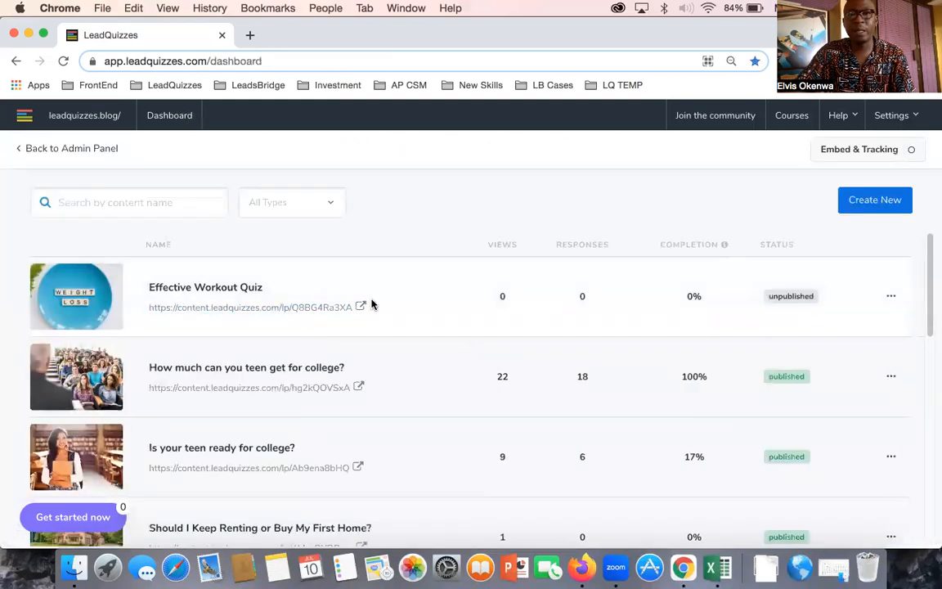
left_click(272, 295)
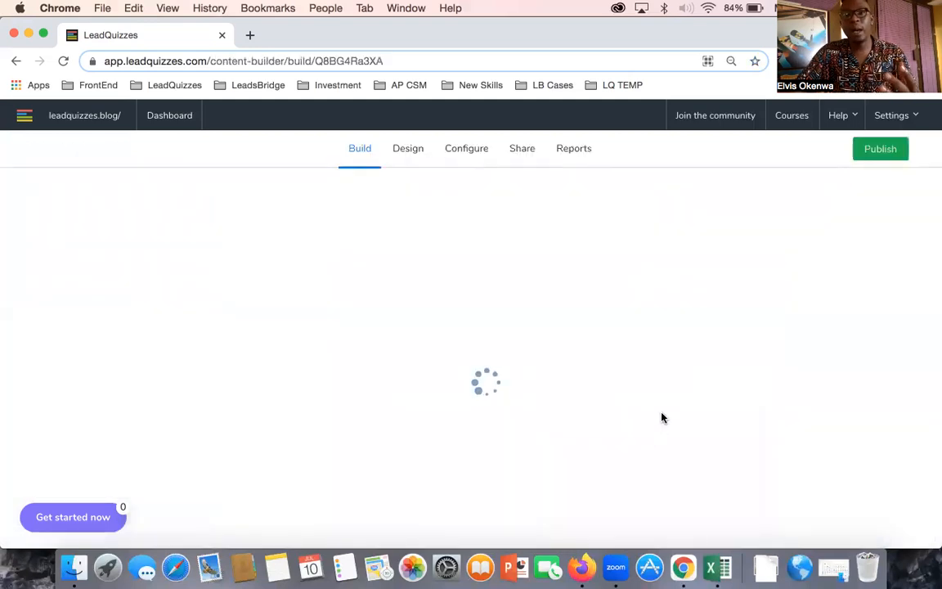
scroll(663, 416, "down", 4)
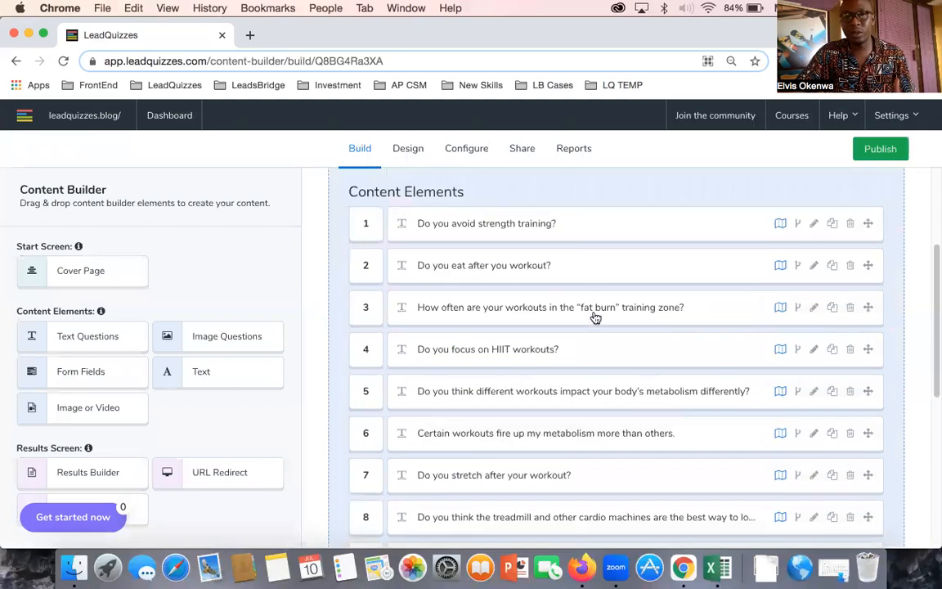
scroll(613, 327, "down", 6)
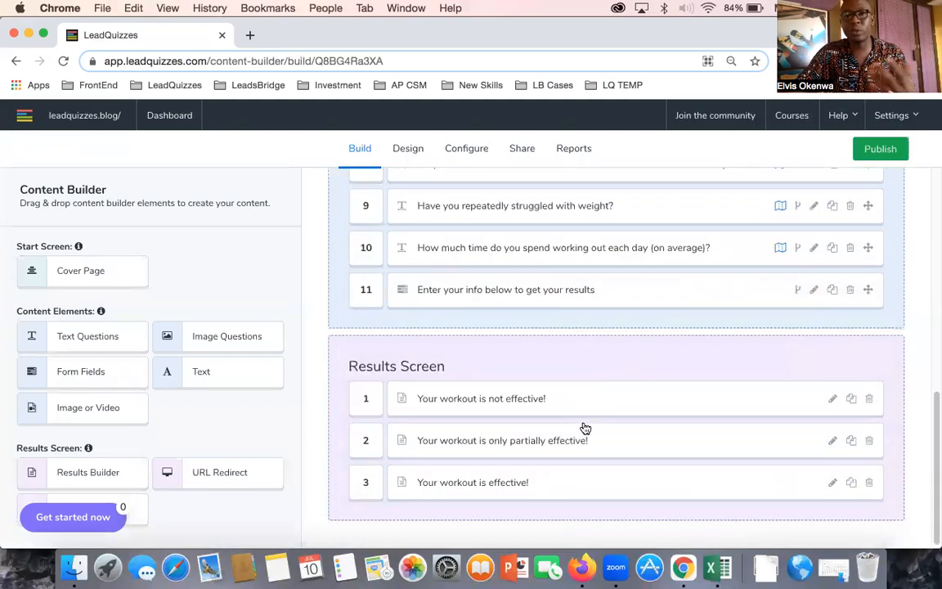
scroll(605, 368, "up", 8)
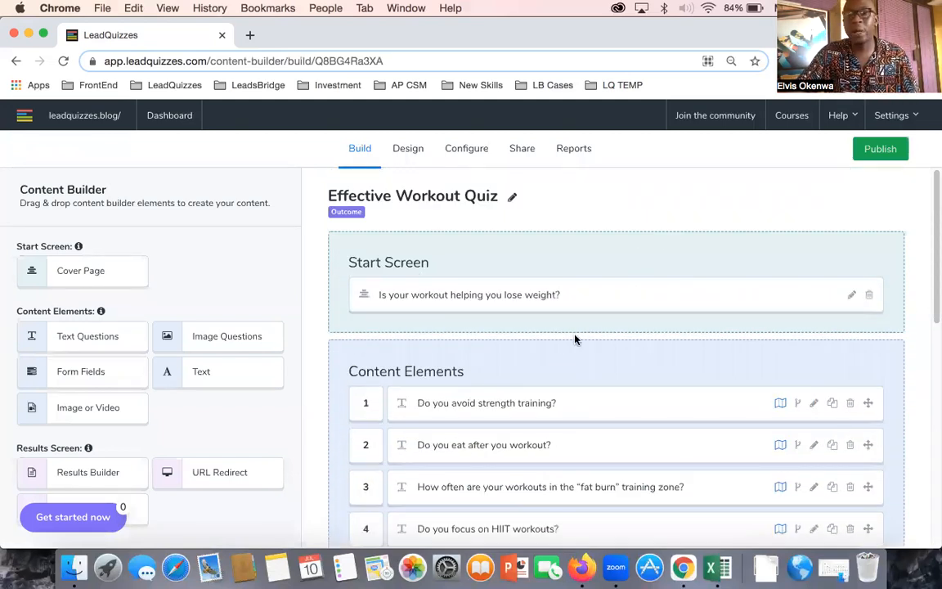
left_click(156, 116)
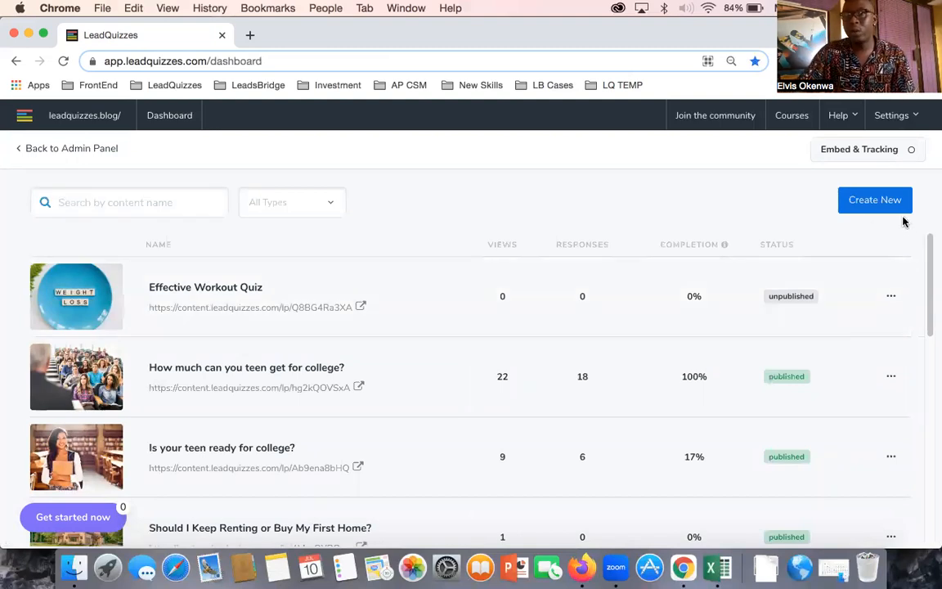
Create new content from scratch with Outcome Logic and name it "What is your skin score"
left_click(869, 206)
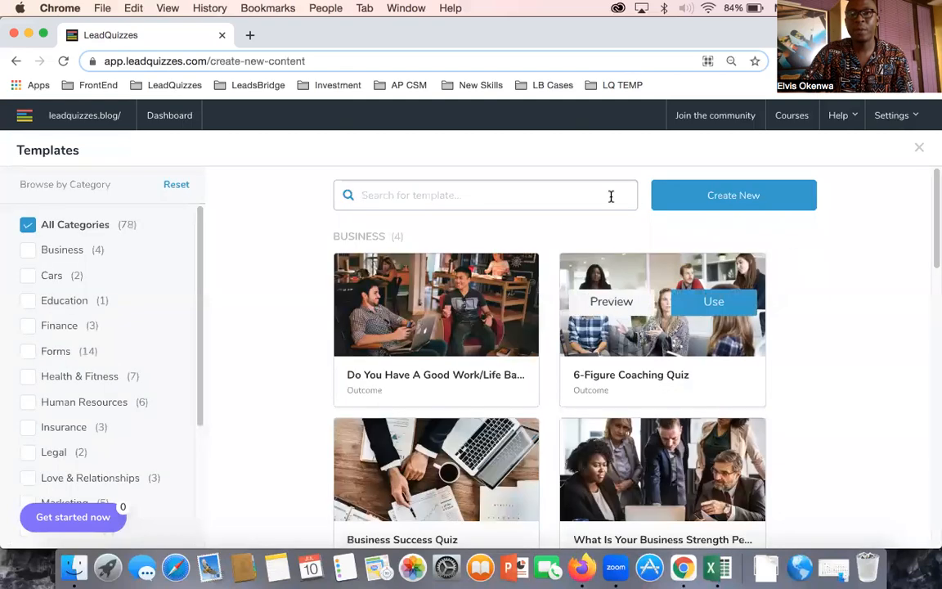
left_click(732, 206)
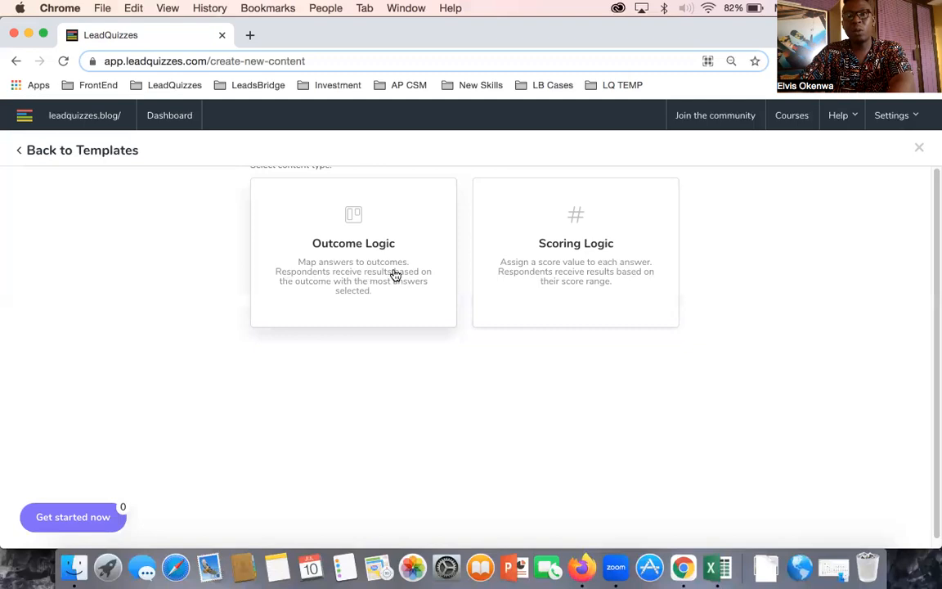
left_click_drag(395, 276, 398, 263)
left_click(365, 384)
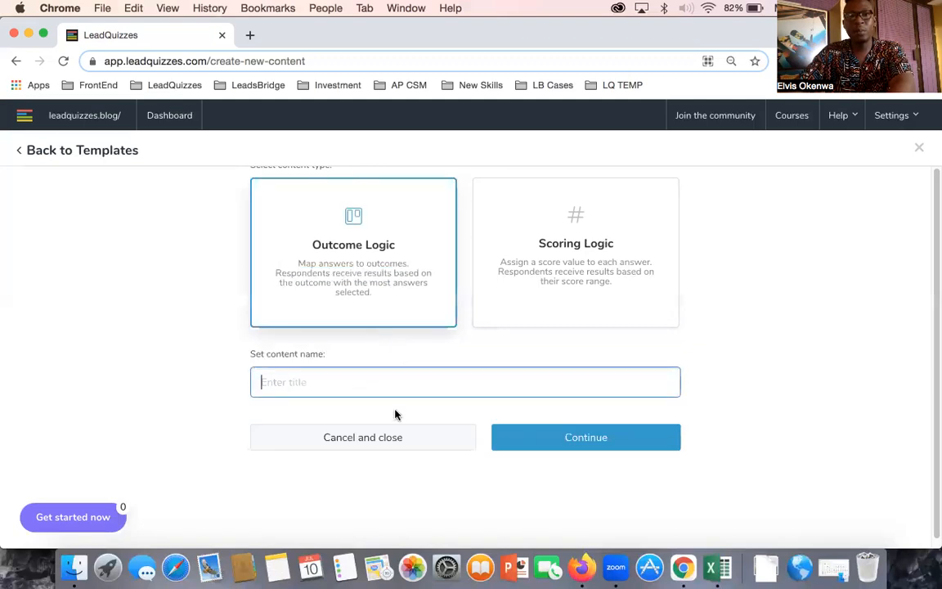
type("What is your ")
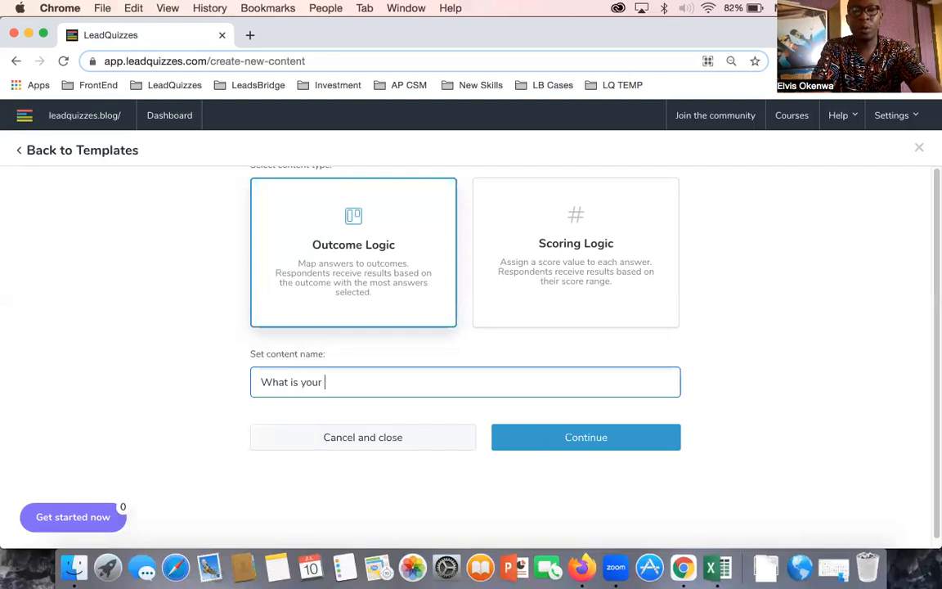
type("skin score")
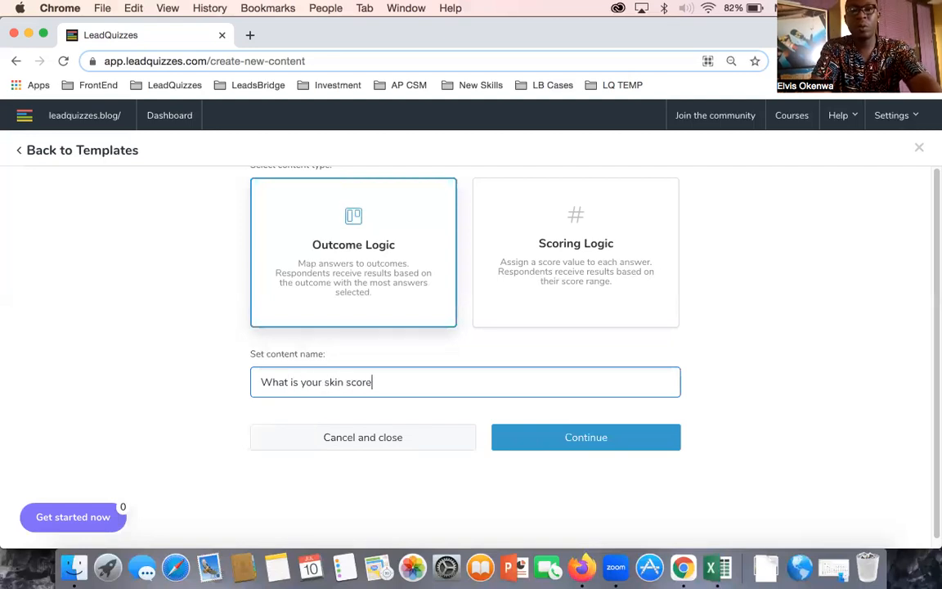
key("Return")
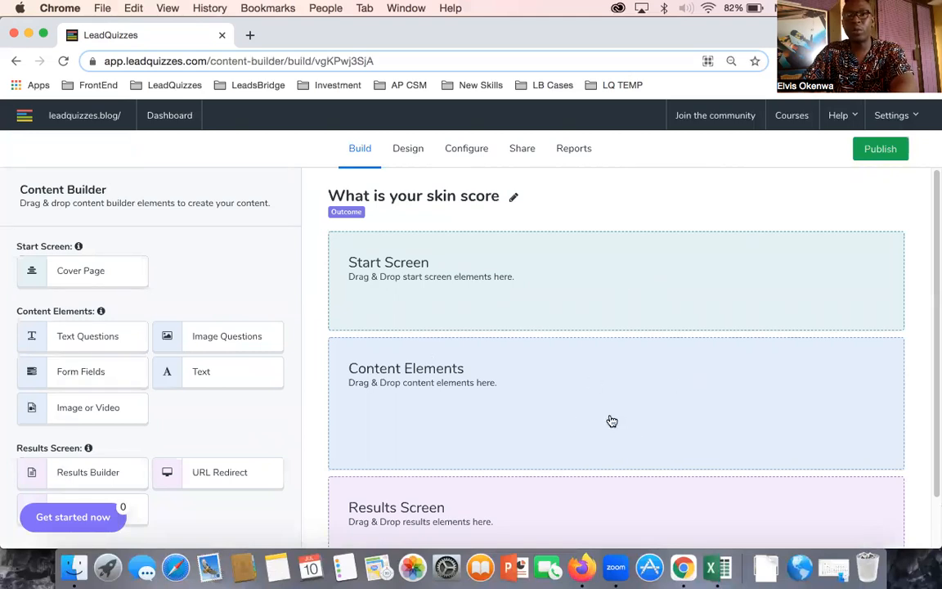
Add a cover page to the start screen and title it "What is your skin score?"
scroll(418, 408, "down", 1)
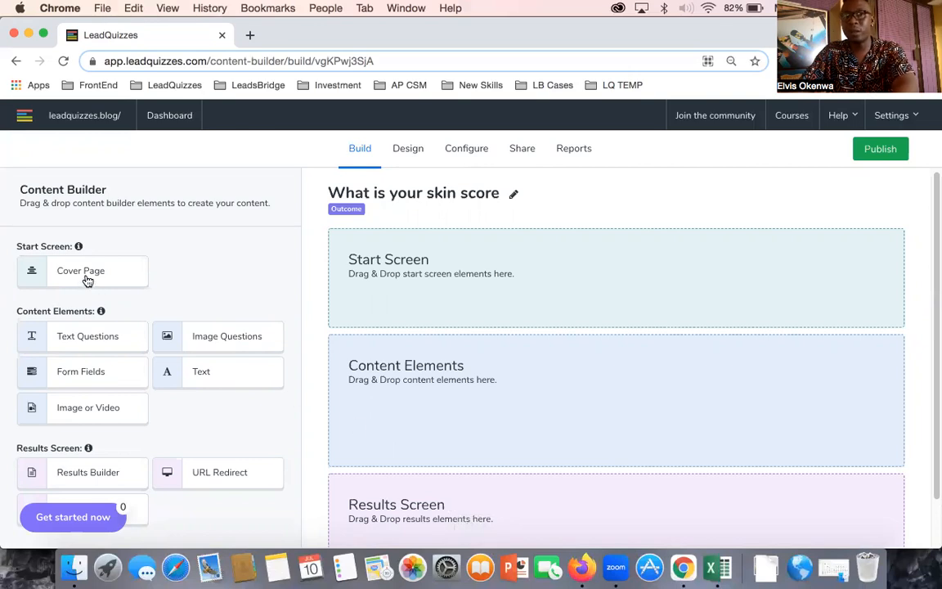
left_click_drag(85, 280, 404, 297)
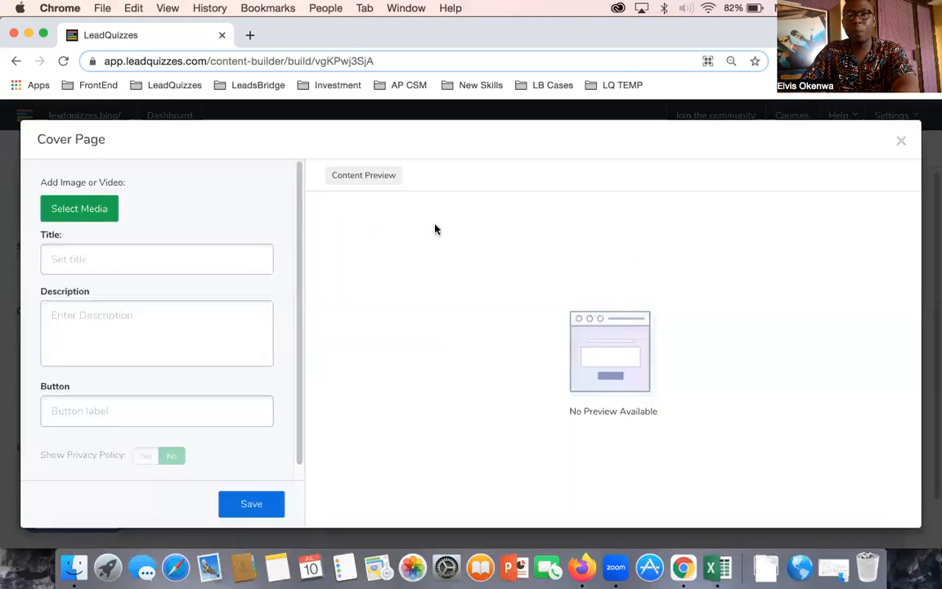
left_click(123, 261)
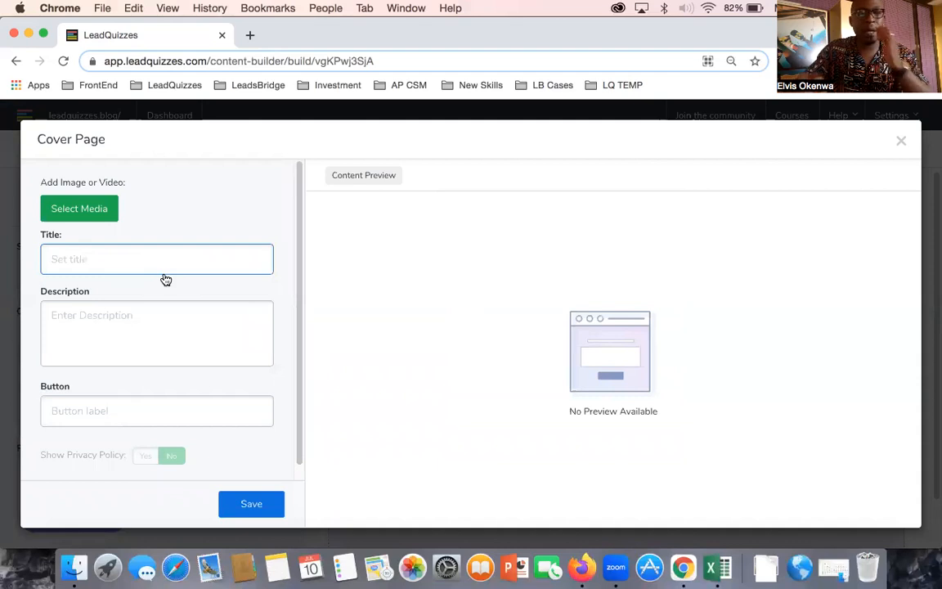
type("What is y")
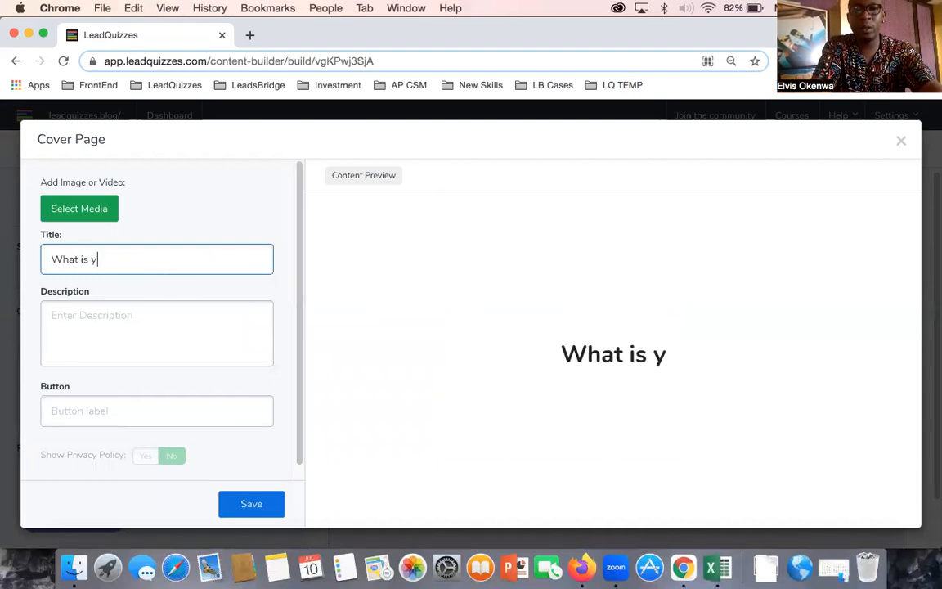
type("our skin s")
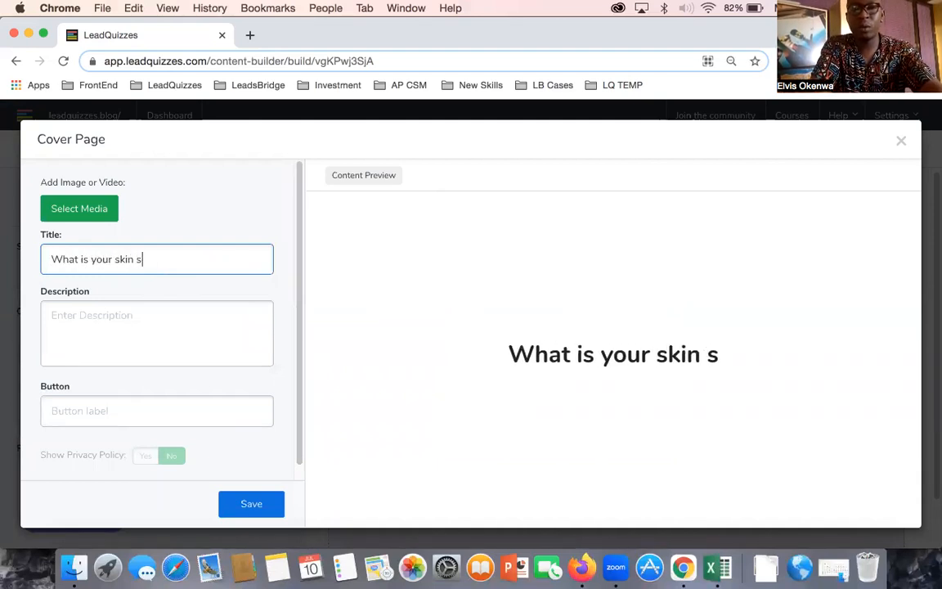
type("core?")
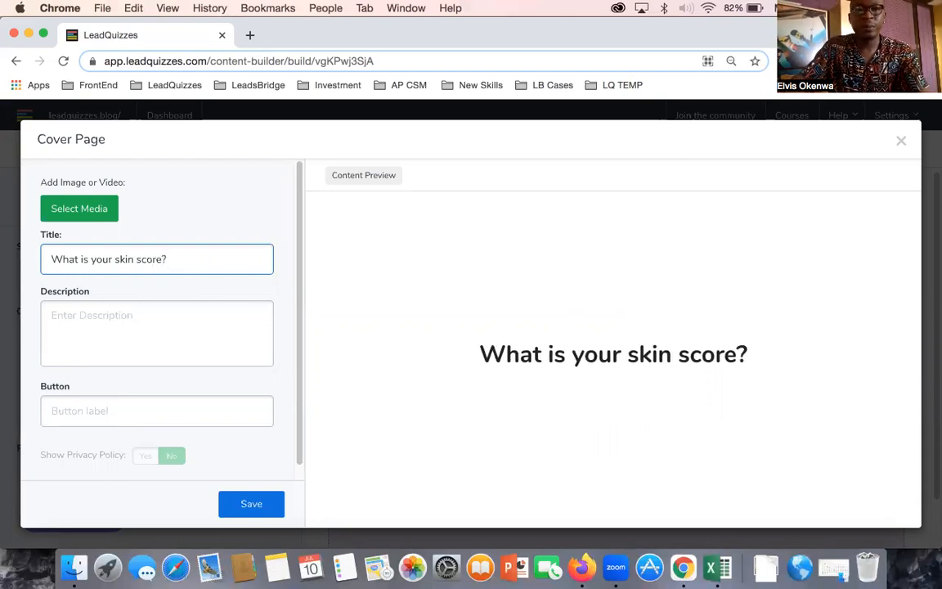
Set the cover page description to "Take this 1 min quiz to find out your skin score!"
left_click(150, 346)
type("Take t")
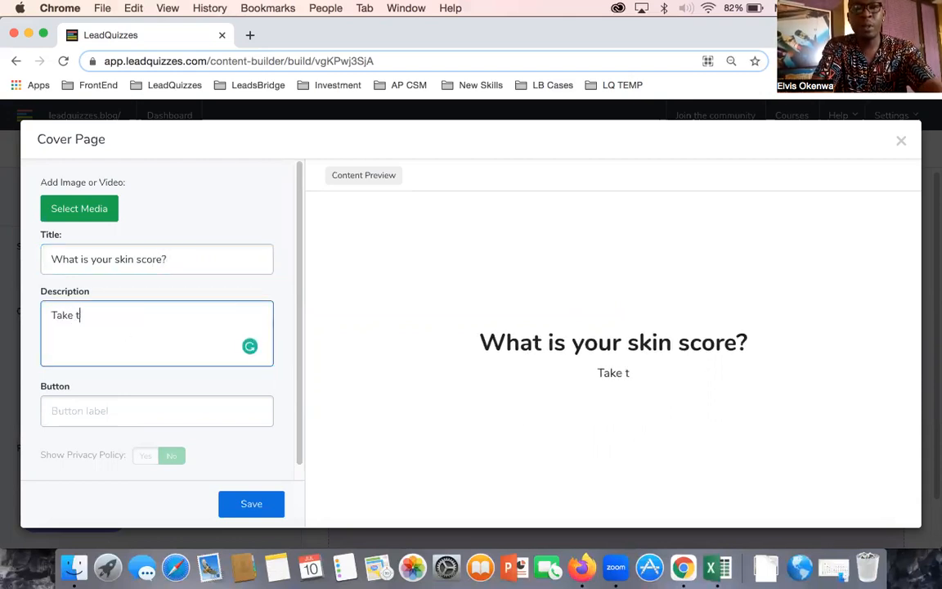
type("his 1 min quiz to find out ")
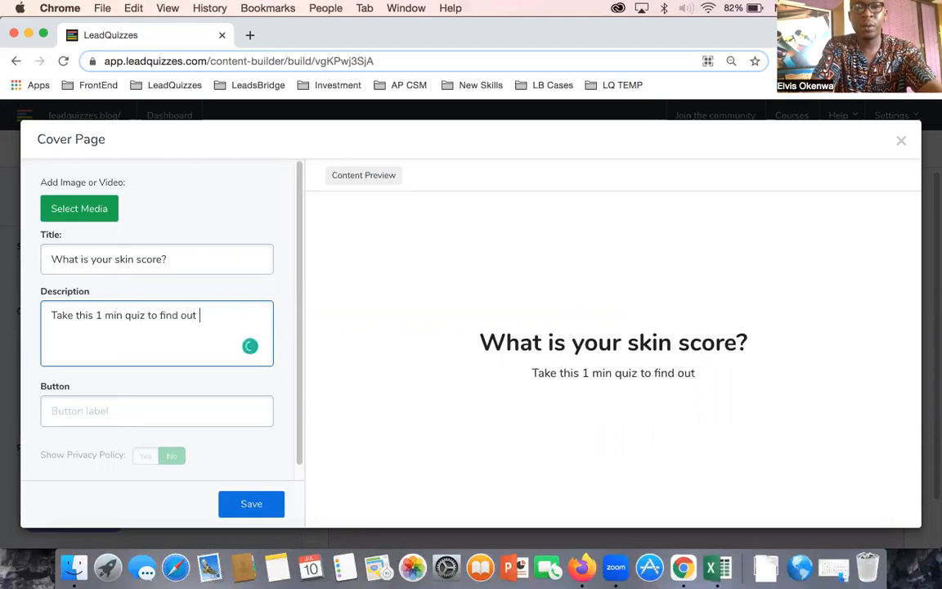
type("your skin score")
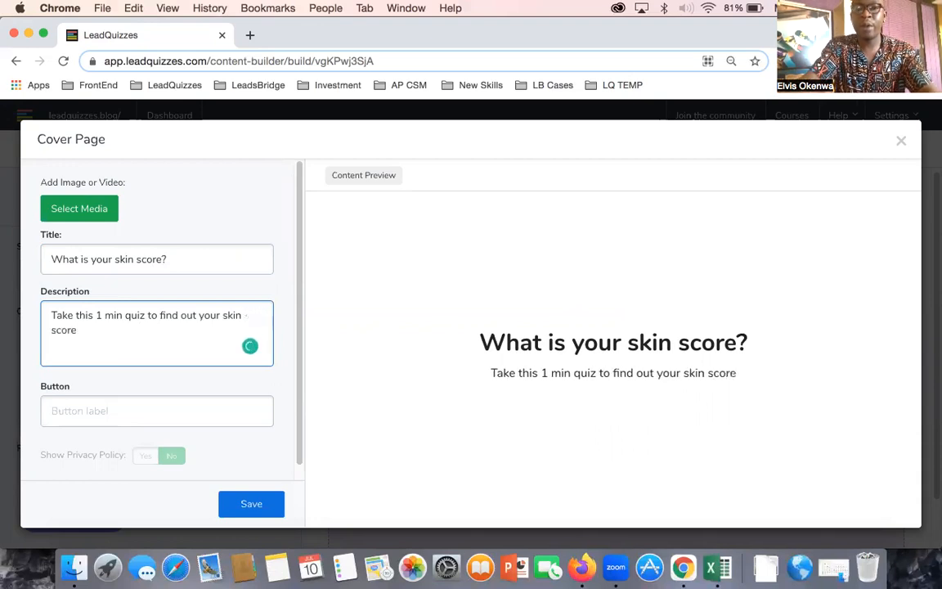
type("!")
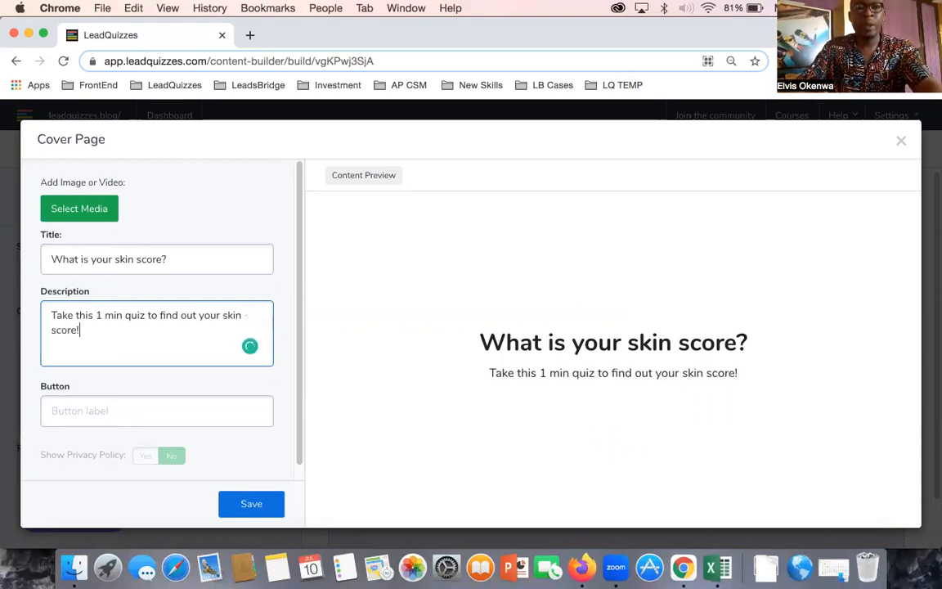
Label the cover page button "Star quiz" and save the cover page
left_click(150, 419)
type("Star ")
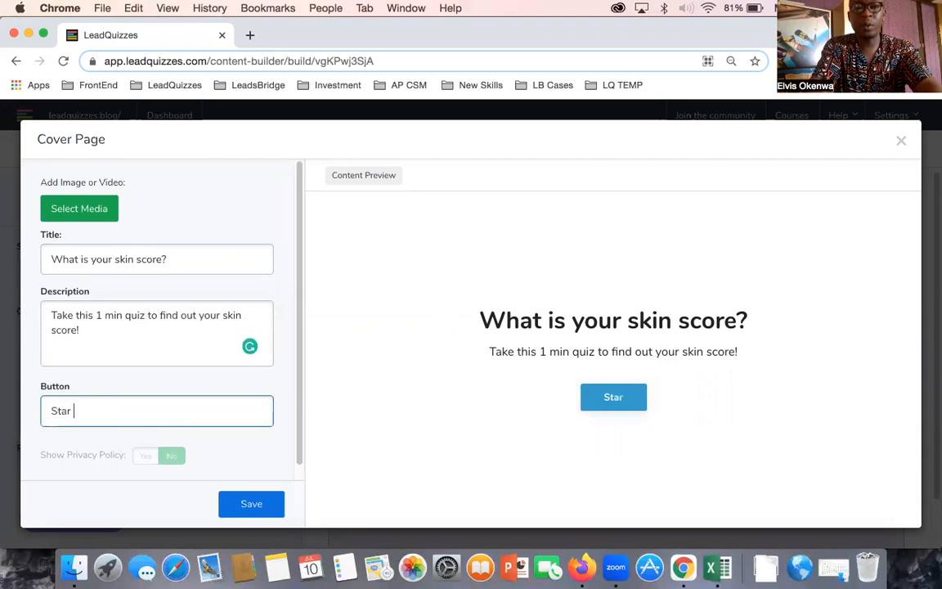
type("quiz")
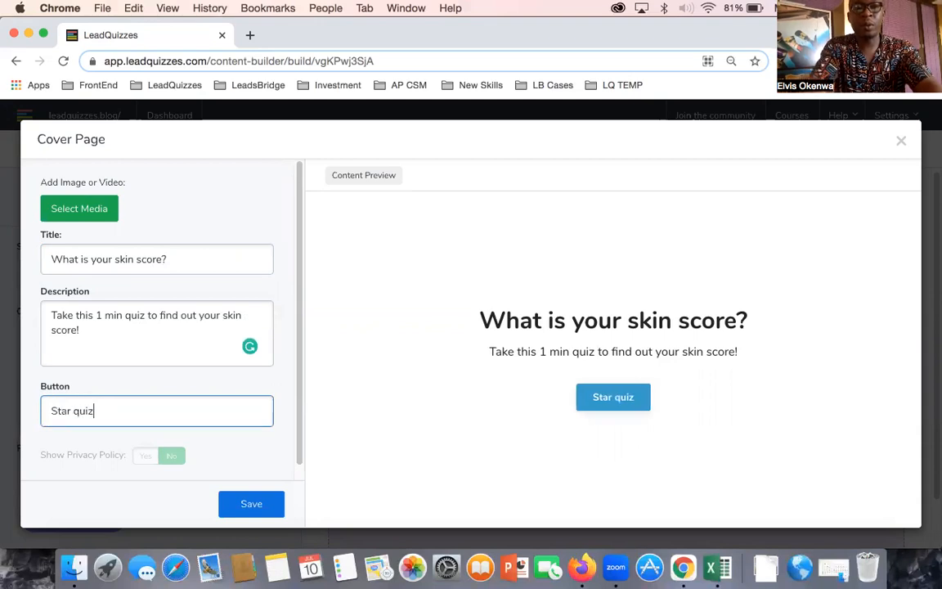
left_click(264, 504)
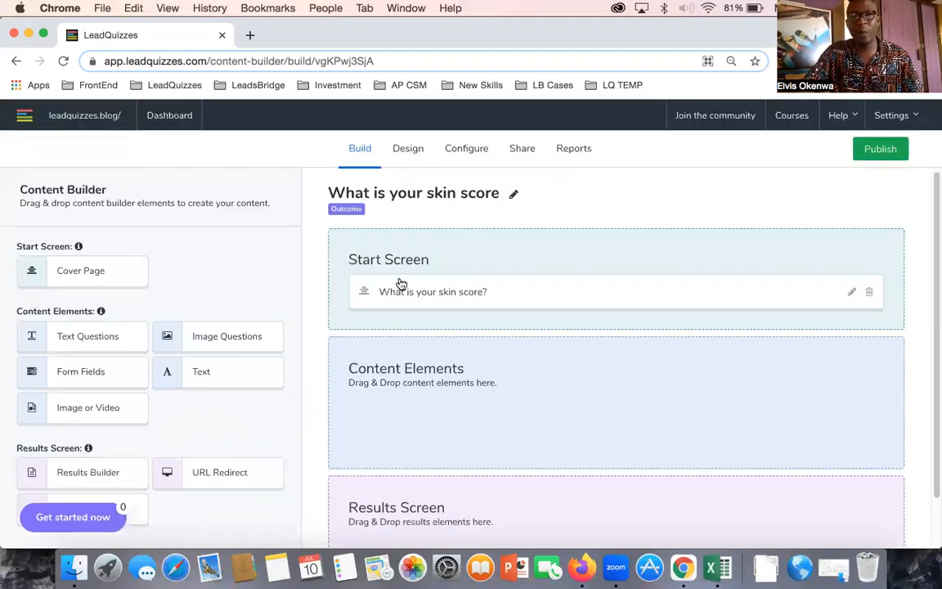
Add a text question to the content elements and title it "What is your gender?"
scroll(572, 271, "down", 1)
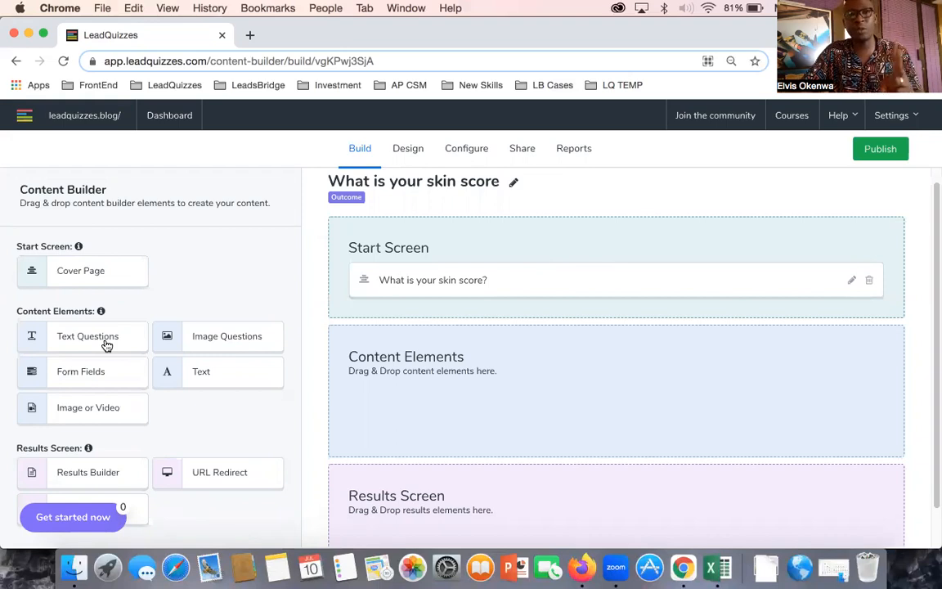
left_click_drag(88, 339, 446, 360)
left_click(174, 261)
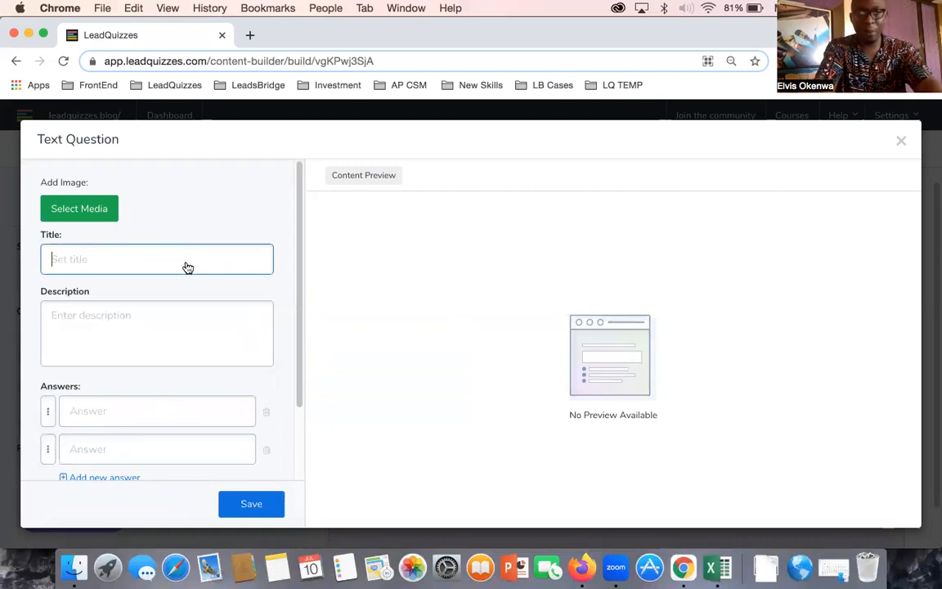
type("What")
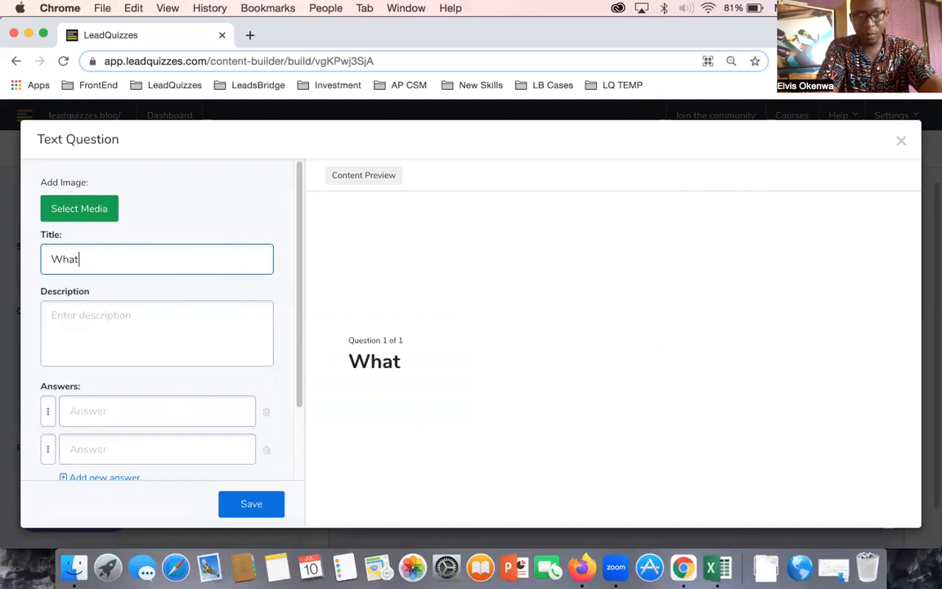
type(" is your gen")
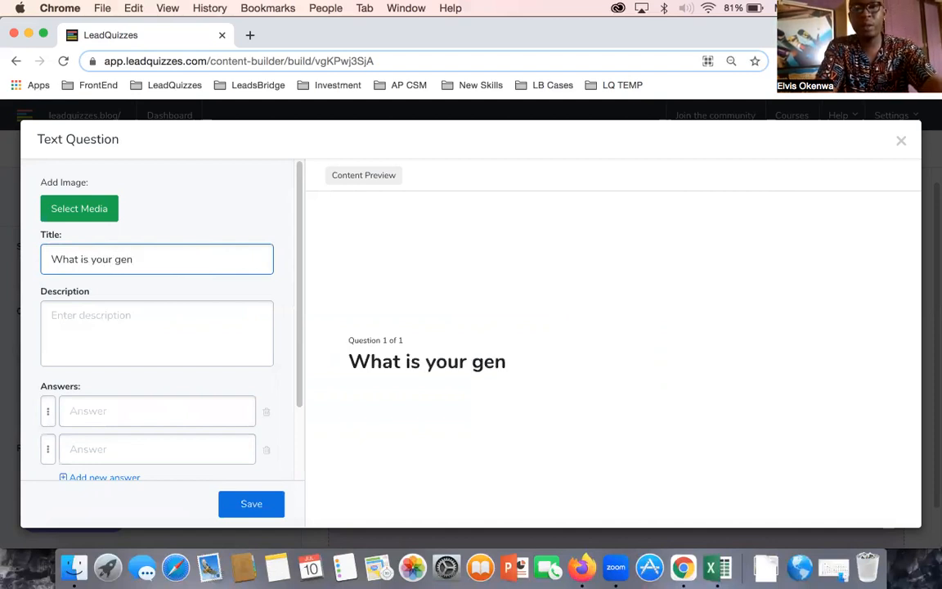
key("BackSpace")
type("nder?")
Give the gender question the answers "Male" and "Female", check its multiple-selection setting and save the question
left_click(160, 410)
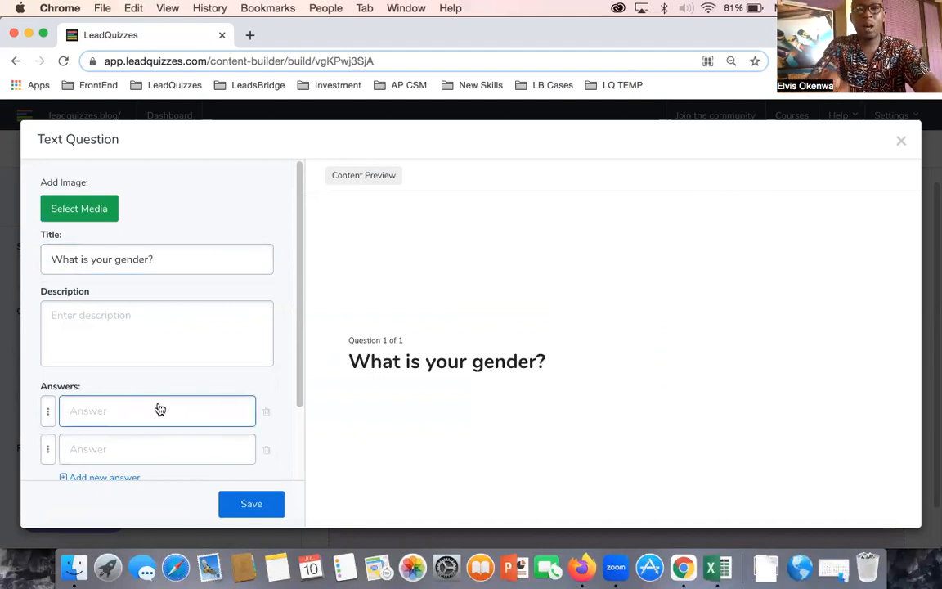
type("Male")
left_click(156, 448)
type("Female")
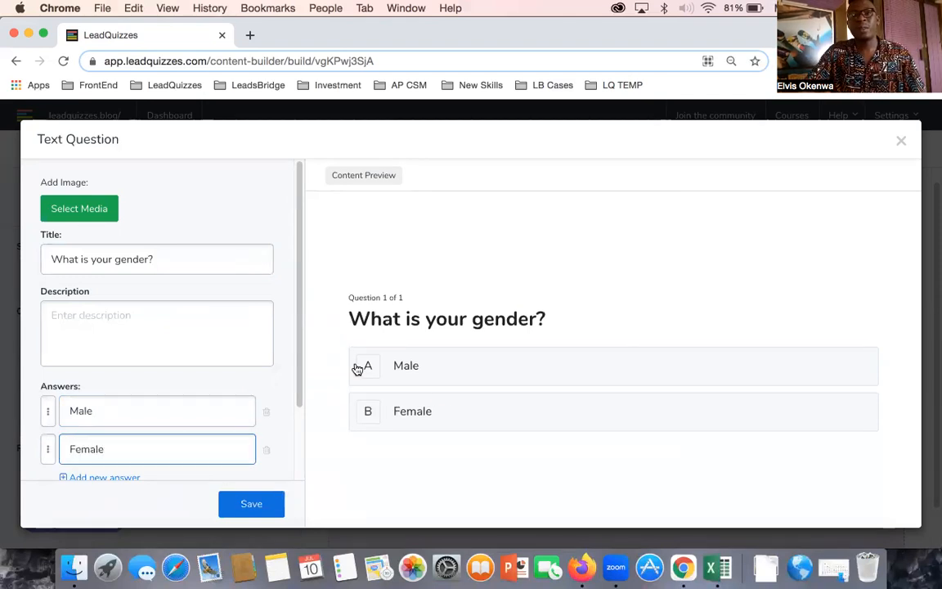
scroll(250, 411, "down", 3)
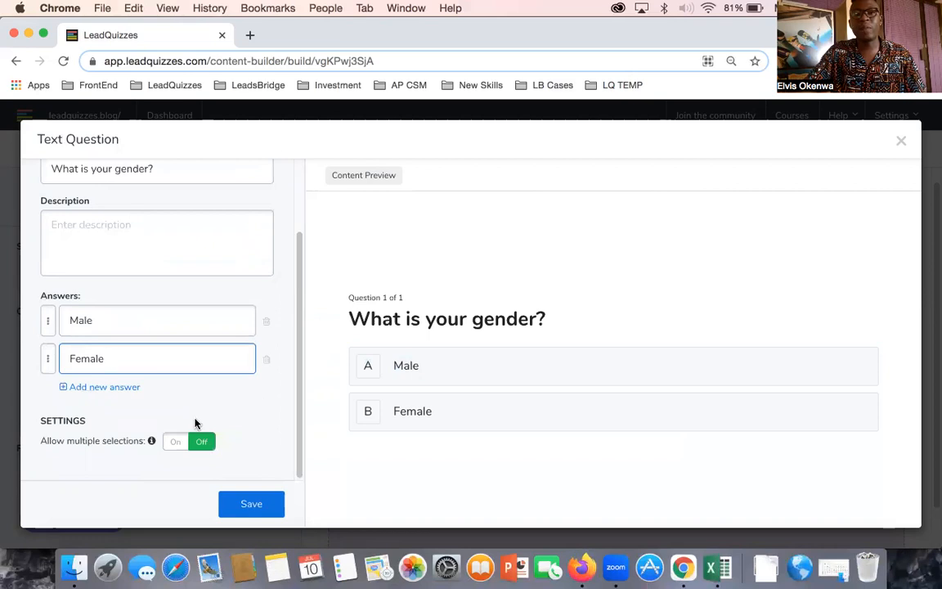
mouse_move(135, 432)
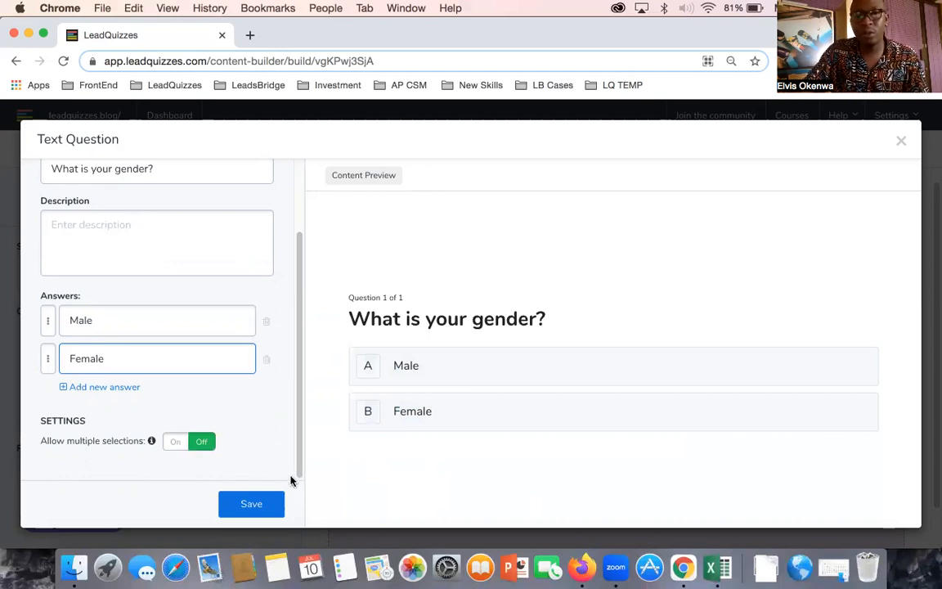
left_click(254, 505)
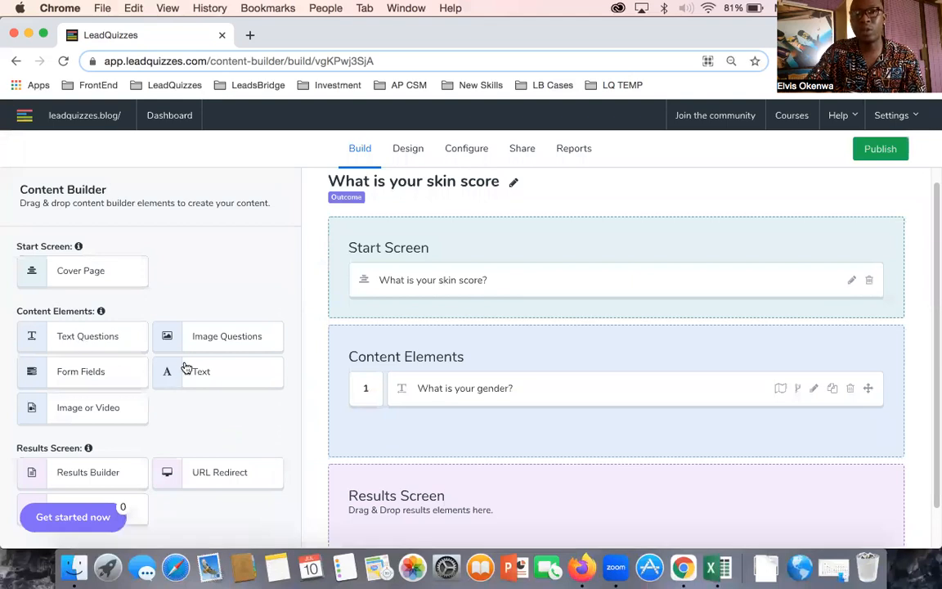
Add an image question to the content elements and title it "What is your gender?"
left_click_drag(197, 343, 458, 409)
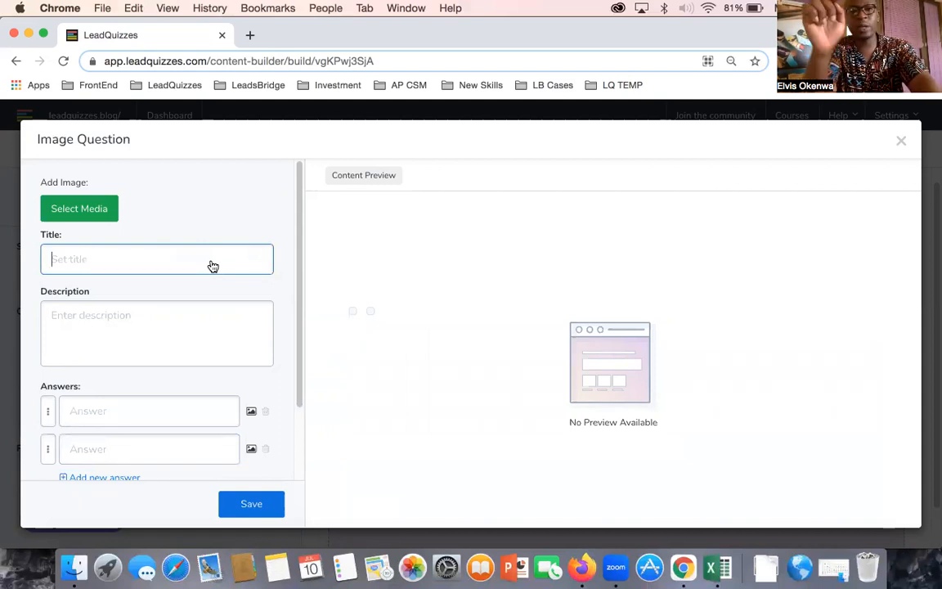
left_click(164, 415)
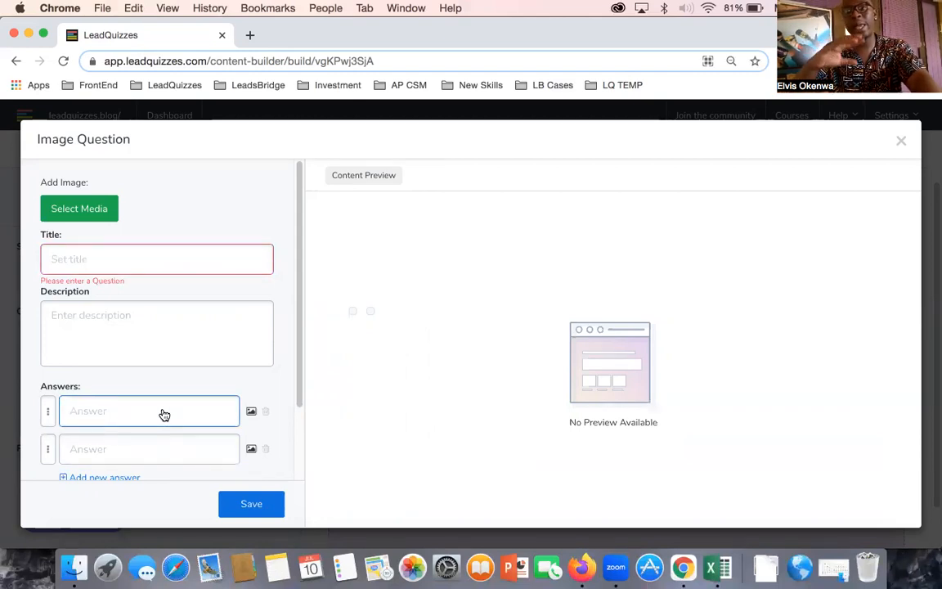
type("What")
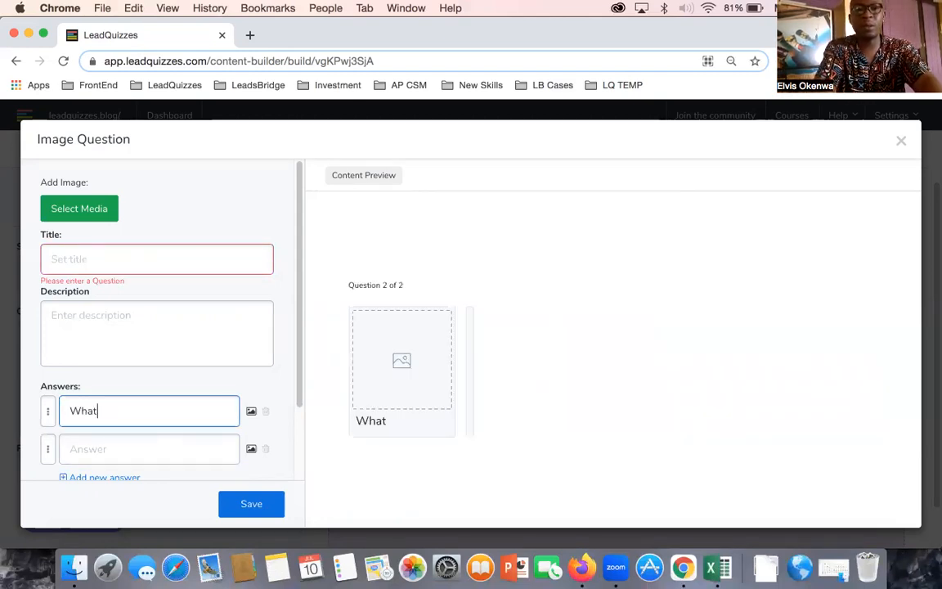
left_click(177, 254)
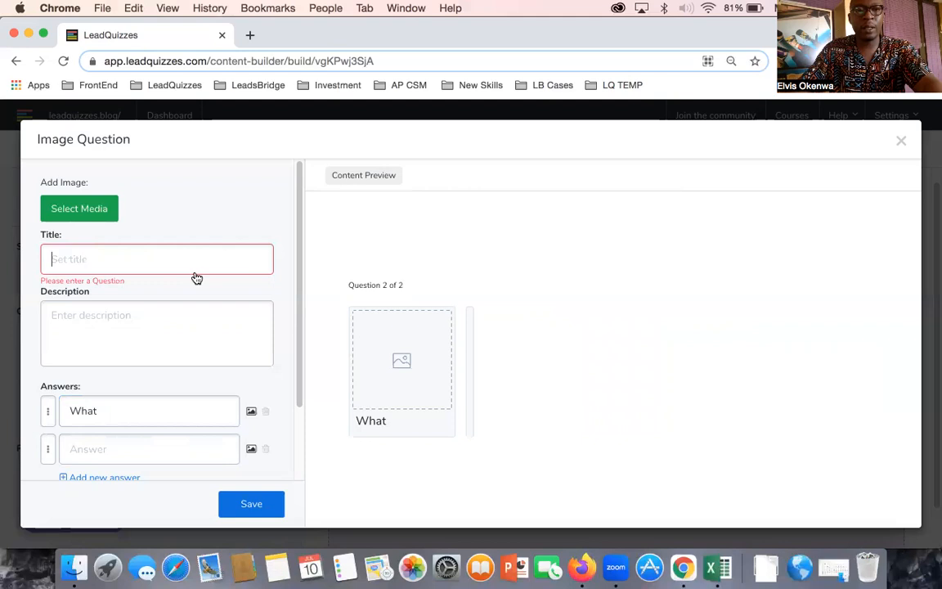
type("What is you")
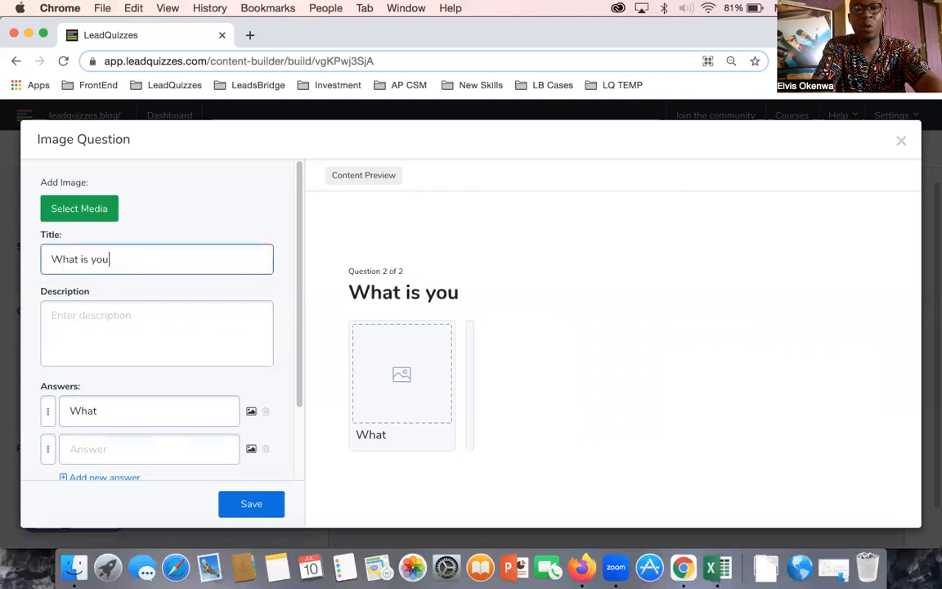
type("r gender")
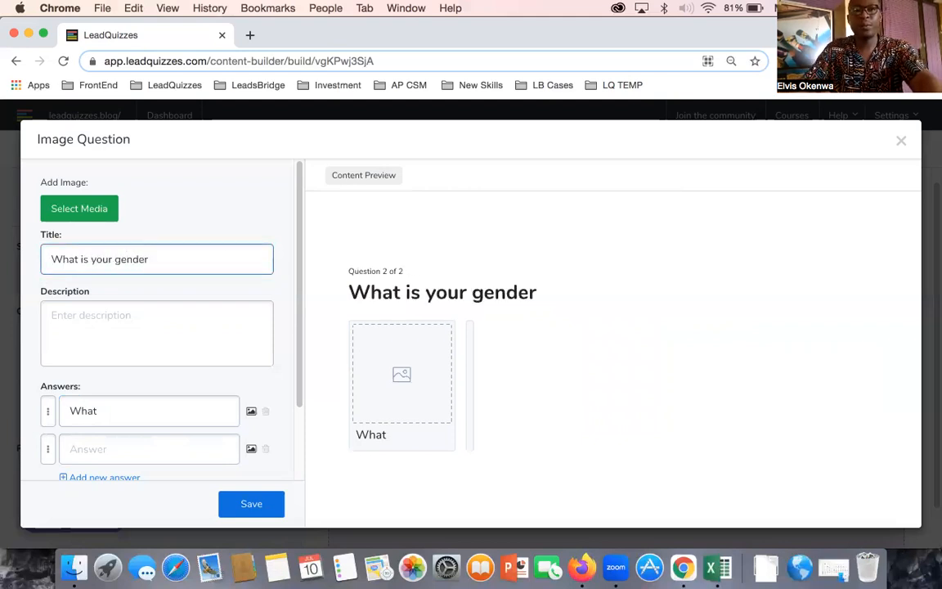
type("?")
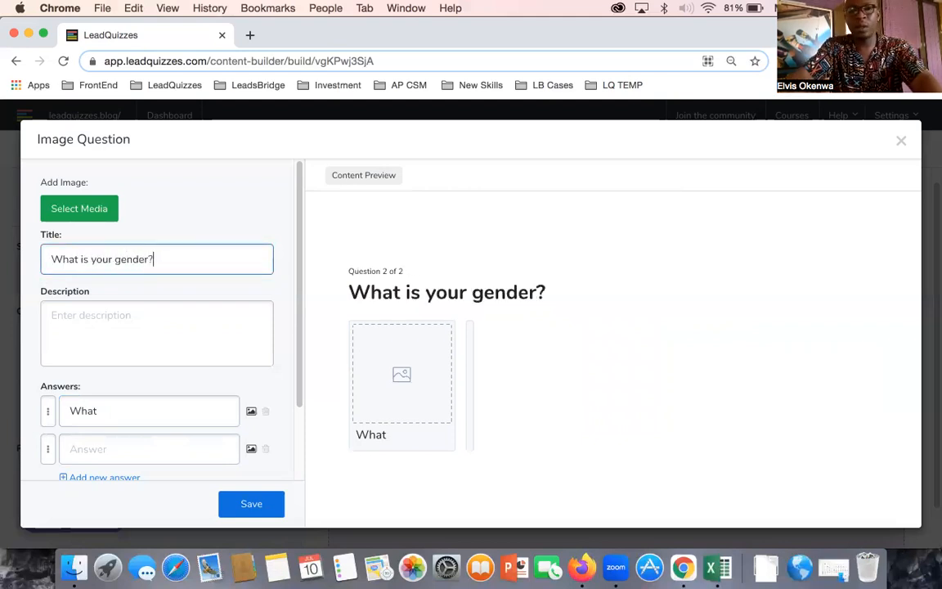
Give the image question the answers "Male" and "Female"
double_click(117, 415)
type("Male")
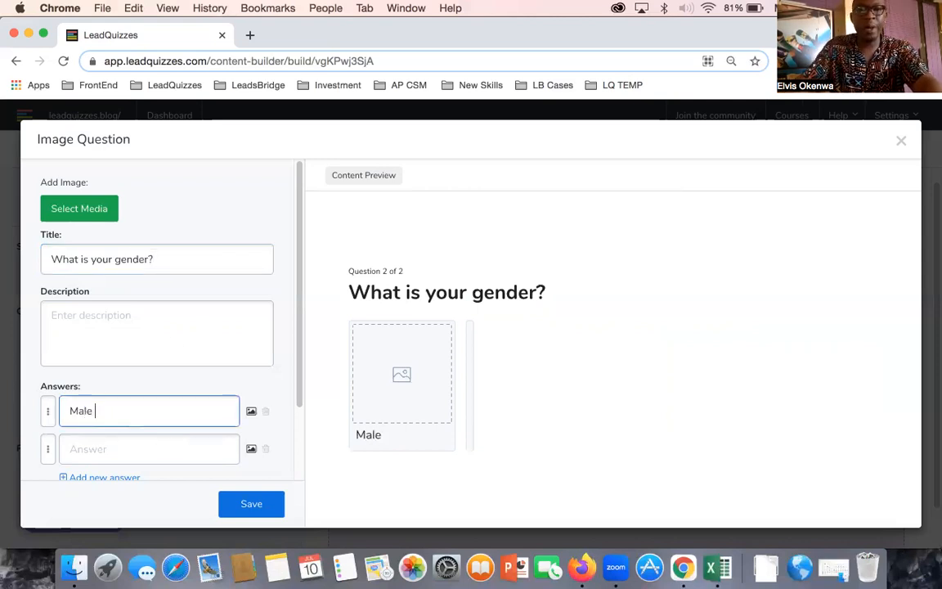
left_click(120, 455)
type("Female")
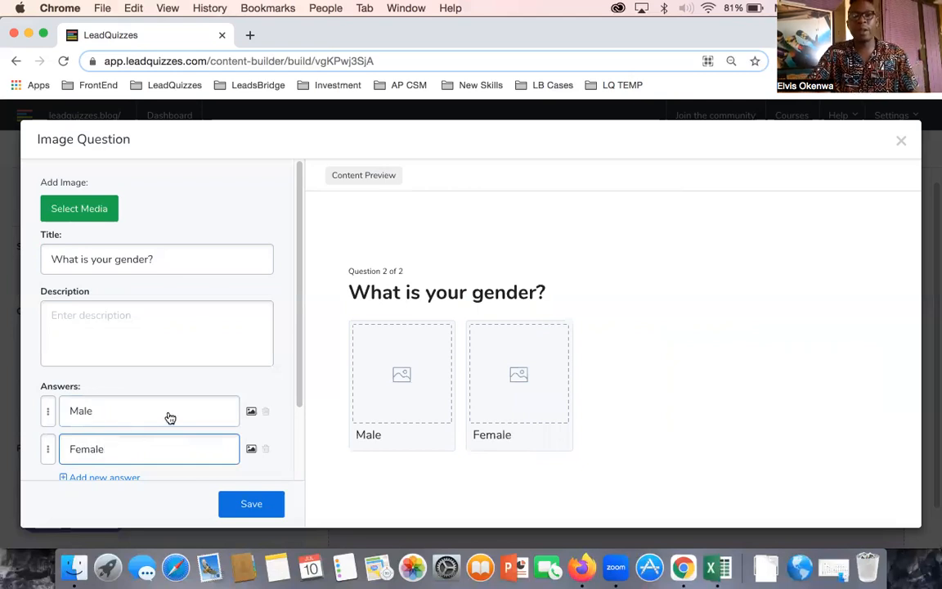
scroll(188, 400, "down", 1)
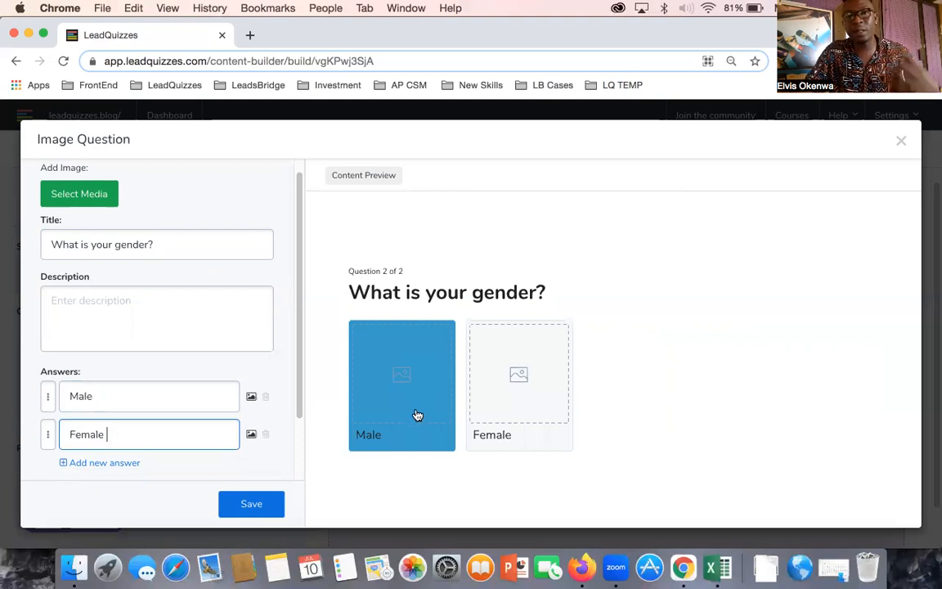
Upload and crop the photo of a woman with a megaphone for the "Male" answer, and discard the unsaved image question
left_click(251, 399)
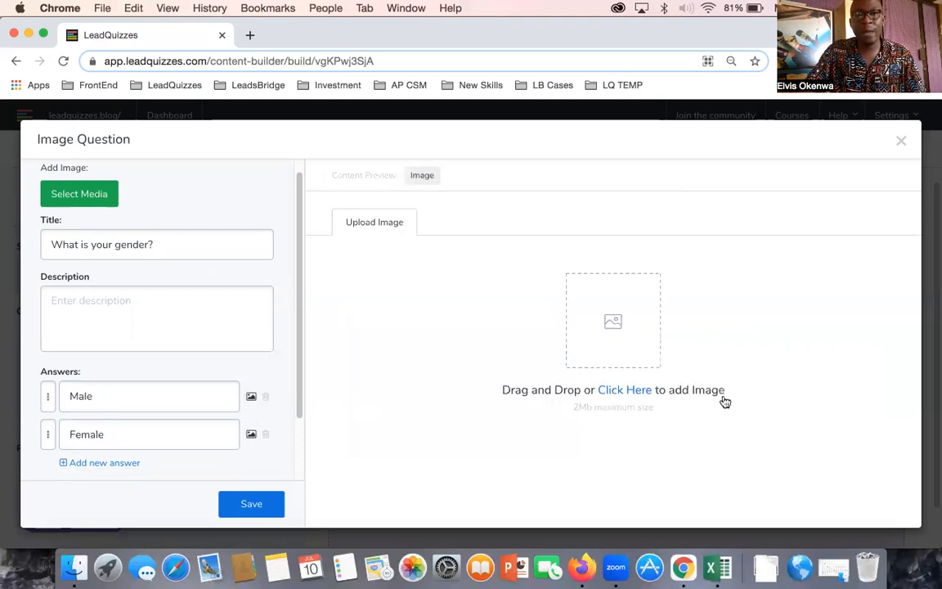
left_click(619, 409)
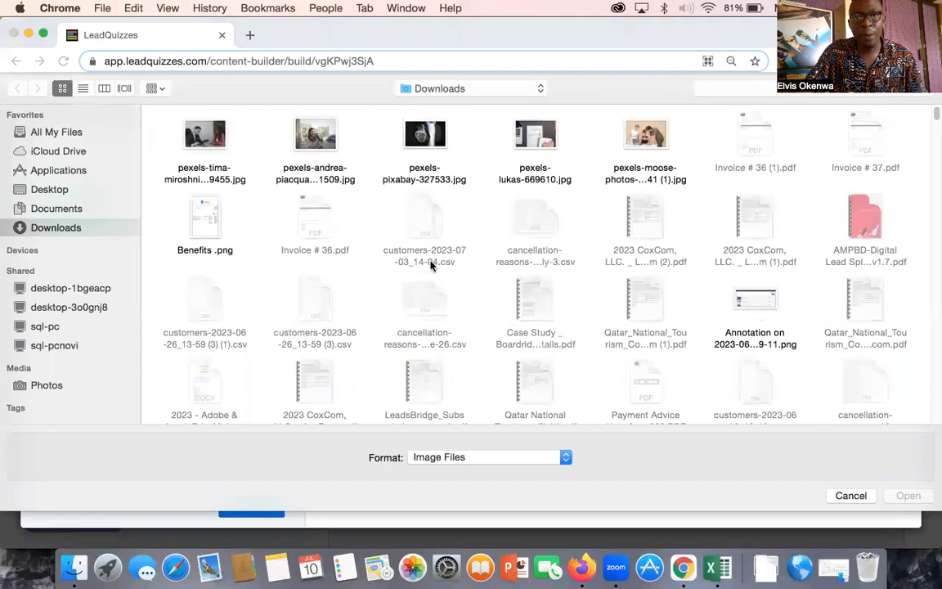
left_click(309, 143)
left_click(906, 496)
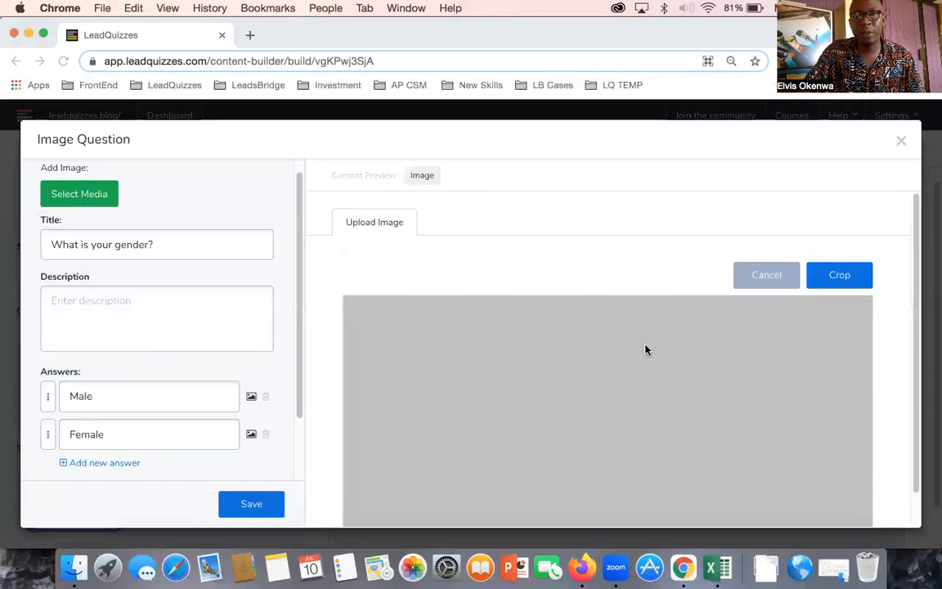
scroll(630, 370, "down", 1)
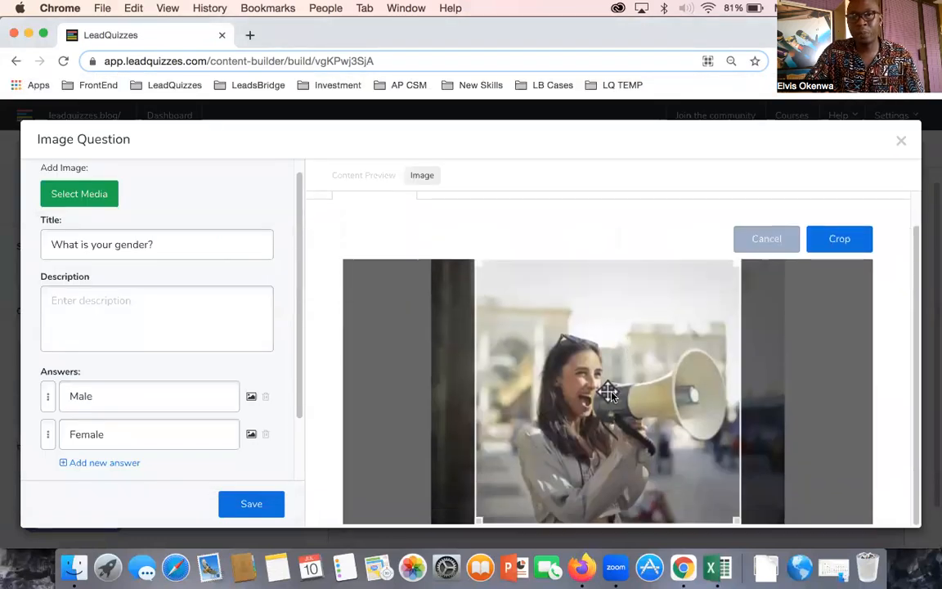
left_click(839, 238)
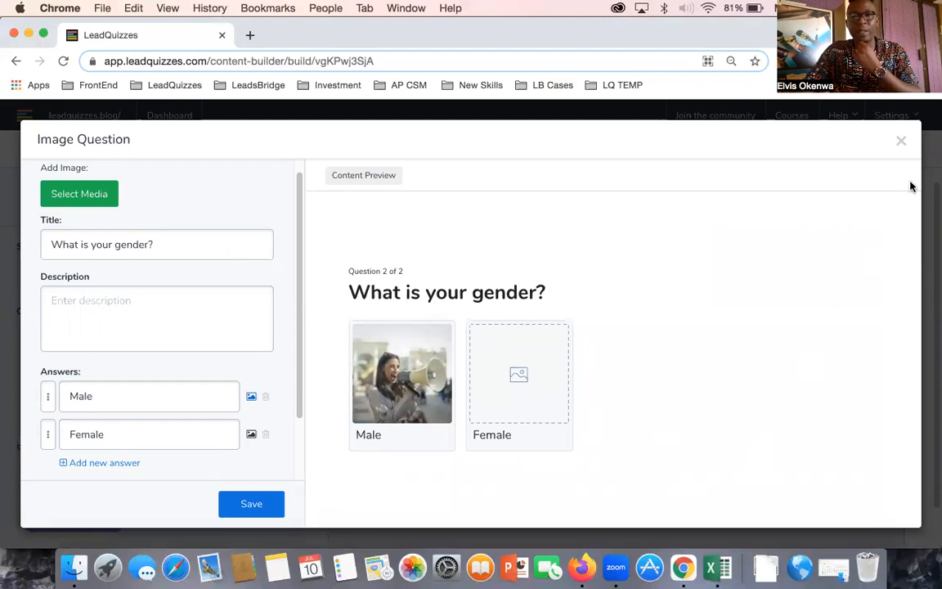
left_click(902, 141)
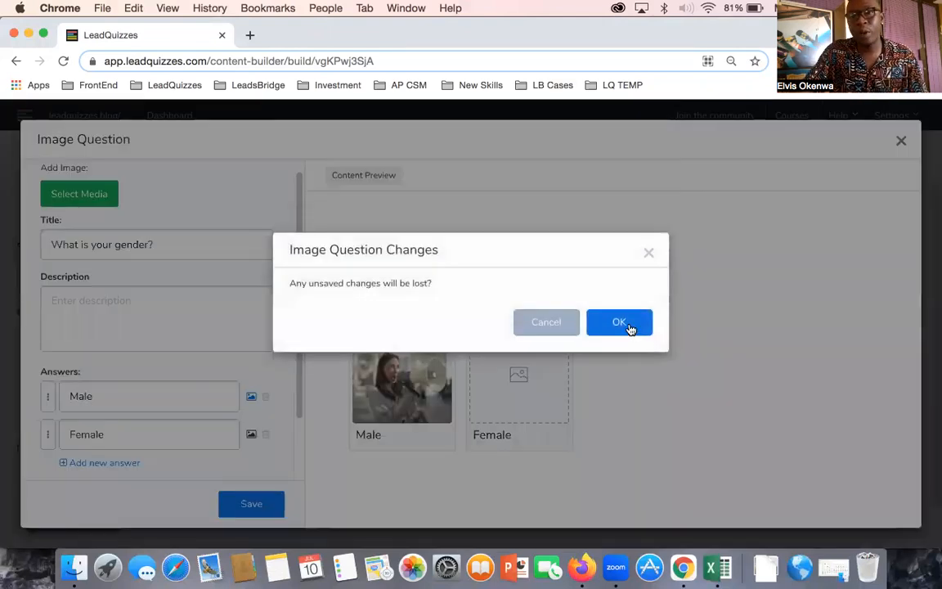
left_click(621, 323)
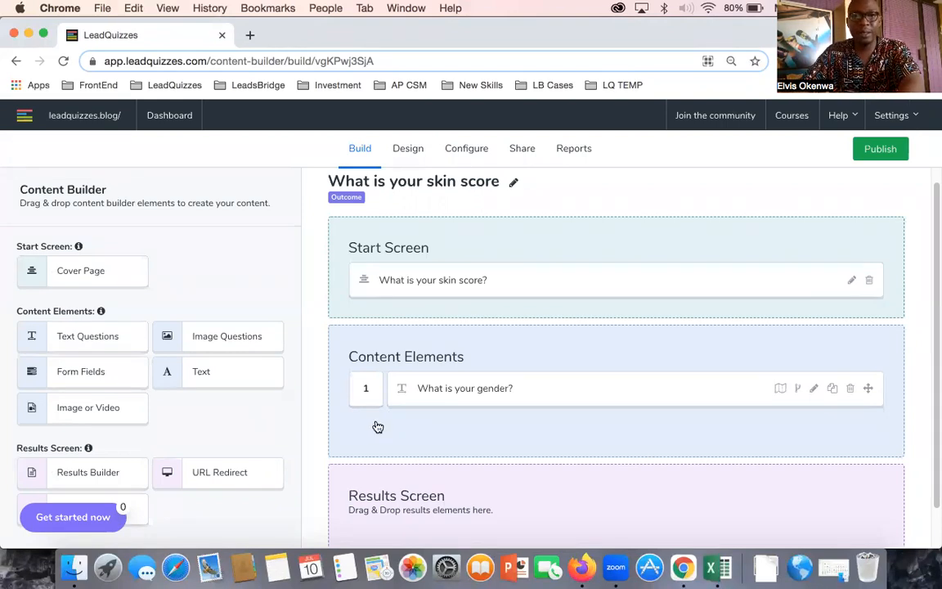
Add a form to the content elements and save a form header titled "Fill in your information to get your results"
scroll(385, 424, "down", 1)
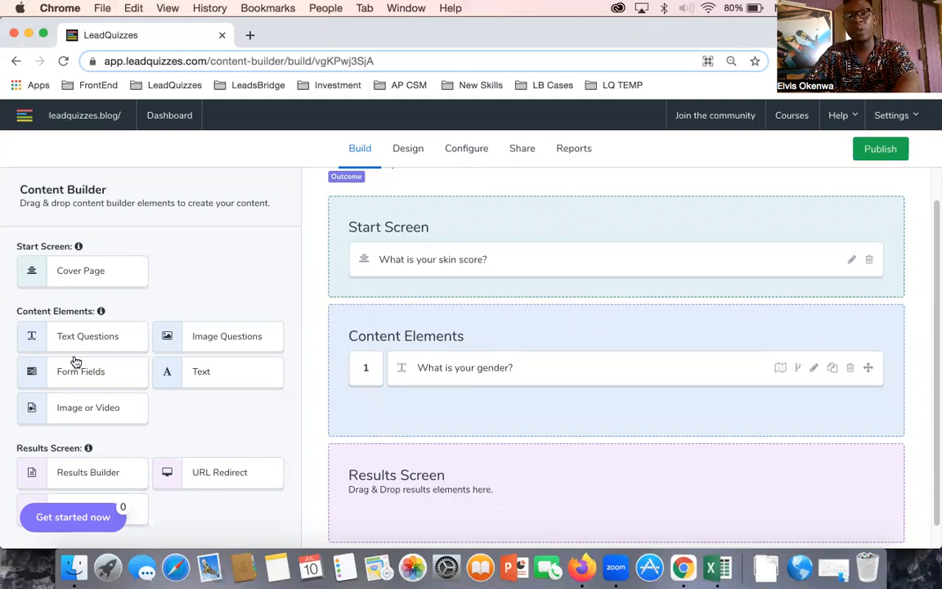
left_click_drag(59, 378, 413, 421)
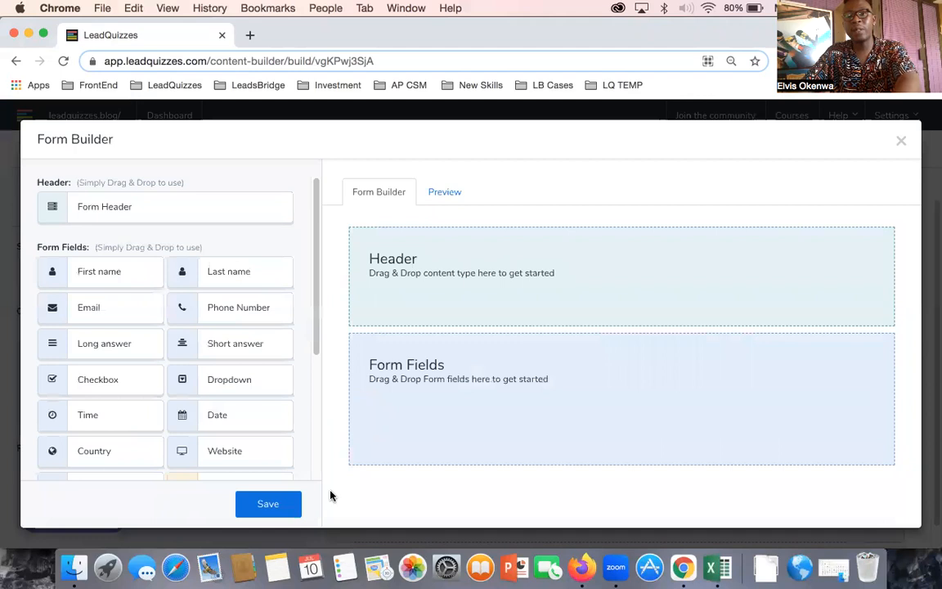
left_click_drag(110, 207, 450, 287)
left_click(92, 316)
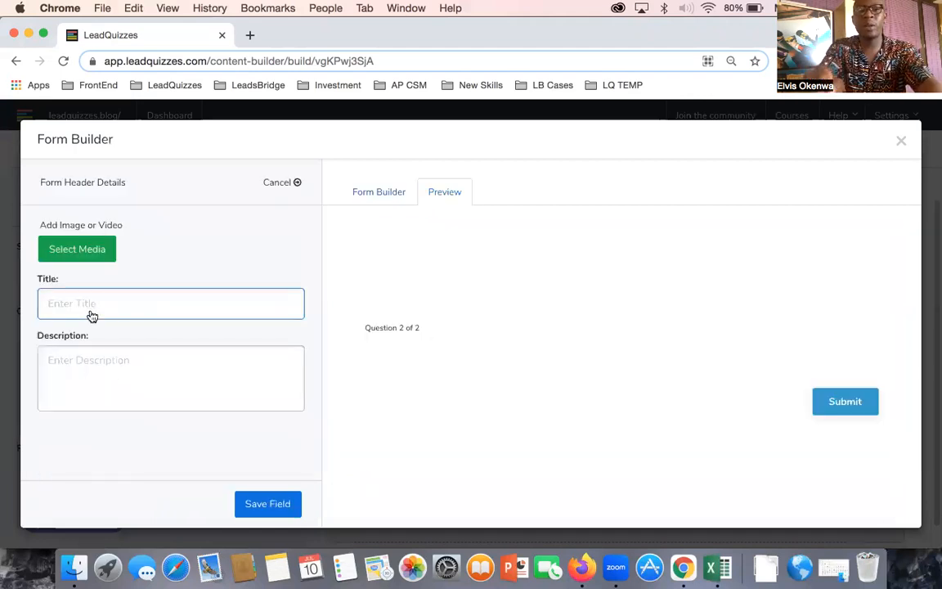
type("Fill in ")
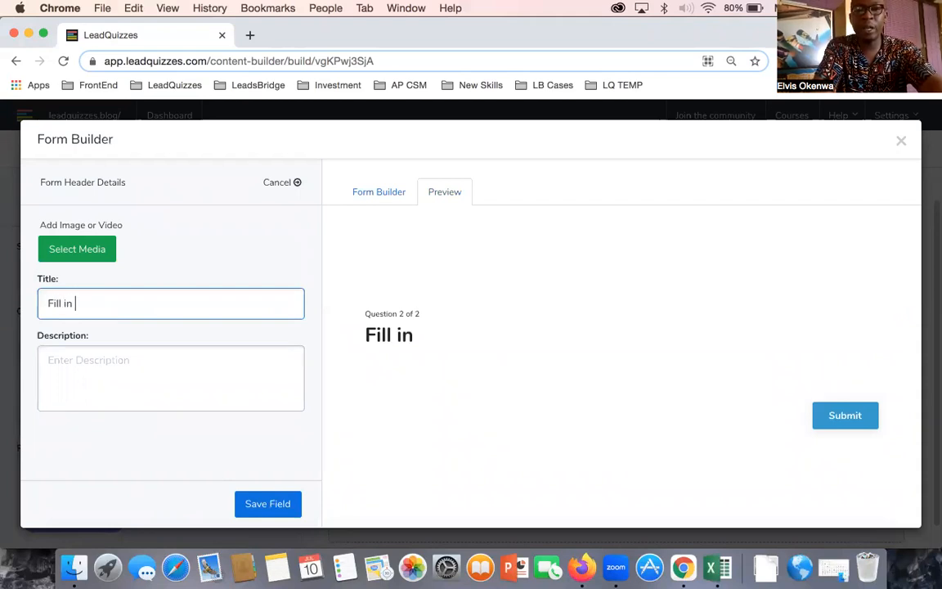
type("your information to get your rests")
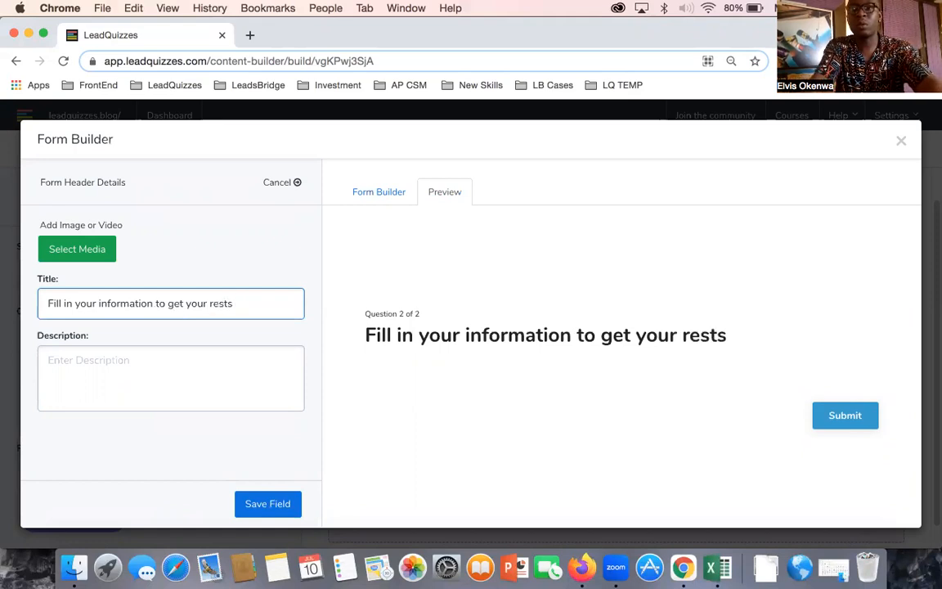
key("BackSpace")
key("BackSpace")
key("BackSpace")
type("sults")
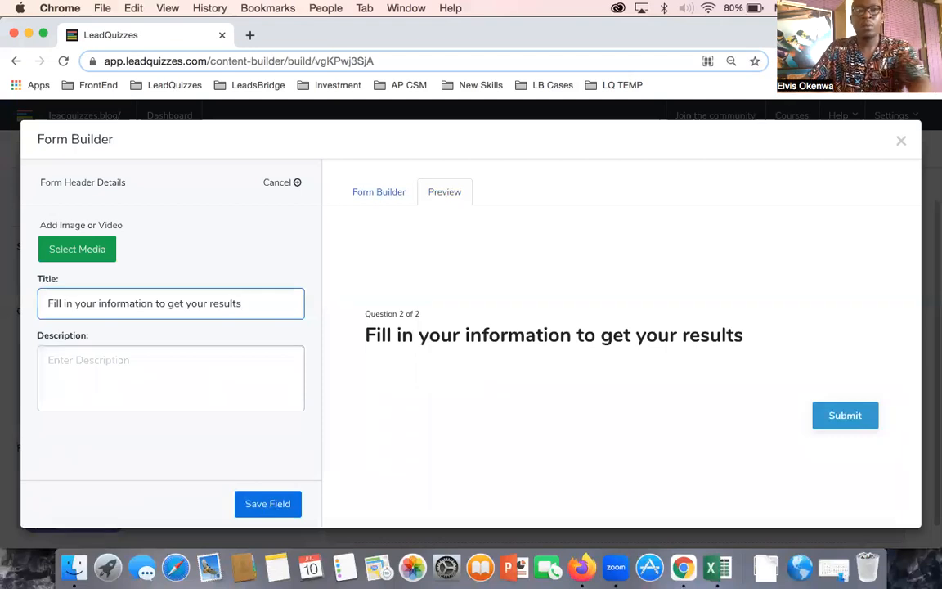
left_click(255, 504)
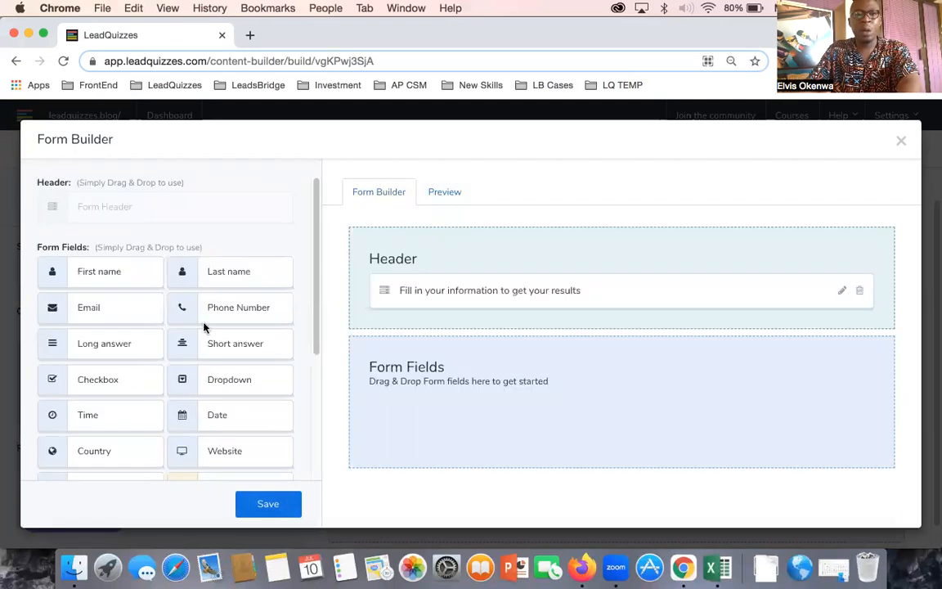
Add a required First name field and an Email field to the form, and save the form
left_click_drag(133, 280, 400, 431)
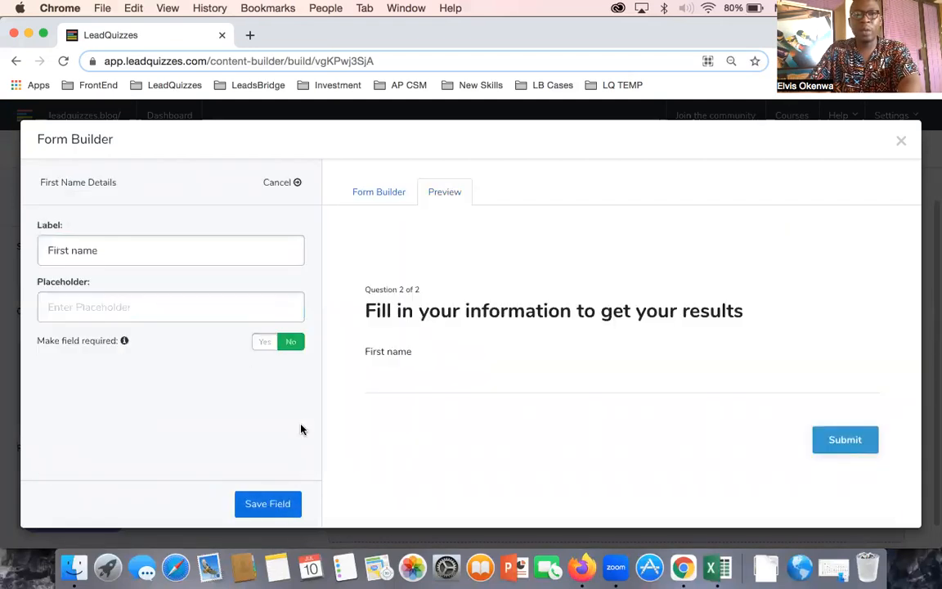
left_click(264, 342)
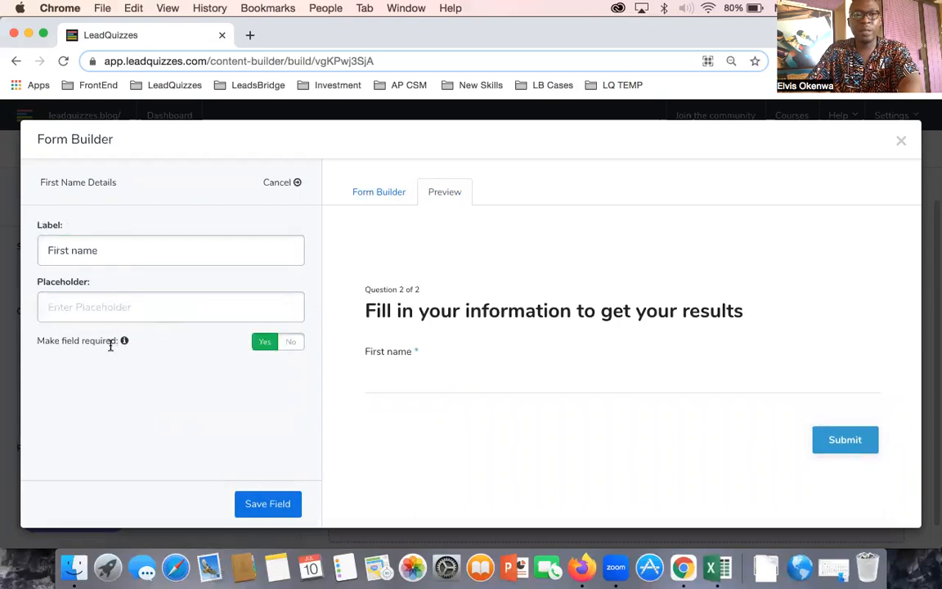
left_click(290, 344)
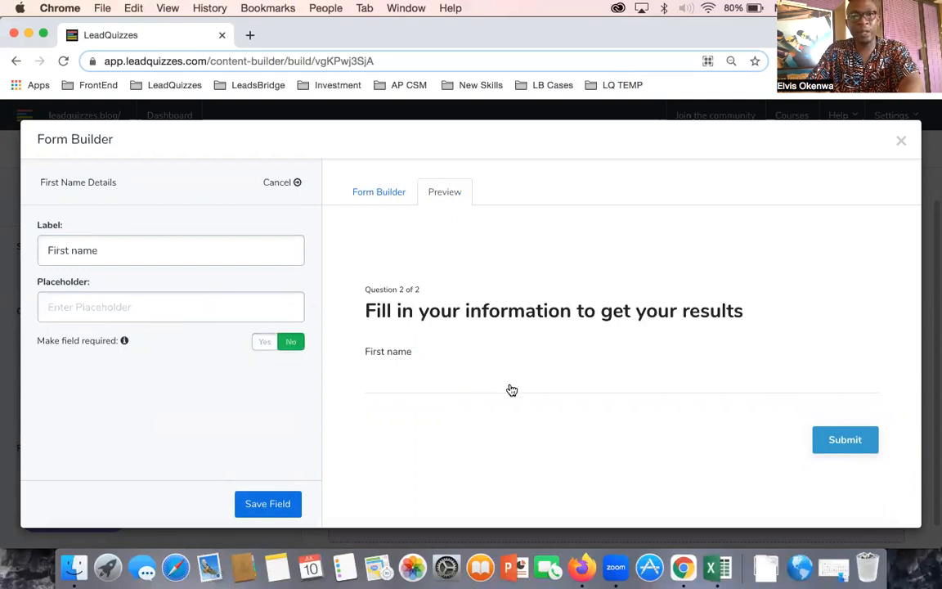
left_click(266, 342)
left_click(278, 505)
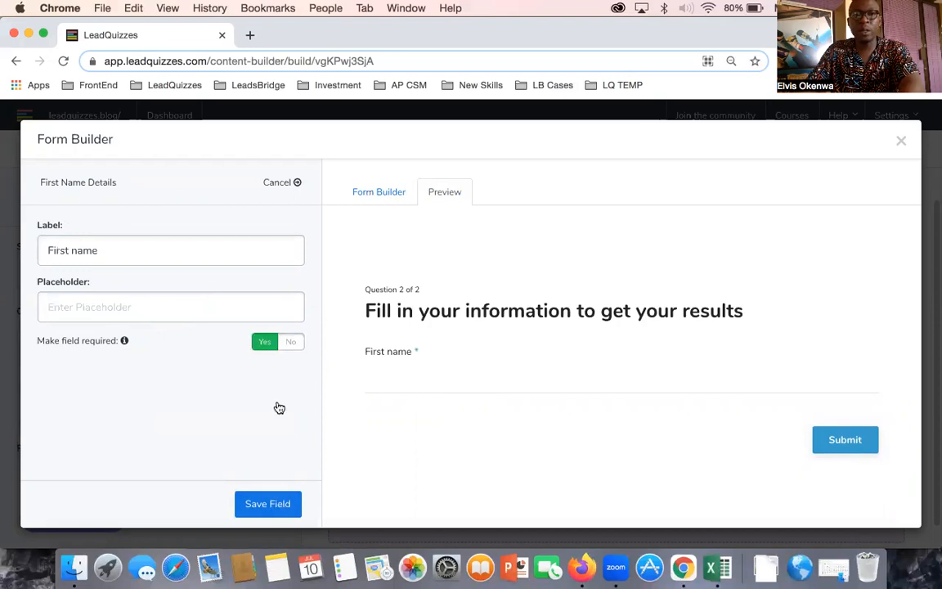
left_click_drag(94, 317, 415, 483)
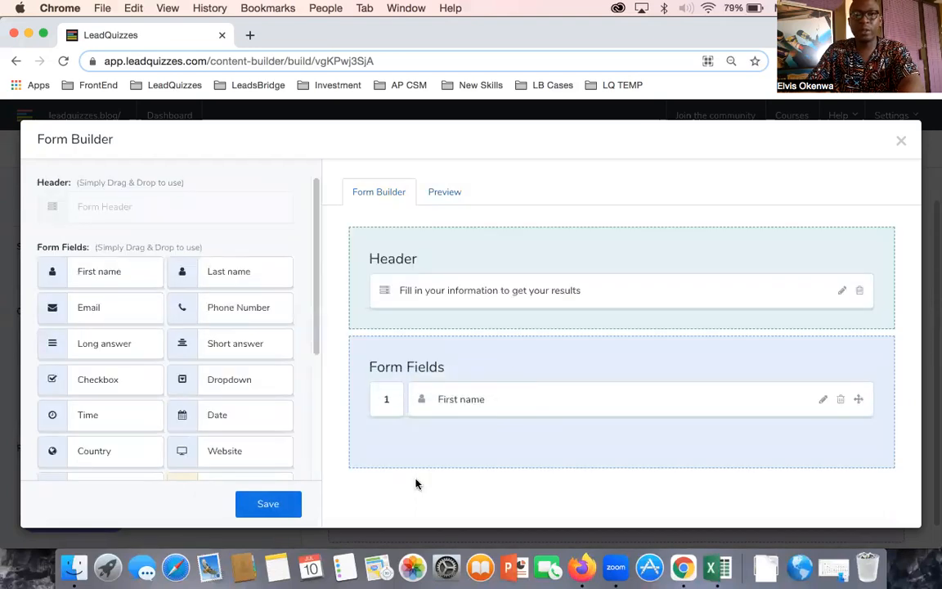
left_click(266, 505)
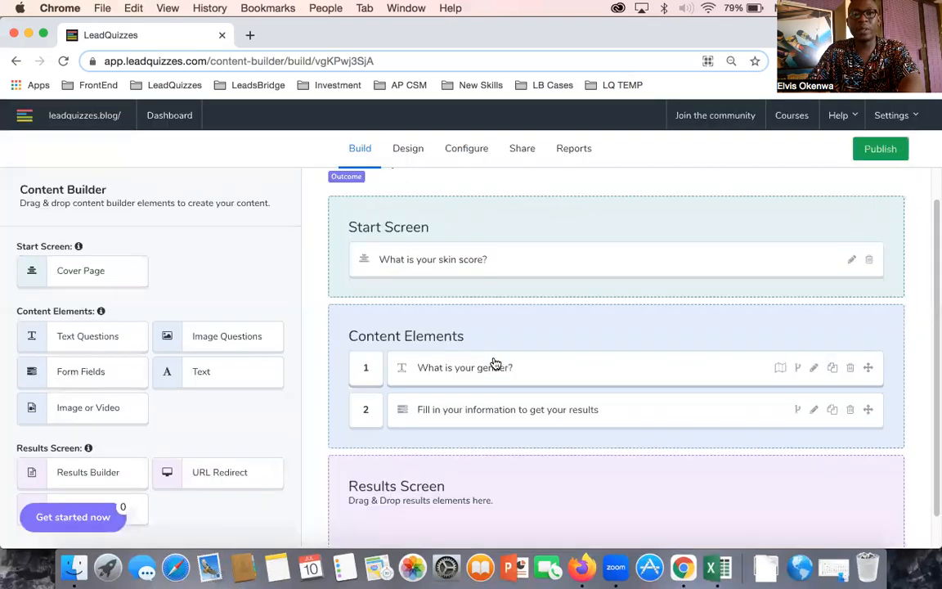
Reopen the saved form to review the available form field types, and save it again
left_click(514, 416)
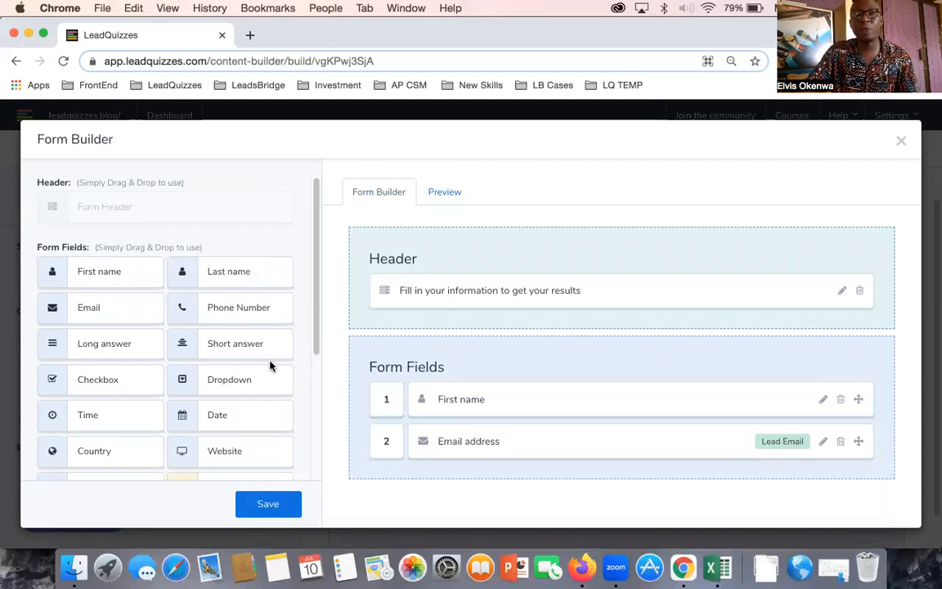
scroll(265, 376, "down", 5)
scroll(266, 382, "up", 5)
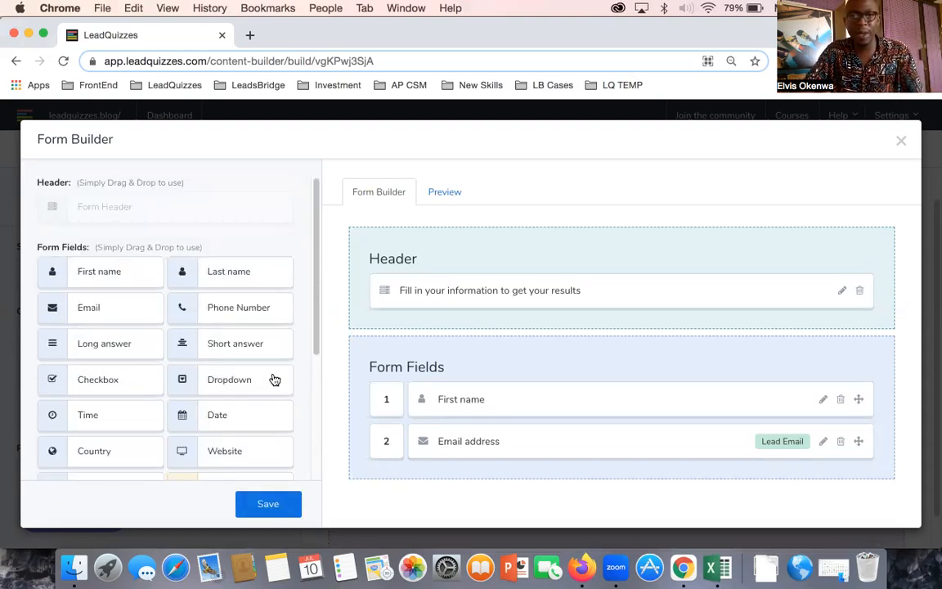
scroll(275, 380, "down", 2)
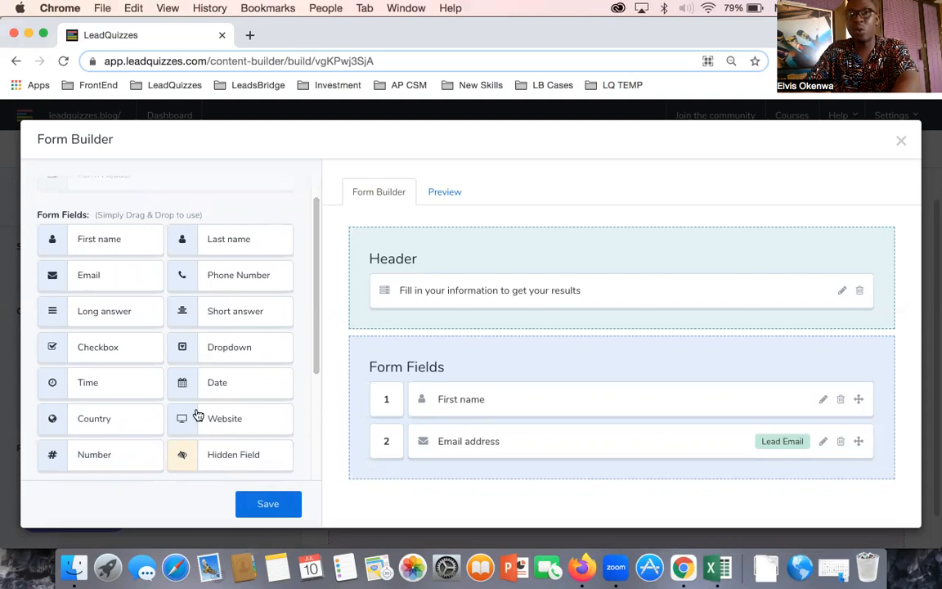
scroll(197, 416, "down", 1)
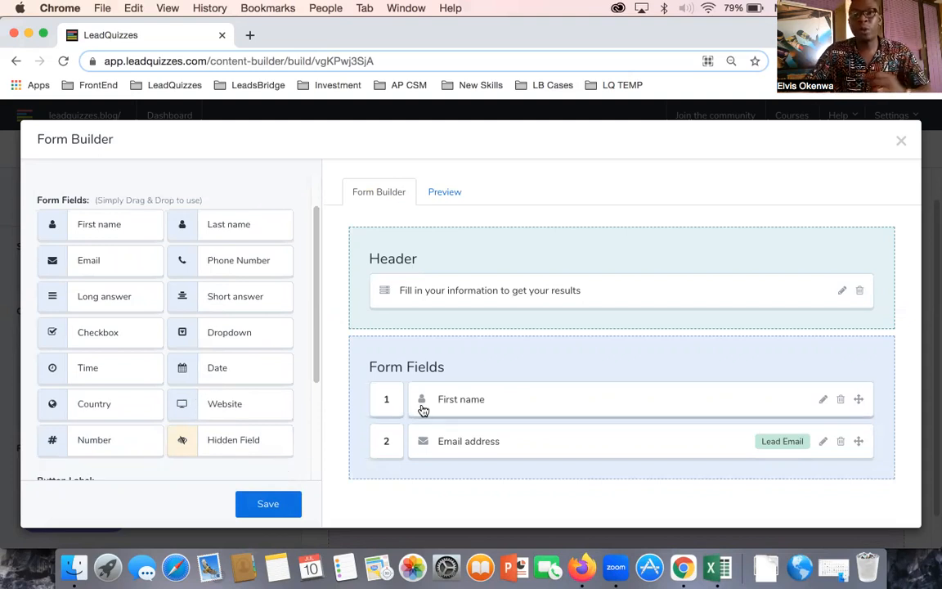
left_click(268, 507)
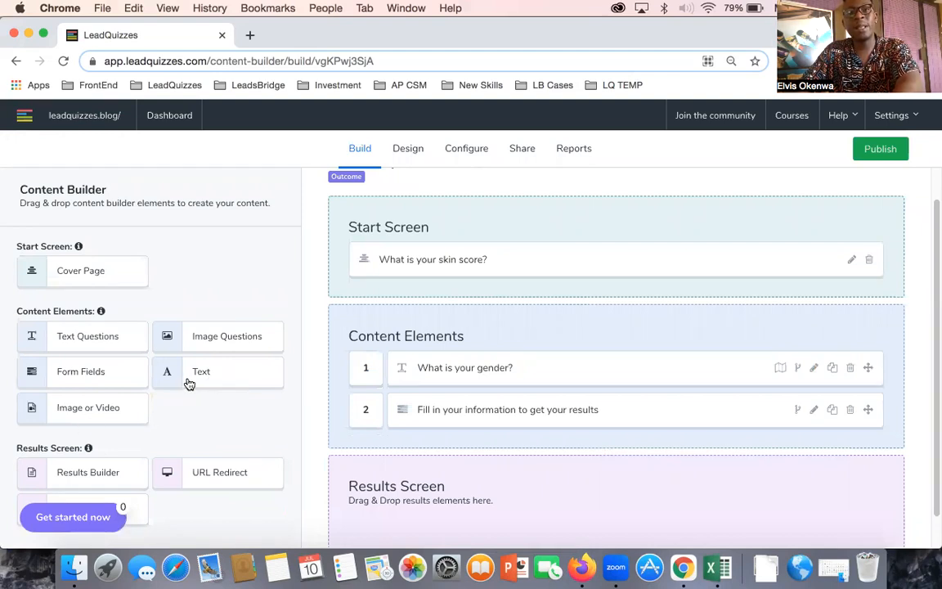
Add a text element to the content elements and title it "Section one ( Professional Success)"
left_click_drag(189, 383, 420, 426)
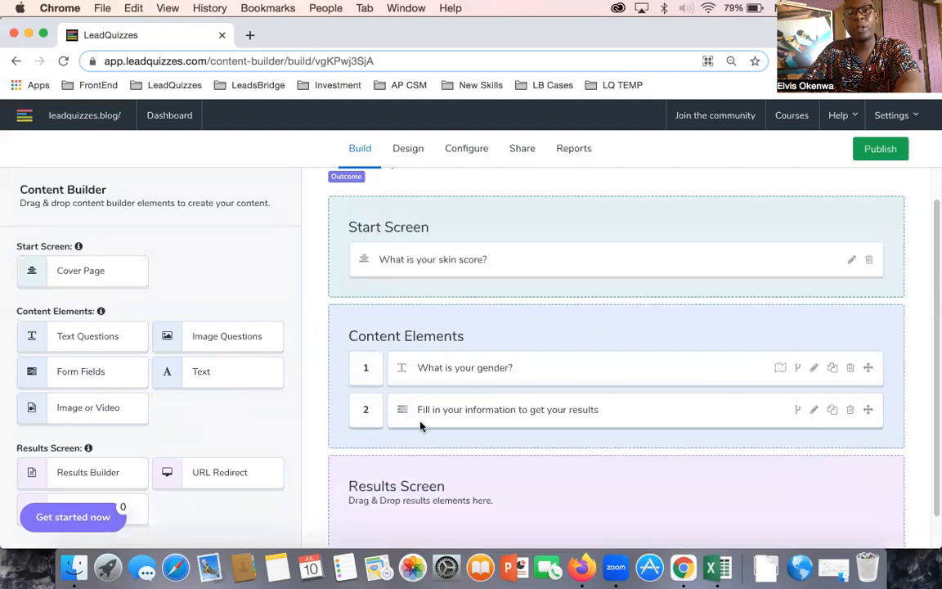
left_click(90, 218)
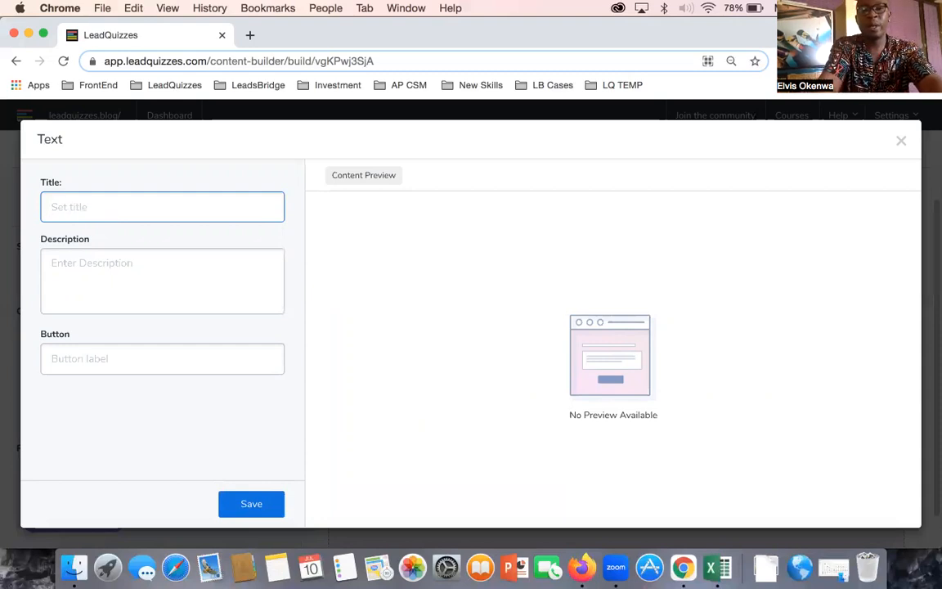
type("Section one ")
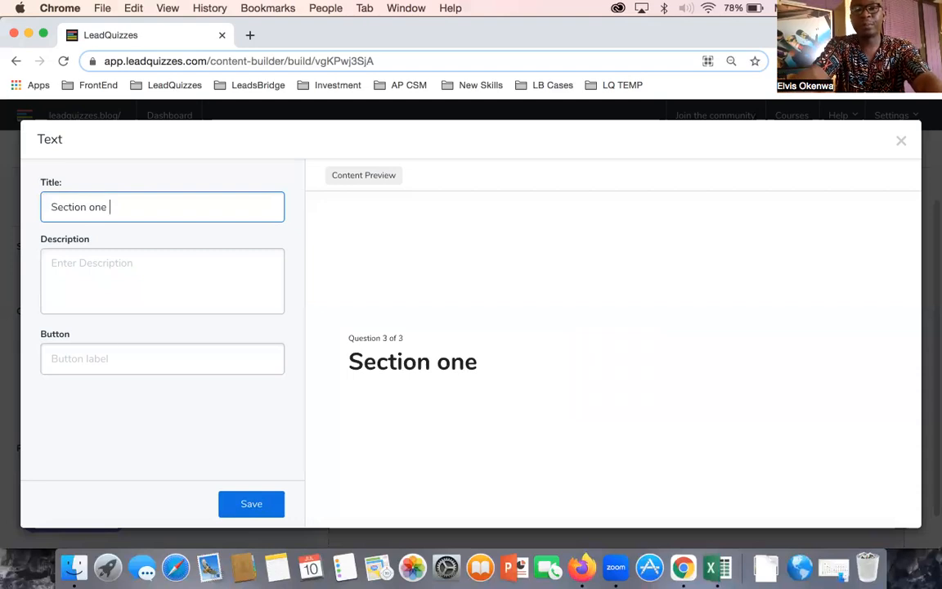
type("(")
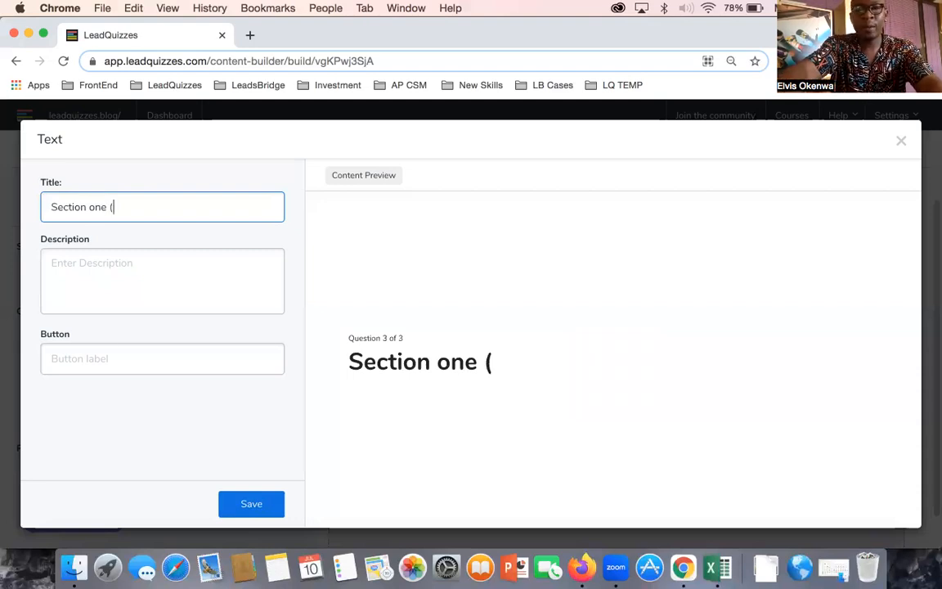
type(" Professional Su")
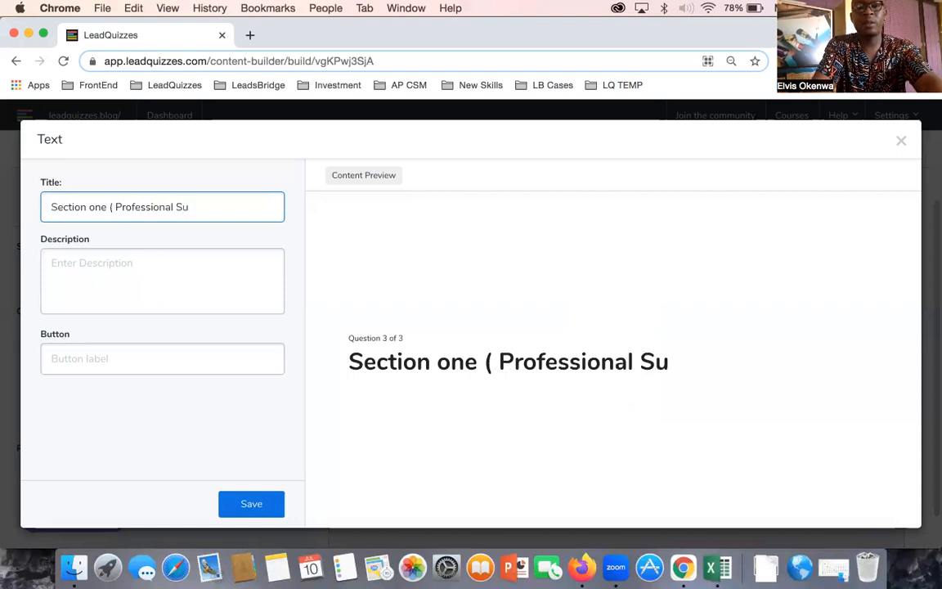
type("ccess)")
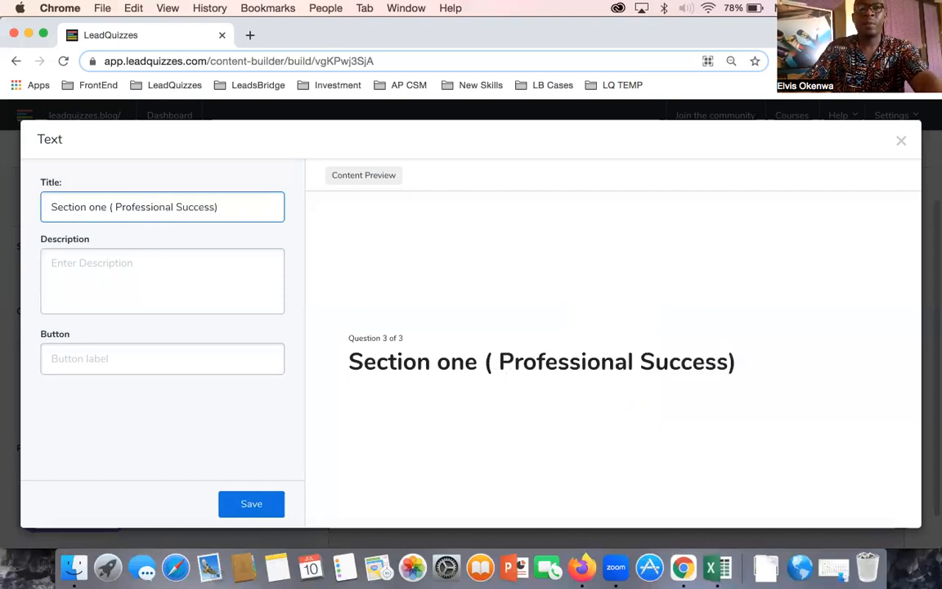
Label the text element's button "Start"
left_click(74, 360)
type("Sr")
key("BackSpace")
type("tart ")
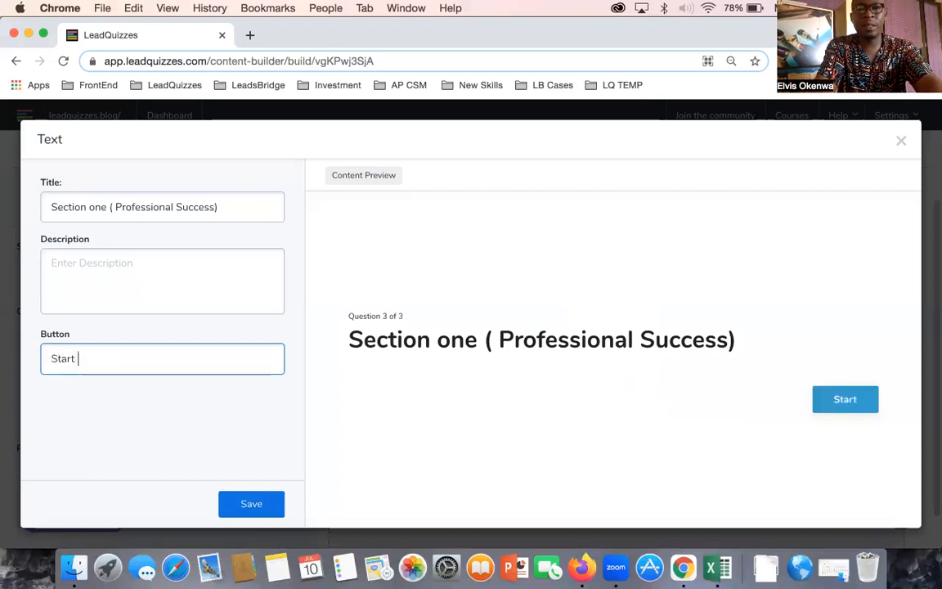
Complete the text element's button label as "Start Section", save it, and move the element to first place in the content elements
type("Section")
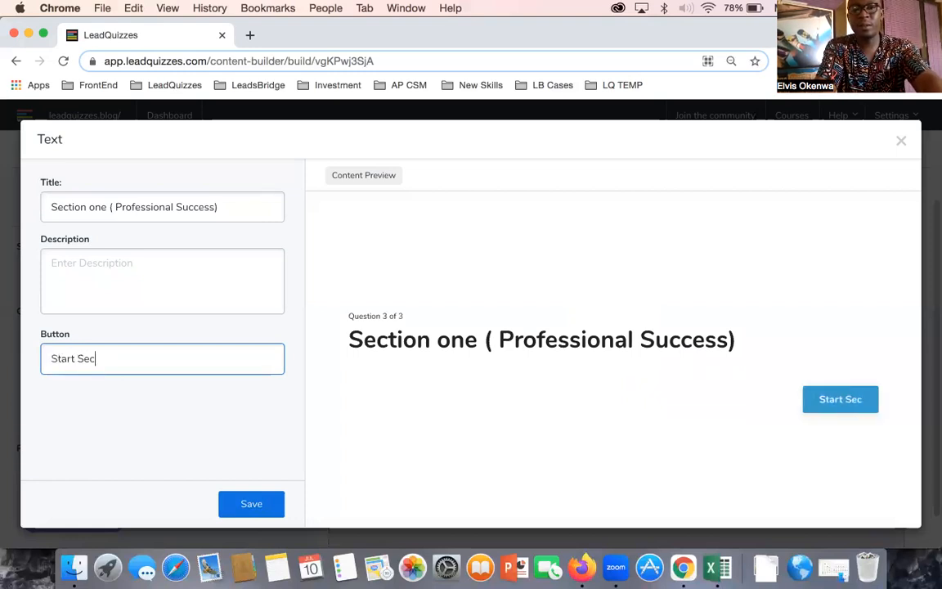
left_click(253, 505)
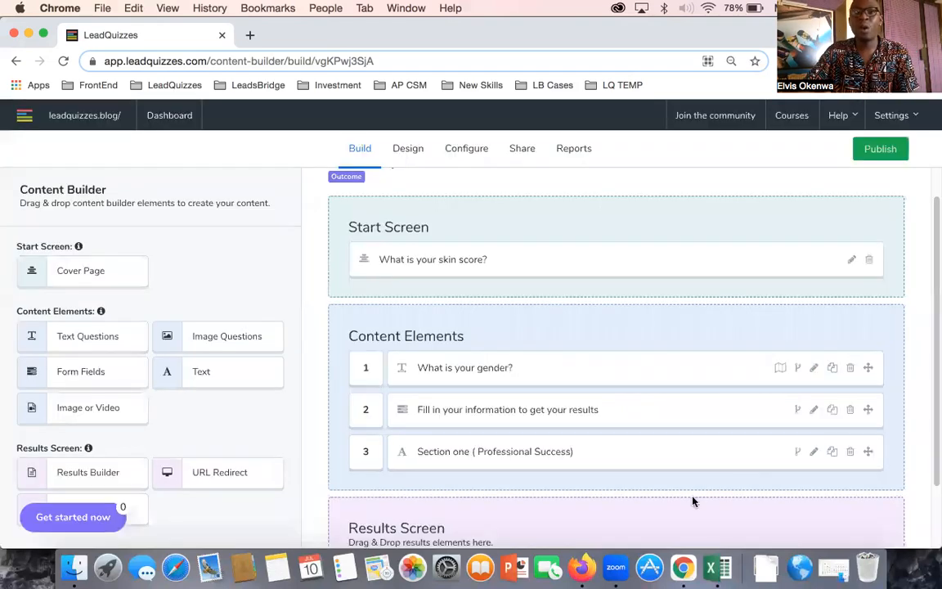
left_click_drag(868, 463, 848, 366)
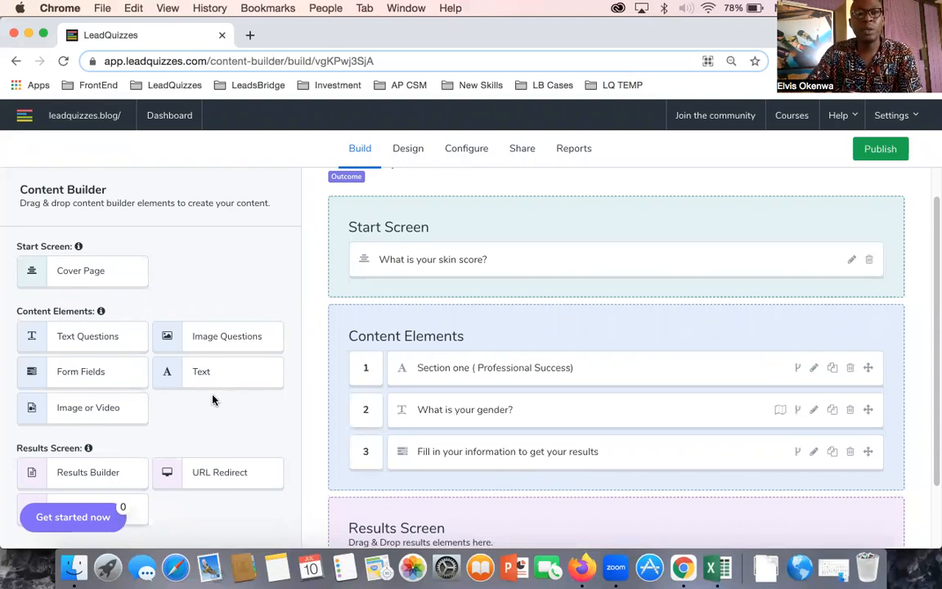
left_click(462, 364)
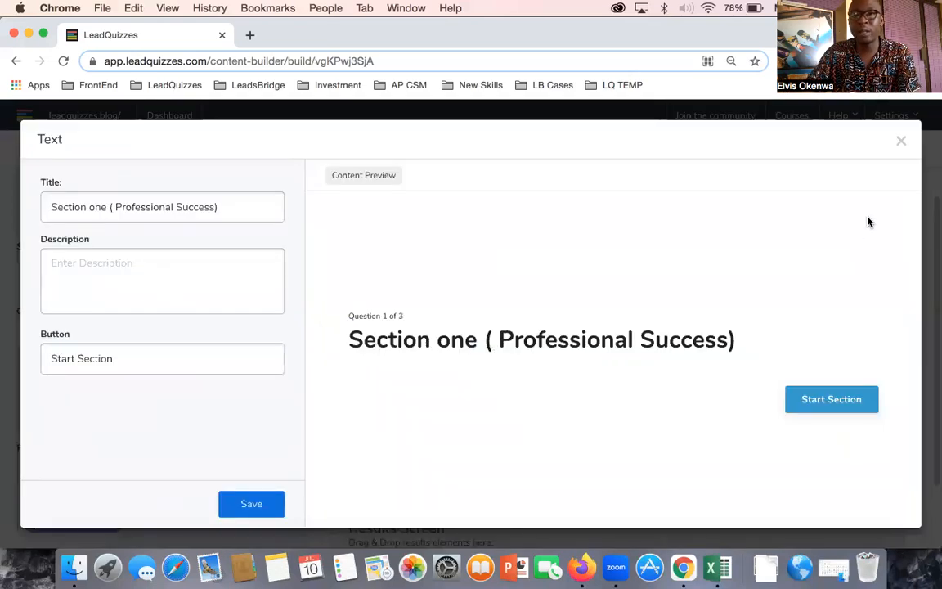
left_click(903, 145)
Try an Image or Video element titled "Section one" with the button label "Start section", and discard it
left_click_drag(100, 409, 540, 413)
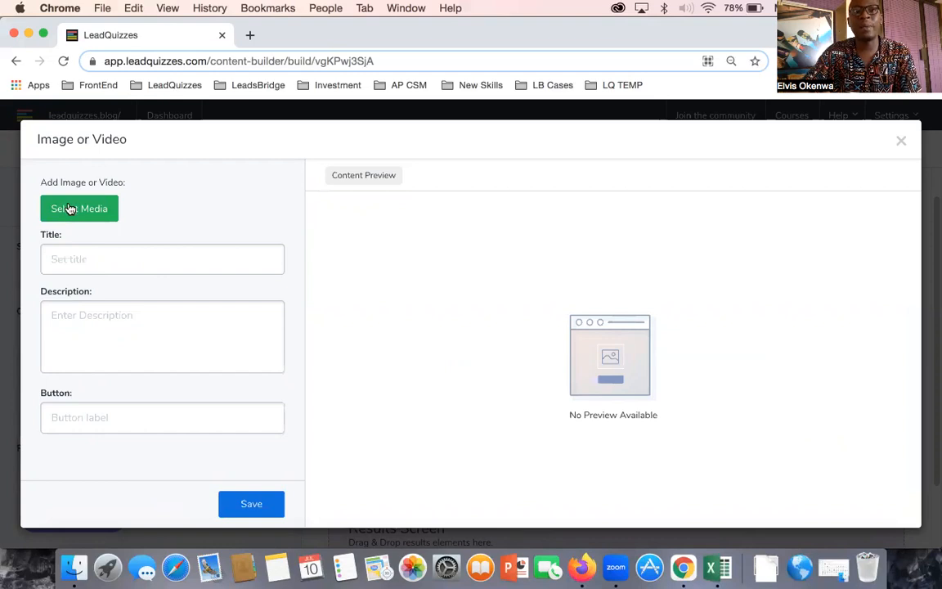
left_click(94, 272)
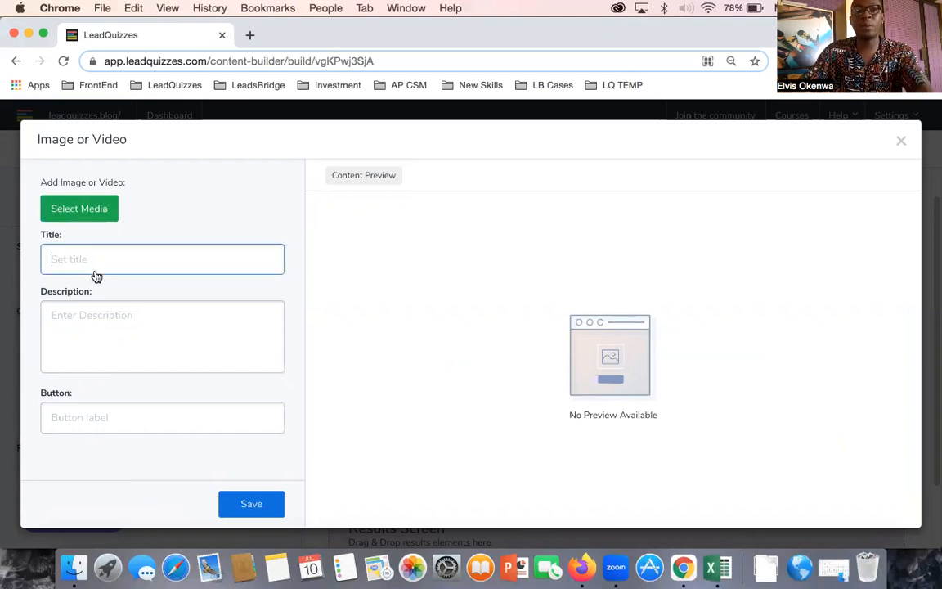
type("Sectio")
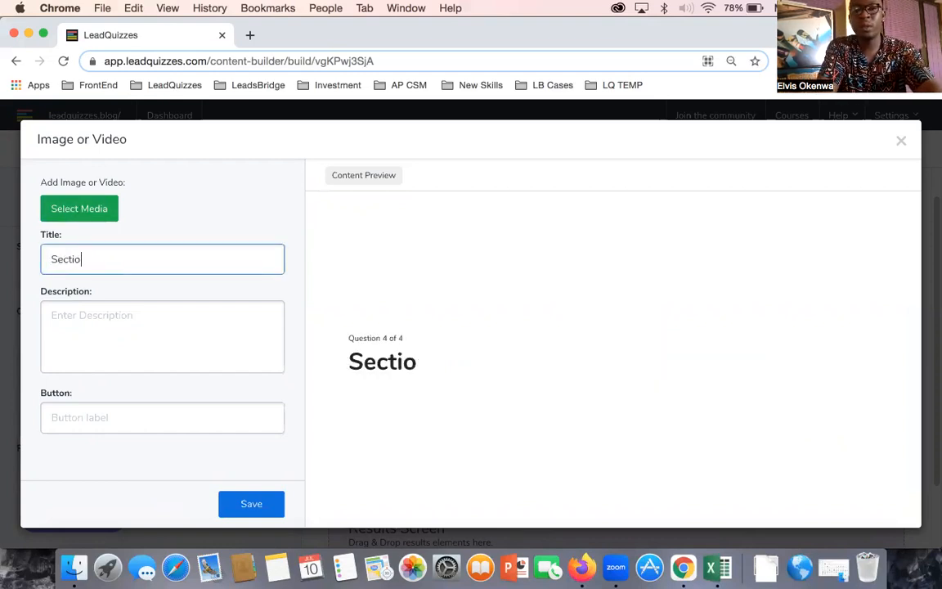
type("n one")
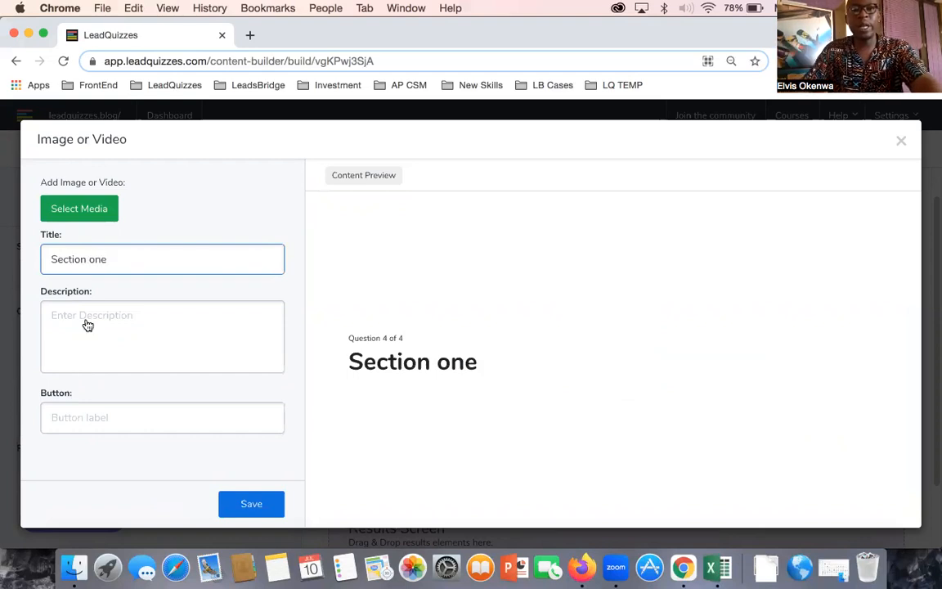
left_click(115, 415)
type("Start")
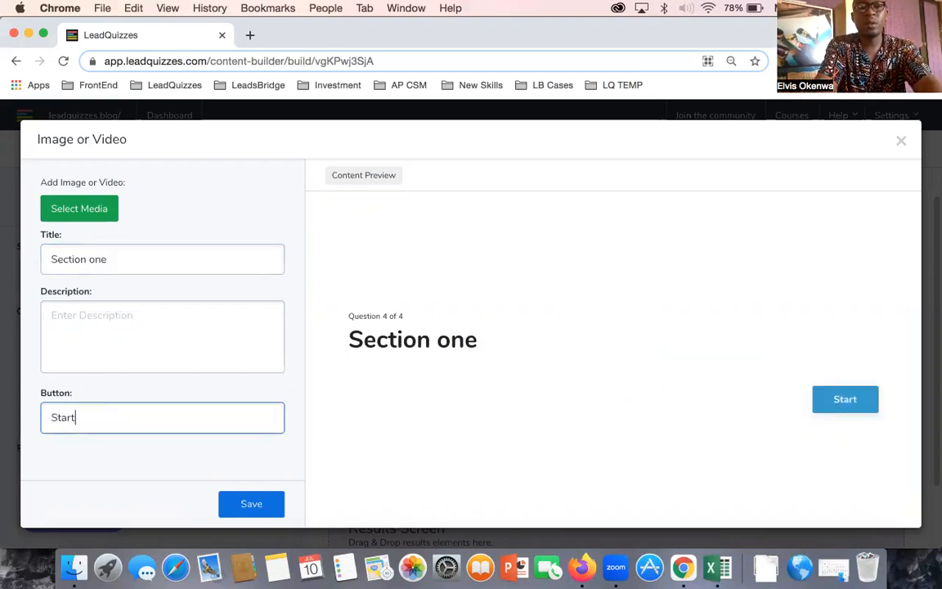
type(" section")
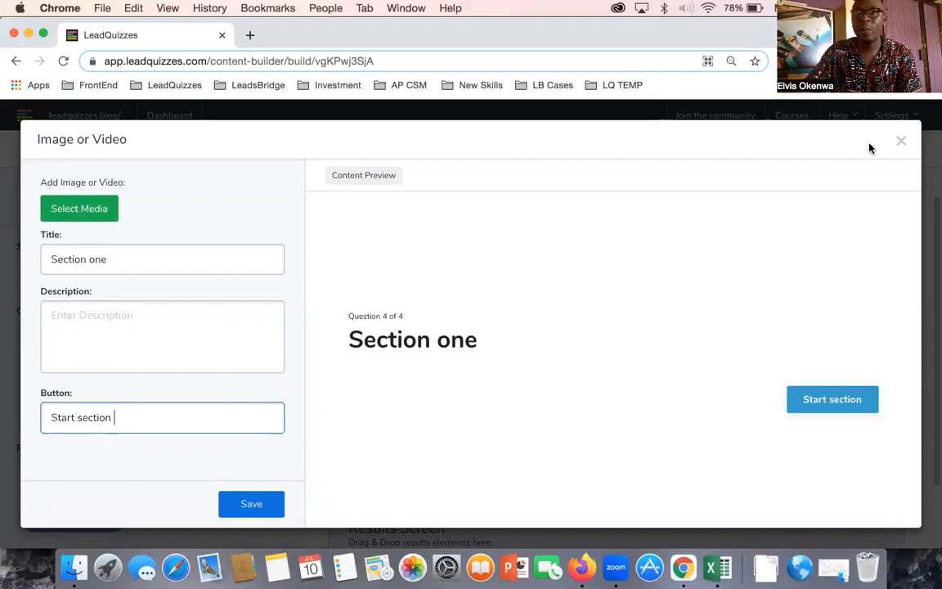
left_click(902, 142)
left_click(618, 322)
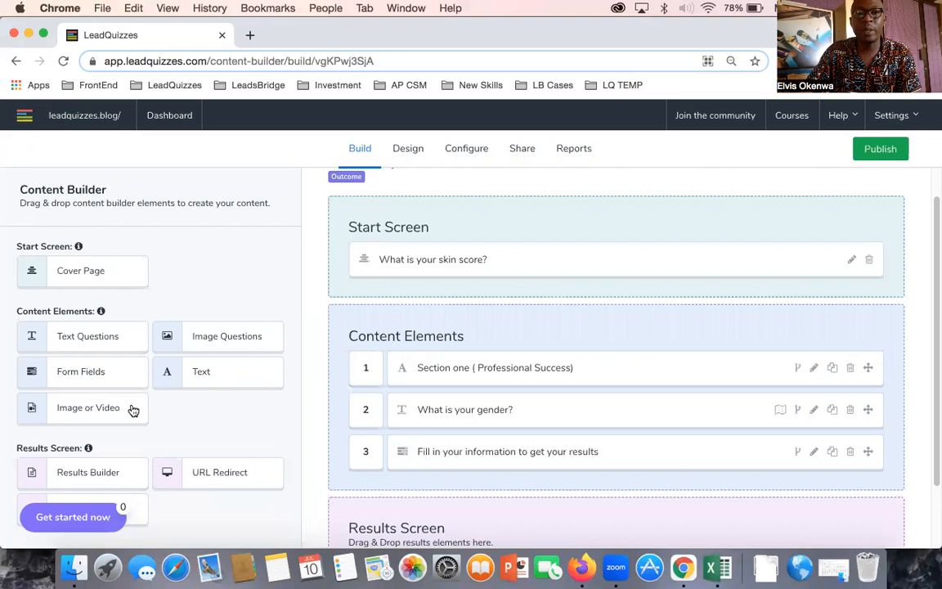
Add a Results Builder element to the results screen and try inserting an image into its description, cancelling the file selection
scroll(525, 364, "down", 2)
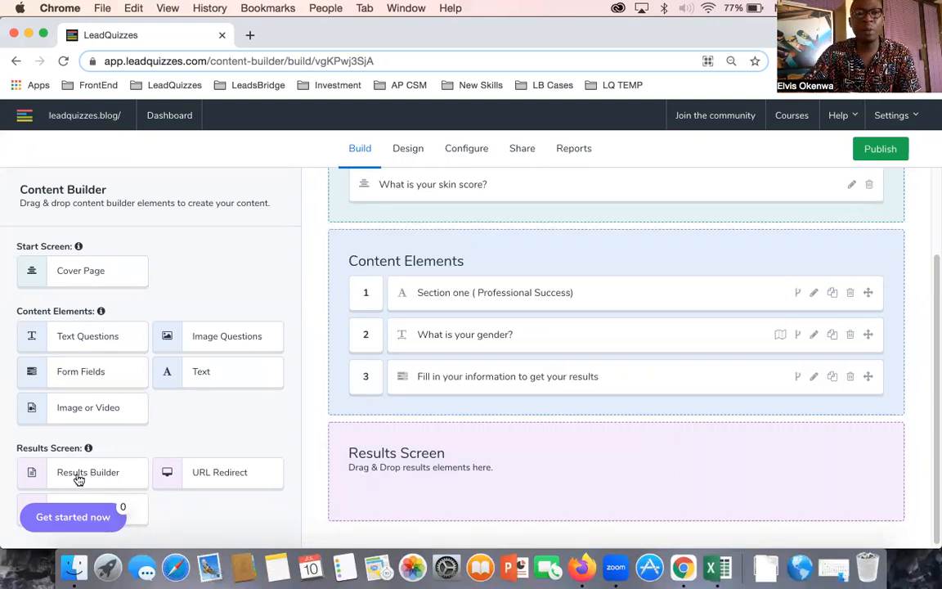
left_click_drag(80, 477, 562, 489)
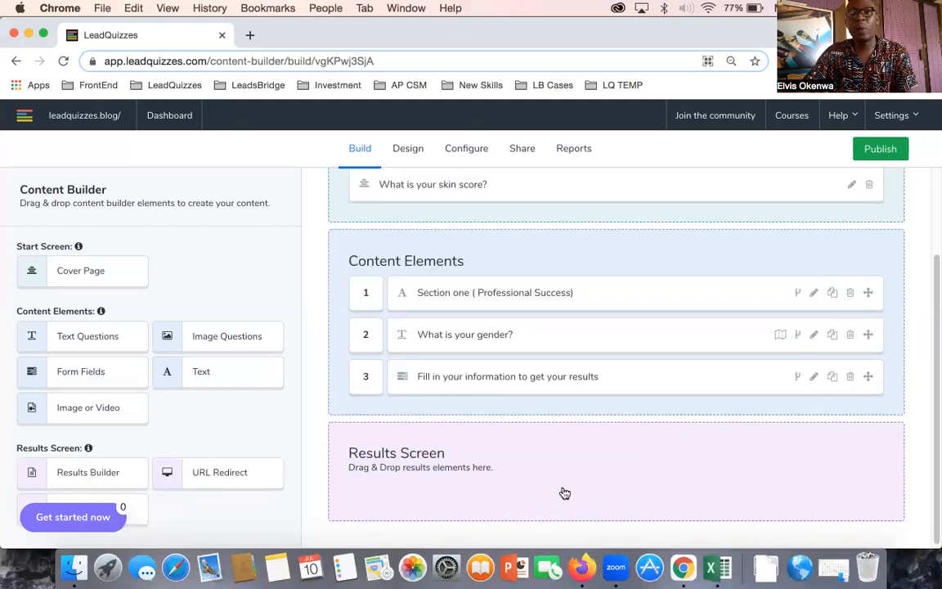
left_click_drag(88, 474, 383, 468)
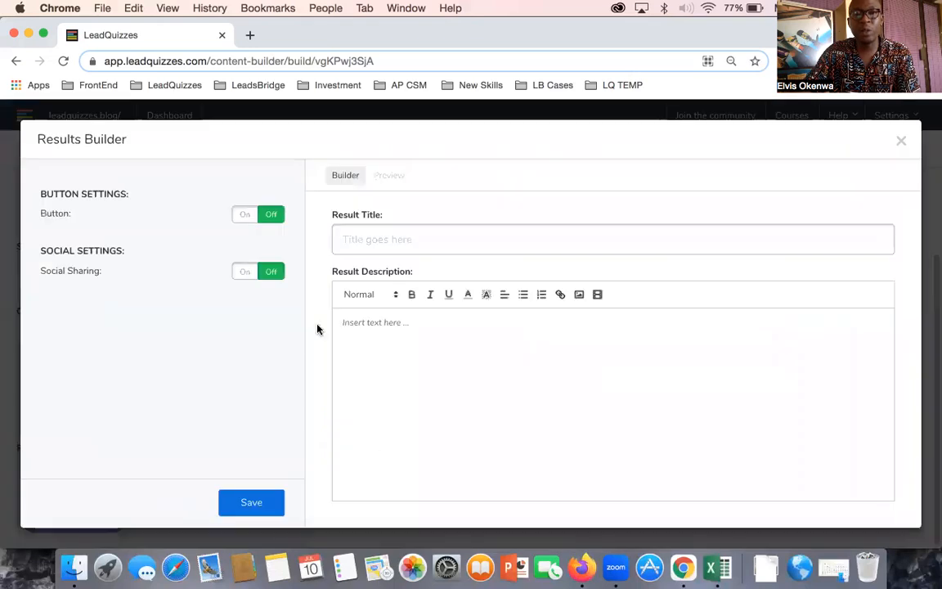
left_click(440, 398)
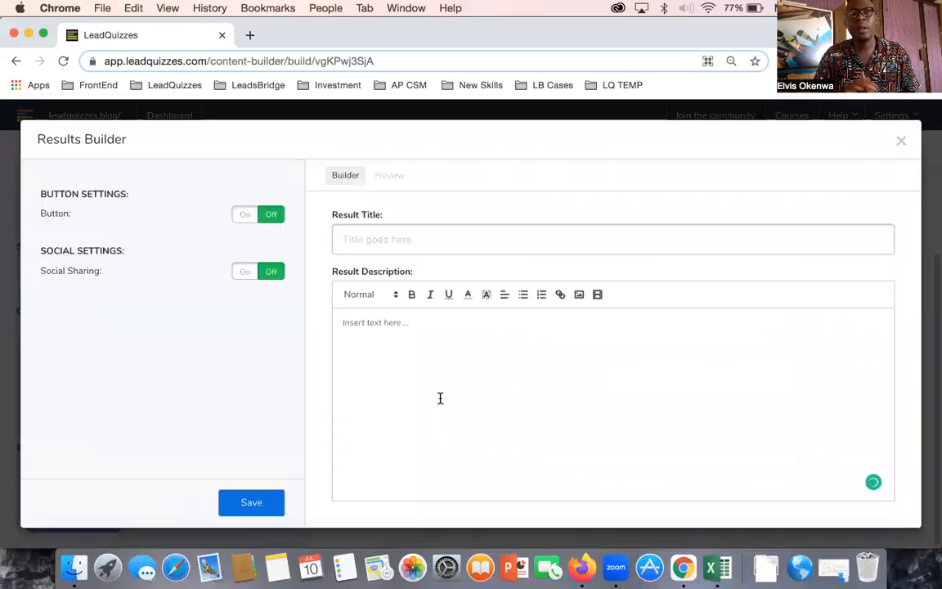
left_click(448, 239)
left_click(442, 330)
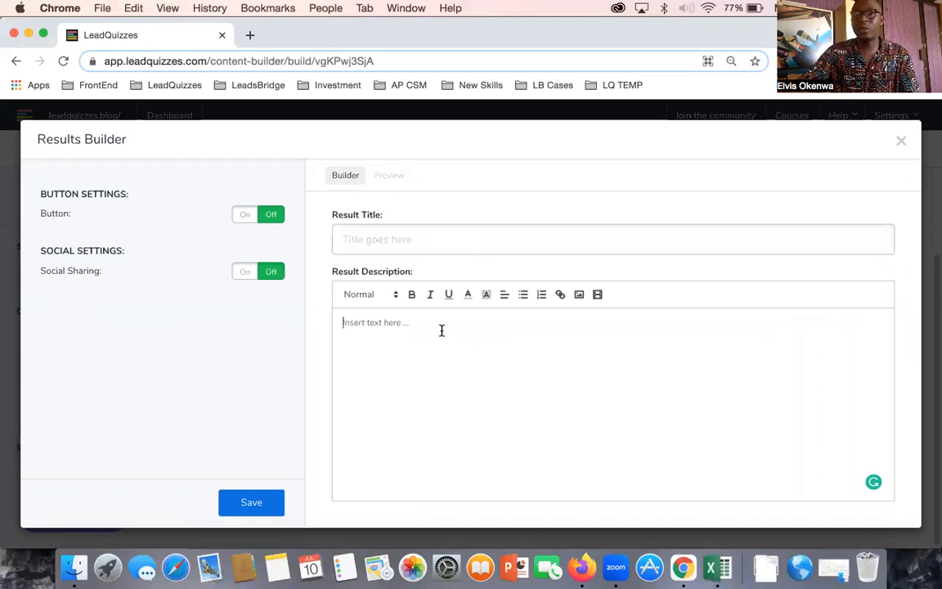
left_click(583, 299)
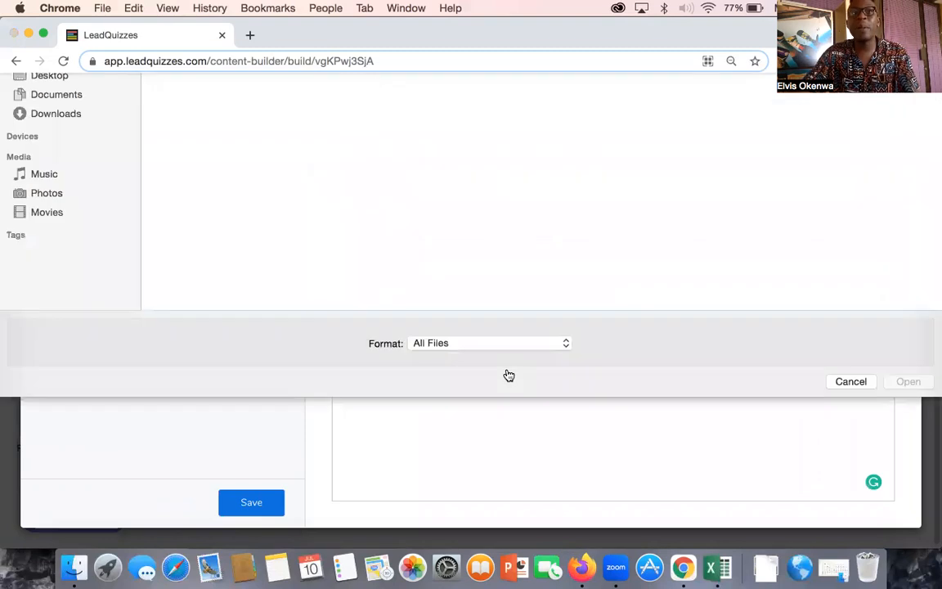
left_click(851, 496)
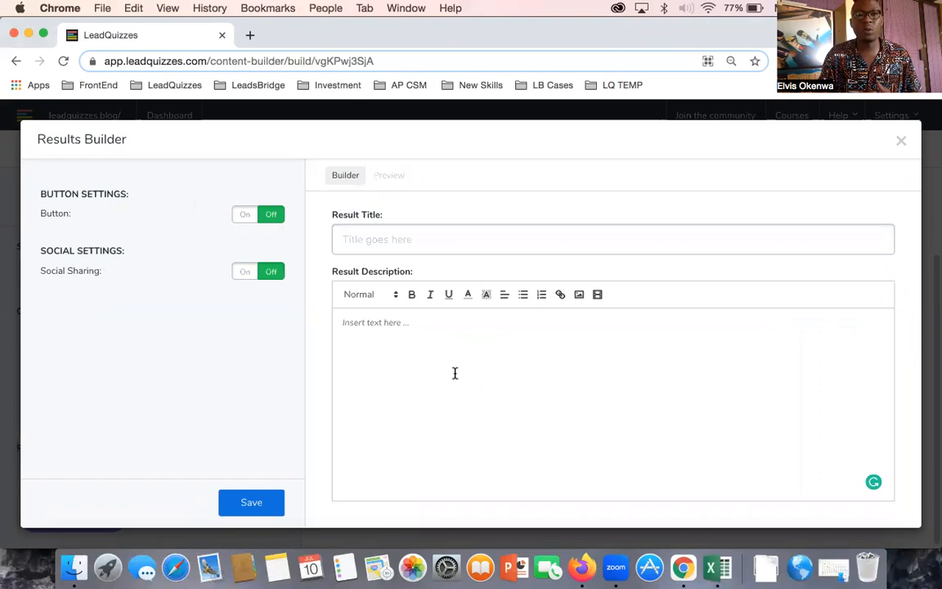
Turn on the result page's button and switch to the result preview
left_click(250, 222)
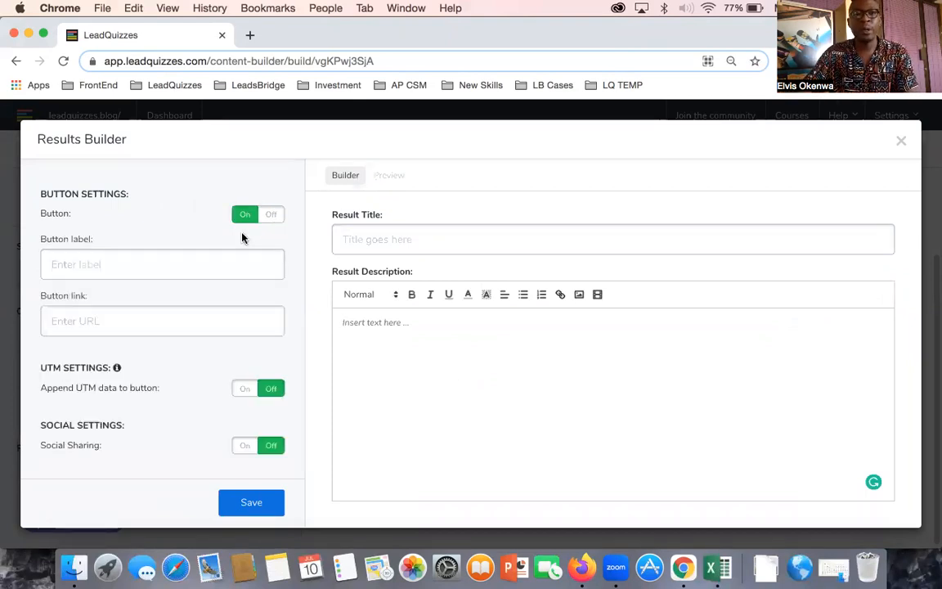
left_click(70, 275)
left_click(256, 332)
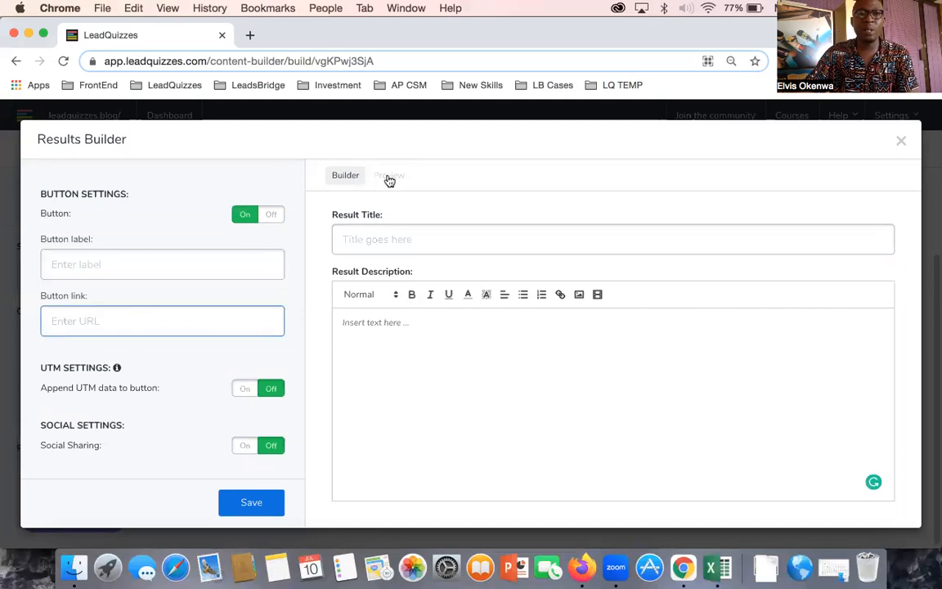
left_click(388, 175)
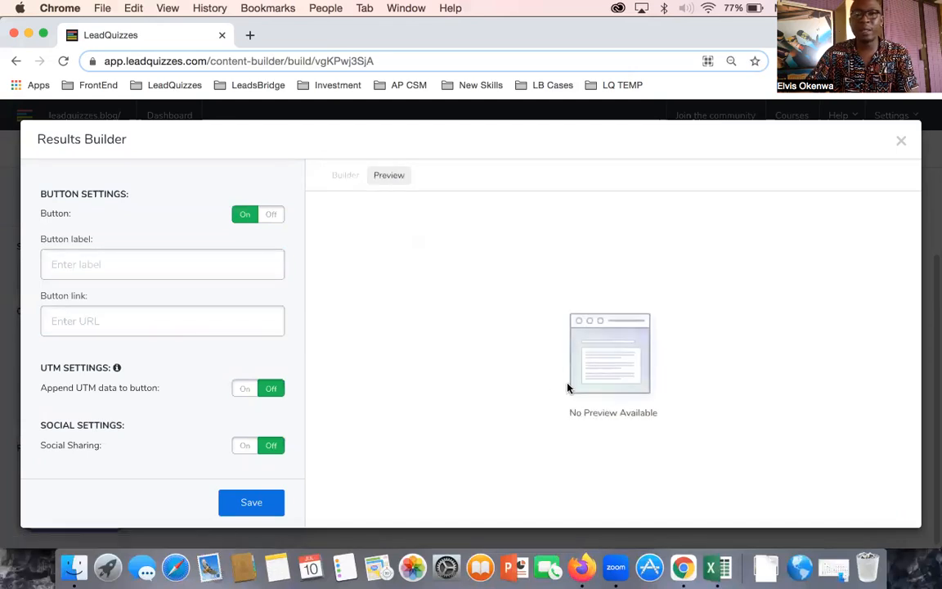
Enter "kk" as the result title and "fhf" as the result description, and preview the result page
left_click(345, 175)
left_click(400, 336)
type("fhf")
left_click(421, 237)
type("kk")
left_click(388, 175)
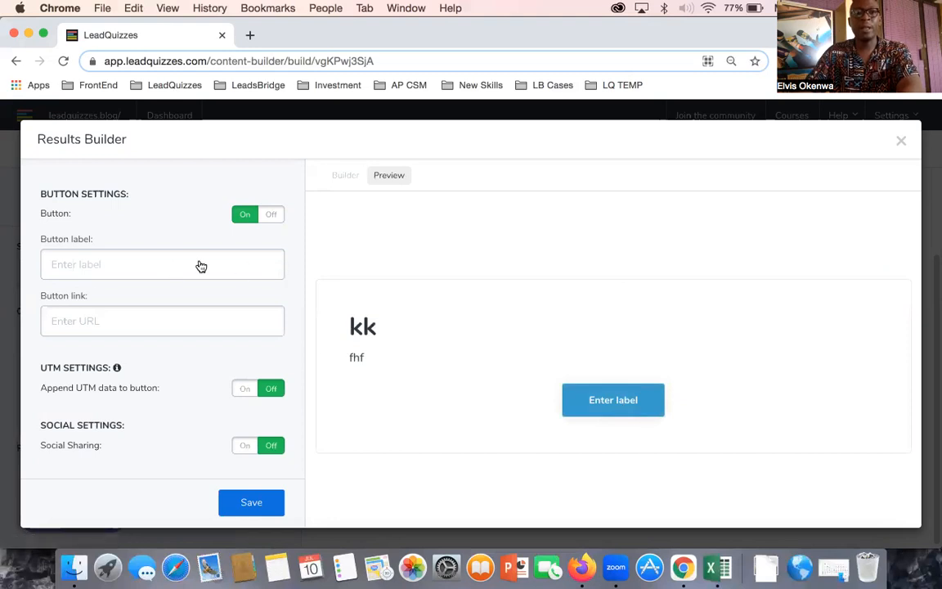
Turn on social sharing and try to append UTM data to the button, discarding the unsaved result page
left_click(247, 448)
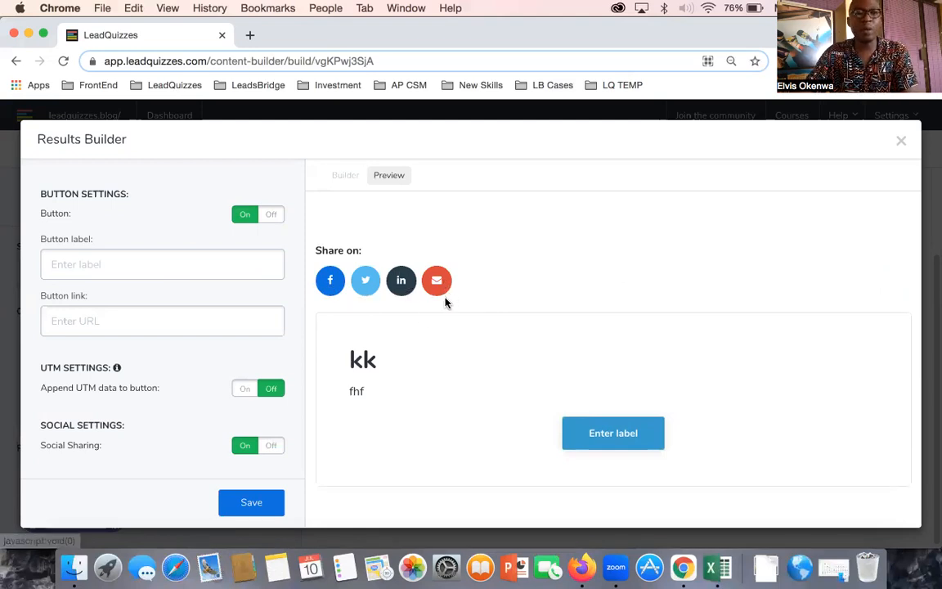
left_click(245, 390)
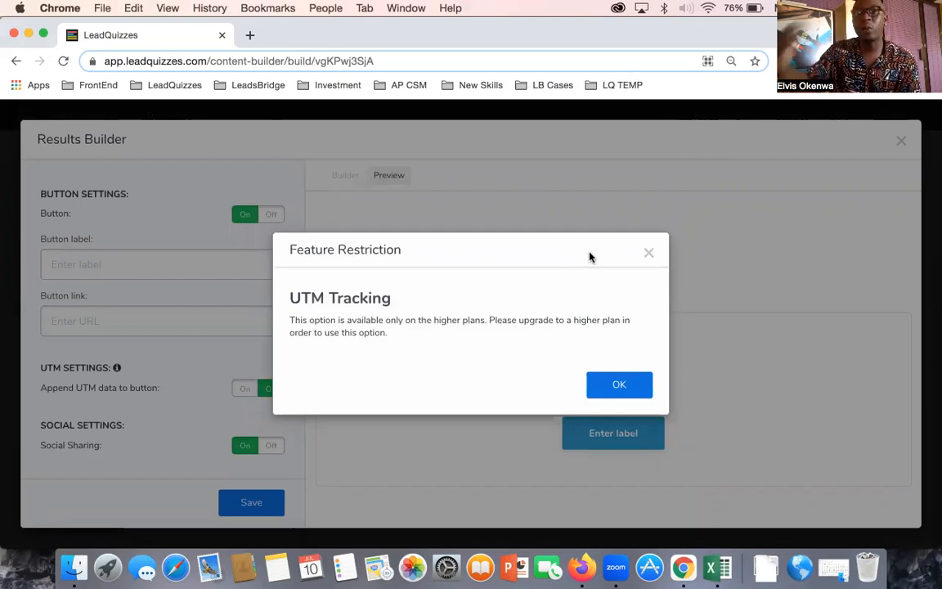
left_click(651, 254)
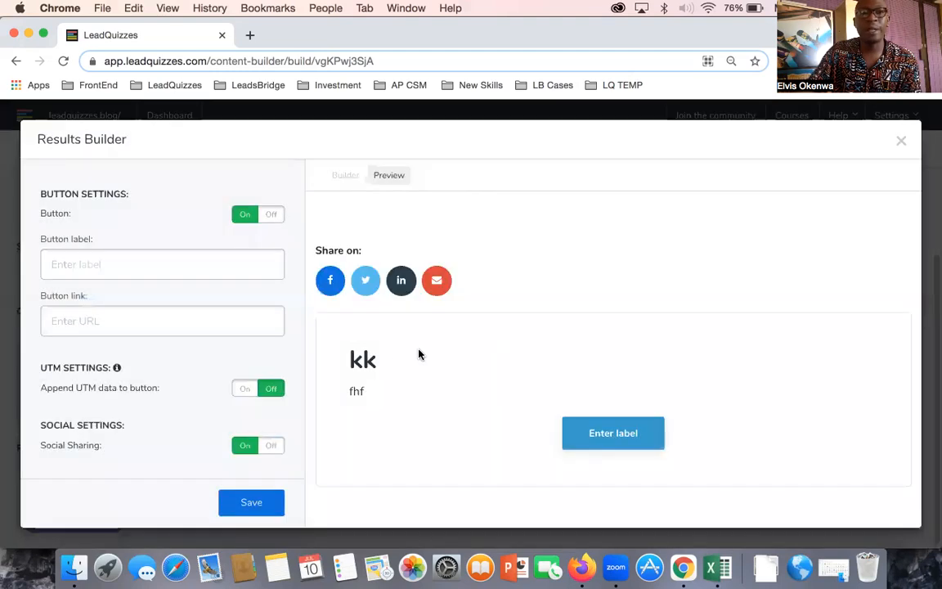
left_click(248, 392)
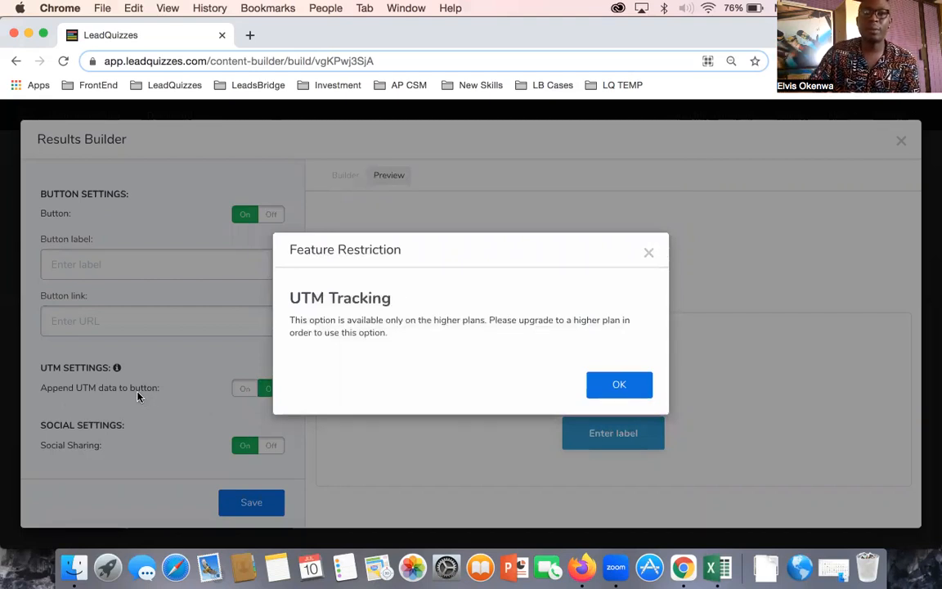
left_click(647, 255)
left_click(901, 141)
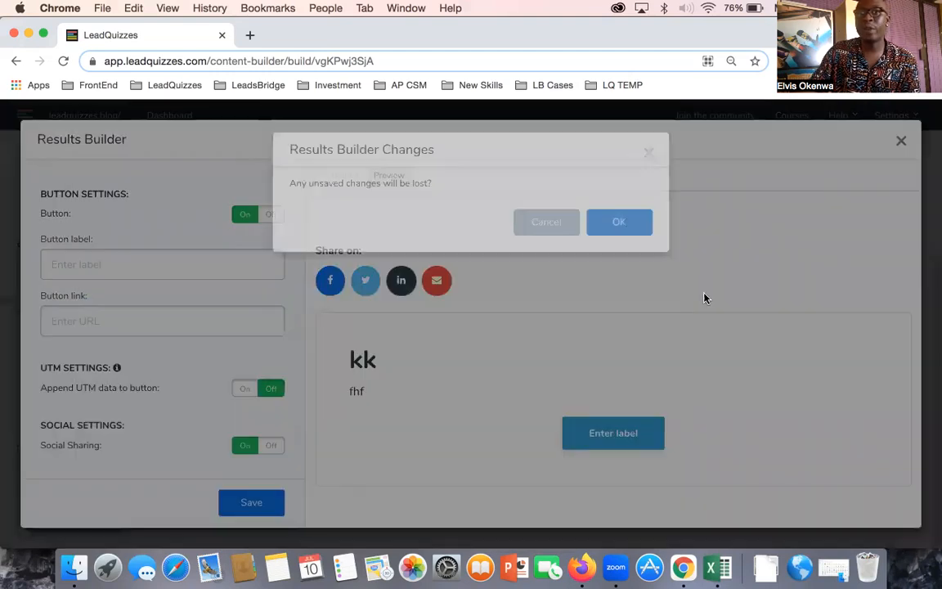
key("Return")
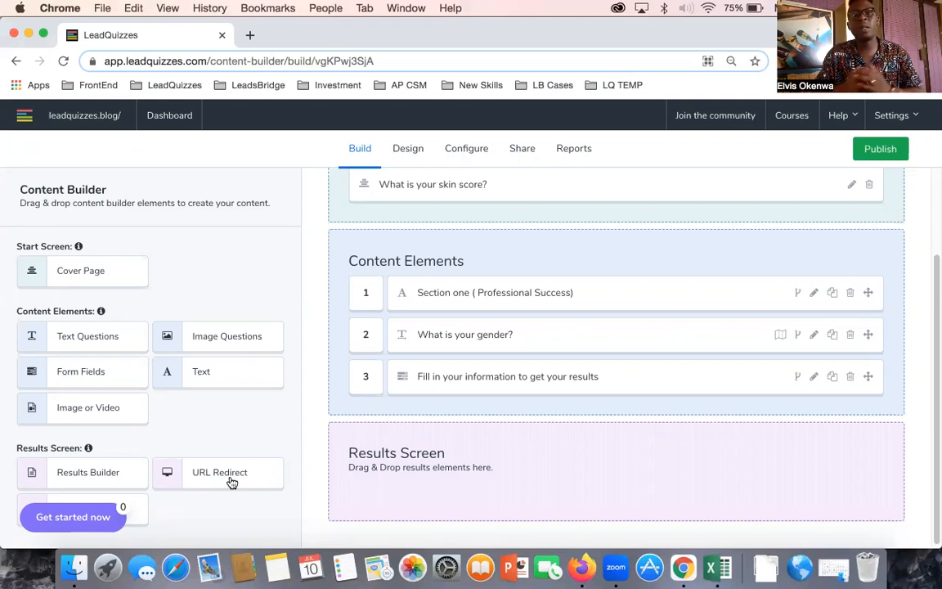
Examine the title and URL settings of a URL Redirect result, close it unsaved, and dismiss the "Get started now" widget
left_click_drag(232, 483, 445, 501)
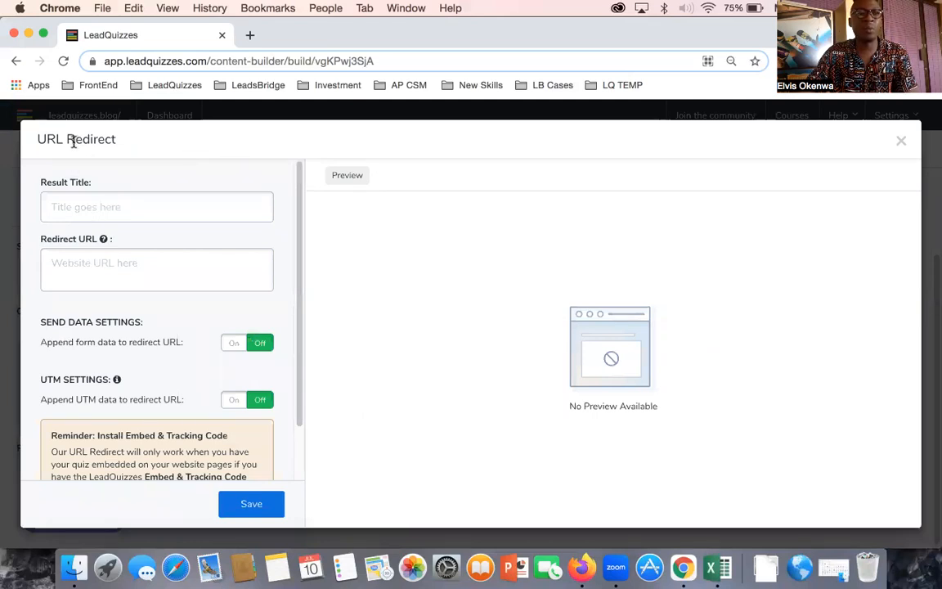
left_click(80, 279)
left_click(55, 218)
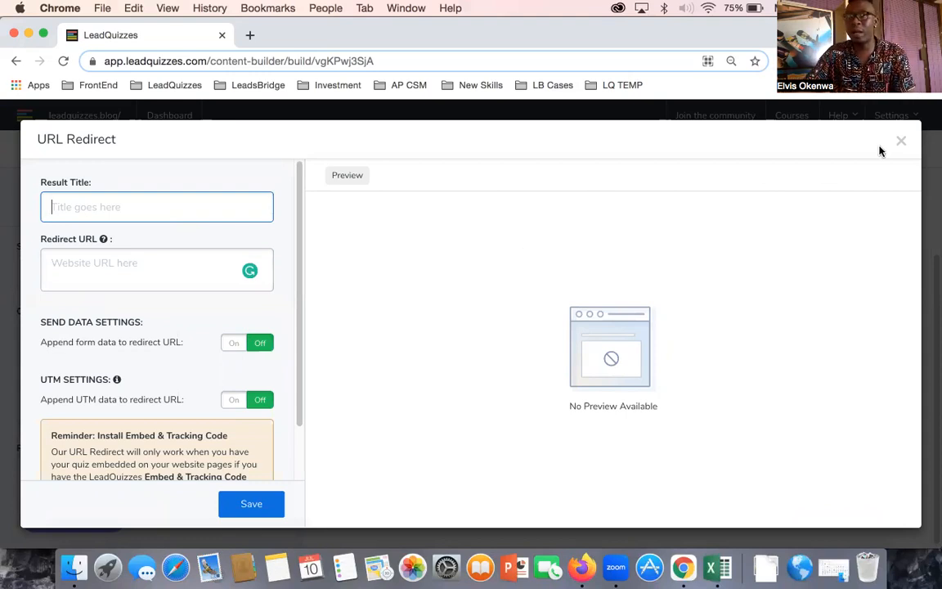
left_click(900, 141)
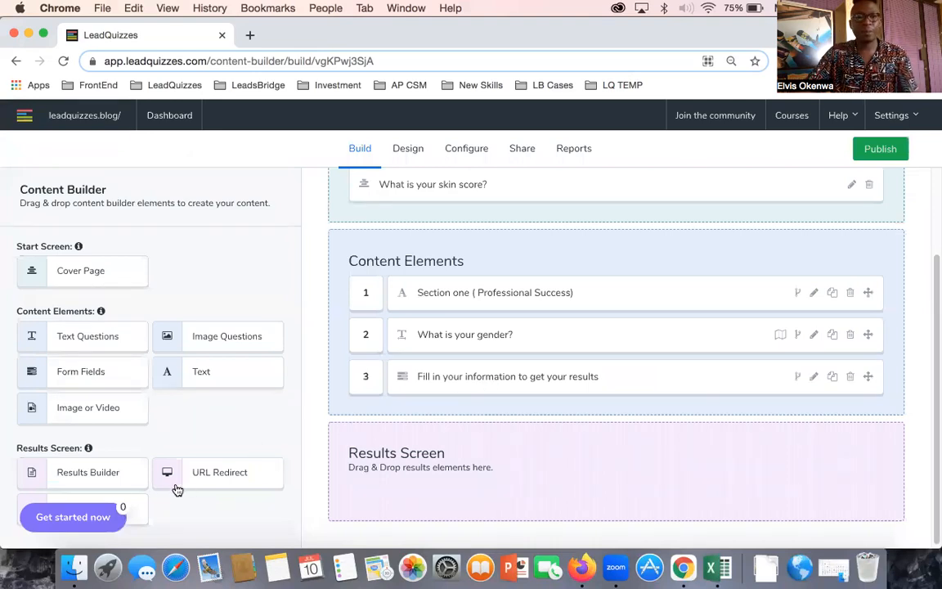
left_click(121, 509)
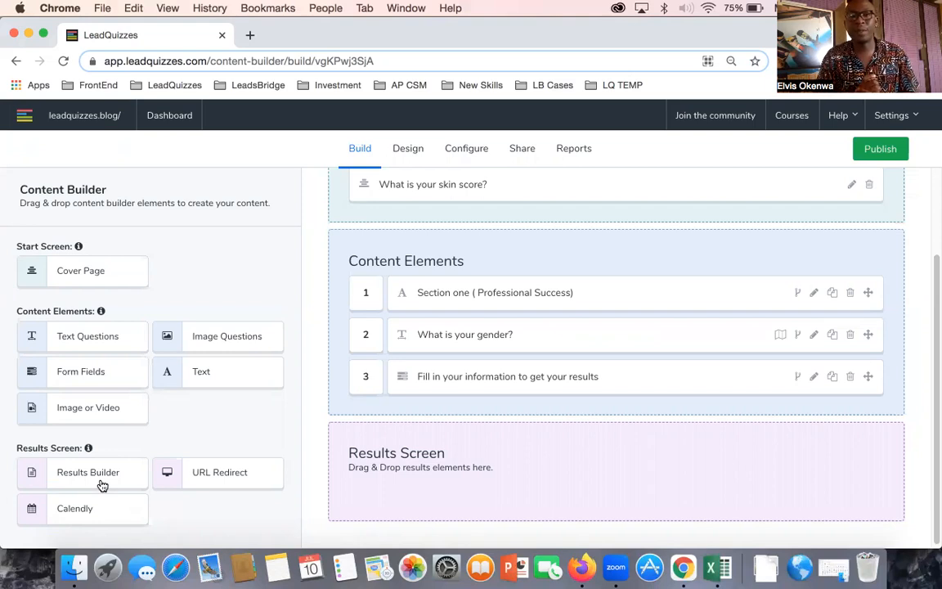
Return to the dashboard and open the Effective Workout Quiz for editing
left_click(169, 122)
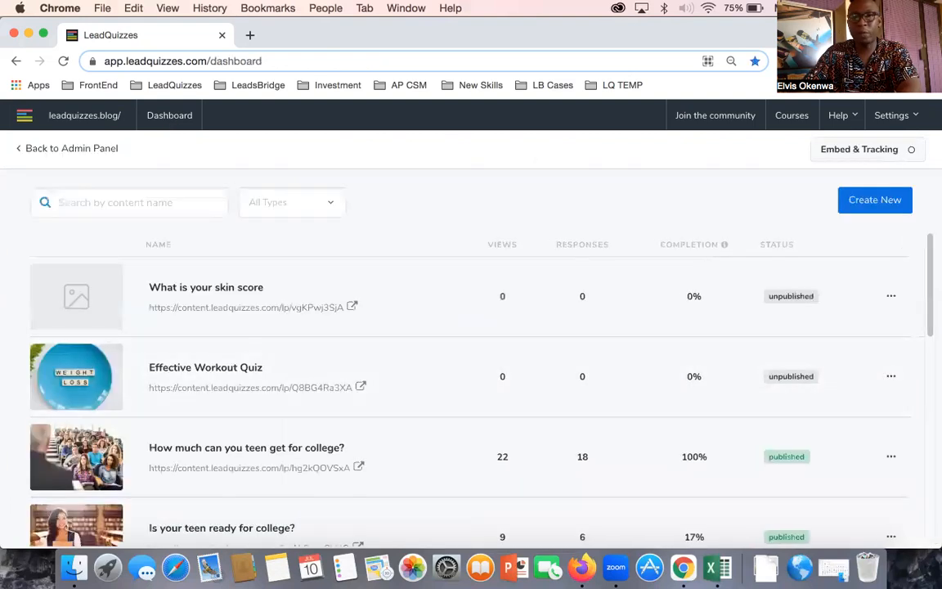
left_click(891, 377)
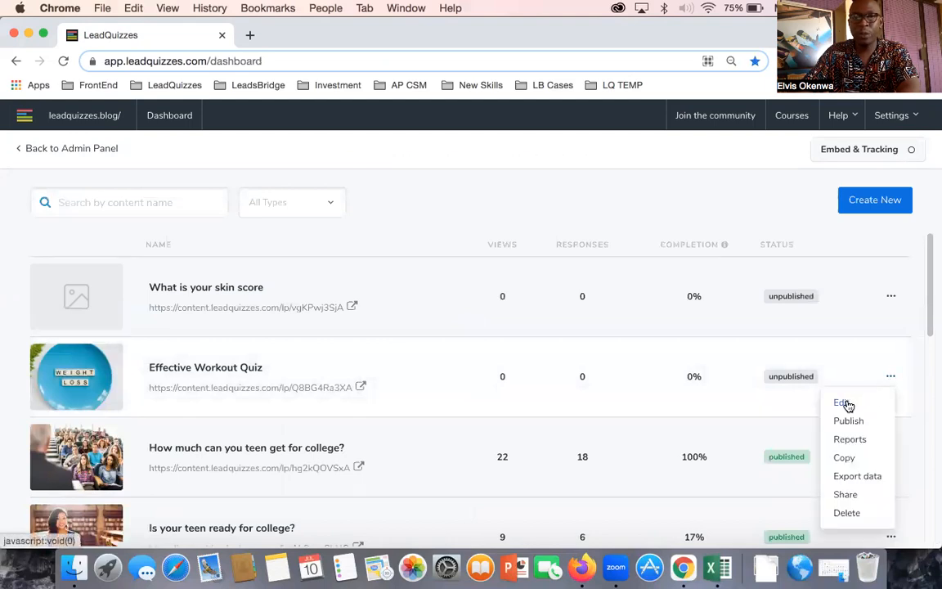
left_click(845, 404)
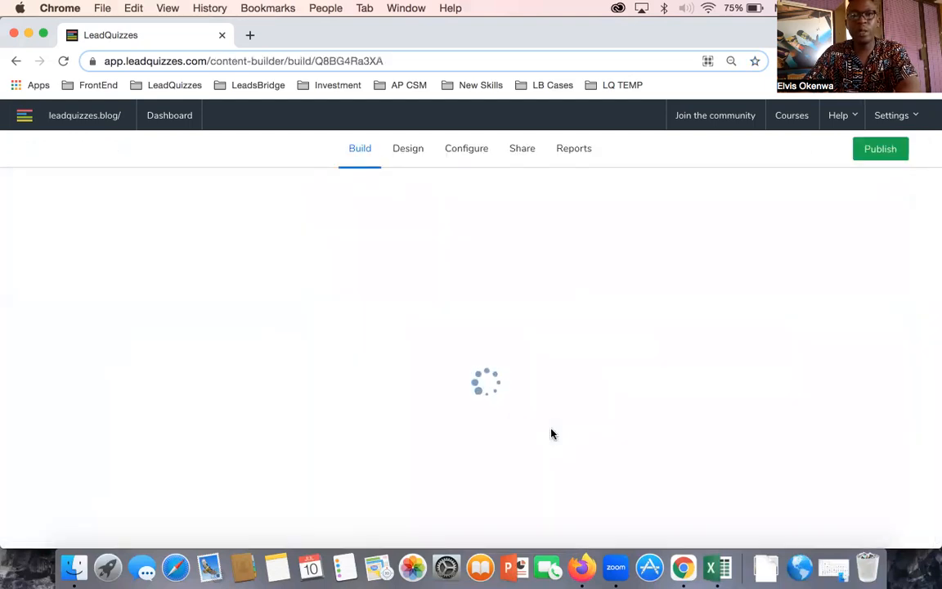
Look through the workout quiz's questions and examine the header and fields of its "Enter your info below to get your results" form, closing it unsaved
scroll(573, 376, "down", 5)
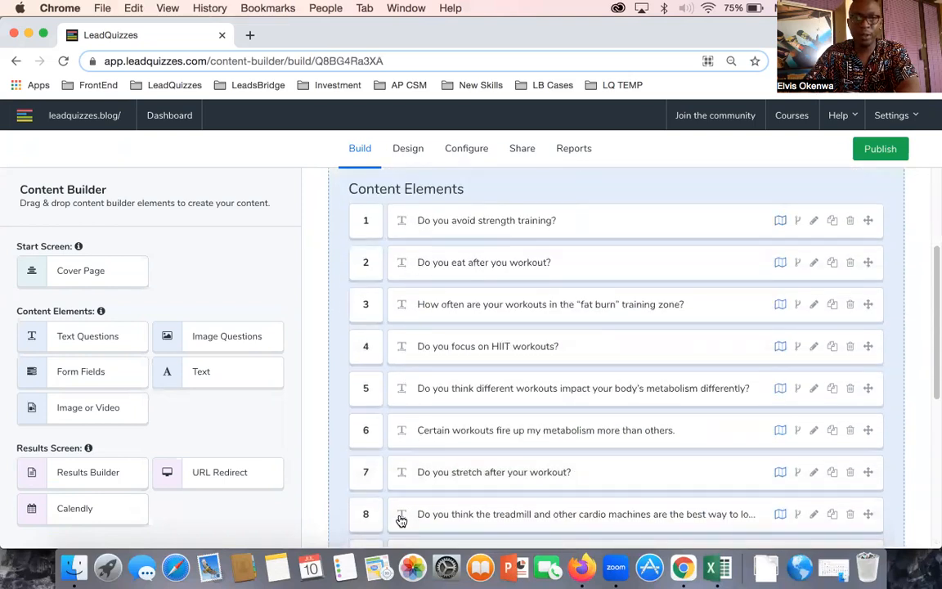
scroll(466, 394, "down", 5)
left_click(457, 454)
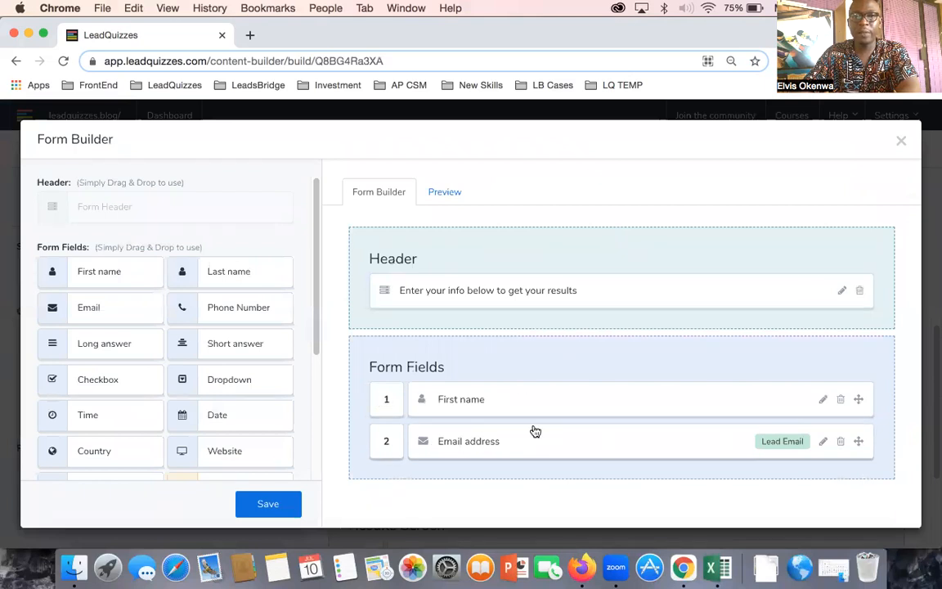
left_click(902, 141)
Examine the title and description of the "Your workout is not effective!" result page and close it unsaved
scroll(562, 327, "down", 4)
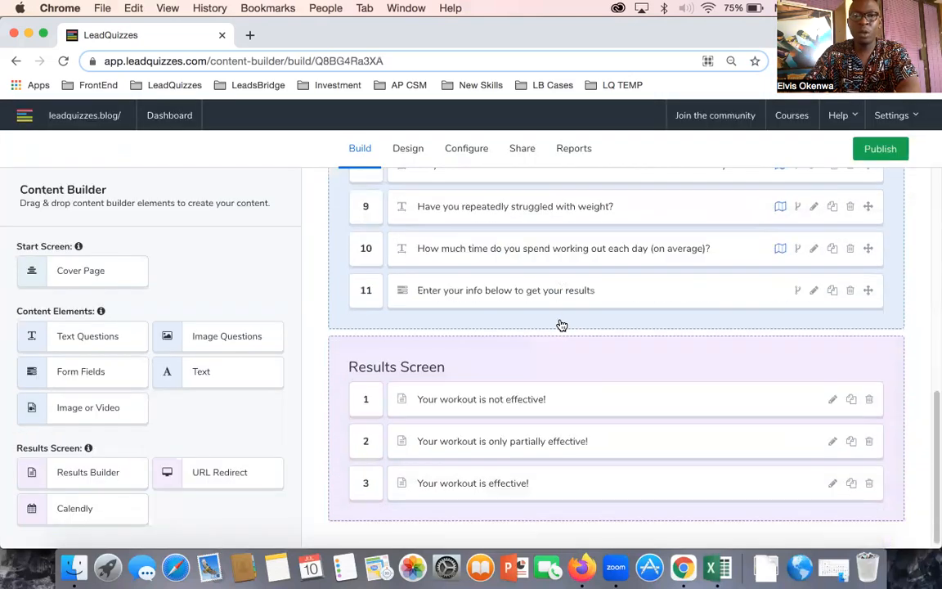
left_click(521, 400)
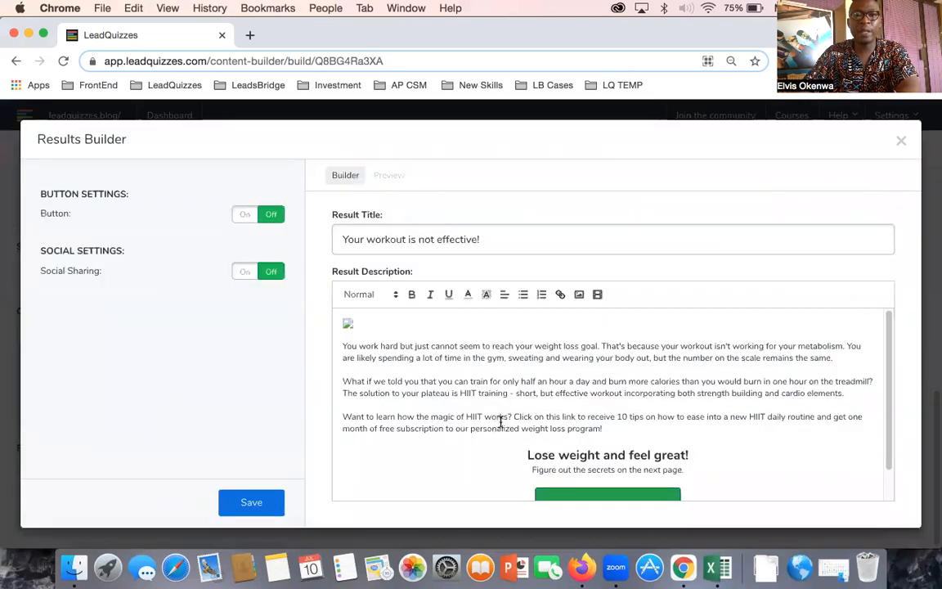
scroll(520, 391, "down", 1)
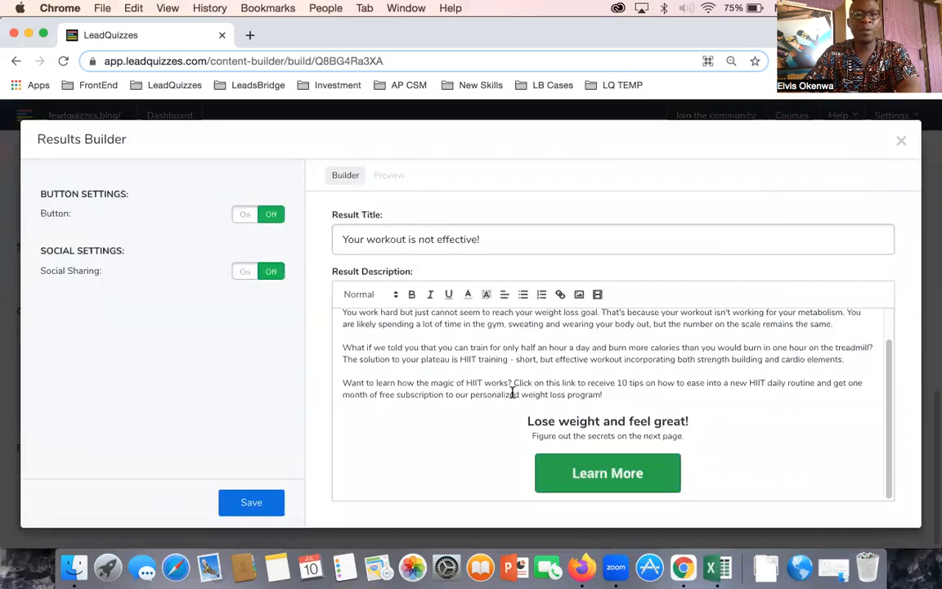
scroll(530, 385, "up", 1)
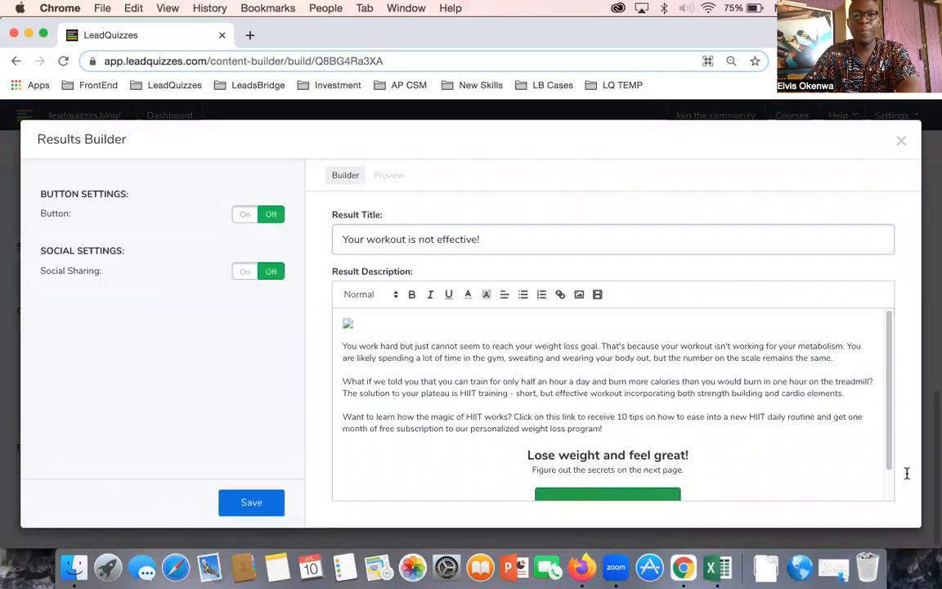
left_click(902, 141)
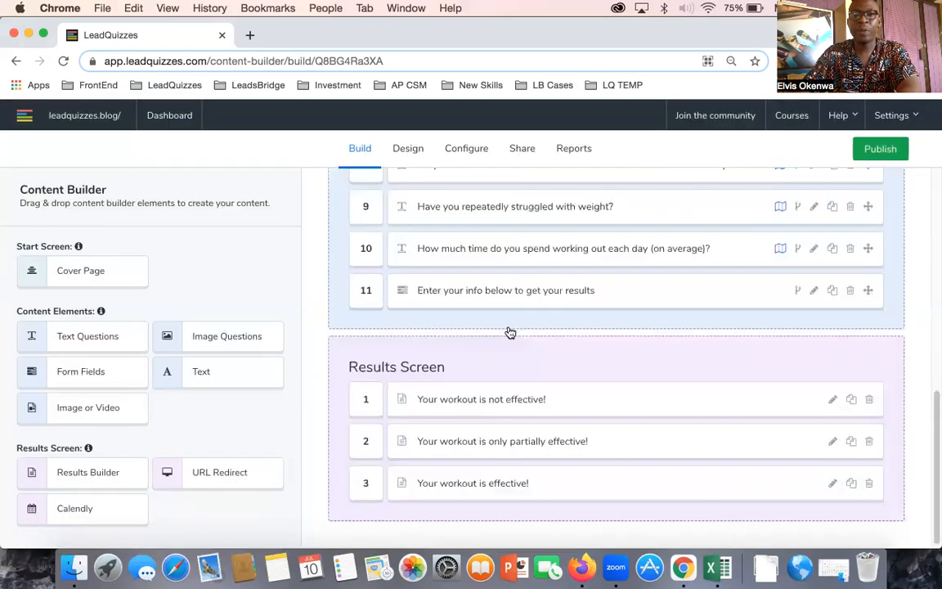
Review the question list and open the result mapping for "Do you avoid strength training?" to examine its connected answers
scroll(515, 331, "up", 10)
scroll(540, 344, "down", 3)
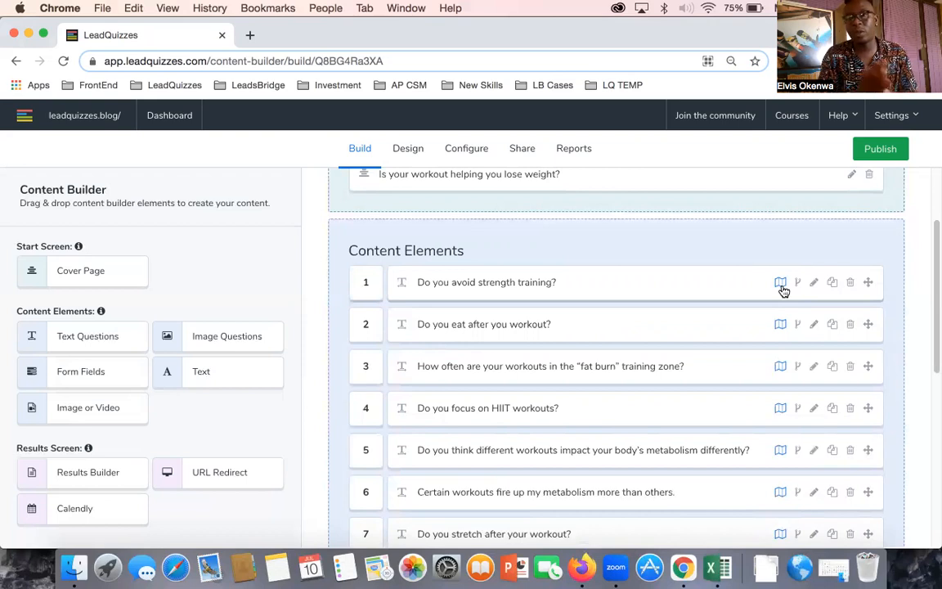
scroll(777, 310, "down", 2)
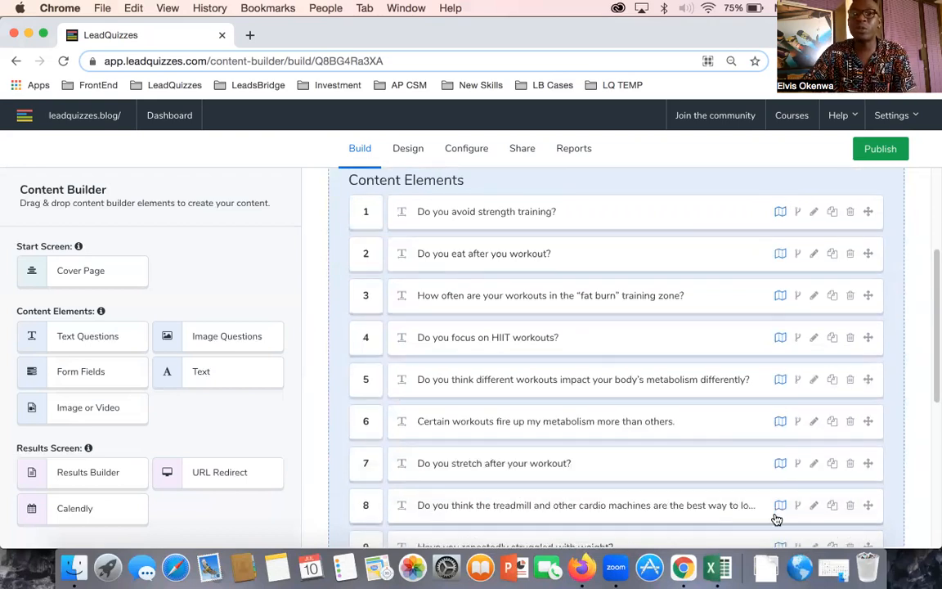
scroll(777, 491, "down", 2)
scroll(779, 476, "down", 1)
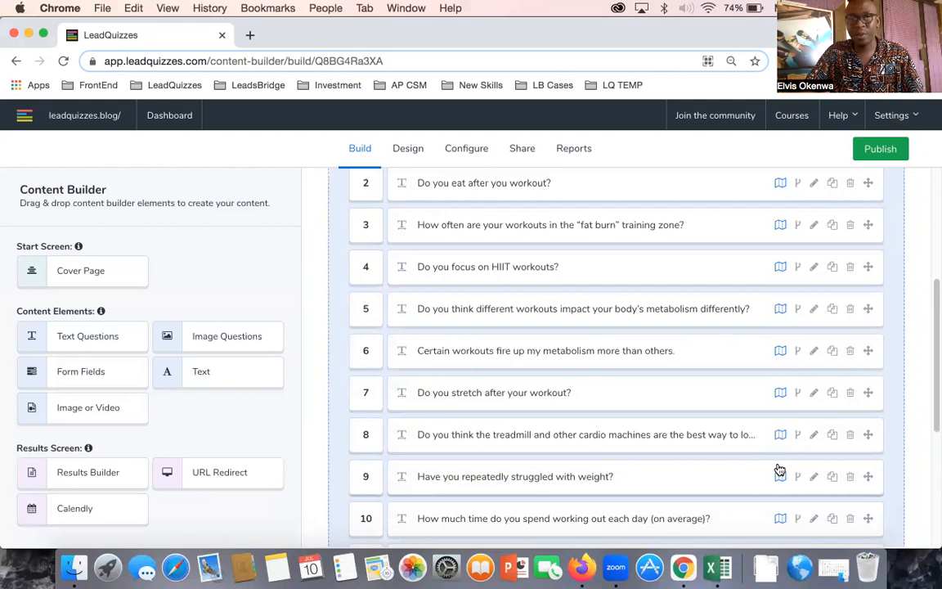
scroll(767, 318, "up", 5)
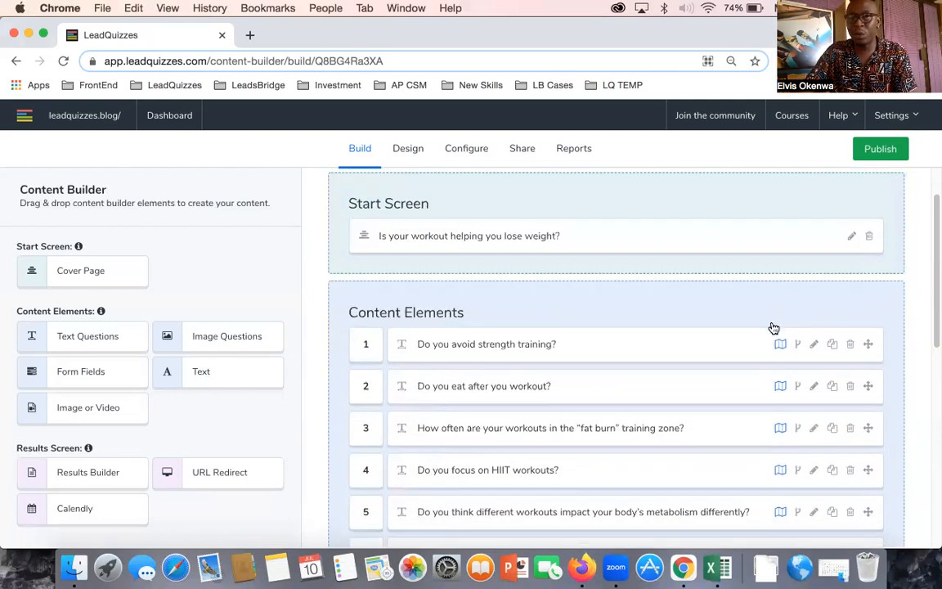
left_click(781, 343)
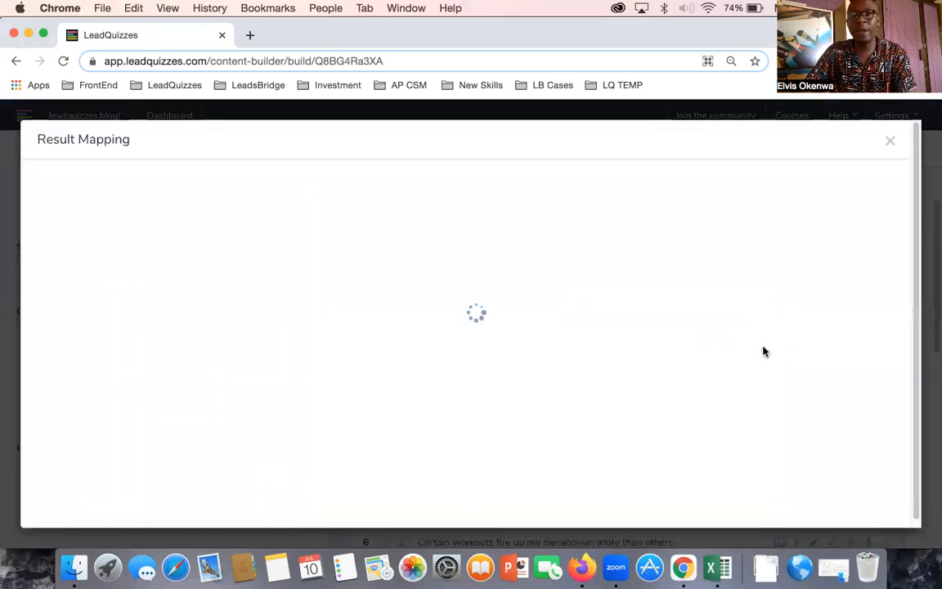
scroll(623, 352, "down", 1)
scroll(623, 351, "down", 1)
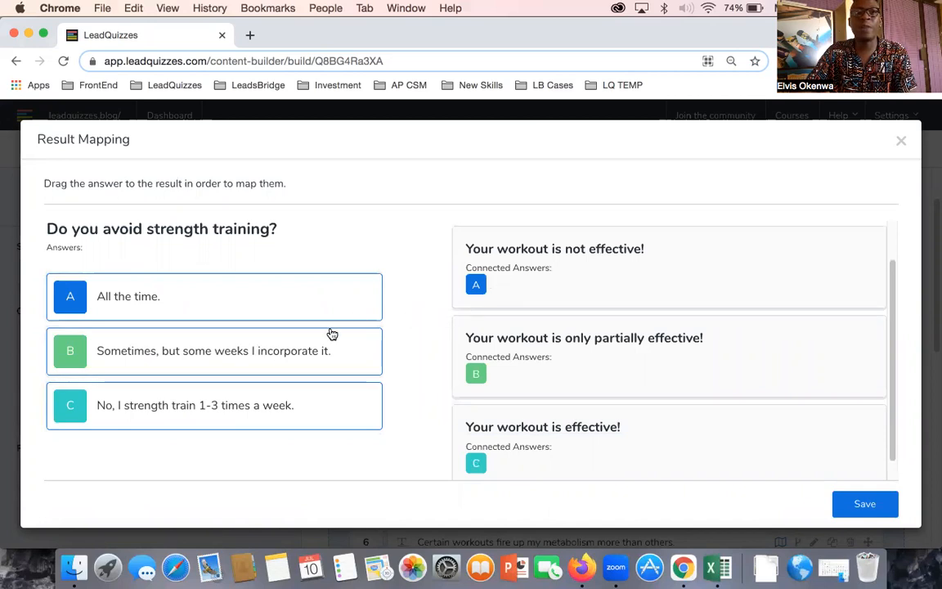
Try mapping answer B to "Your workout is not effective!" and remove all connected answers from the three results
left_click_drag(320, 357, 507, 278)
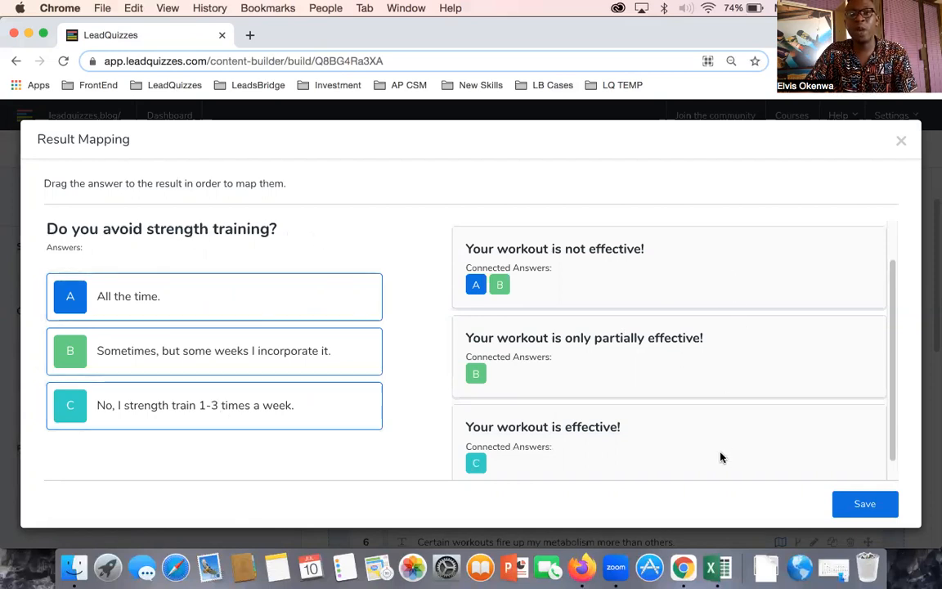
left_click_drag(499, 285, 480, 378)
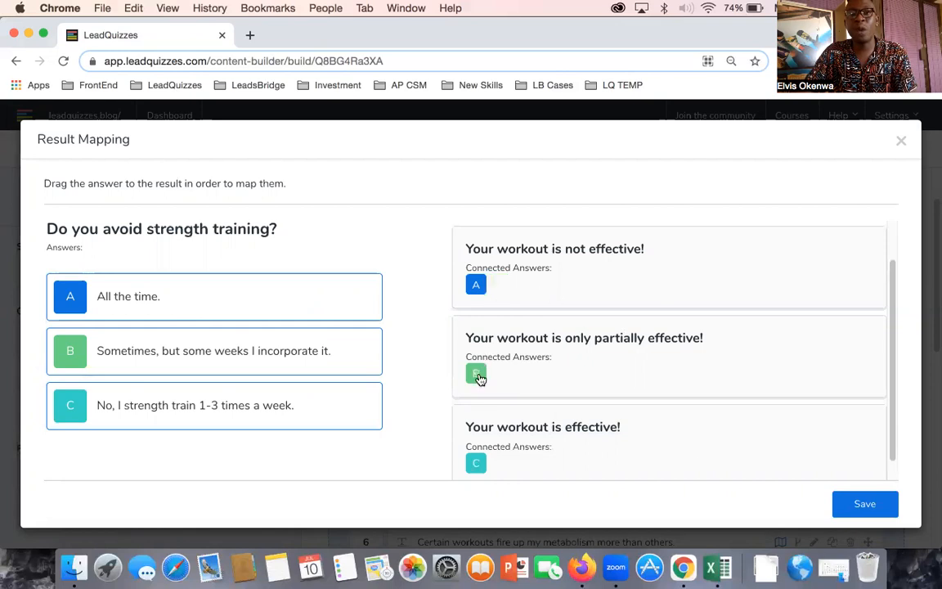
left_click(480, 378)
left_click(479, 449)
left_click(480, 285)
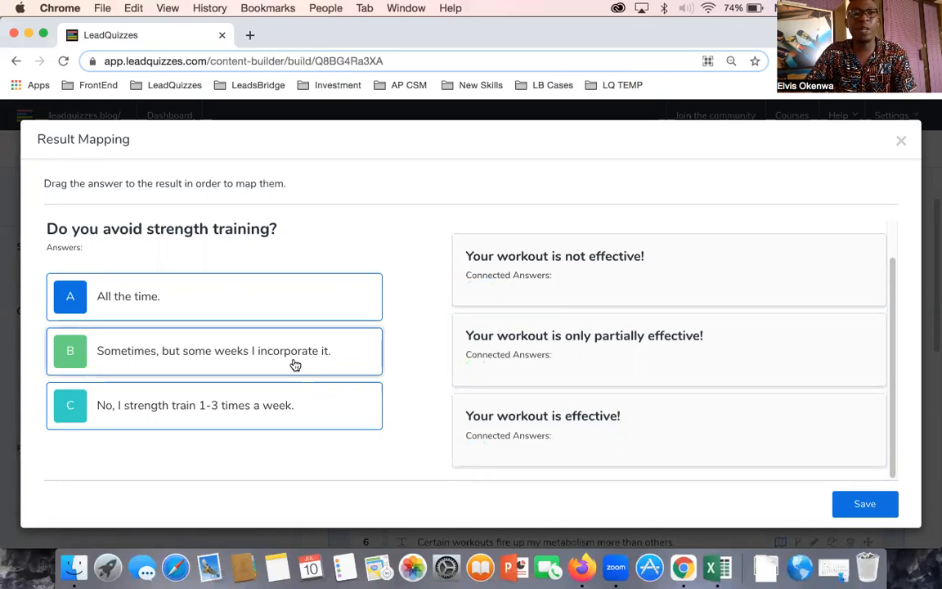
Map answers A and B to "Your workout is not effective!", B to "only partially effective!" and C to "effective!", and save the mapping
left_click_drag(311, 311, 572, 262)
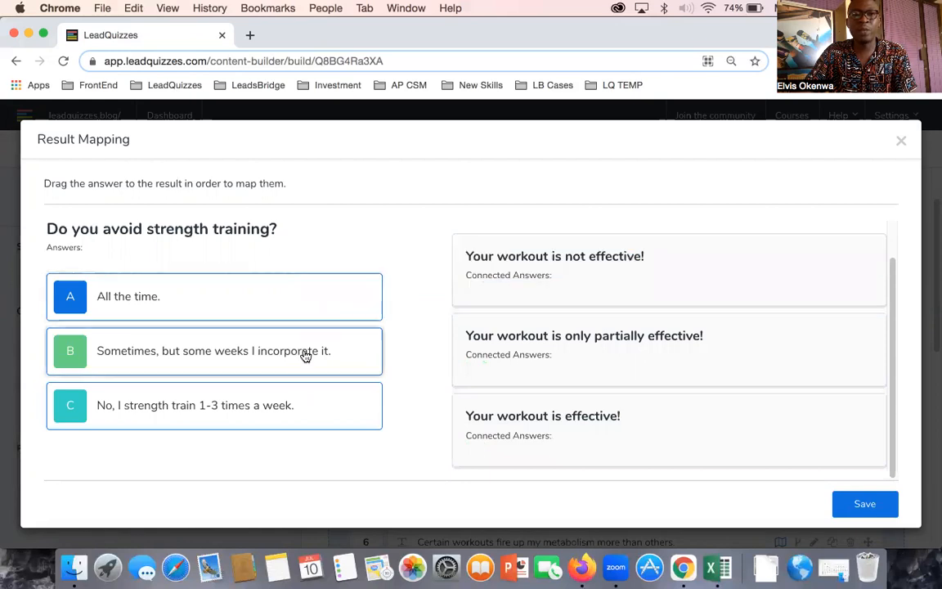
left_click_drag(322, 310, 573, 283)
left_click_drag(328, 353, 524, 352)
left_click_drag(354, 400, 560, 454)
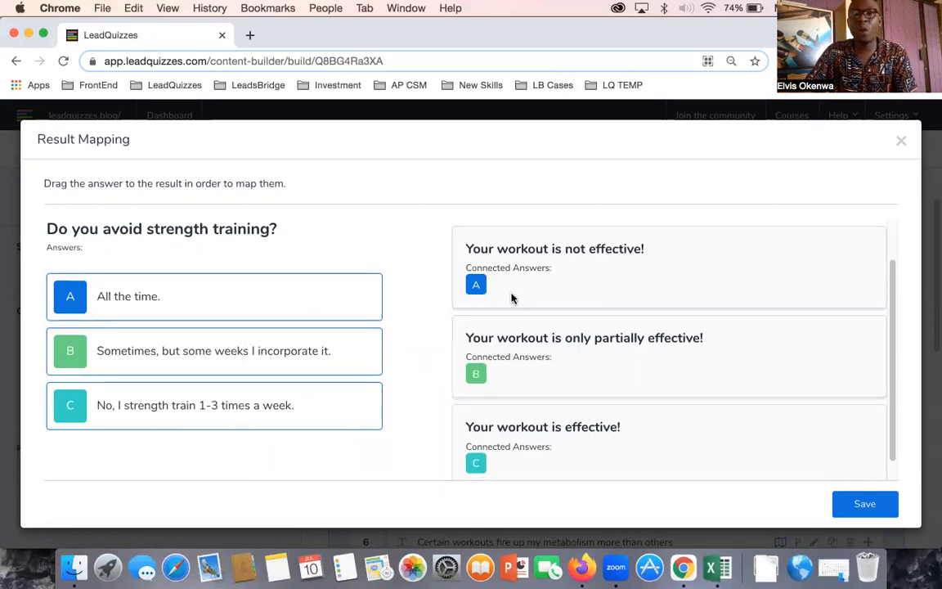
left_click_drag(354, 342, 556, 284)
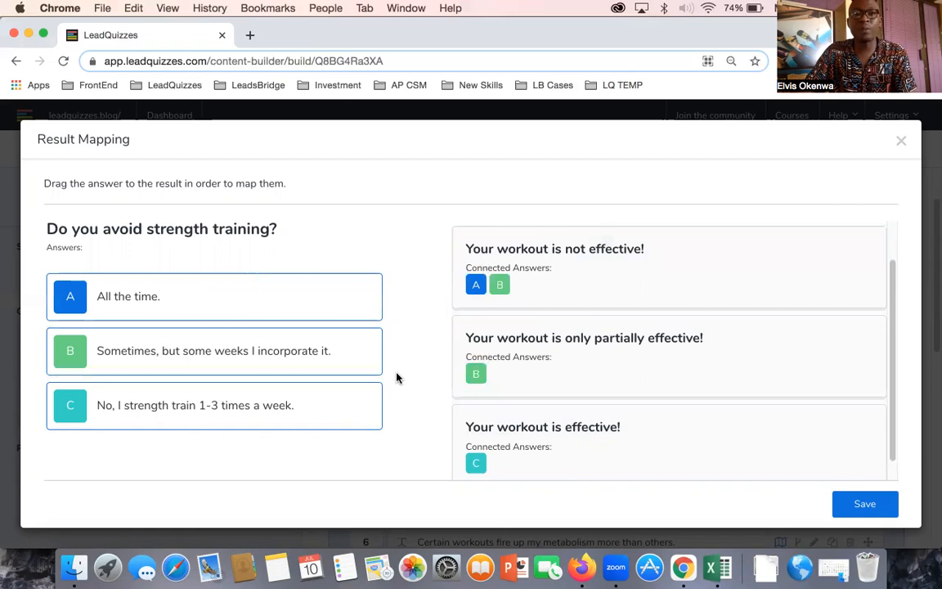
left_click(858, 505)
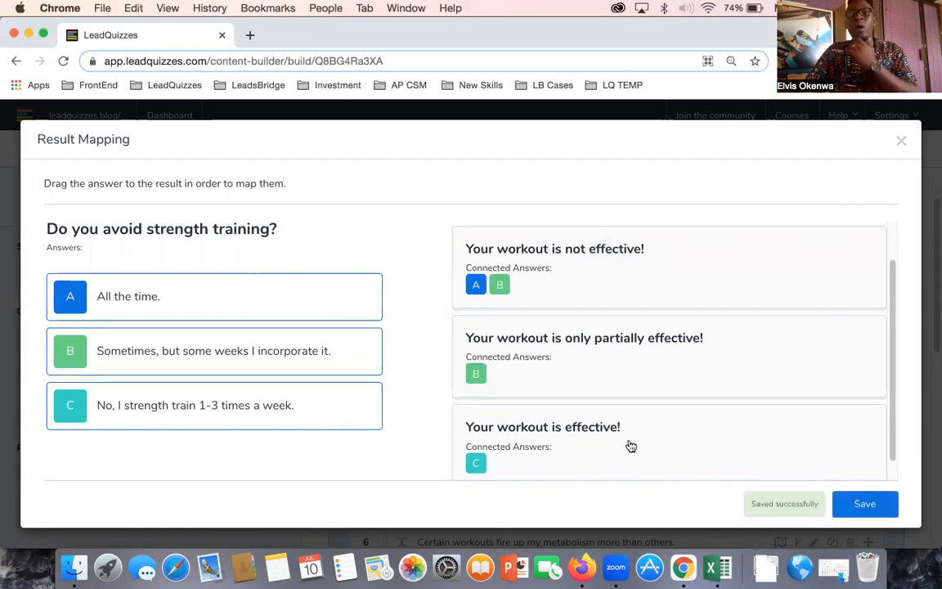
Leave the result mapping and review the quiz's content elements, results screen and quiz type
scroll(706, 336, "down", 4)
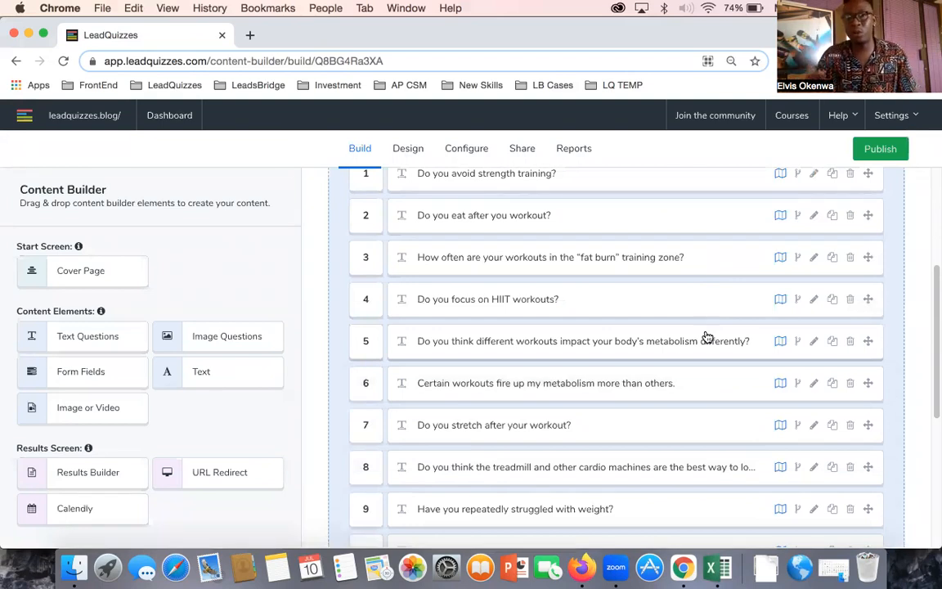
scroll(714, 346, "down", 5)
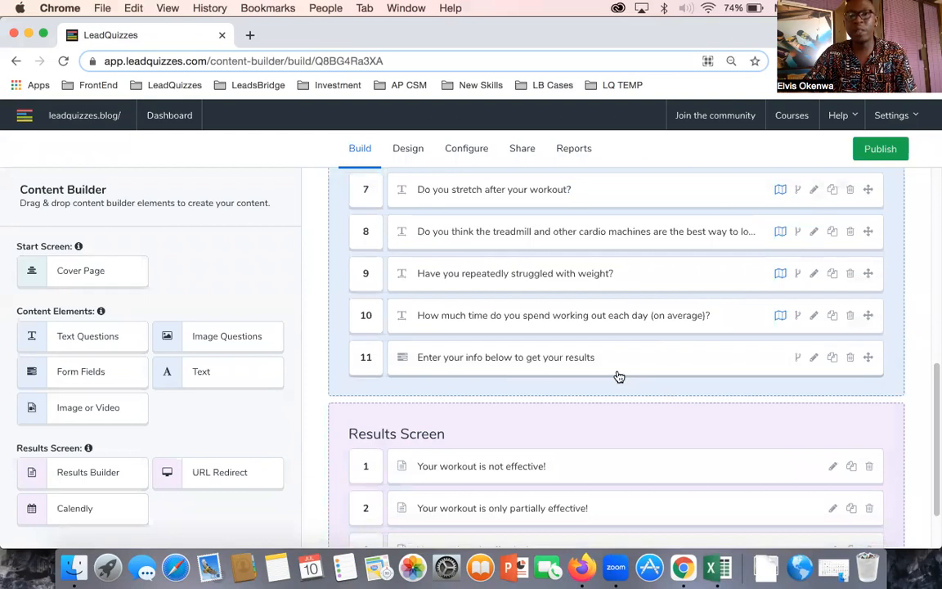
scroll(619, 376, "down", 2)
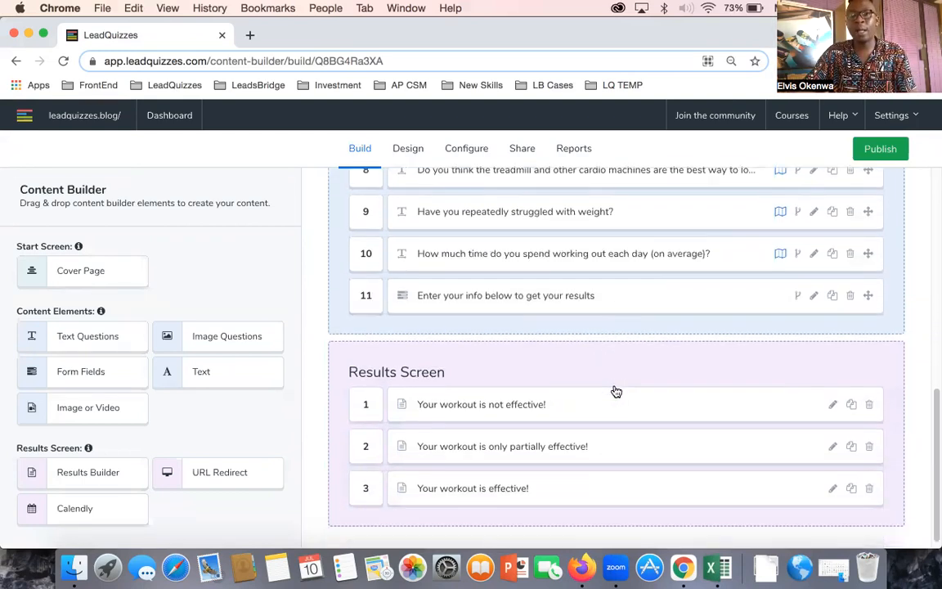
scroll(714, 336, "up", 4)
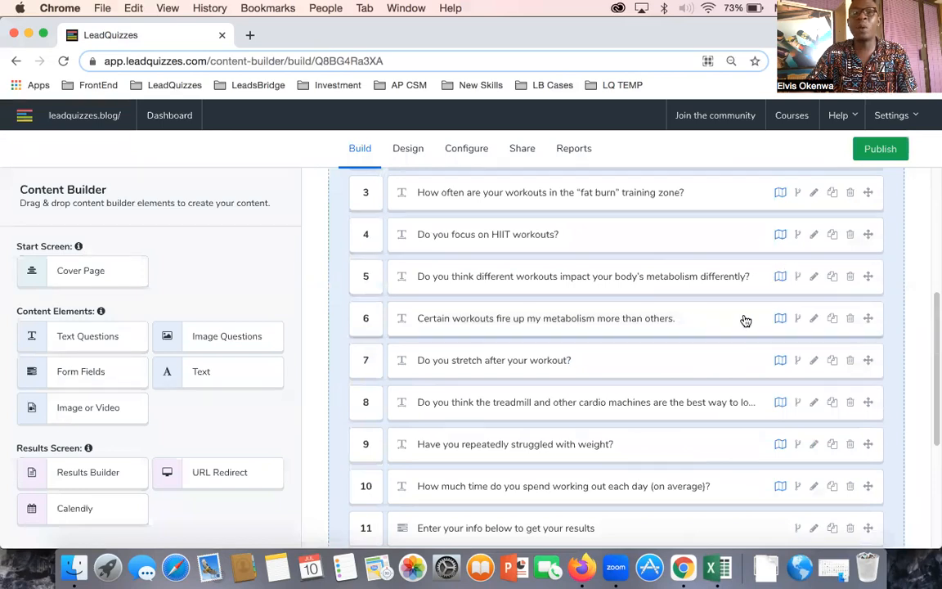
scroll(742, 320, "down", 4)
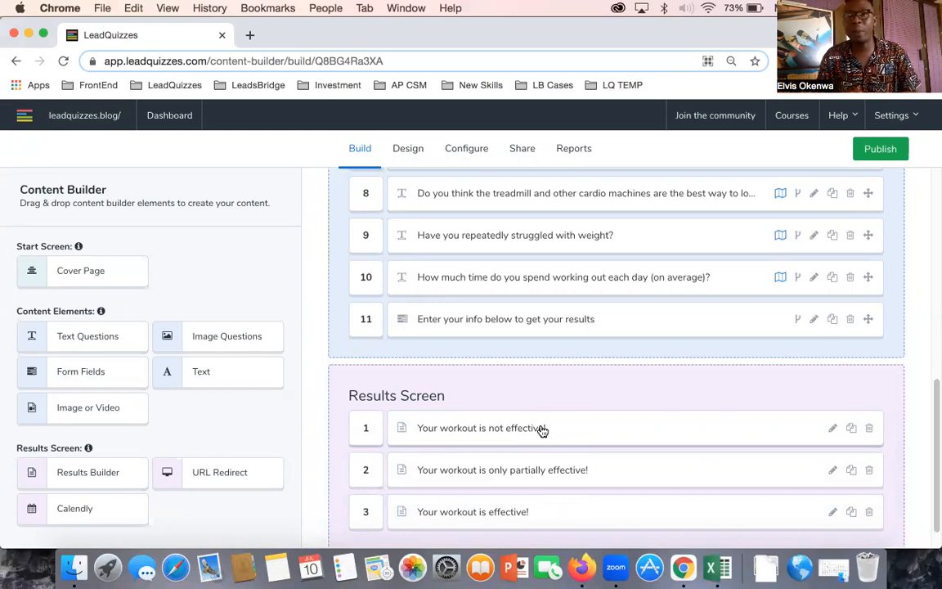
scroll(564, 370, "up", 10)
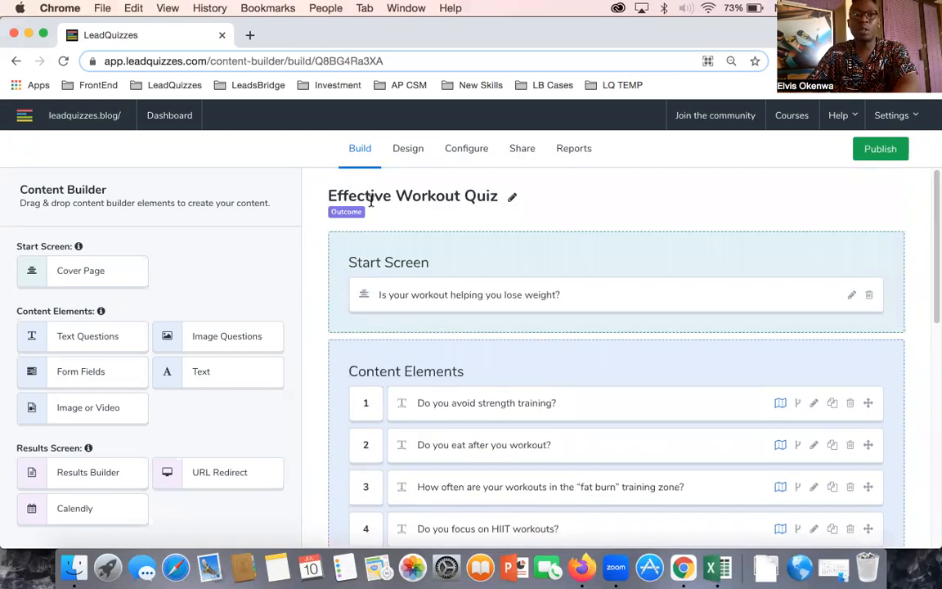
Return to the dashboard, start creating new content, and browse the template categories
left_click(166, 115)
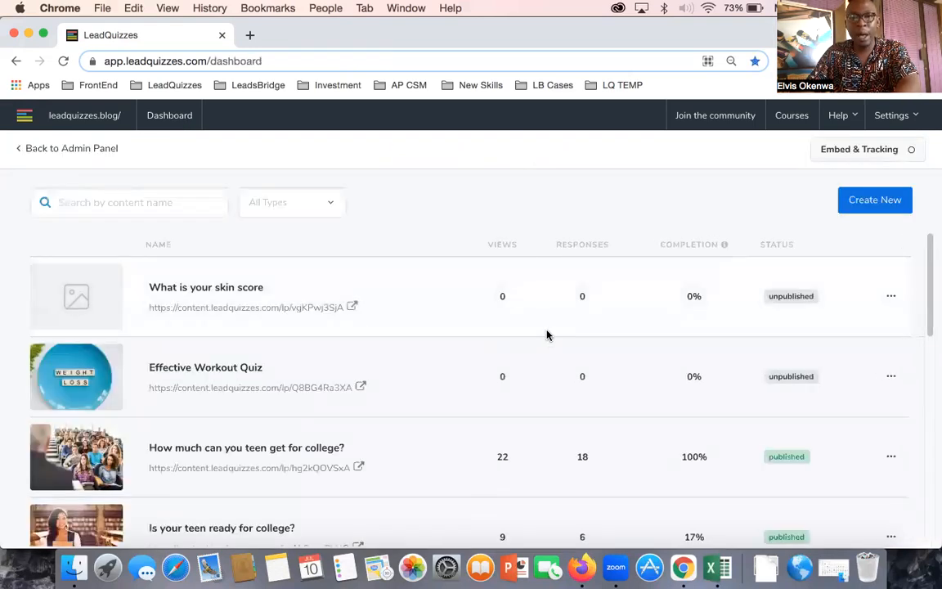
scroll(547, 333, "down", 2)
scroll(547, 333, "down", 2)
scroll(564, 325, "up", 4)
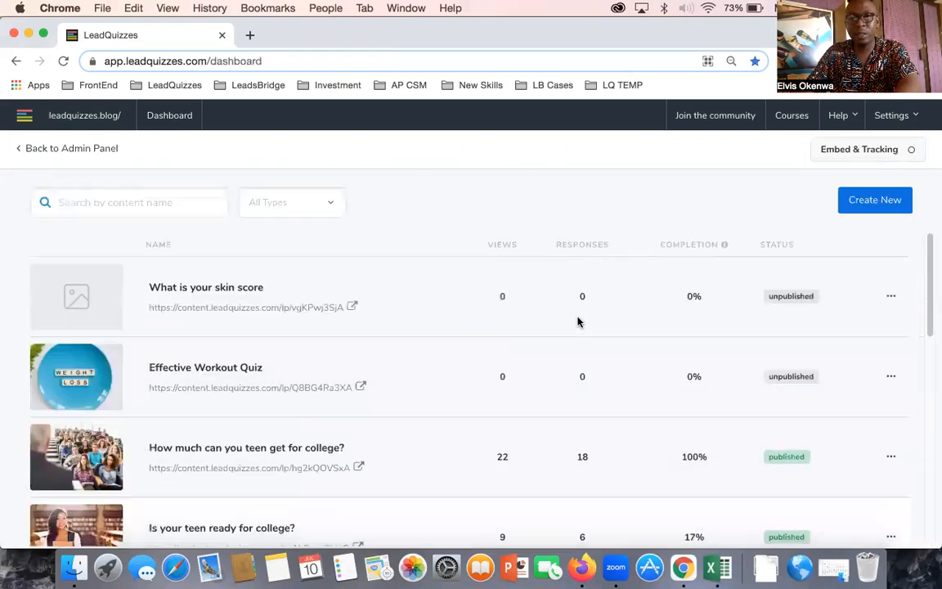
left_click(871, 201)
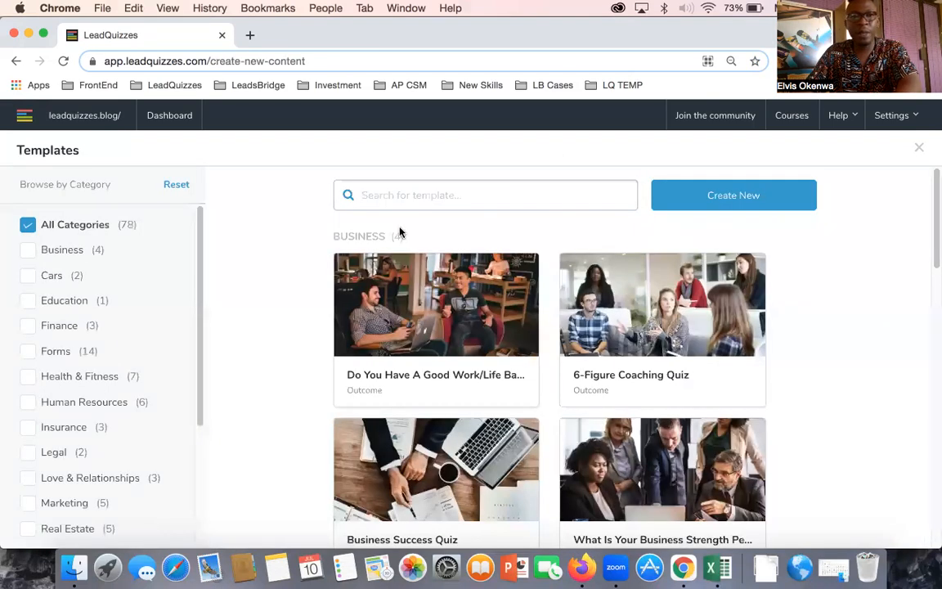
scroll(85, 352, "down", 5)
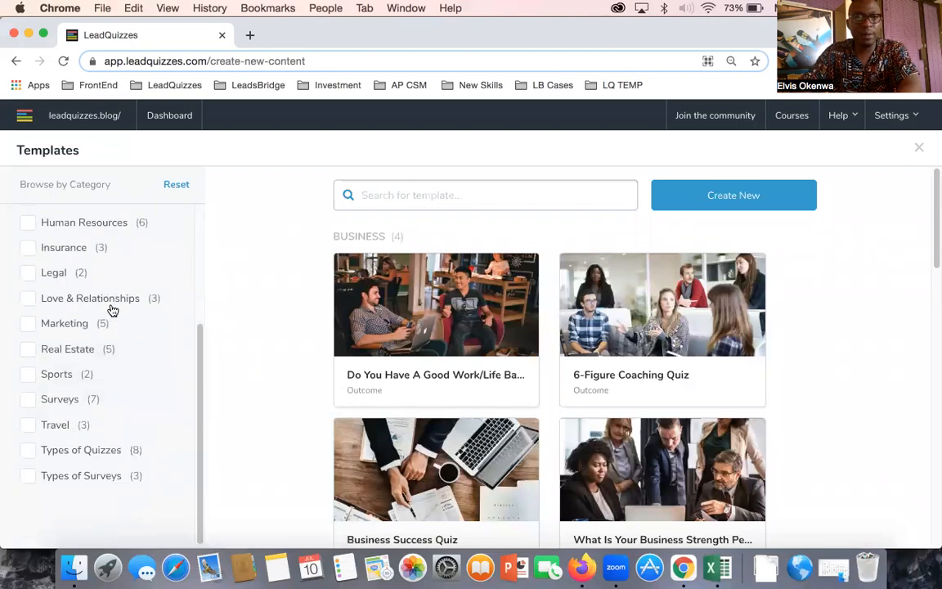
scroll(111, 394, "up", 1)
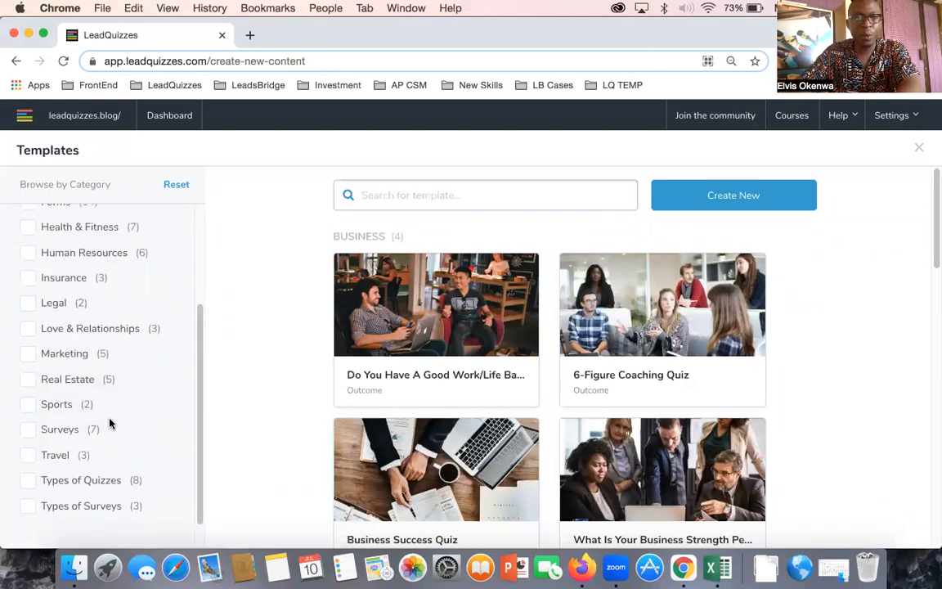
scroll(110, 409, "up", 5)
Search the templates for "score", look through the matching quizzes, and return to the dashboard
left_click(400, 196)
type("score")
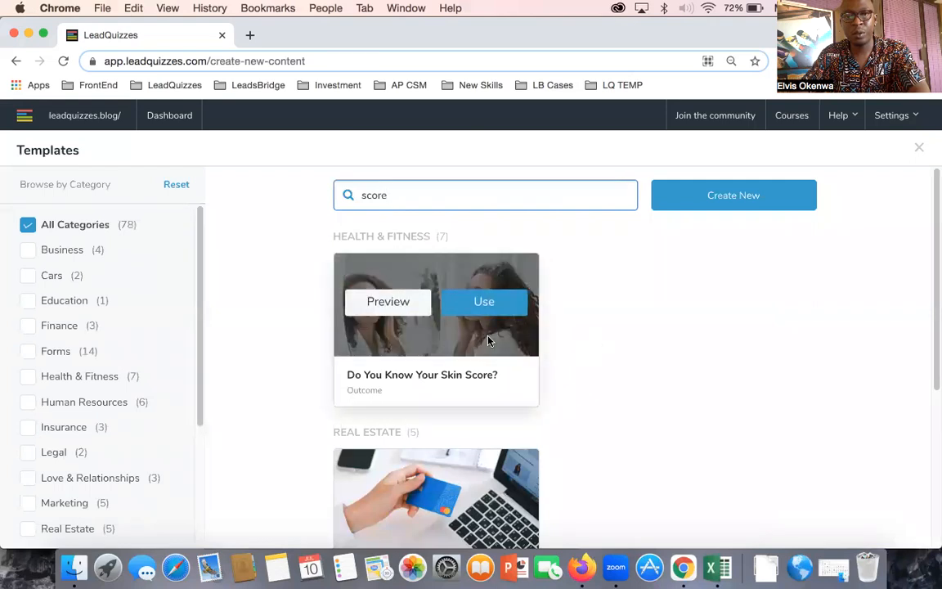
scroll(488, 341, "down", 2)
left_click(484, 222)
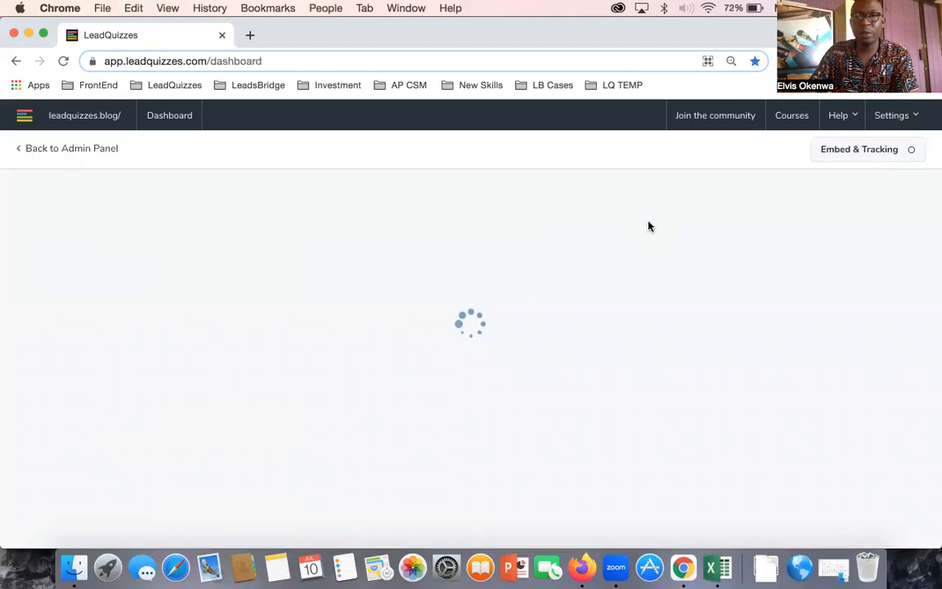
Create new content from the Scored Quiz template, found by searching the templates for "score"
left_click(846, 209)
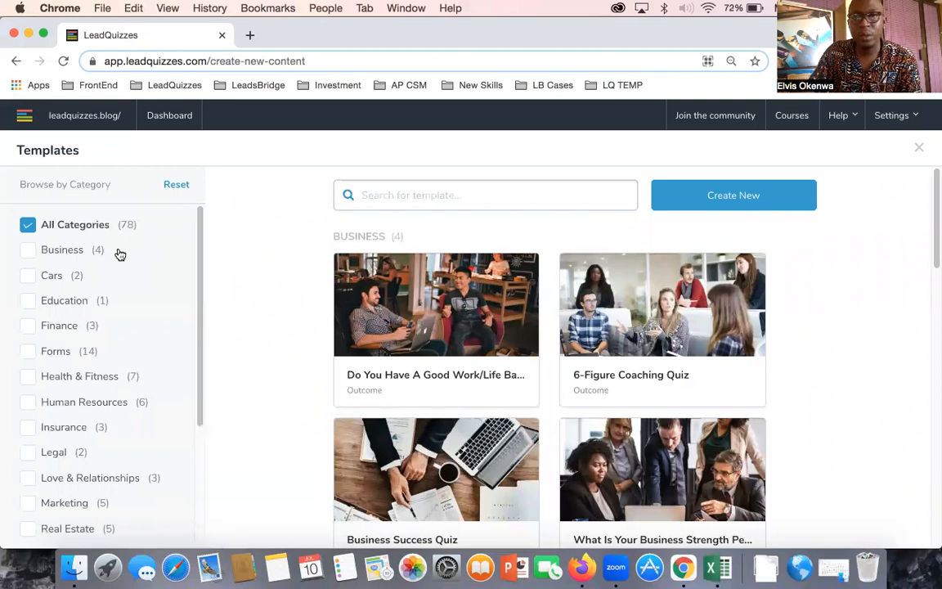
scroll(140, 275, "down", 5)
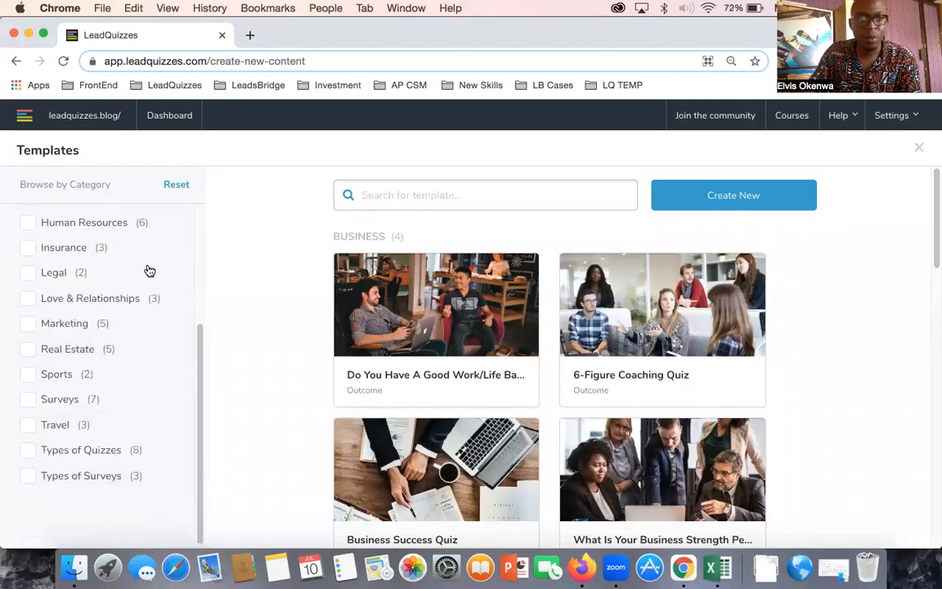
scroll(146, 272, "up", 5)
left_click(492, 200)
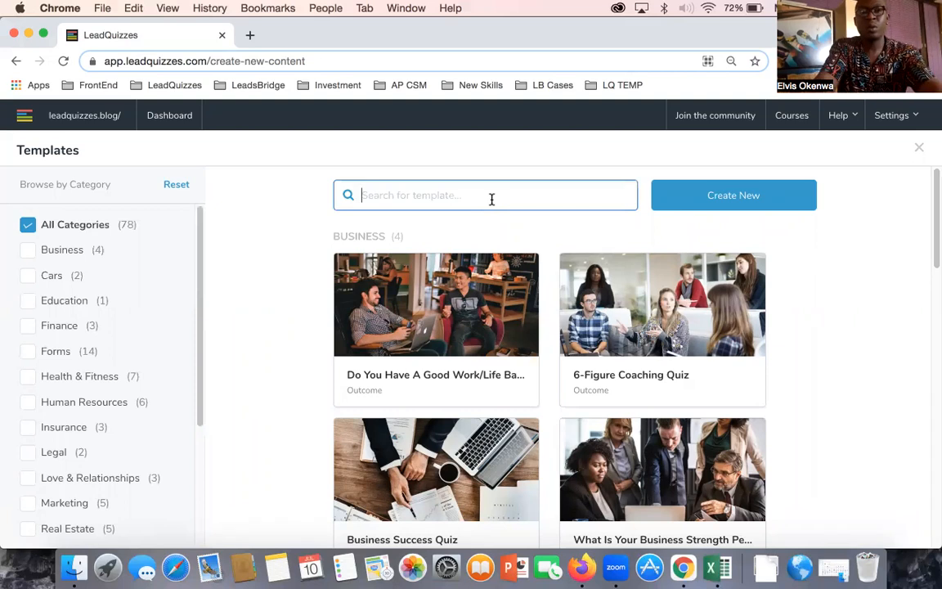
type("score")
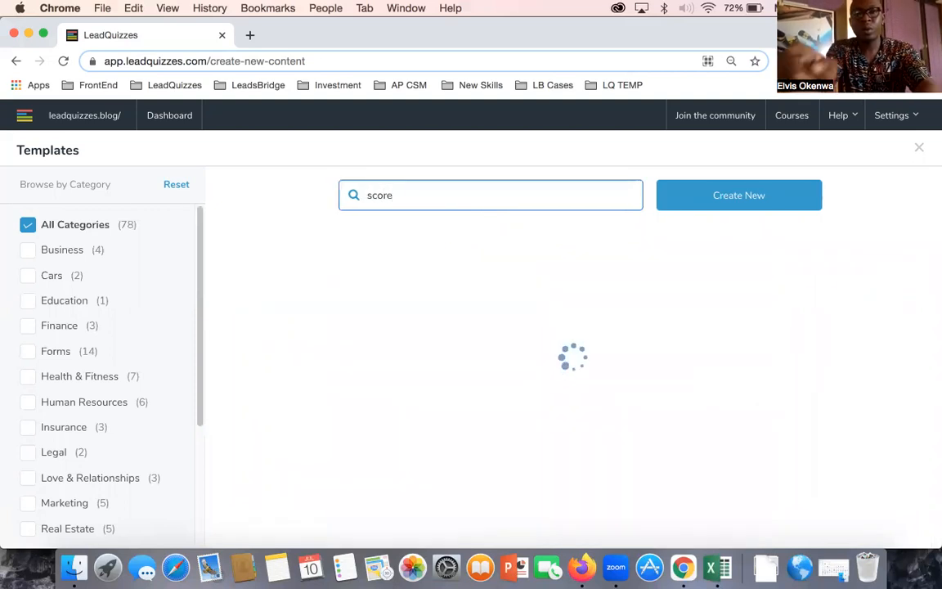
scroll(531, 344, "down", 5)
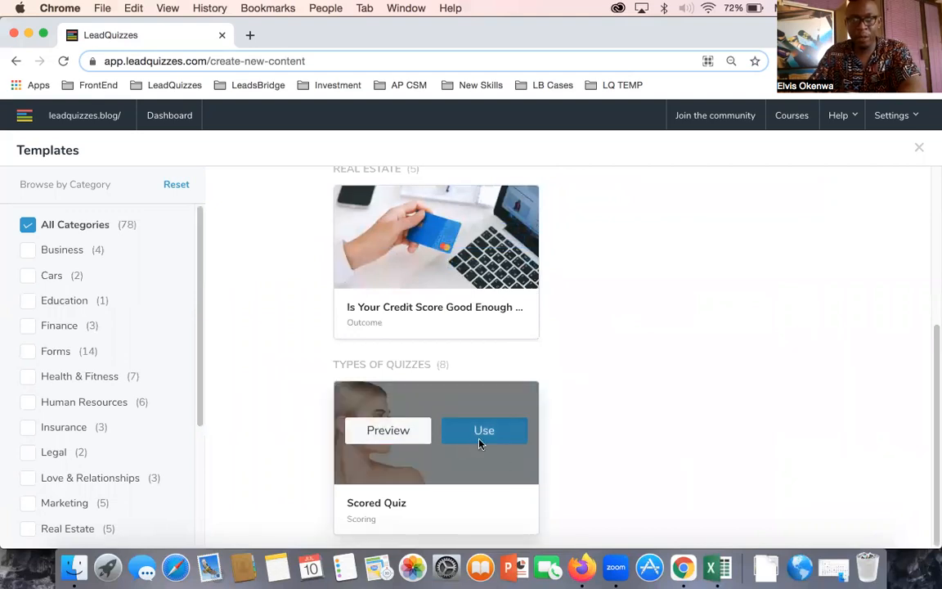
left_click(481, 432)
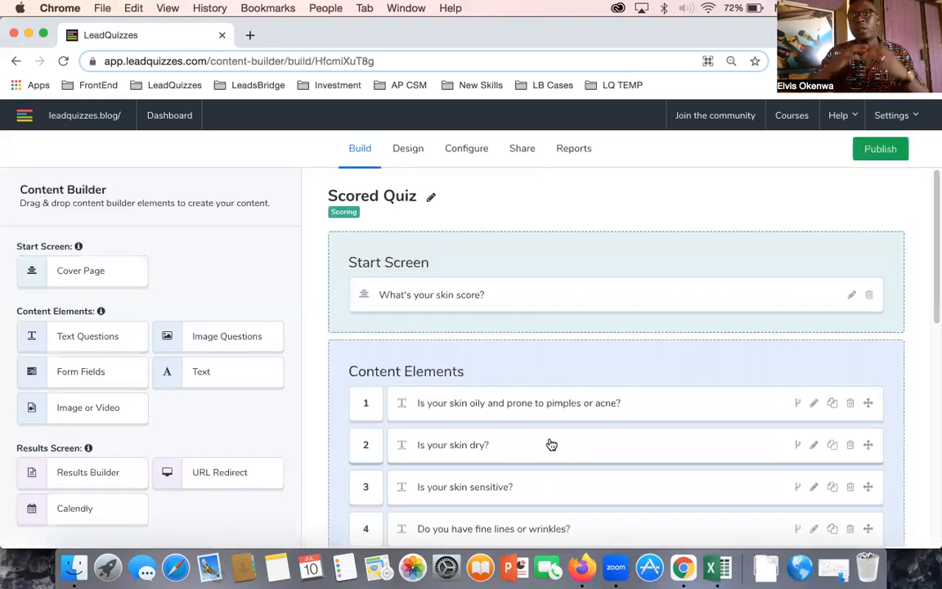
Inspect the answers and their scores in the question "Is your skin oily and prone to pimples or acne?", and close it
scroll(549, 444, "down", 3)
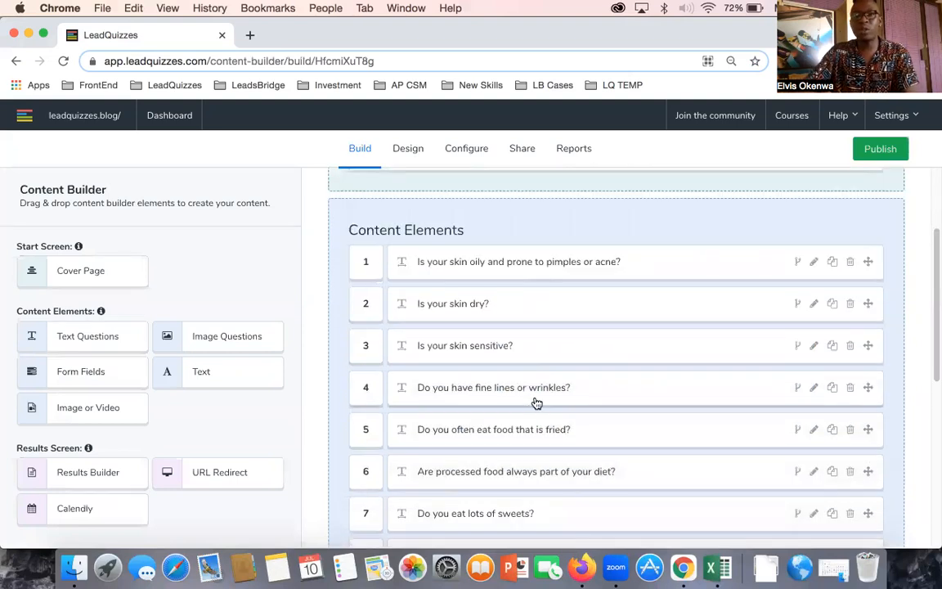
left_click(621, 264)
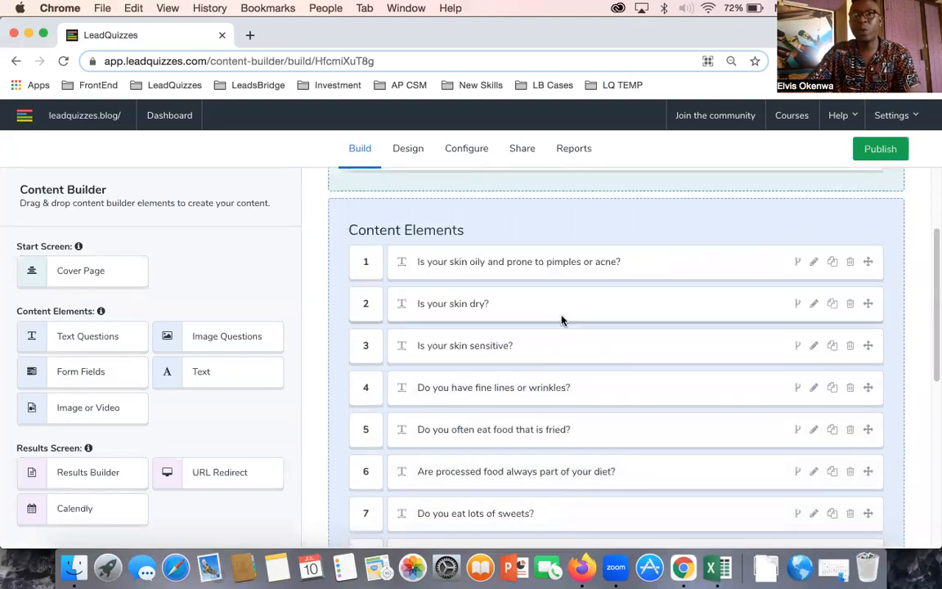
scroll(223, 354, "down", 2)
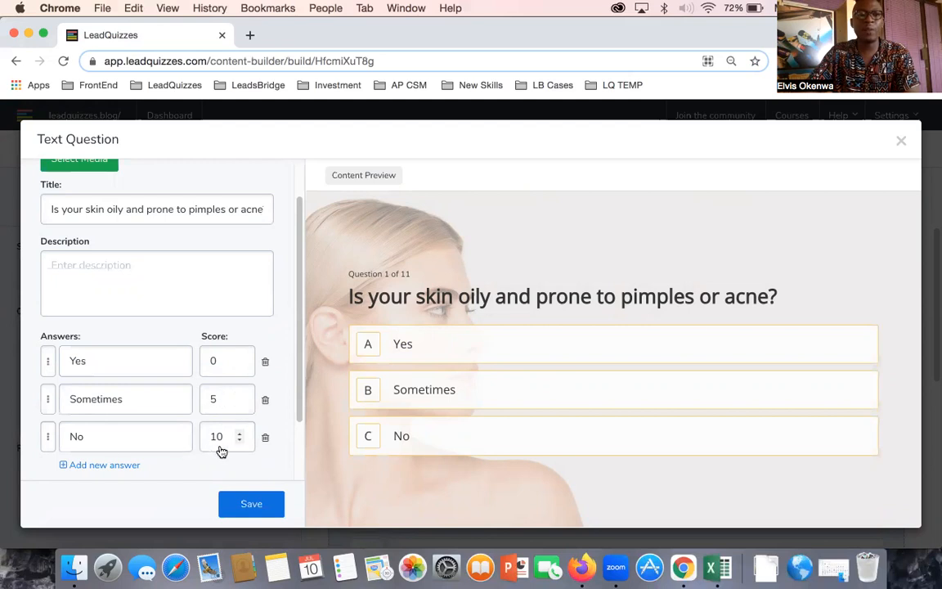
left_click(902, 141)
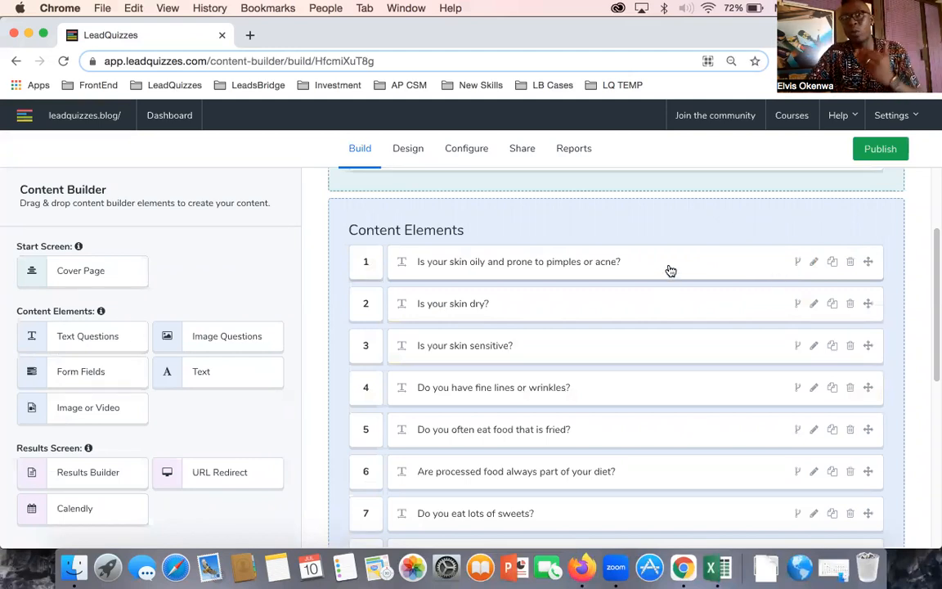
Review the score range, display message and description of the result "Your Skin Seems To Be In Pretty Bad Shape", and close it
scroll(669, 269, "down", 5)
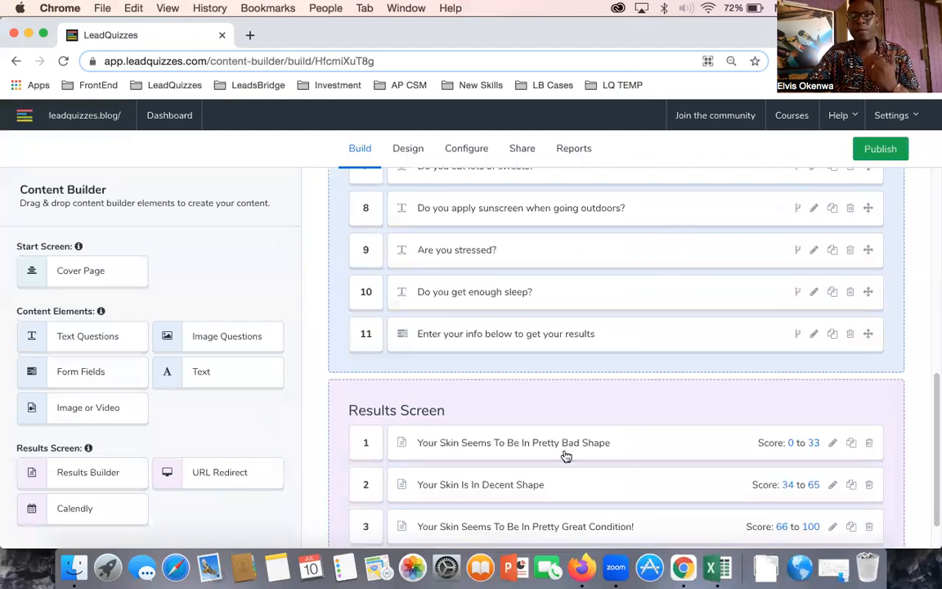
left_click(421, 442)
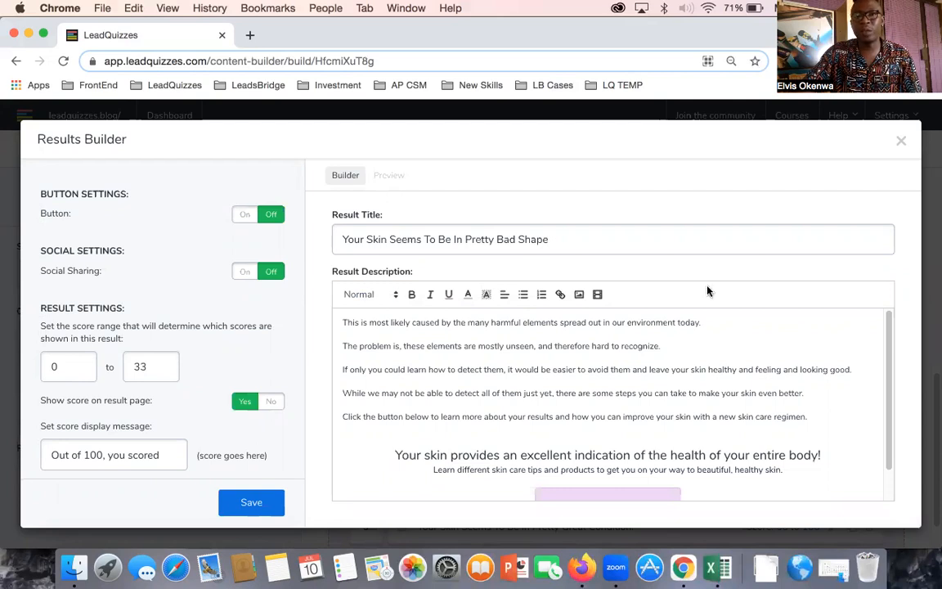
scroll(723, 309, "down", 1)
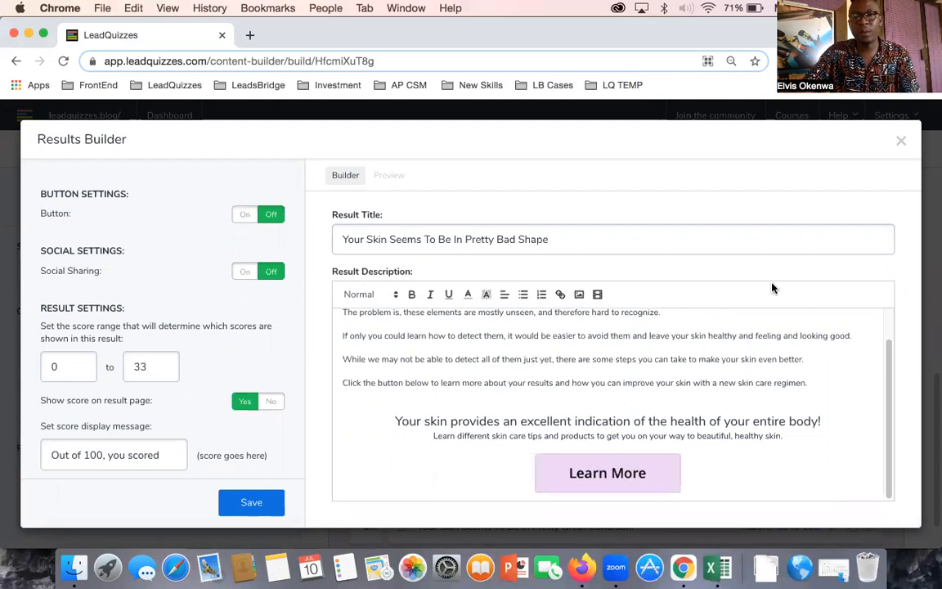
left_click(901, 141)
scroll(619, 462, "down", 1)
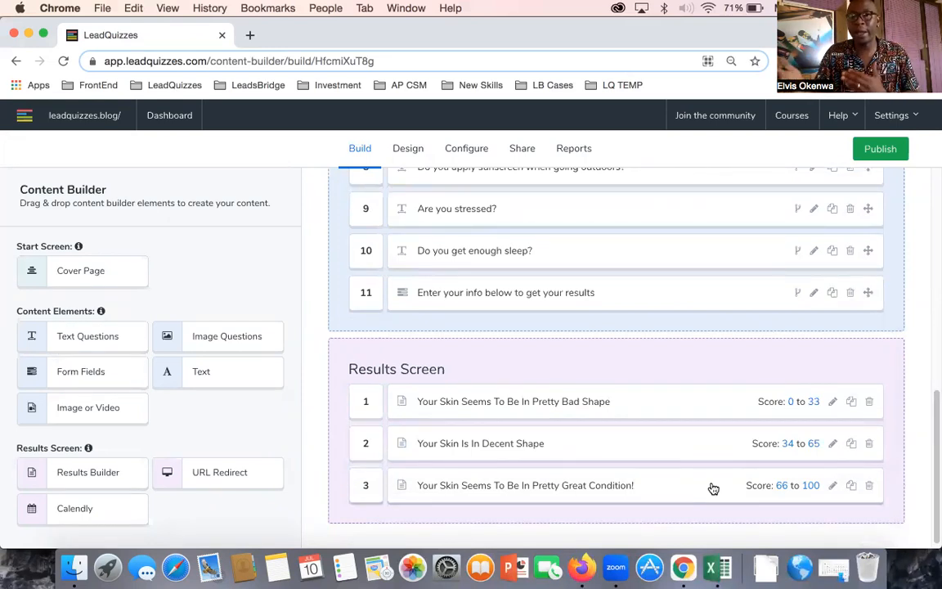
Reopen the first question to check how each answer is scored, and close it
scroll(732, 444, "up", 10)
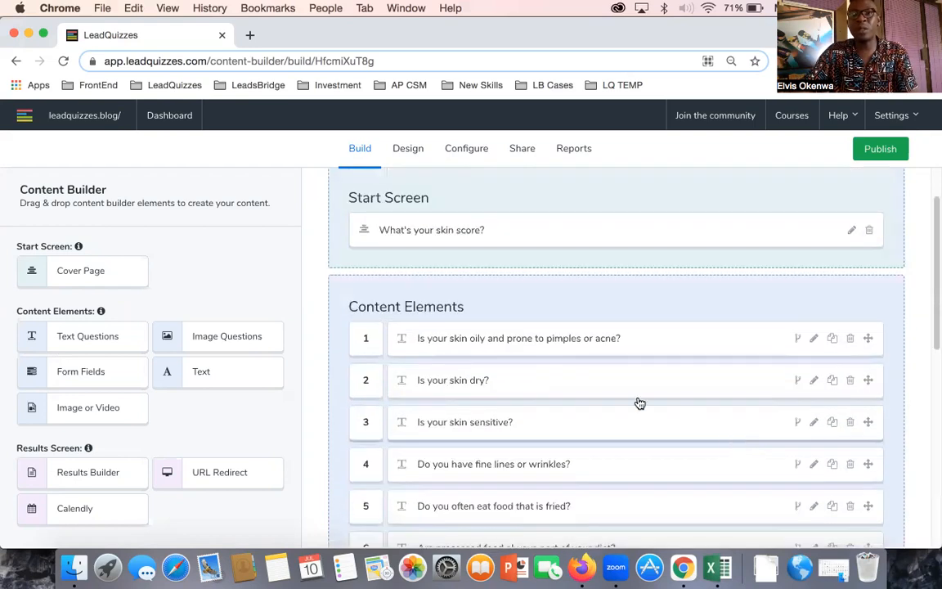
left_click(366, 325)
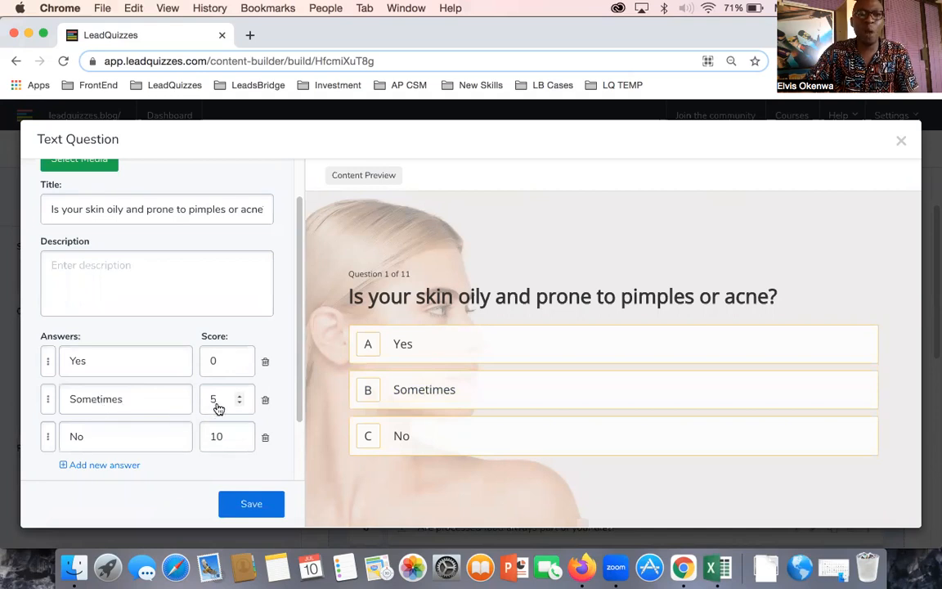
left_click(902, 142)
Preview the result "Your Skin Seems To Be In Pretty Bad Shape" and examine its score message and description
scroll(820, 350, "down", 5)
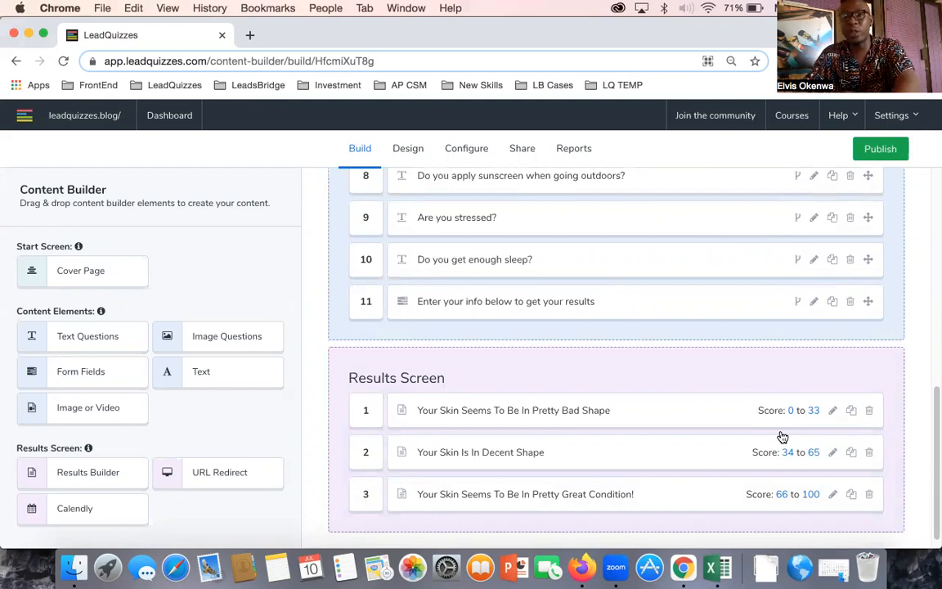
left_click(603, 411)
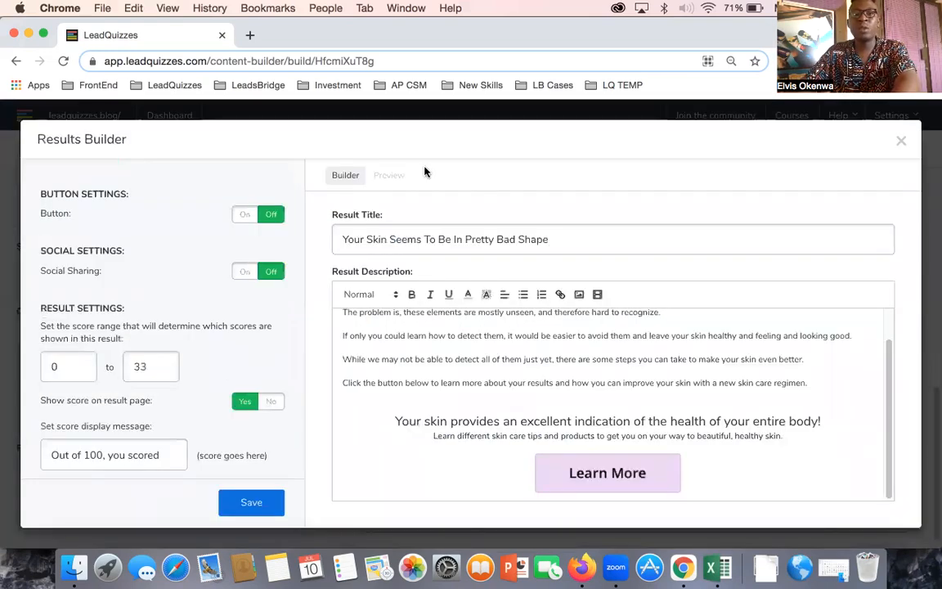
left_click(393, 177)
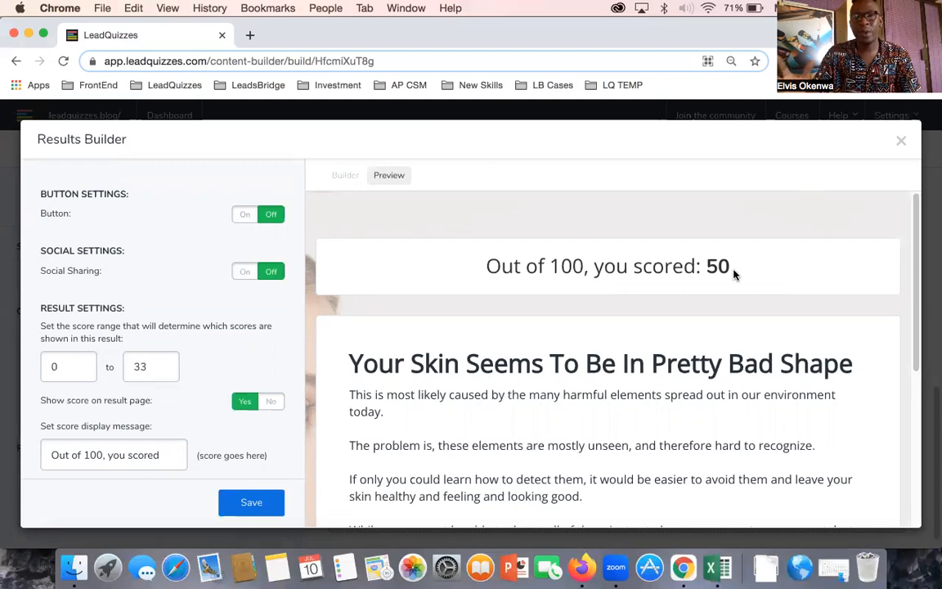
scroll(331, 304, "down", 2)
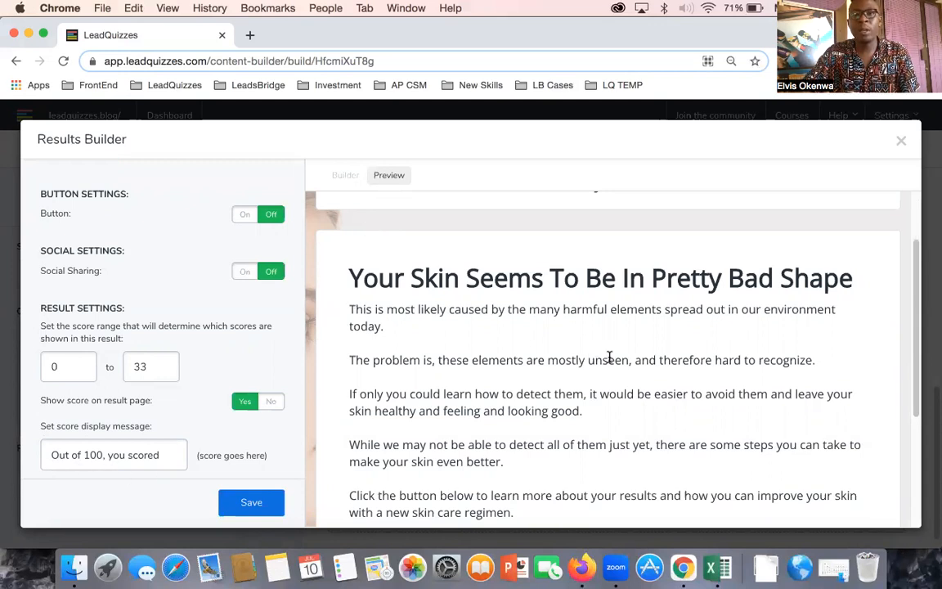
scroll(694, 327, "up", 2)
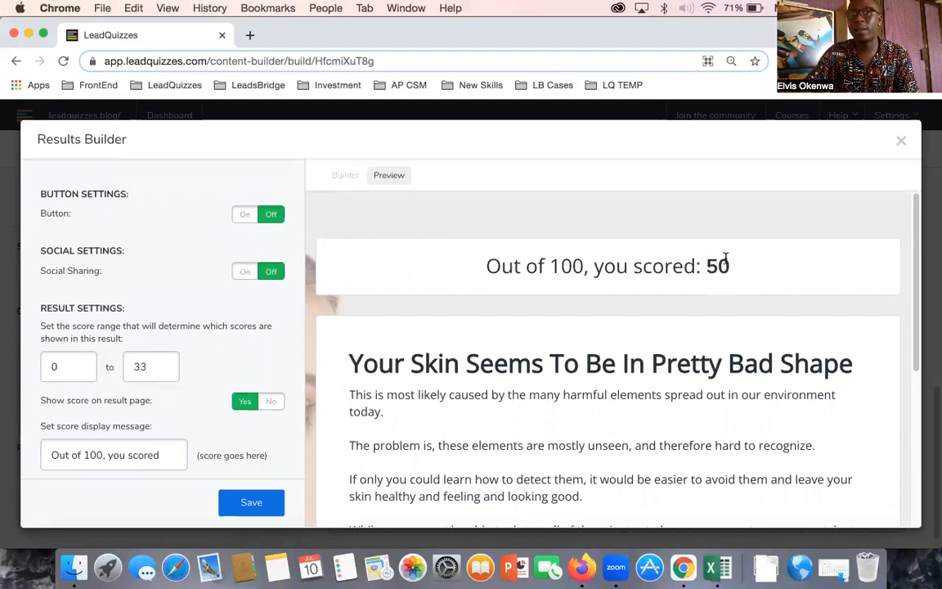
left_click_drag(700, 270, 489, 276)
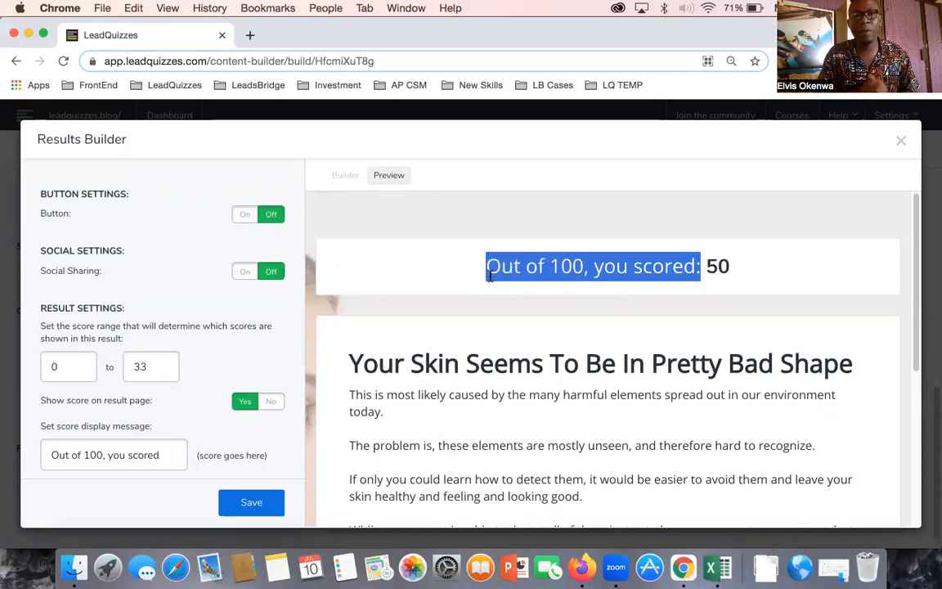
left_click(708, 266)
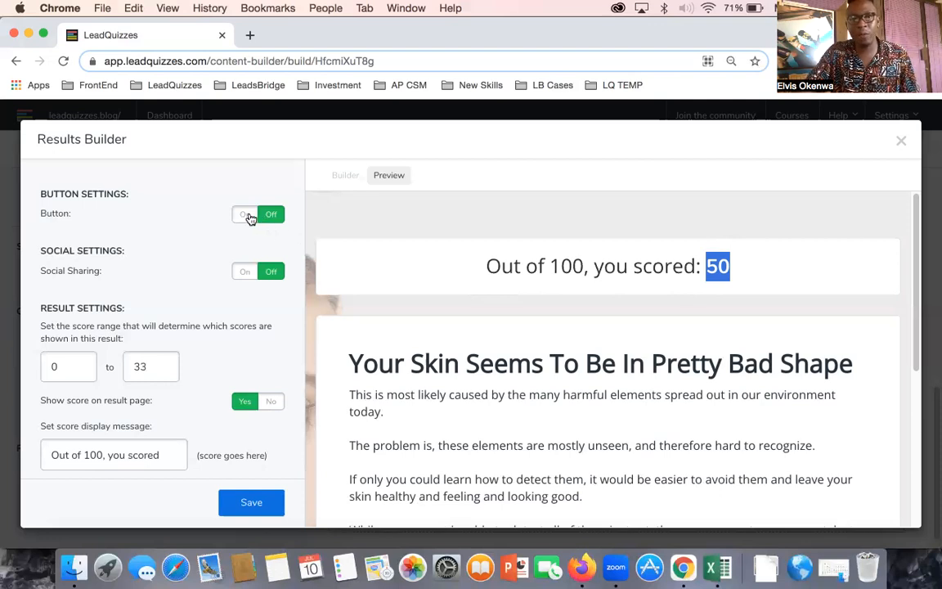
Turn on social sharing and the button for this result, and close the Results Builder without saving
left_click(241, 279)
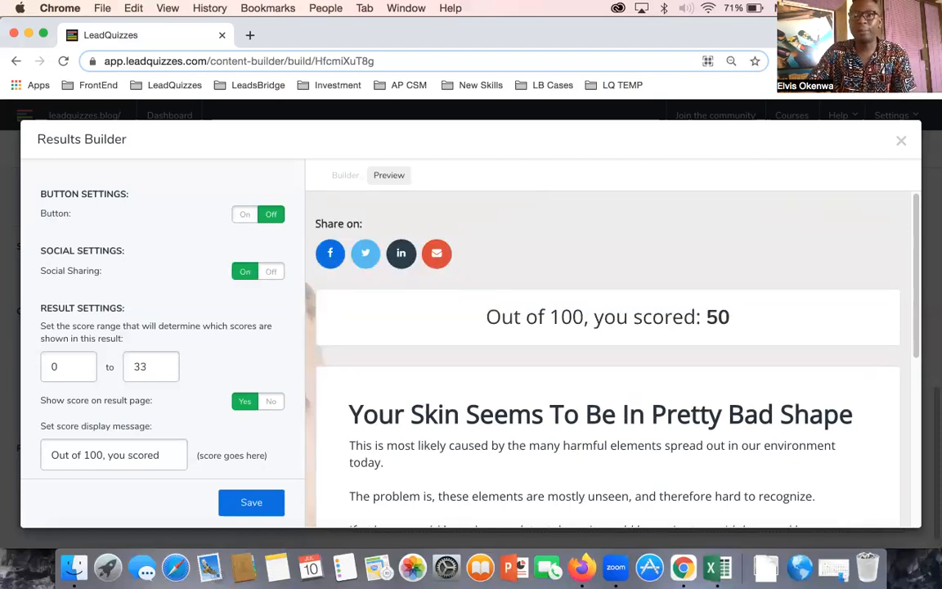
left_click(255, 219)
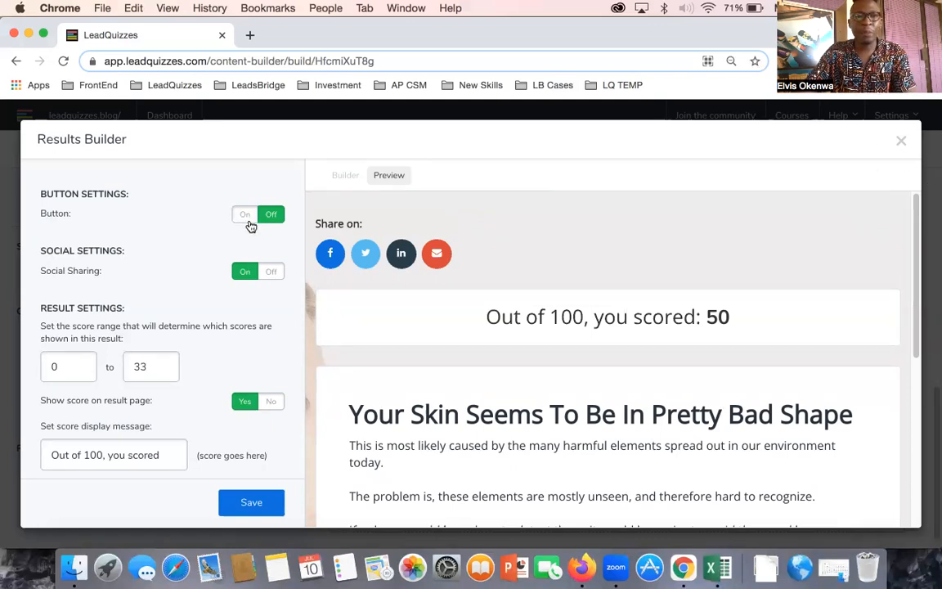
scroll(200, 244, "down", 1)
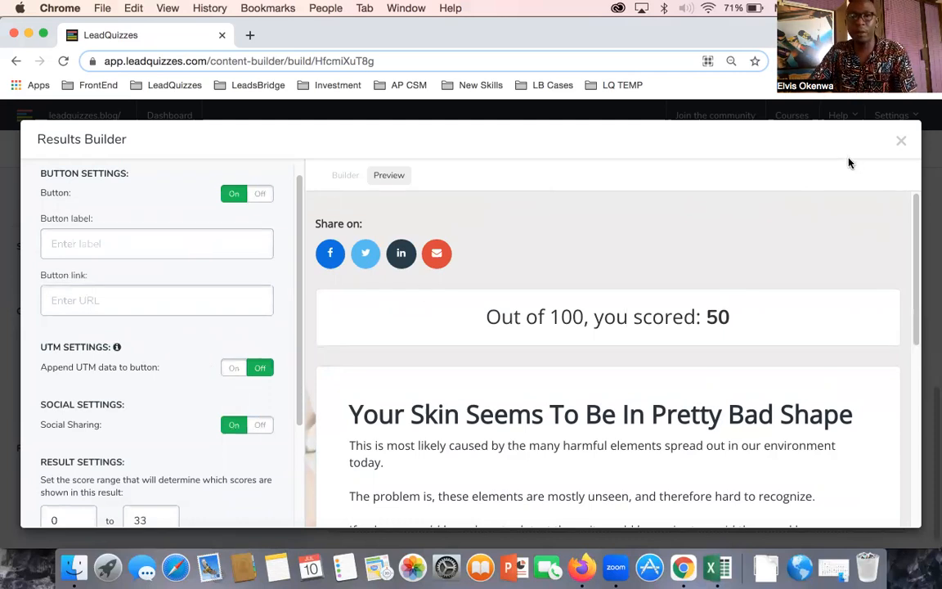
left_click(900, 144)
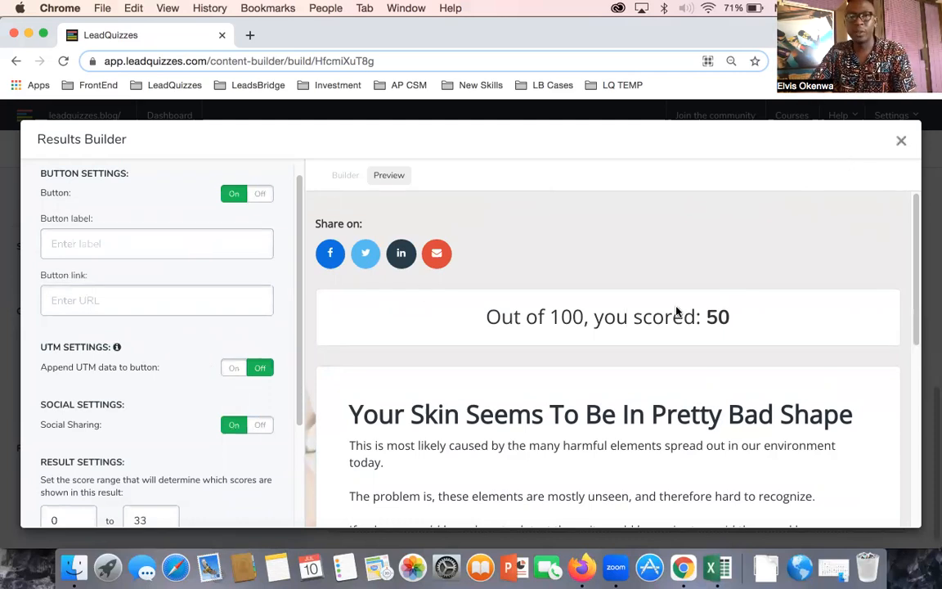
left_click(620, 327)
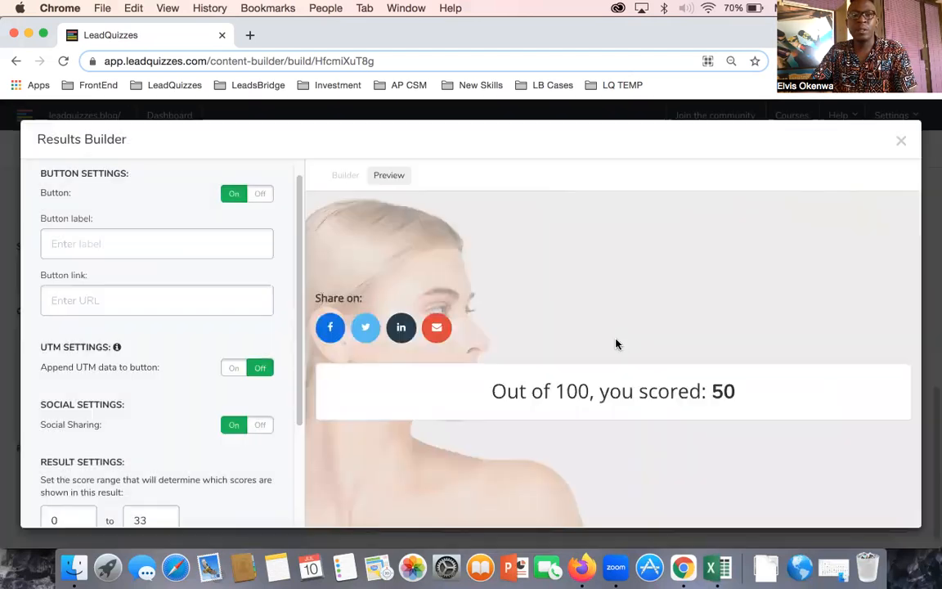
Review the scored quiz's questions and the score ranges of its three results
scroll(725, 300, "up", 3)
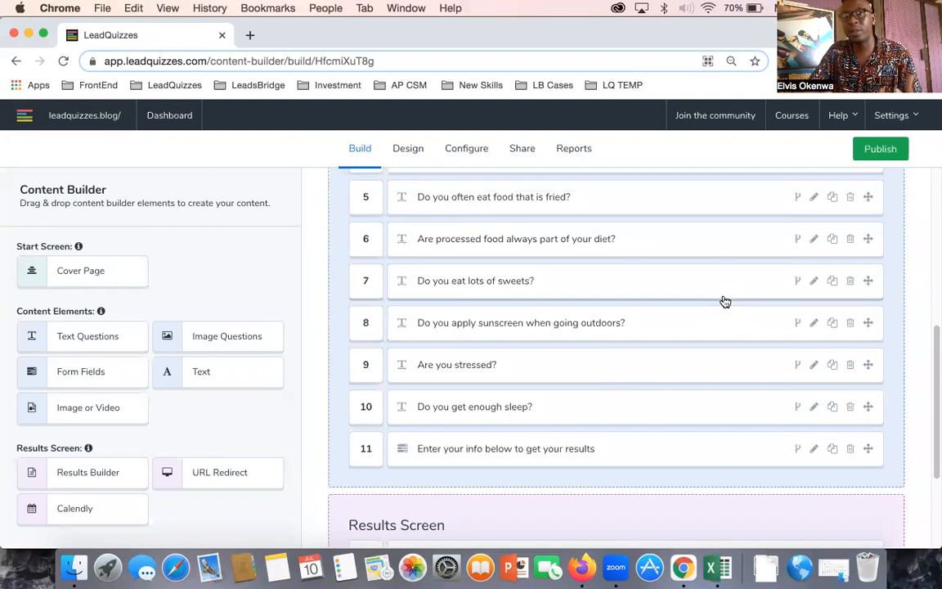
scroll(599, 292, "up", 2)
scroll(597, 293, "up", 3)
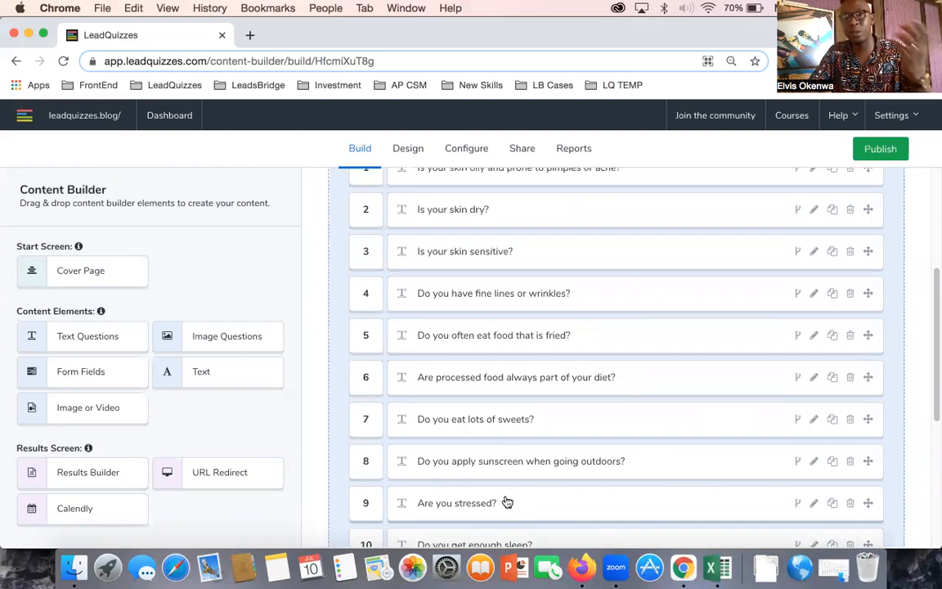
scroll(526, 466, "down", 10)
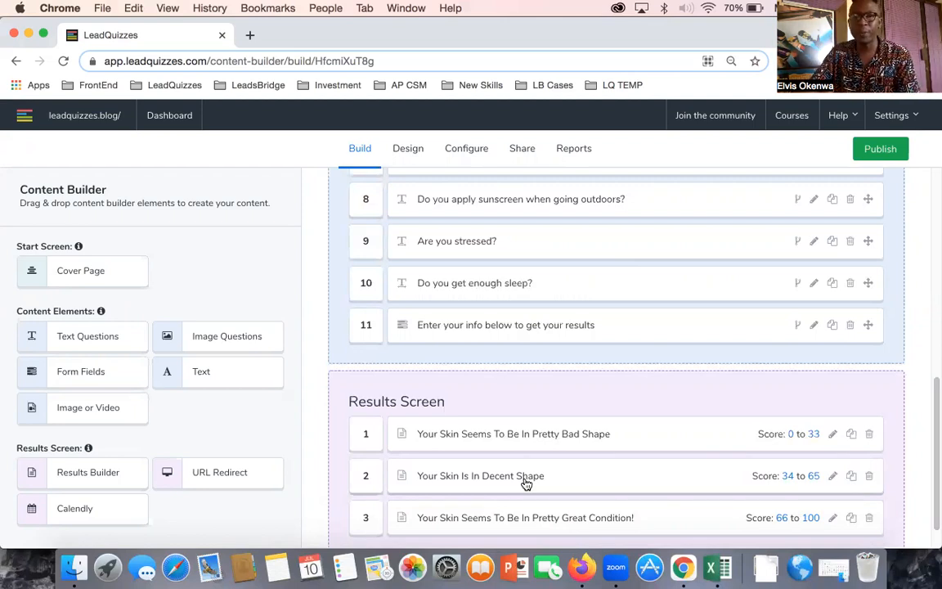
scroll(526, 484, "up", 10)
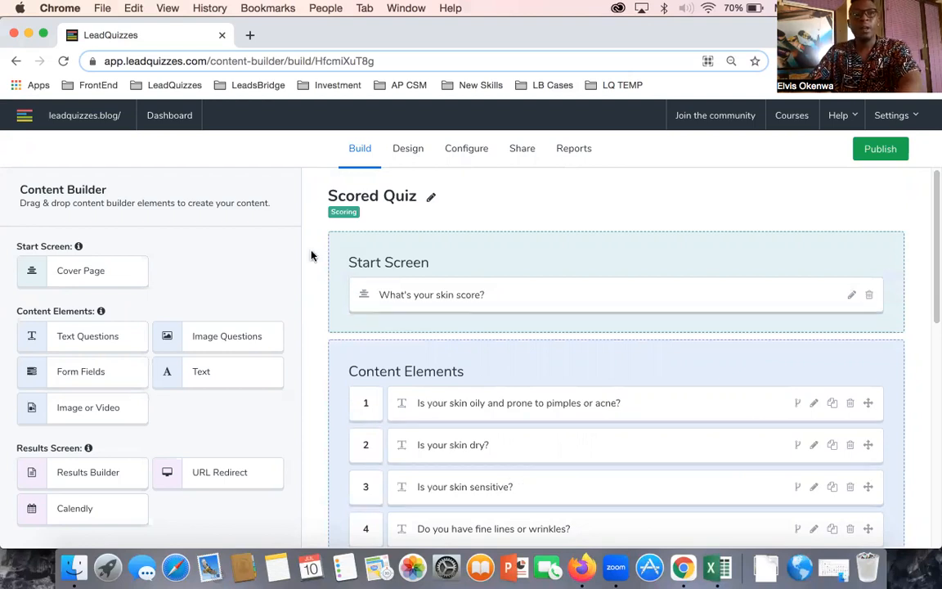
Return to the dashboard, open the quiz "Do You Know Your Skin Score?" and look over its content elements
left_click(171, 117)
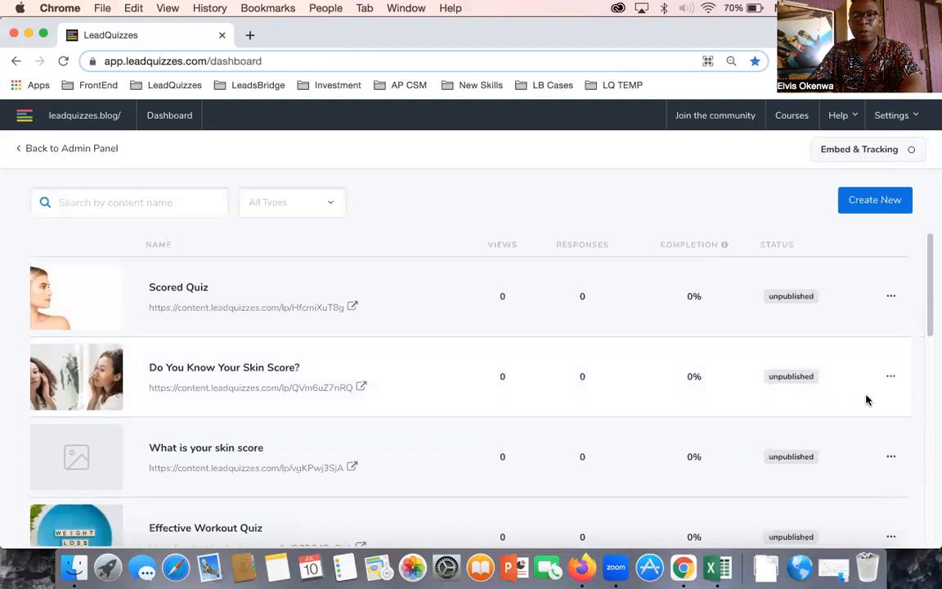
left_click(344, 373)
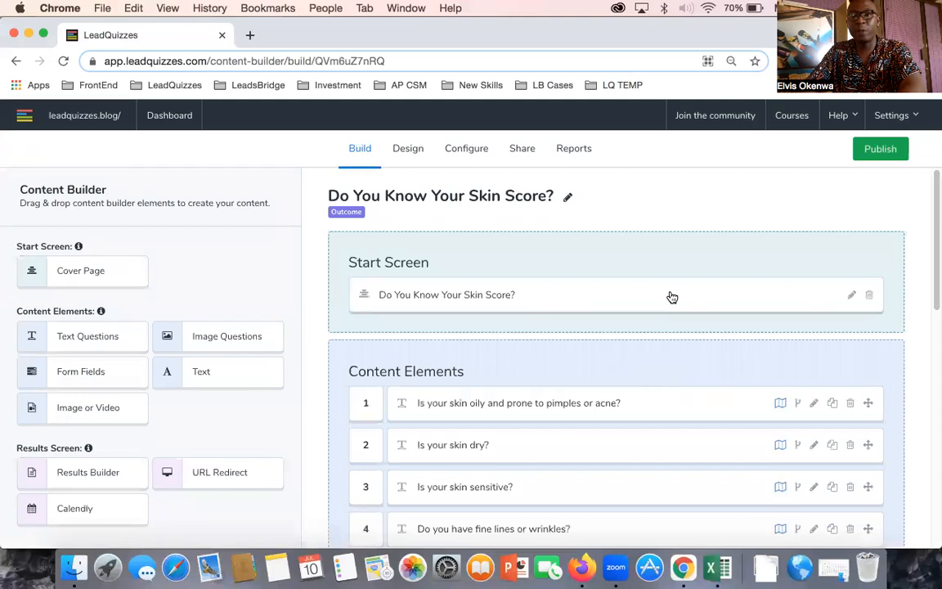
scroll(673, 296, "down", 2)
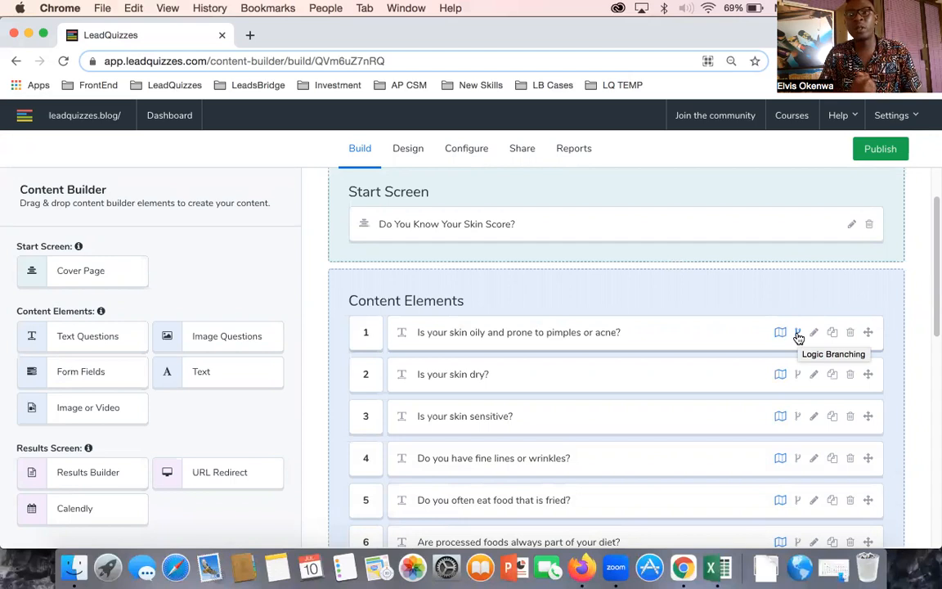
scroll(798, 338, "down", 1)
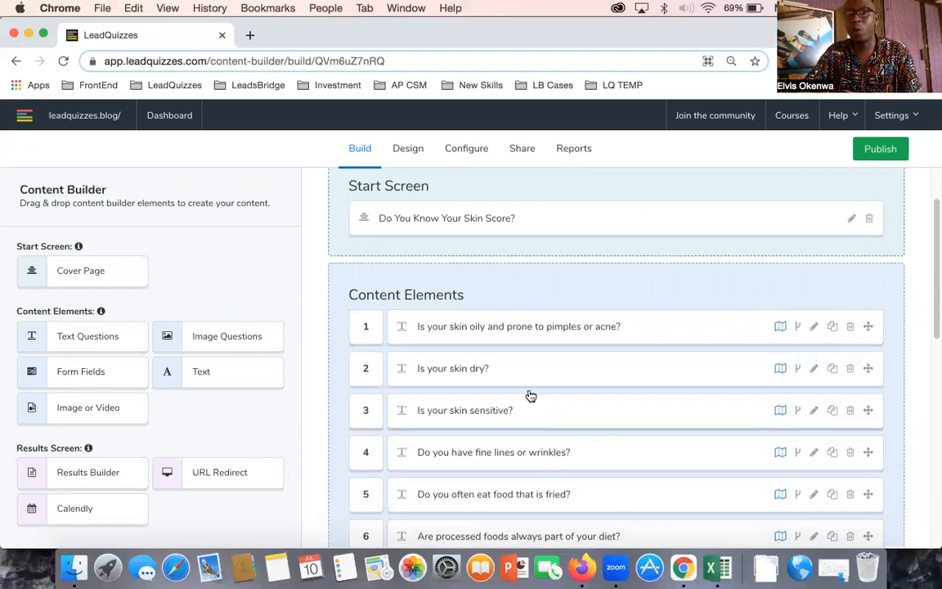
Add a branching condition to the oily skin question that sends Yes answers to "Do you have fine lines or wrinkles?"
left_click(798, 328)
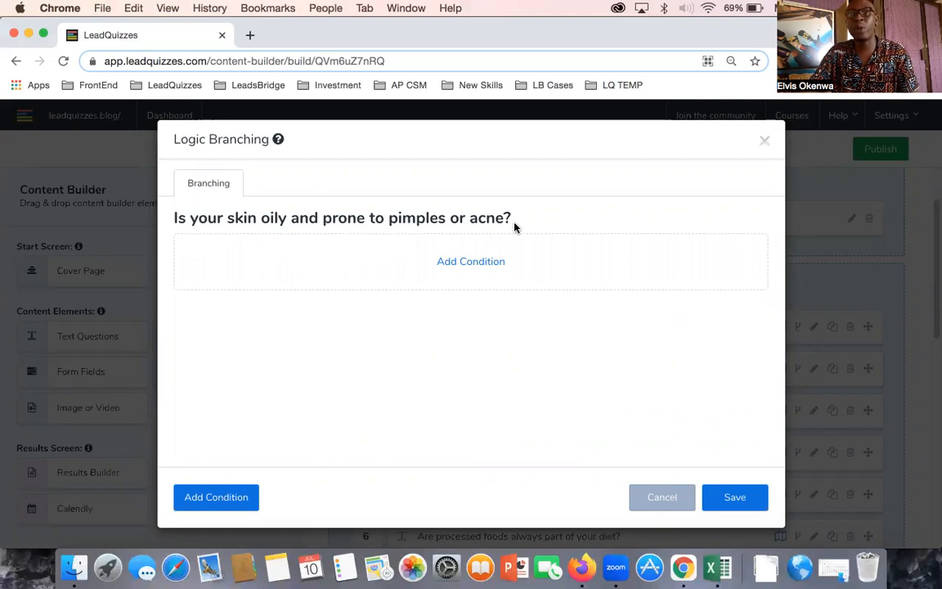
left_click(474, 262)
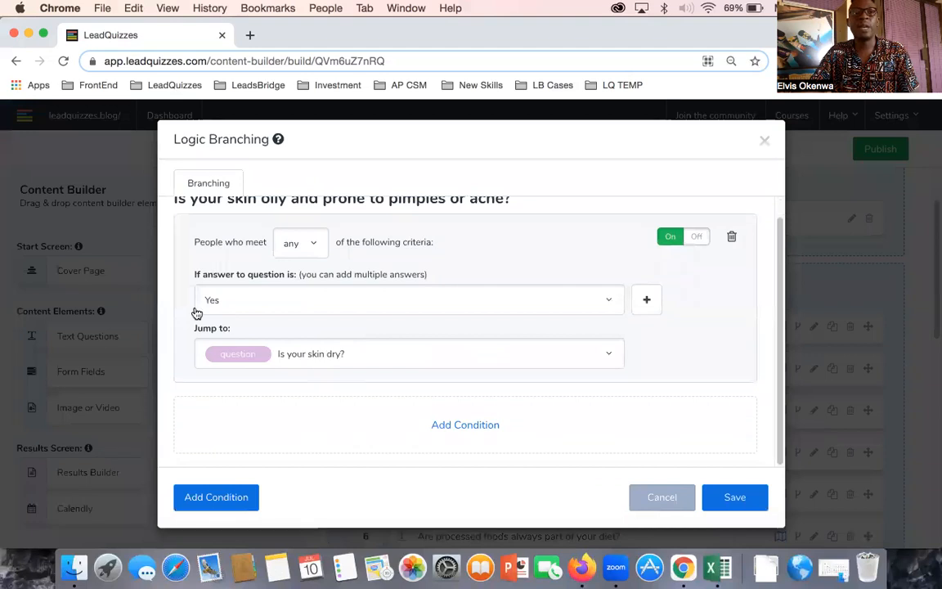
left_click(347, 360)
scroll(374, 434, "down", 5)
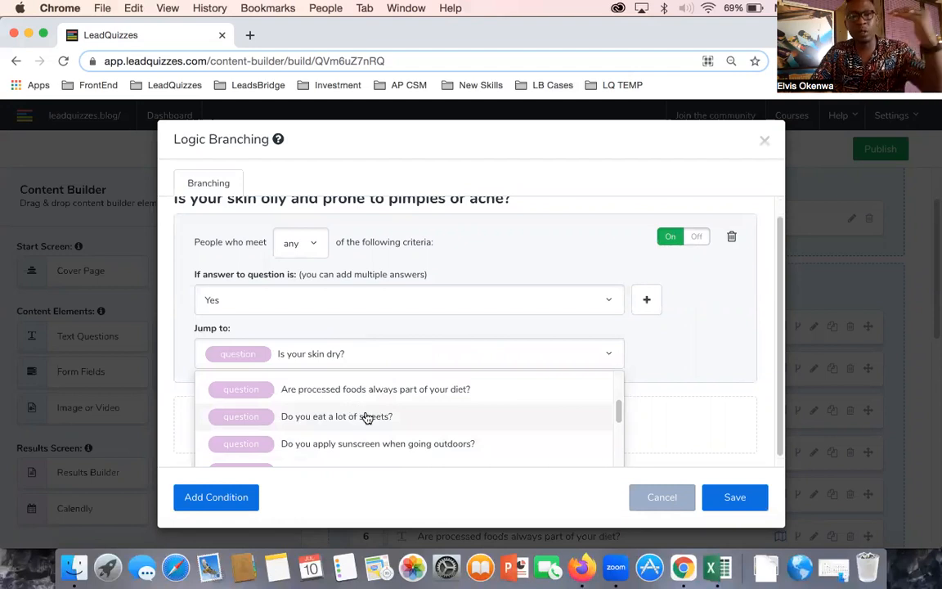
scroll(369, 421, "down", 5)
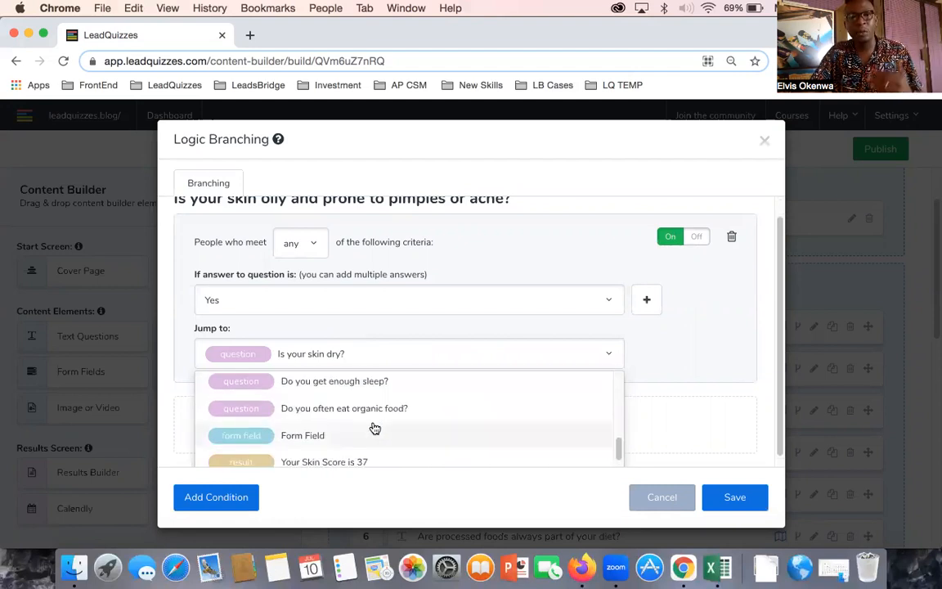
scroll(375, 445, "down", 1)
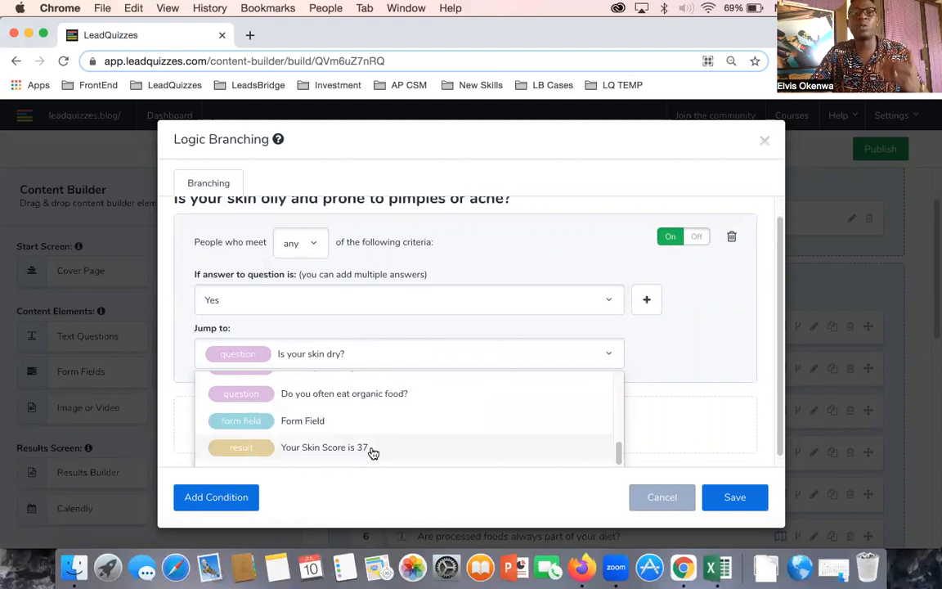
scroll(397, 434, "up", 6)
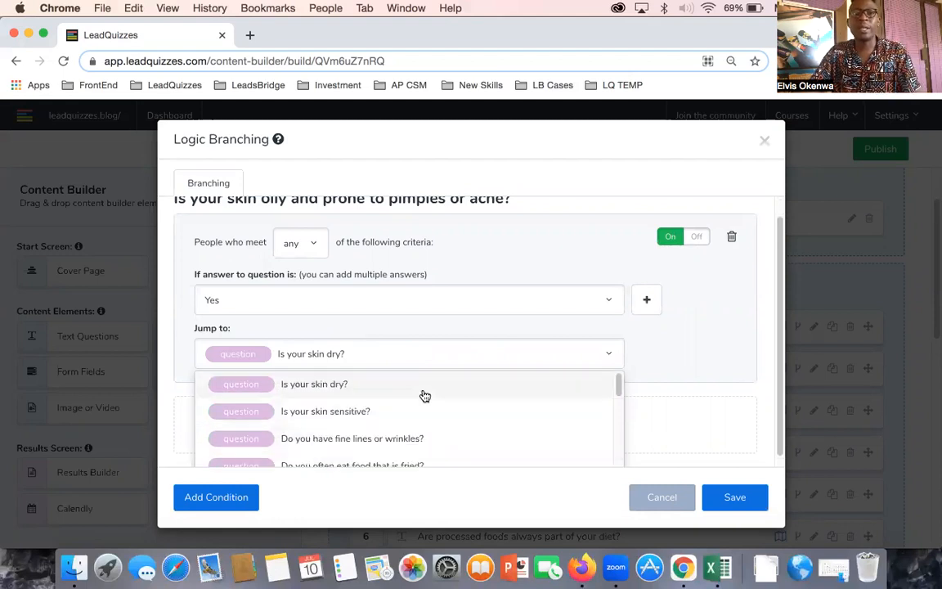
left_click(379, 437)
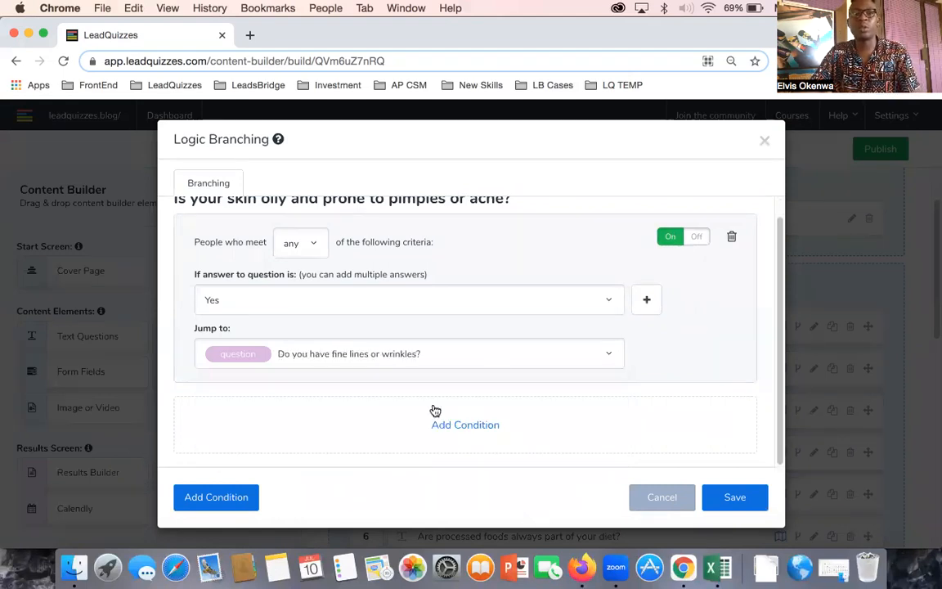
Add a second branching condition that sends Sometimes answers to the Form Field
left_click(465, 424)
scroll(606, 360, "down", 5)
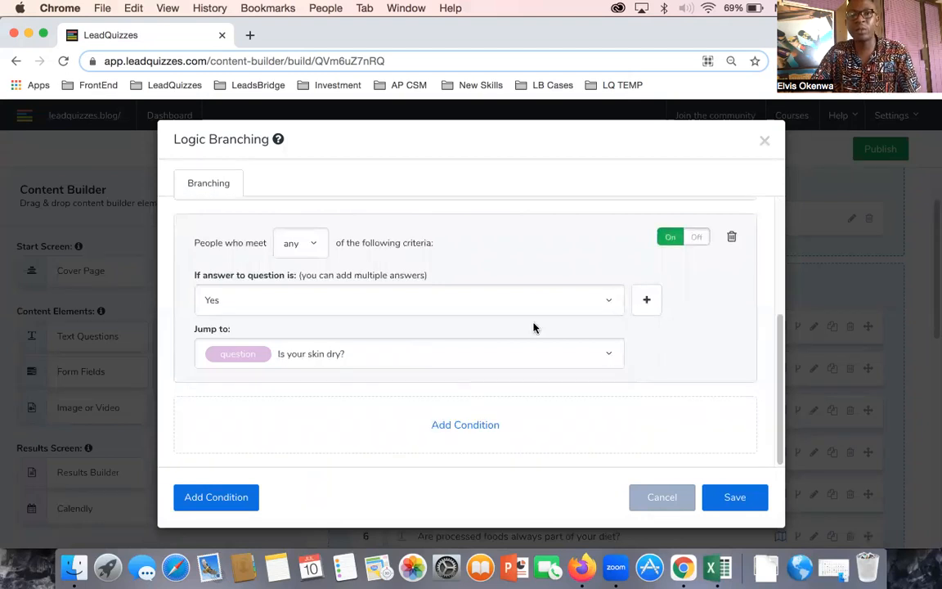
scroll(347, 291, "up", 3)
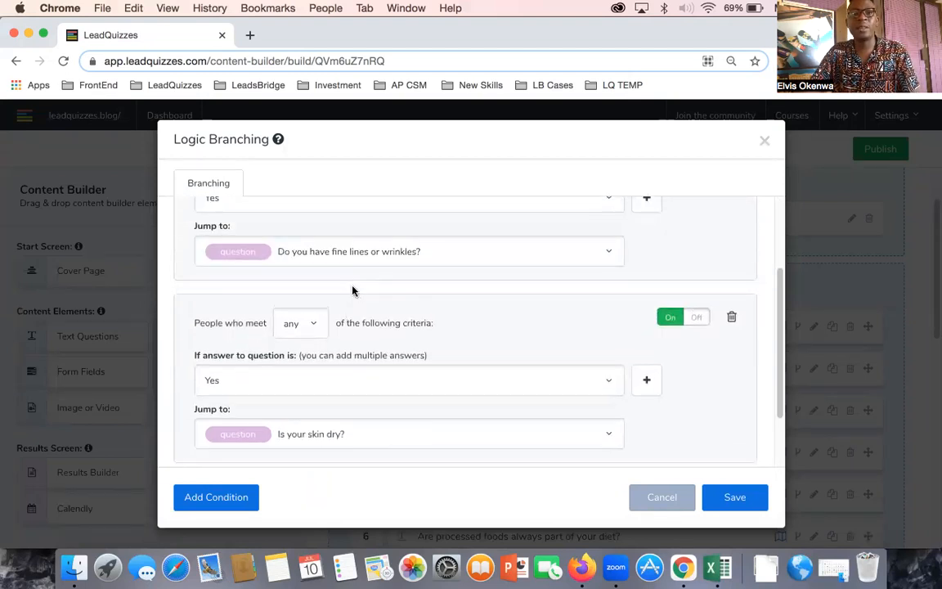
left_click(302, 396)
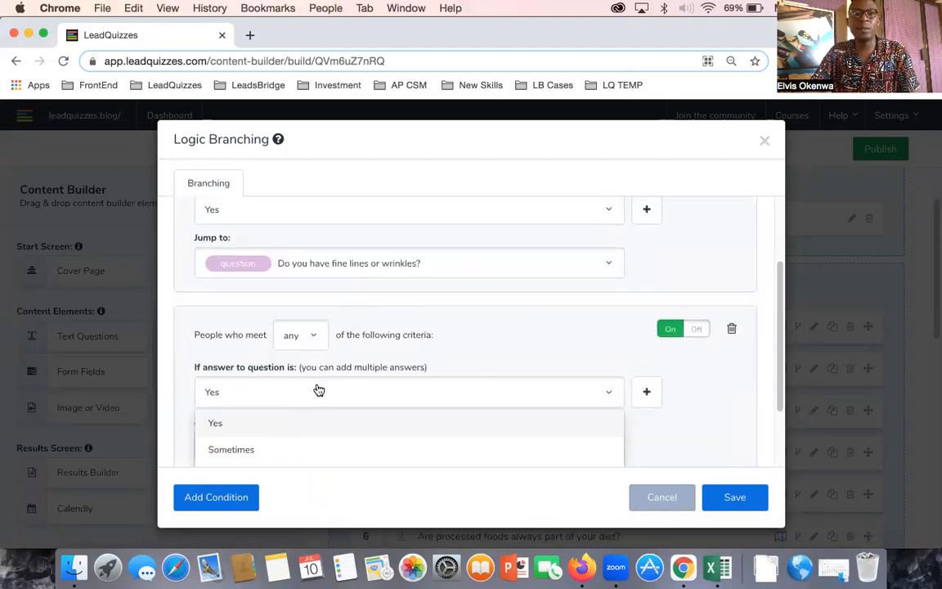
scroll(317, 384, "down", 2)
left_click(272, 381)
left_click(473, 389)
scroll(460, 417, "down", 5)
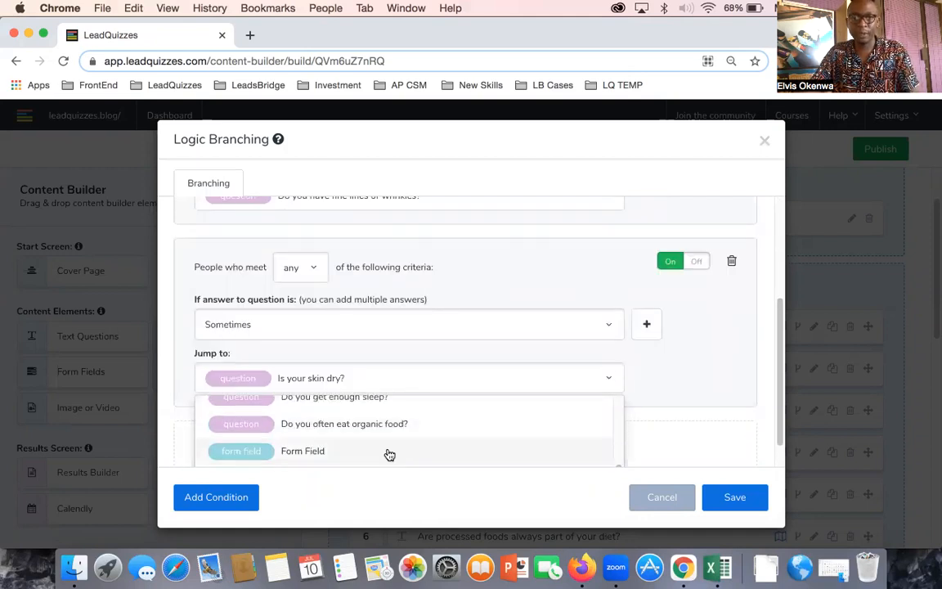
left_click(385, 449)
Add a third branching condition for the answer No, and close the logic branching settings without saving
left_click(458, 450)
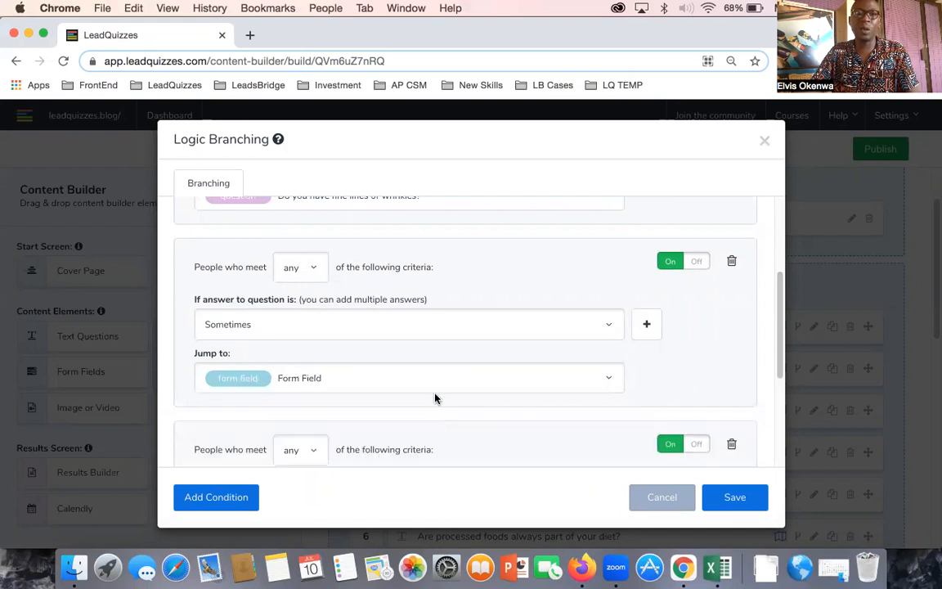
scroll(423, 379, "down", 5)
left_click(351, 303)
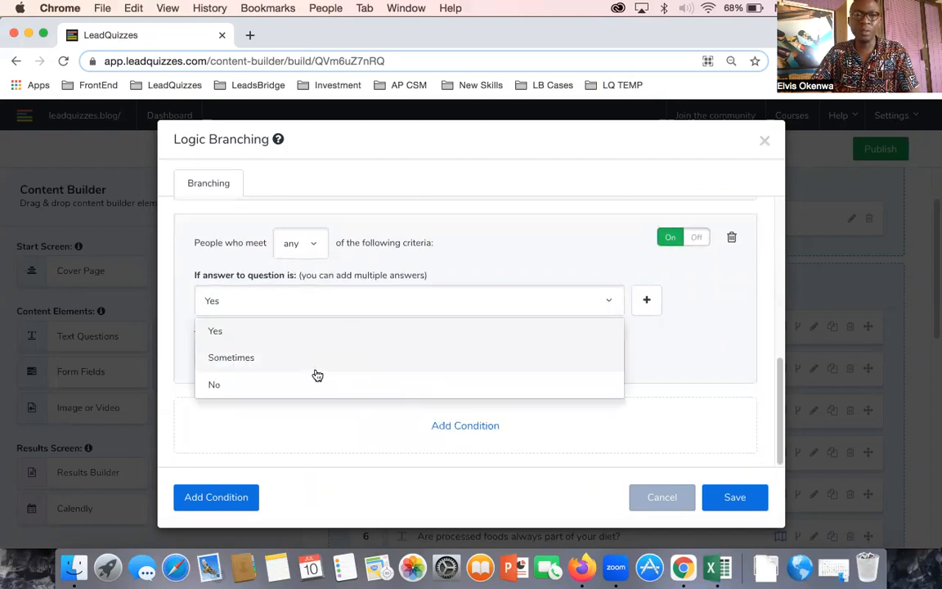
left_click(419, 384)
scroll(418, 393, "up", 10)
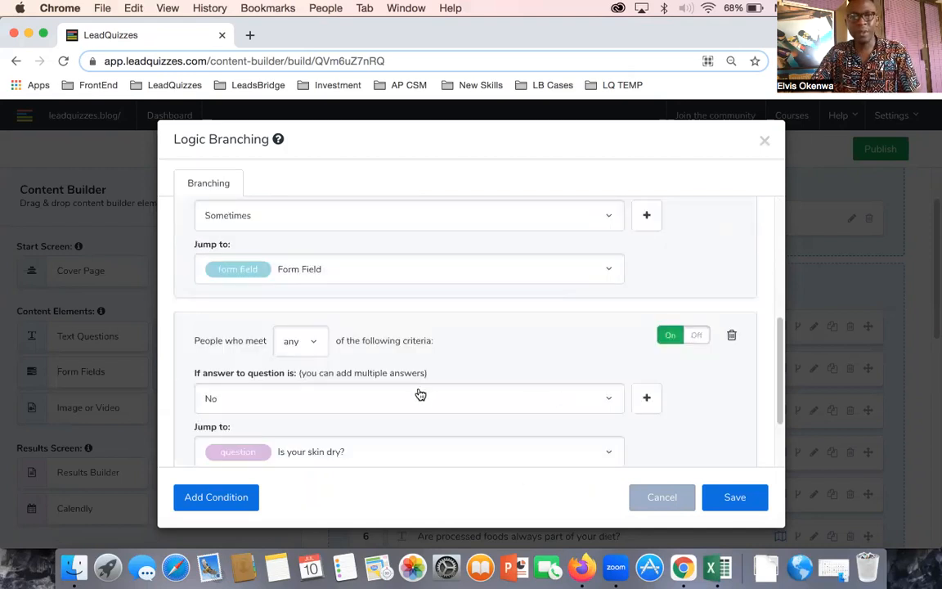
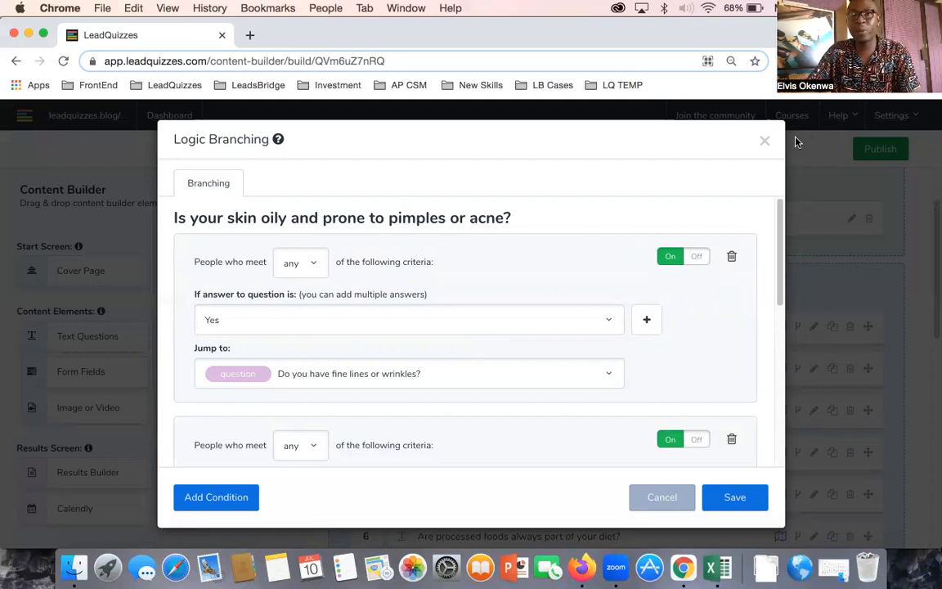
left_click(764, 141)
Create new content from the Metabolism Type Quiz template, searching the templates for "meta"
left_click(176, 119)
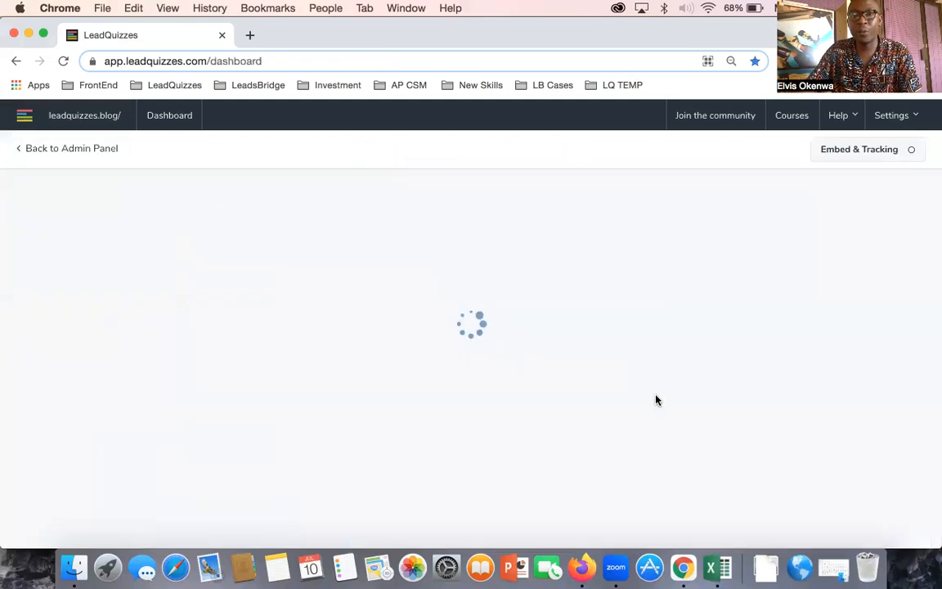
scroll(636, 392, "down", 3)
scroll(636, 392, "down", 3)
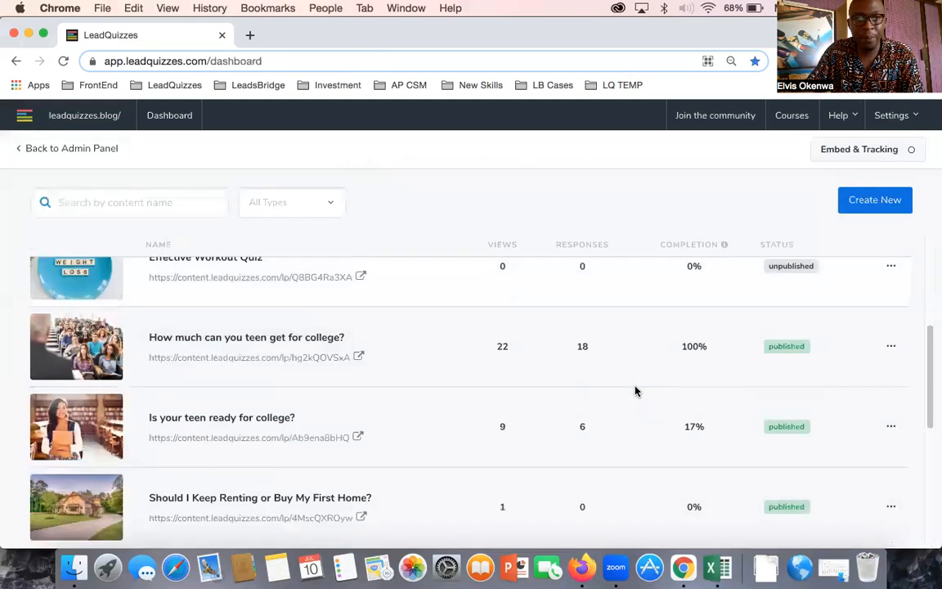
scroll(636, 392, "down", 8)
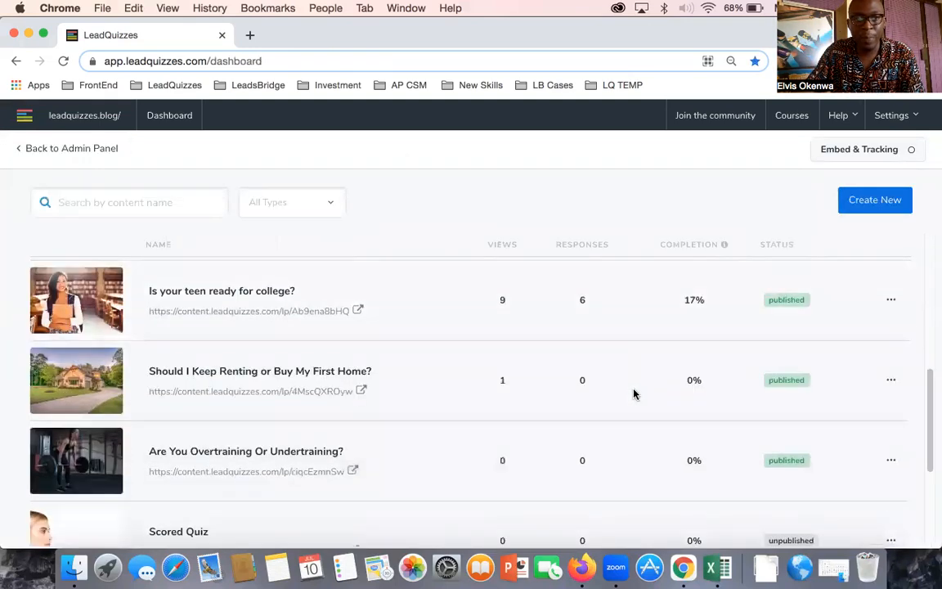
left_click(881, 198)
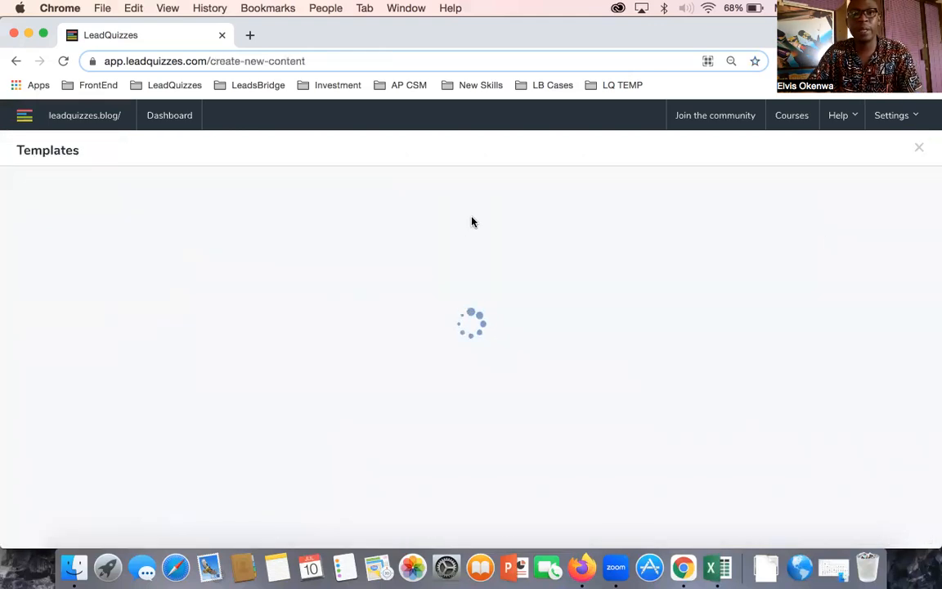
left_click(539, 197)
type("meta")
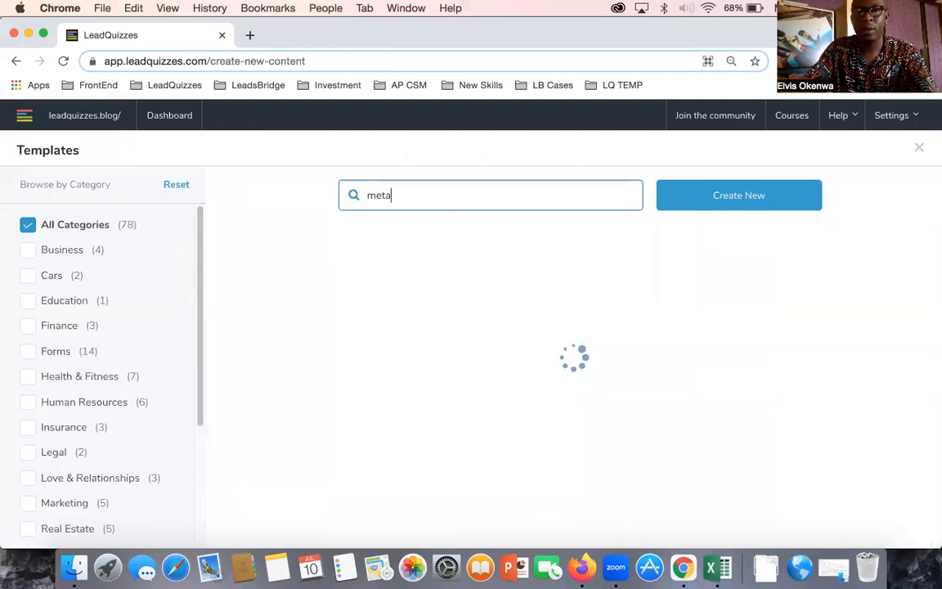
mouse_move(462, 292)
left_click(489, 302)
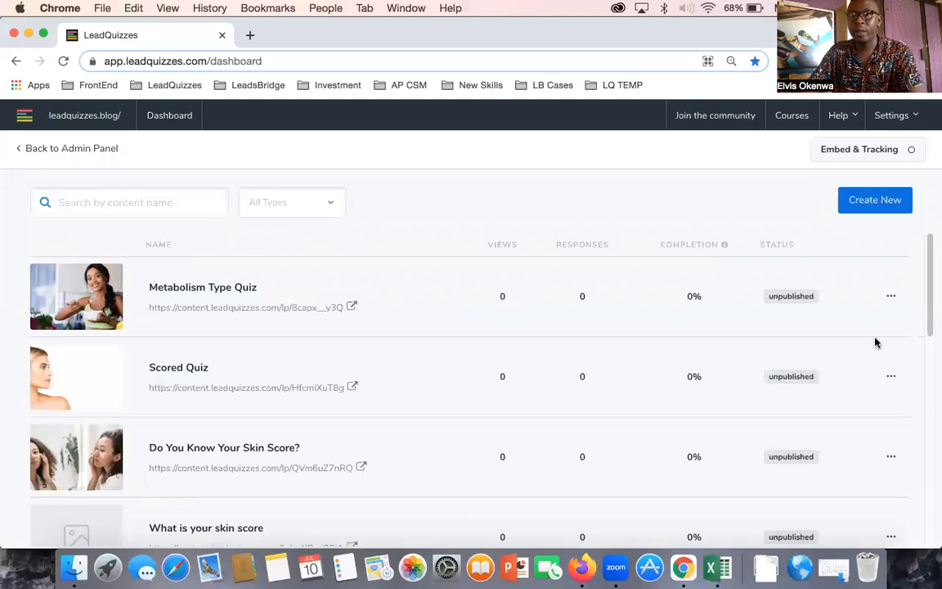
Open the Metabolism Type Quiz for editing and start its preview in the design view
left_click(892, 297)
left_click(787, 323)
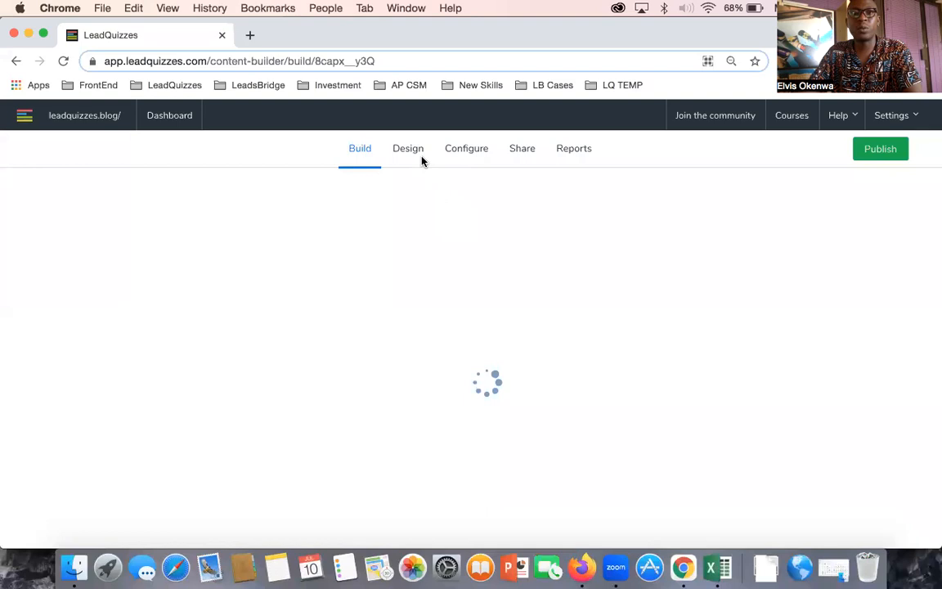
left_click(408, 152)
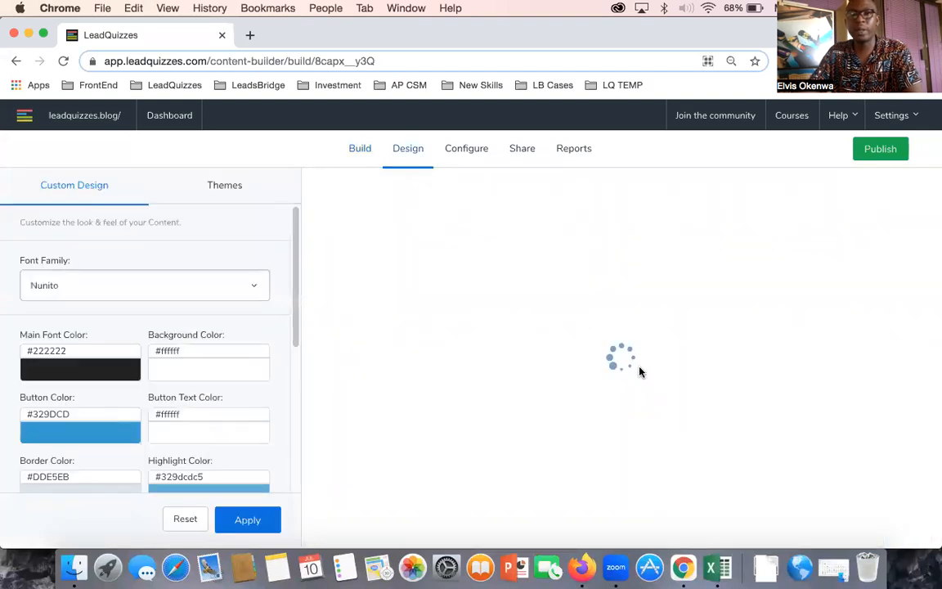
left_click(622, 532)
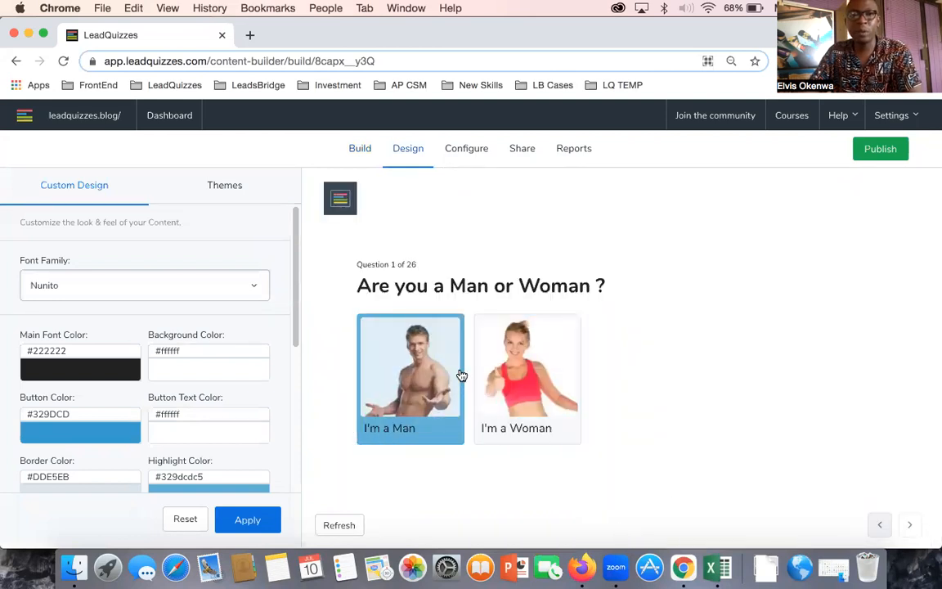
Answer the preview with "I'm a Man" and age 30s, and go back to try the 40s branch
left_click(409, 393)
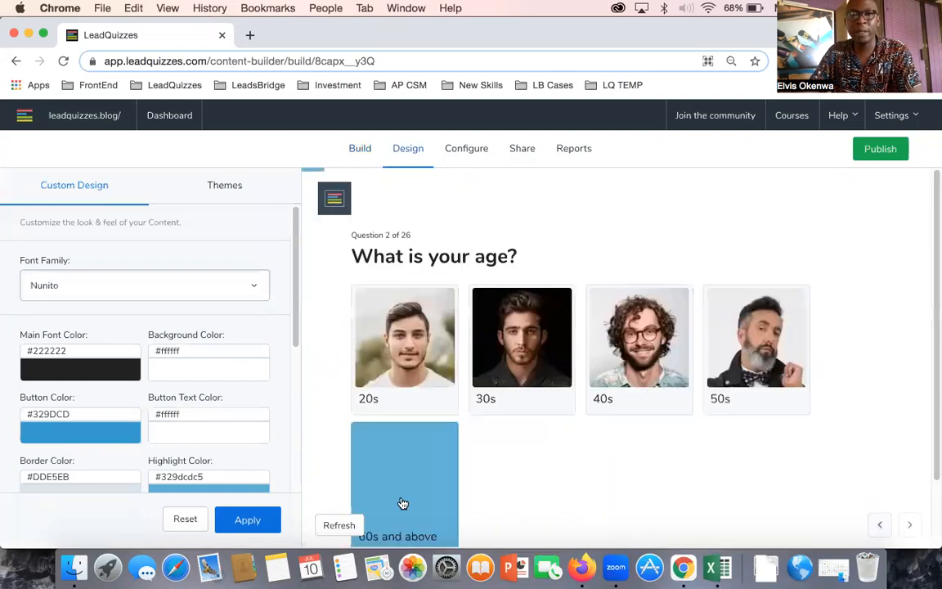
scroll(410, 452, "down", 1)
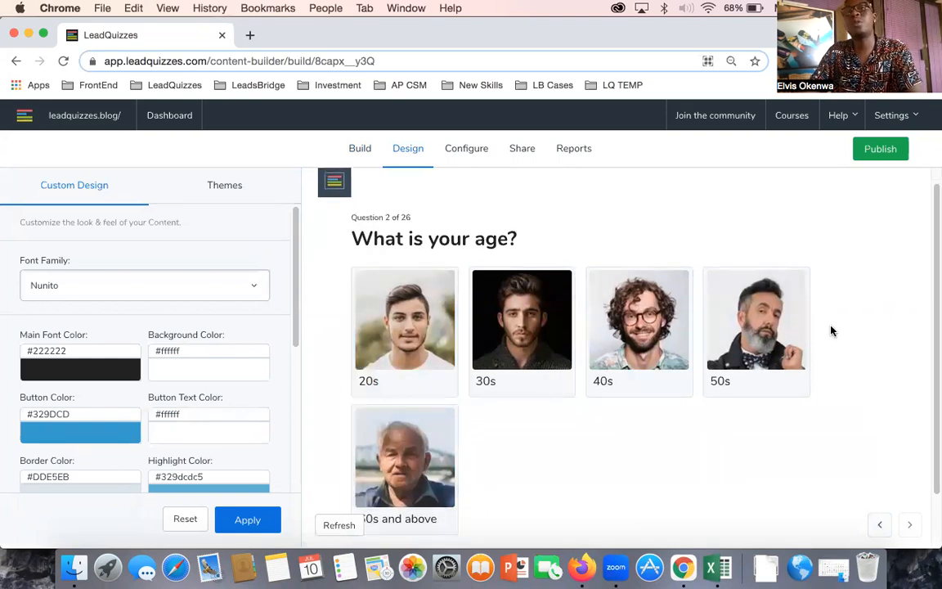
left_click(525, 385)
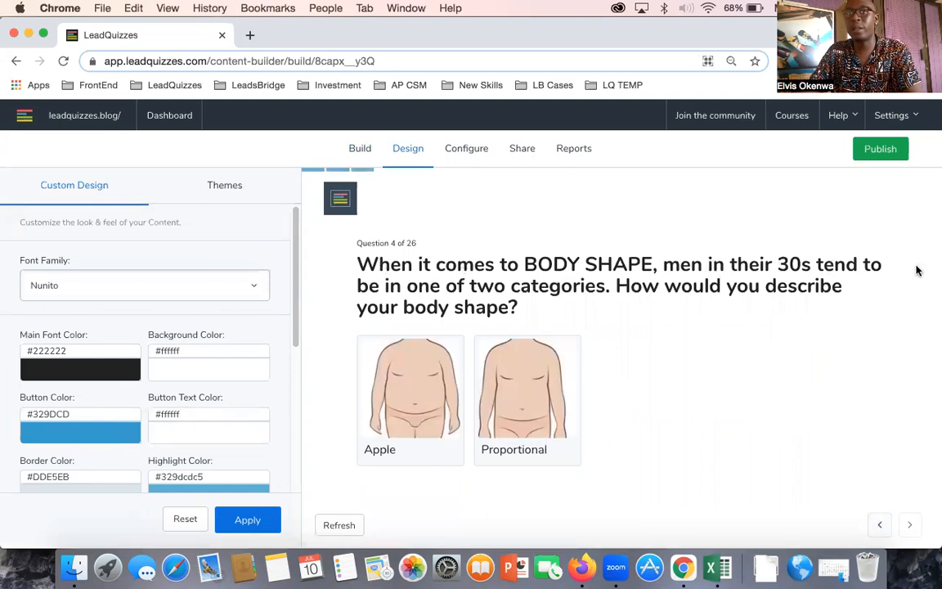
left_click(880, 525)
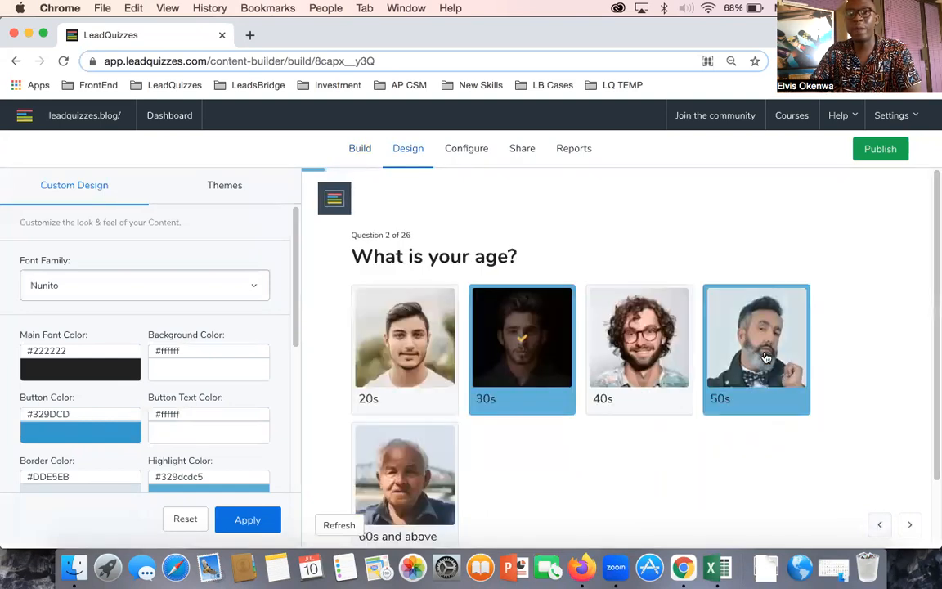
left_click(664, 409)
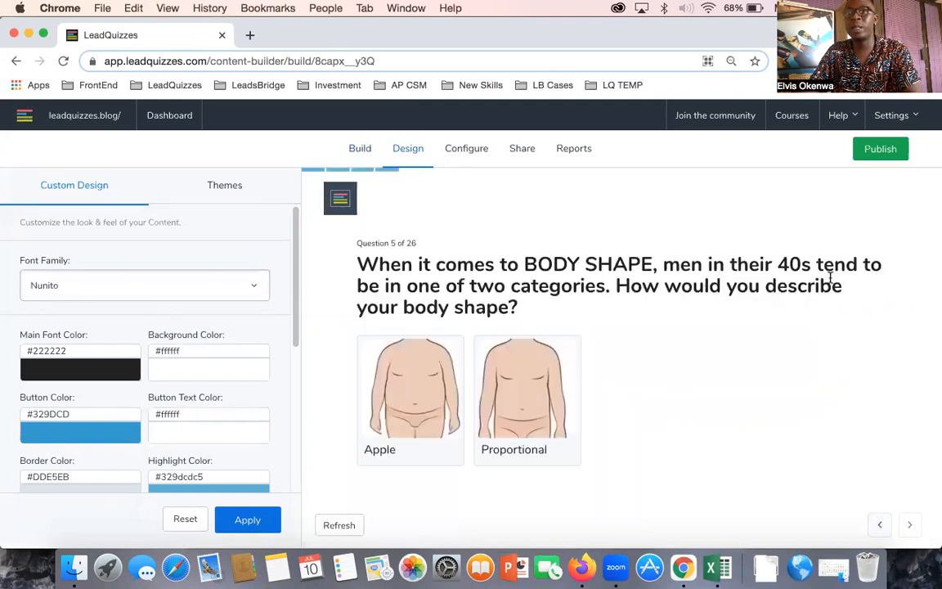
Return to the preview's first question and answer "I'm a Woman" to test that branch
left_click(880, 525)
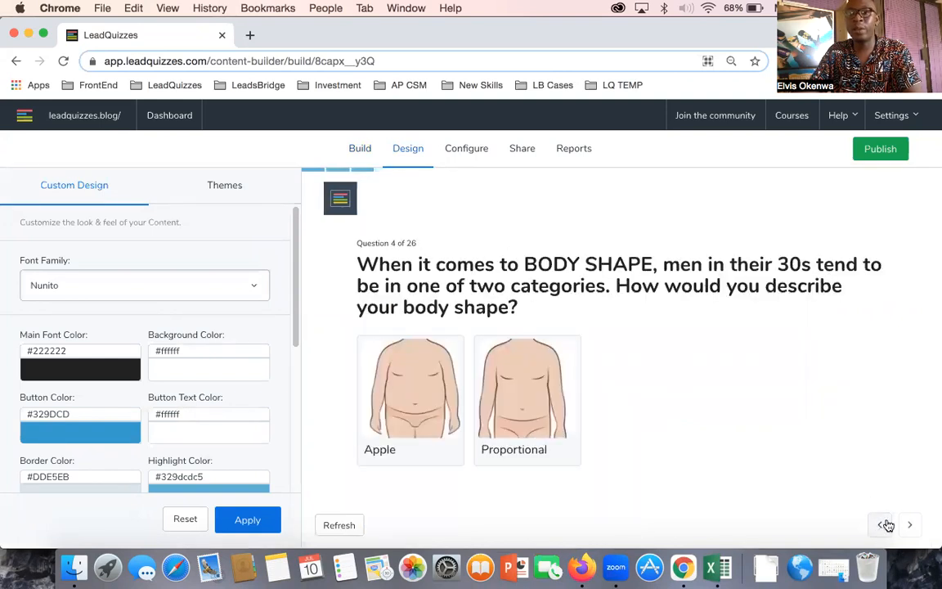
left_click(880, 525)
left_click(880, 526)
left_click(541, 404)
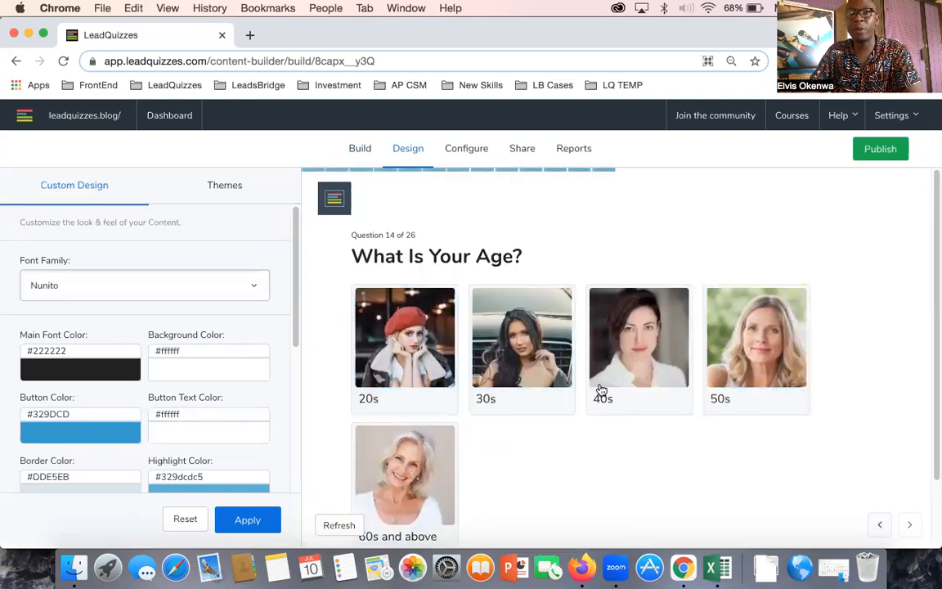
Return to the quiz's build view and examine its start screen and branched content elements
left_click(358, 150)
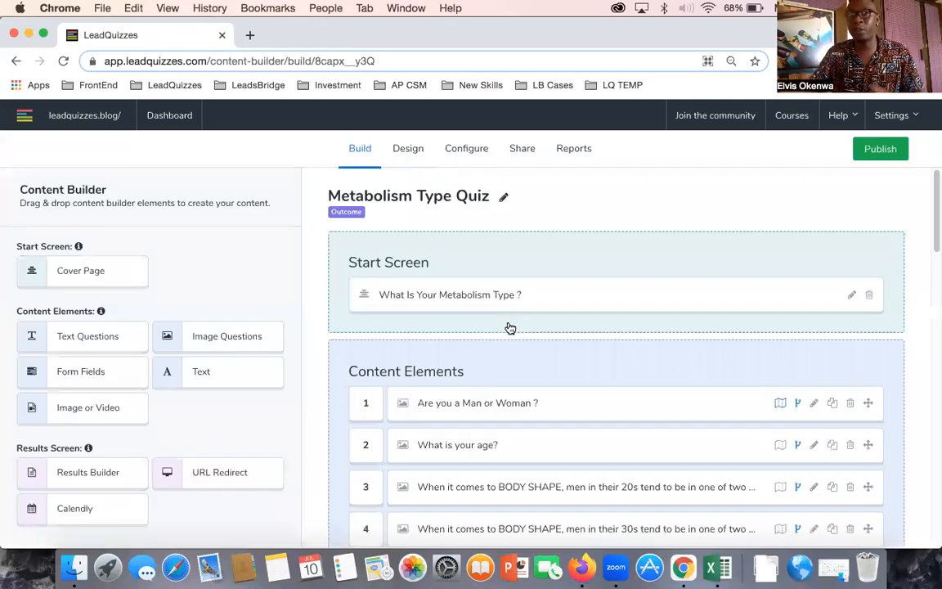
scroll(510, 328, "down", 1)
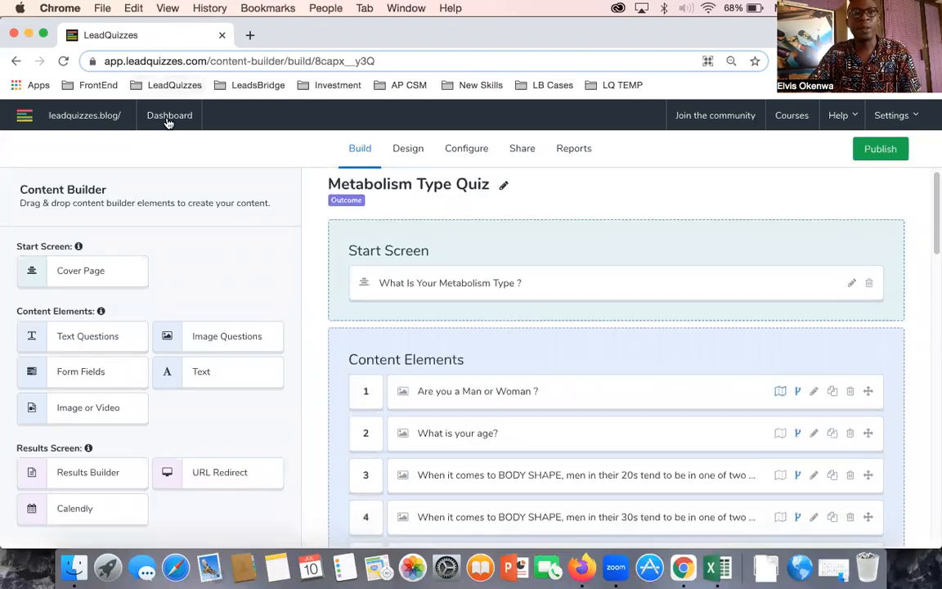
scroll(556, 245, "up", 1)
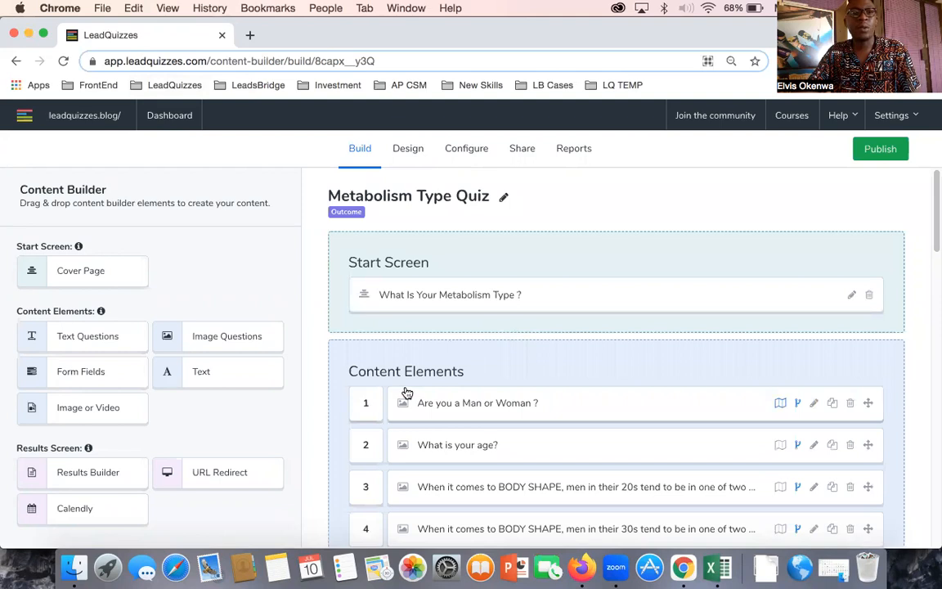
scroll(406, 394, "down", 1)
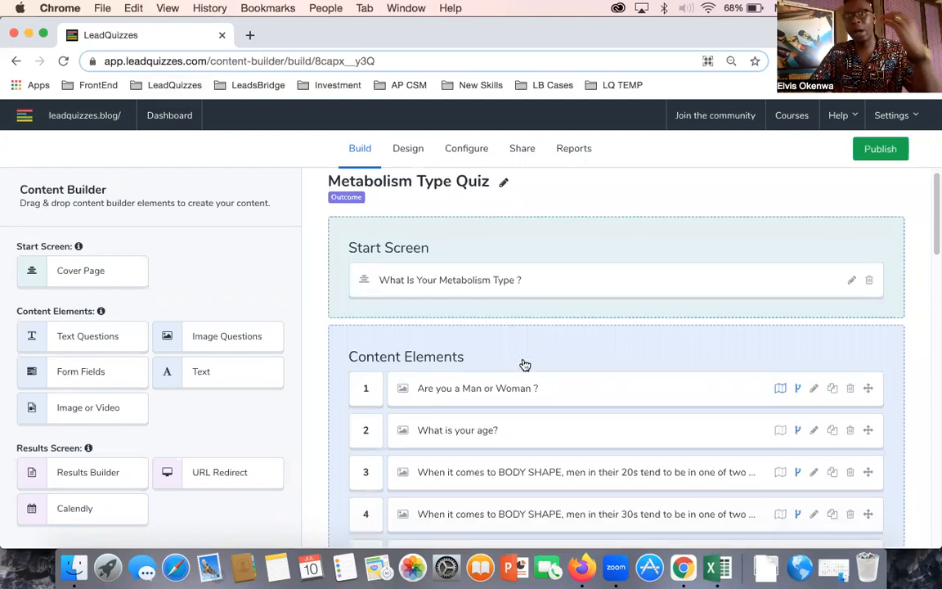
Review the quiz's content elements from the man-or-woman question through the women's body shape and description questions
scroll(525, 365, "down", 5)
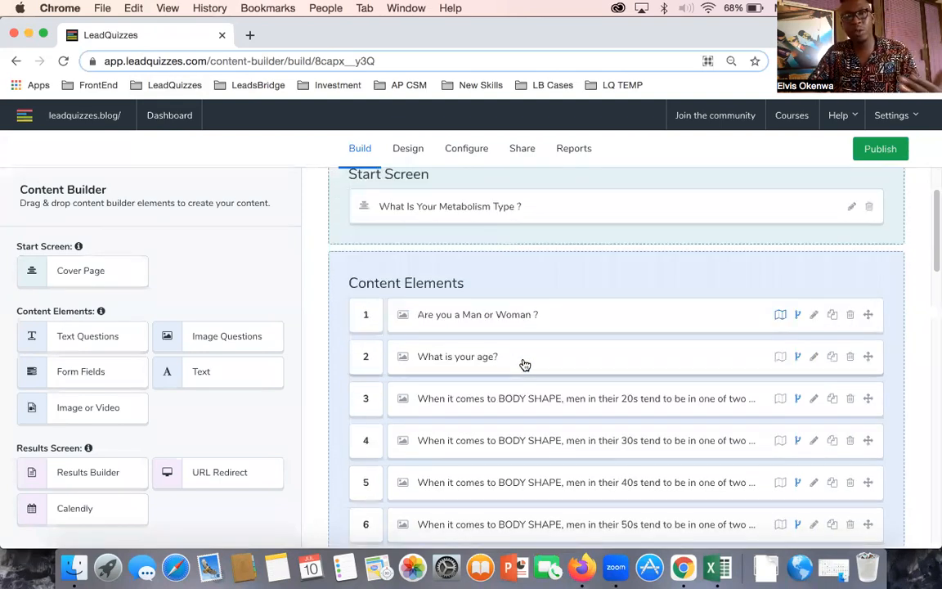
scroll(525, 365, "down", 2)
scroll(525, 365, "down", 15)
scroll(525, 365, "up", 7)
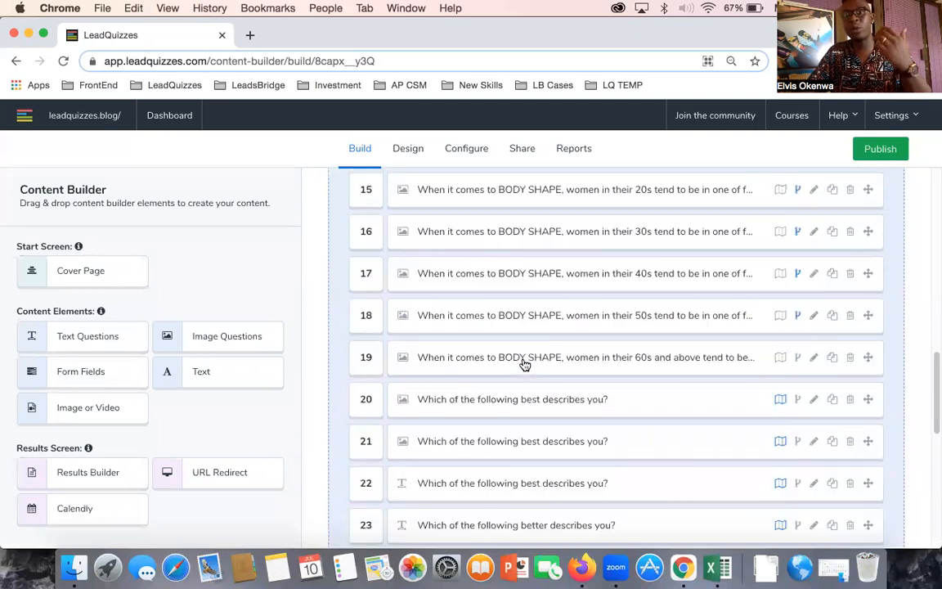
scroll(525, 365, "up", 15)
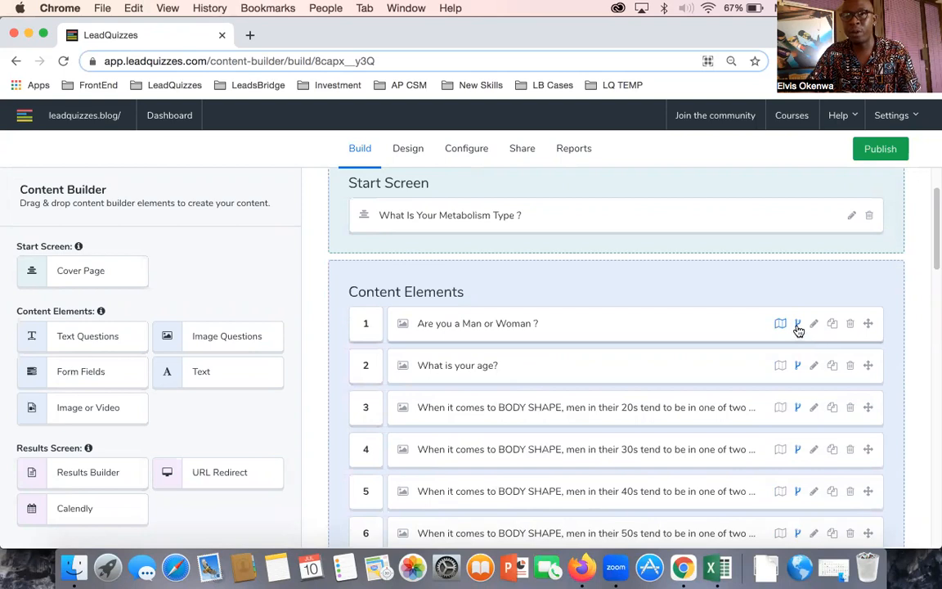
scroll(601, 330, "up", 2)
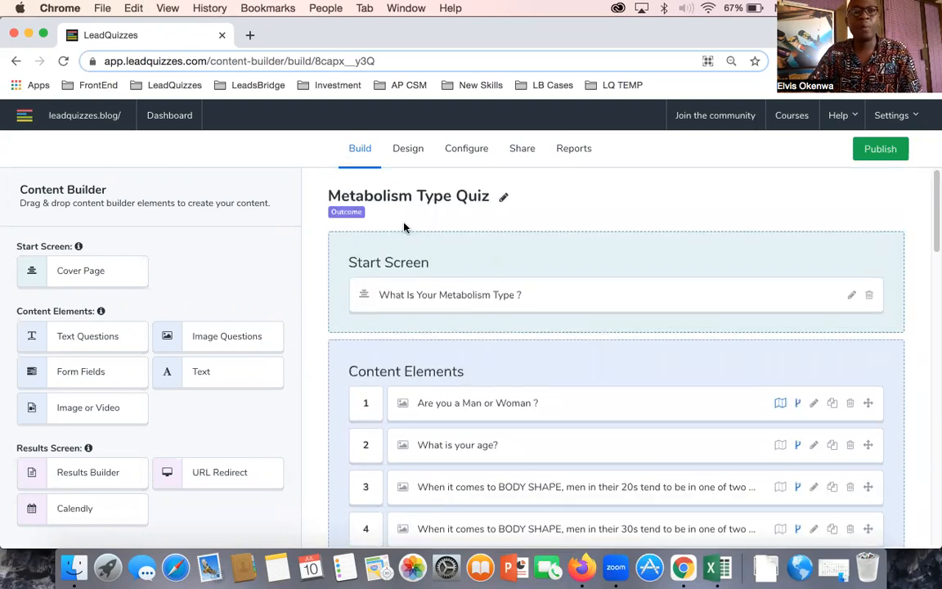
Go to the quiz's design view and examine its custom font and color settings
left_click(406, 151)
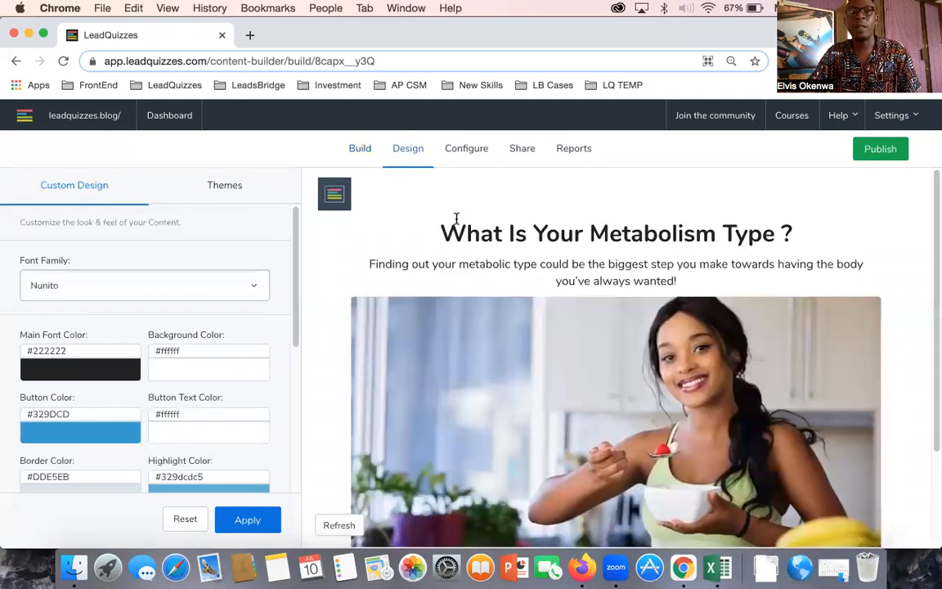
scroll(424, 343, "down", 2)
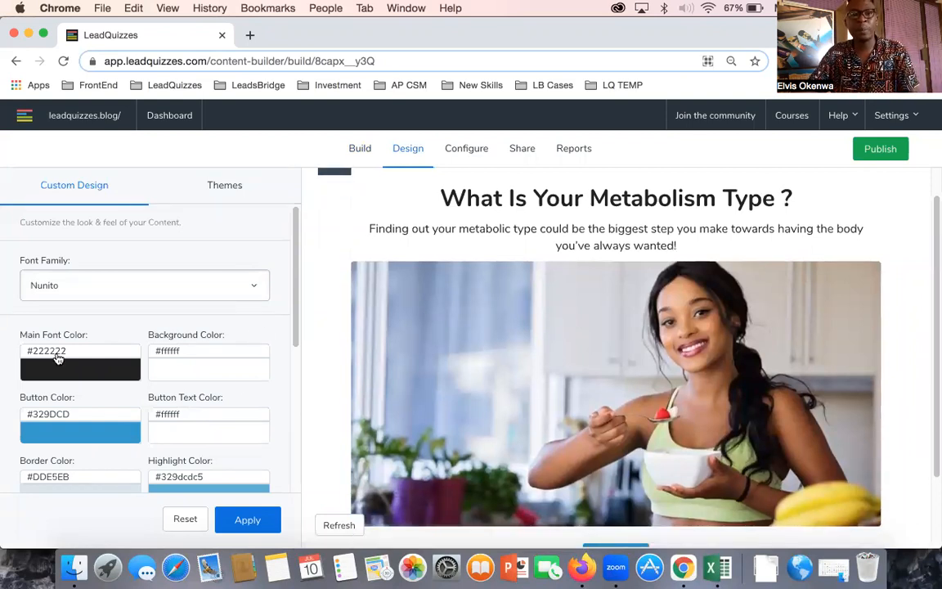
scroll(204, 364, "down", 3)
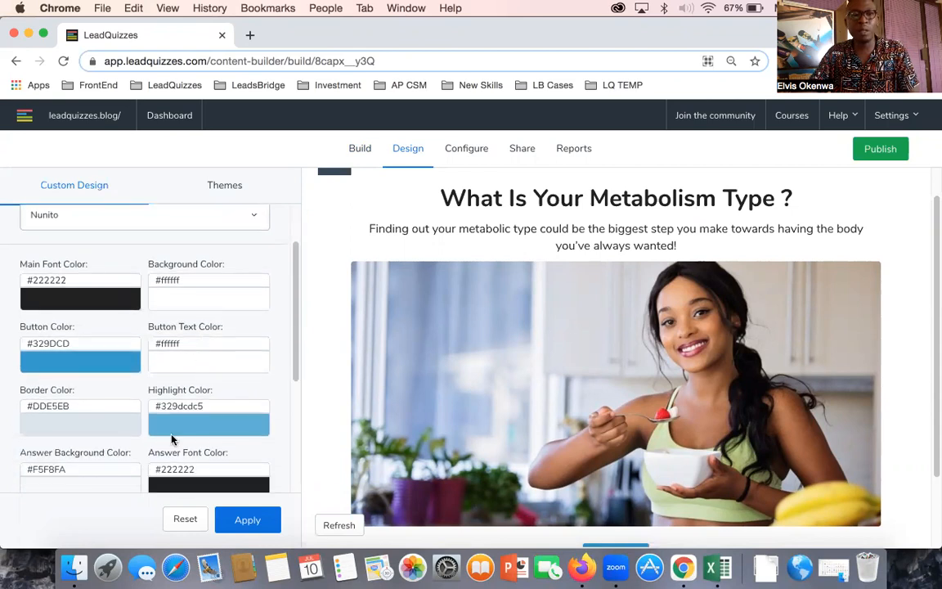
Try the pre-designed Robin Hood theme on the quiz, and switch it to Dark Blue
left_click(231, 187)
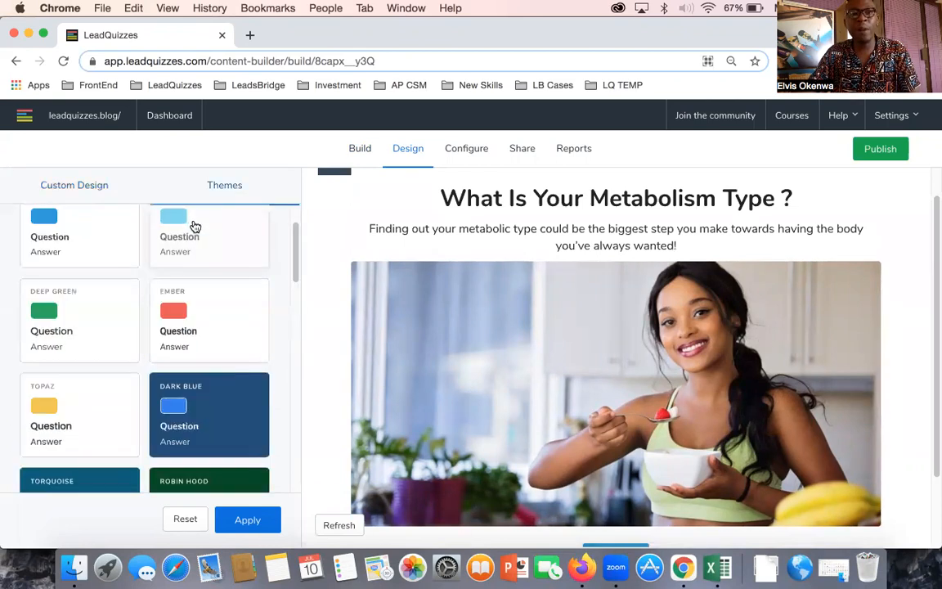
scroll(233, 335, "down", 5)
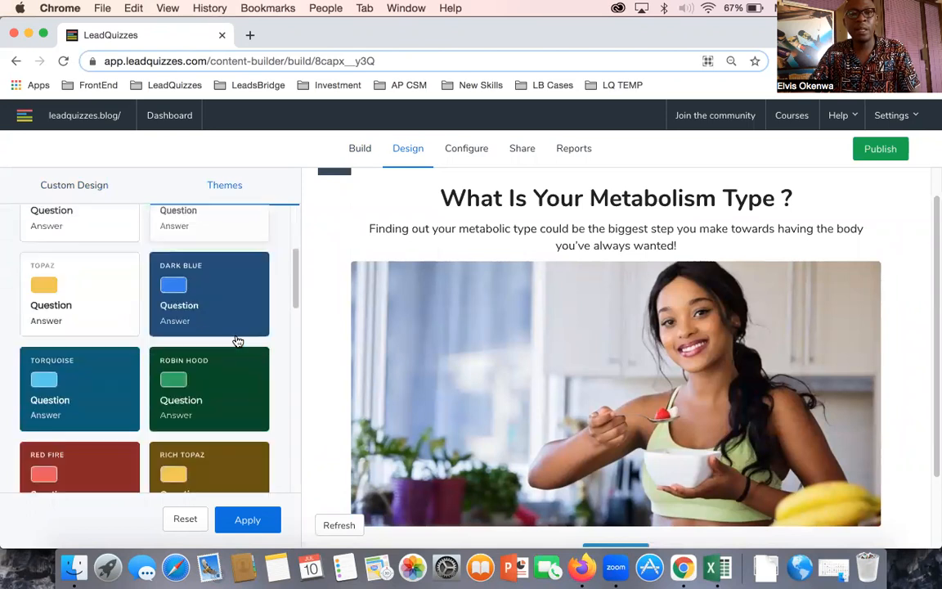
scroll(237, 342, "down", 1)
left_click(237, 349)
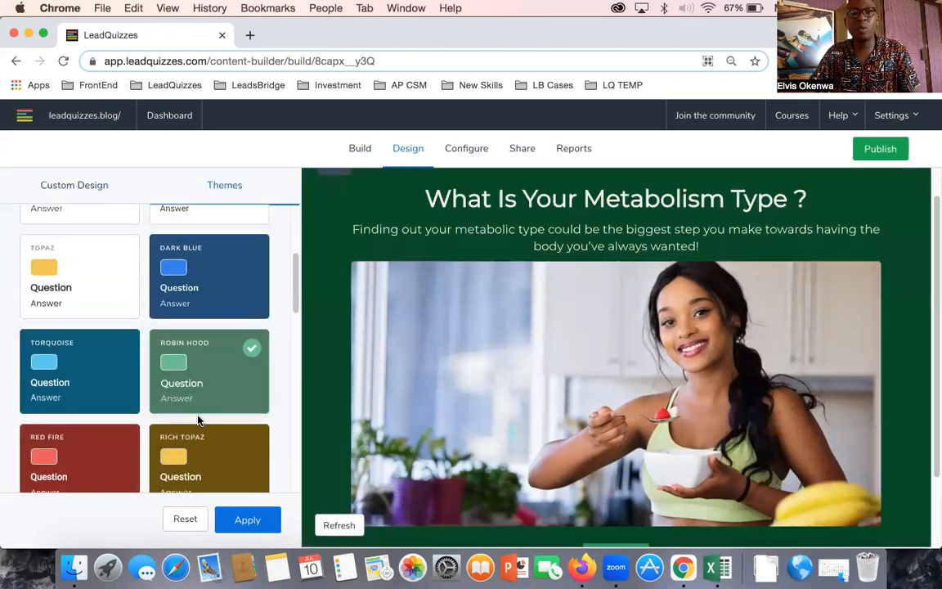
left_click(236, 288)
scroll(613, 239, "down", 3)
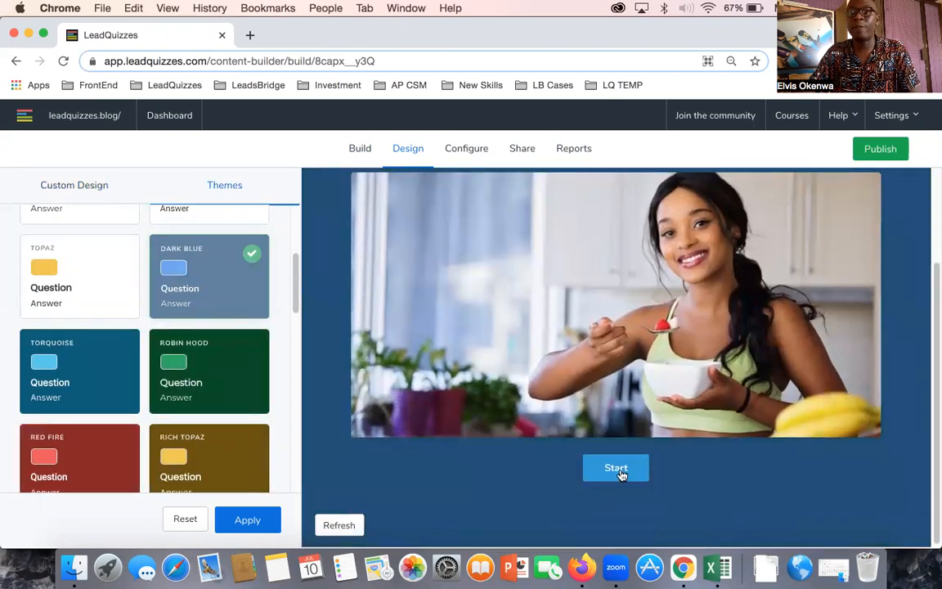
Start the themed quiz preview, try the Torquoise theme on the first question, and browse the remaining themes
left_click(609, 471)
left_click(98, 360)
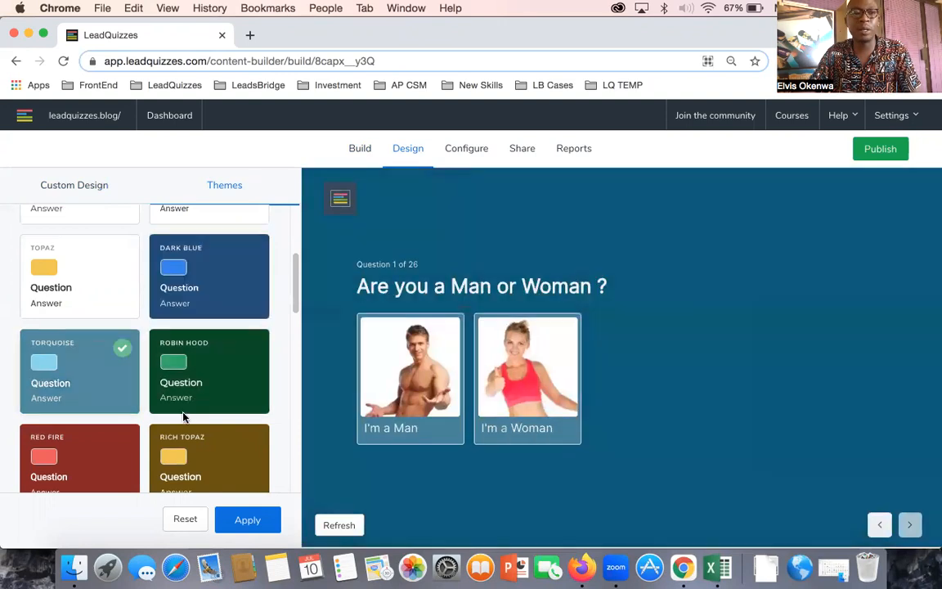
scroll(205, 409, "down", 10)
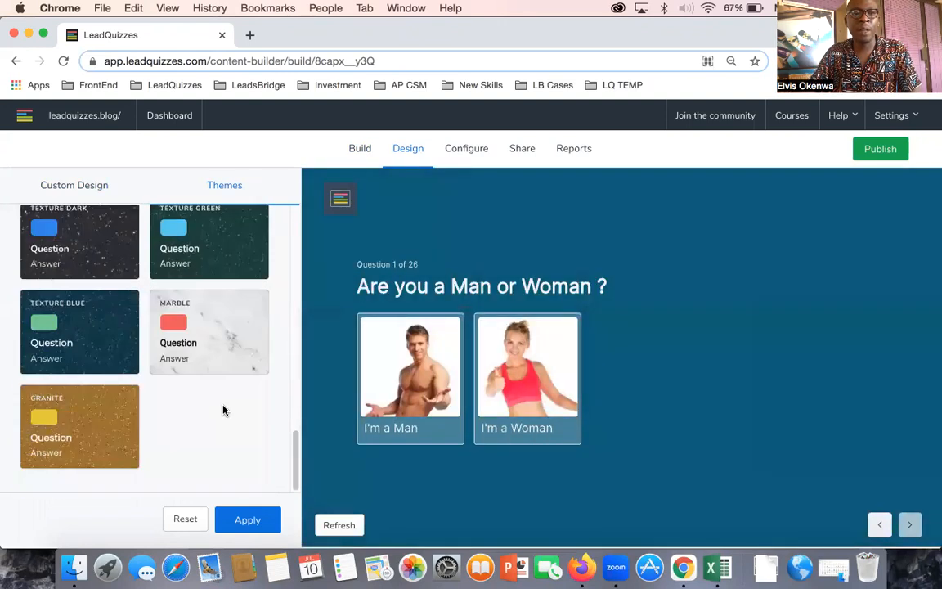
scroll(225, 409, "up", 10)
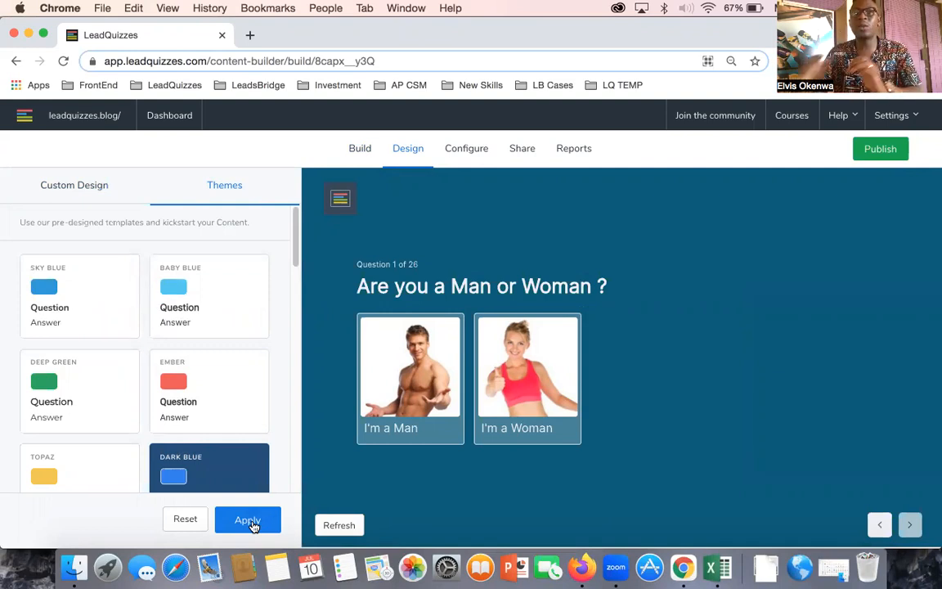
Upload pexels-pixabay-327533.jpg as the custom design's background image, and remove it again
left_click(103, 175)
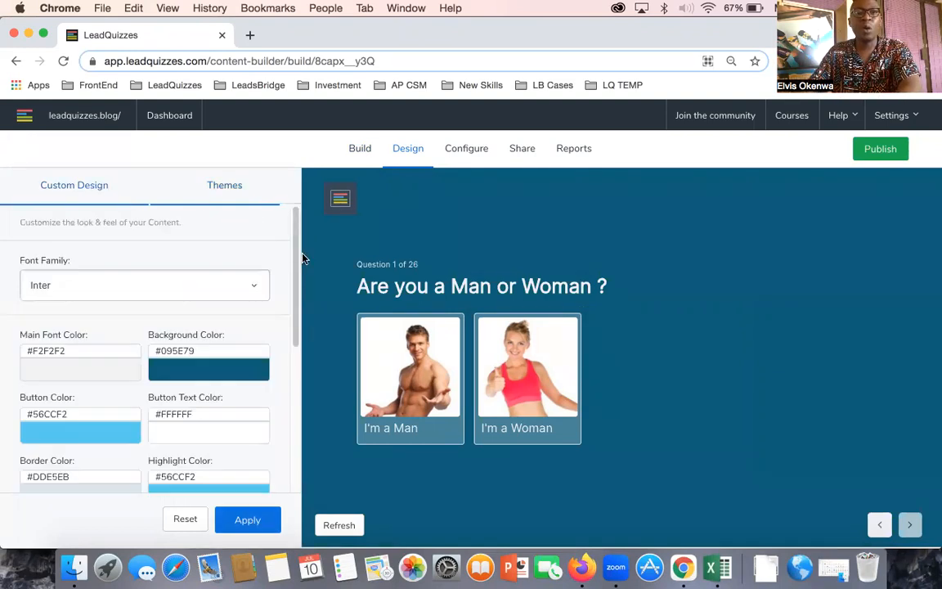
scroll(253, 368, "down", 5)
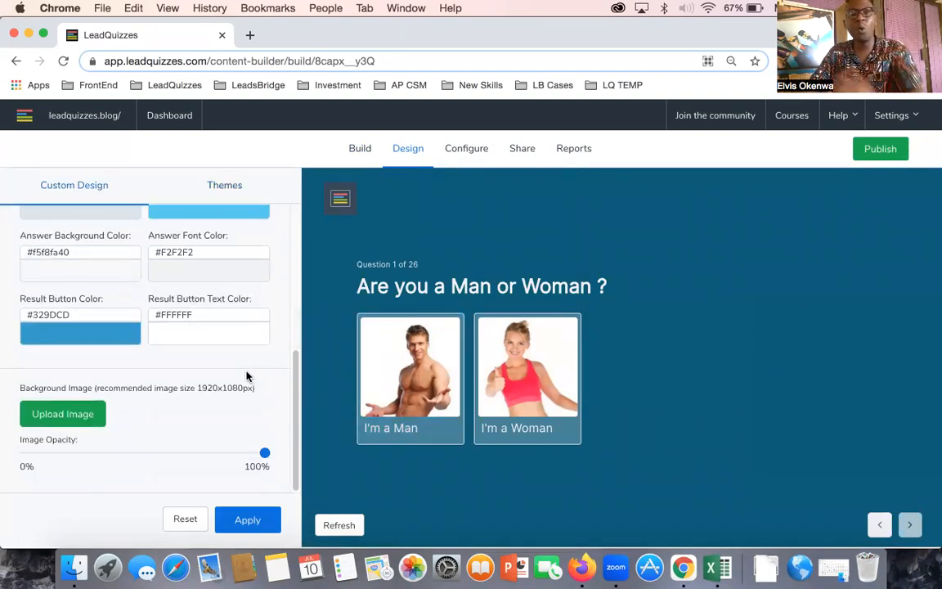
left_click(82, 417)
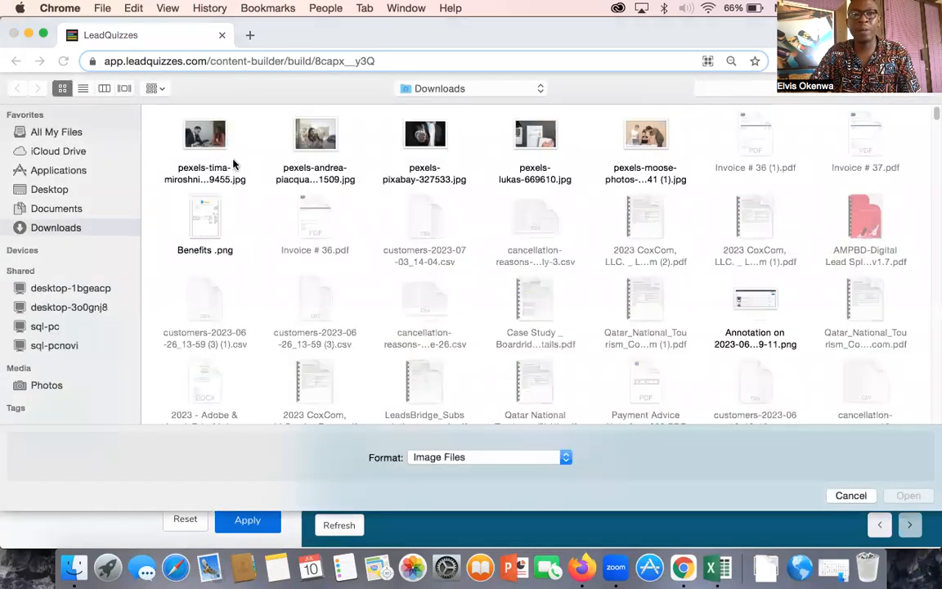
left_click(433, 139)
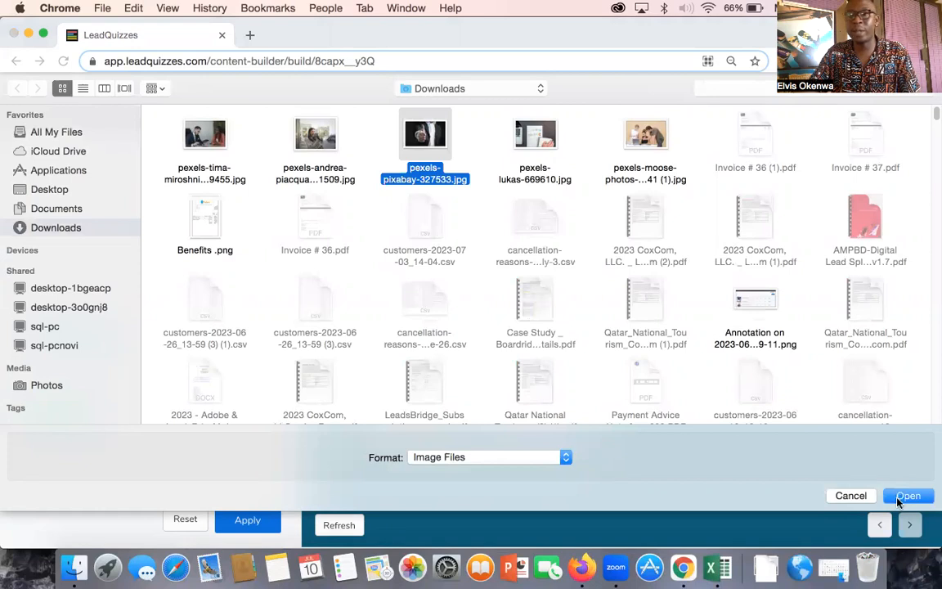
left_click(908, 496)
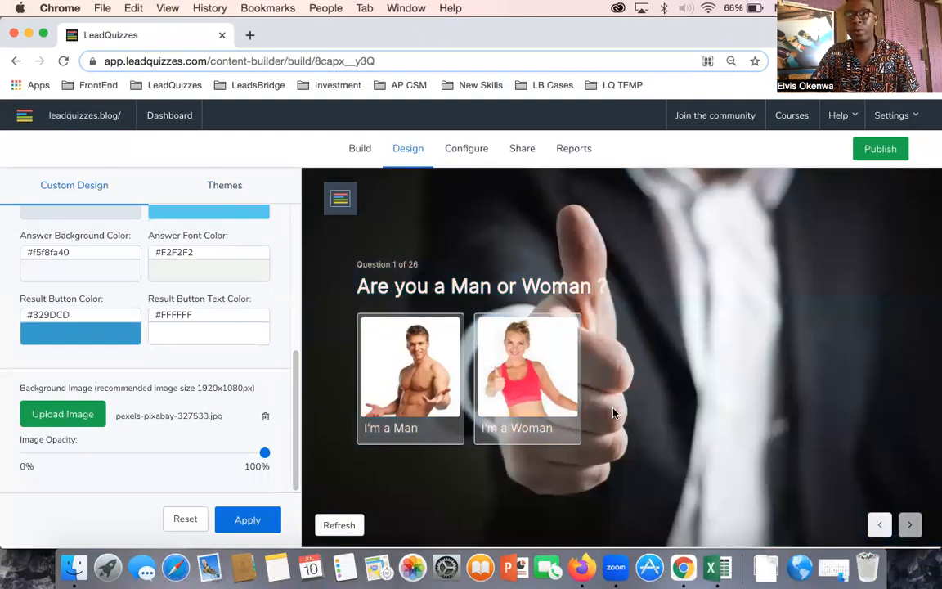
left_click(249, 416)
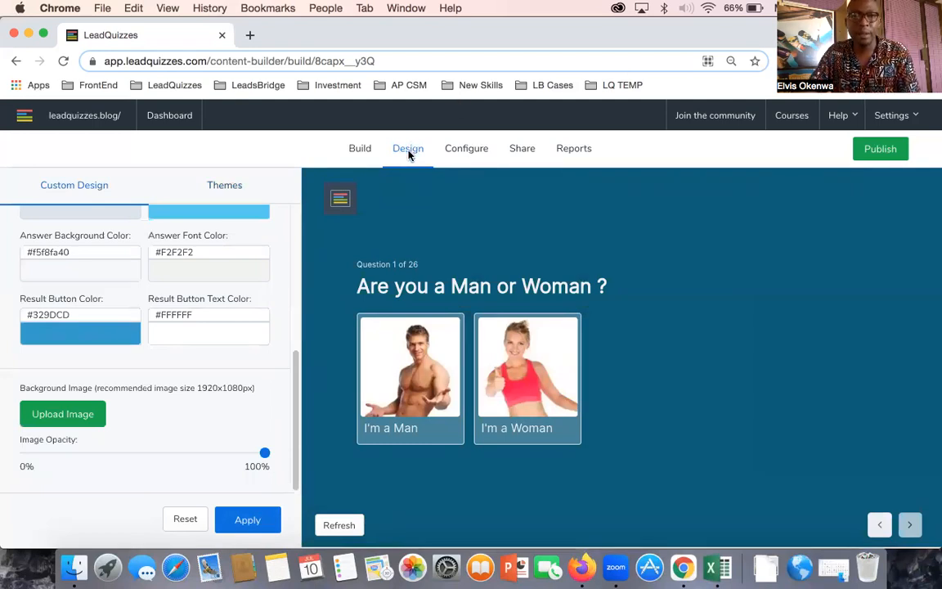
Go to the quiz's general configuration and examine the meta information, company branding and privacy policy settings
left_click(461, 160)
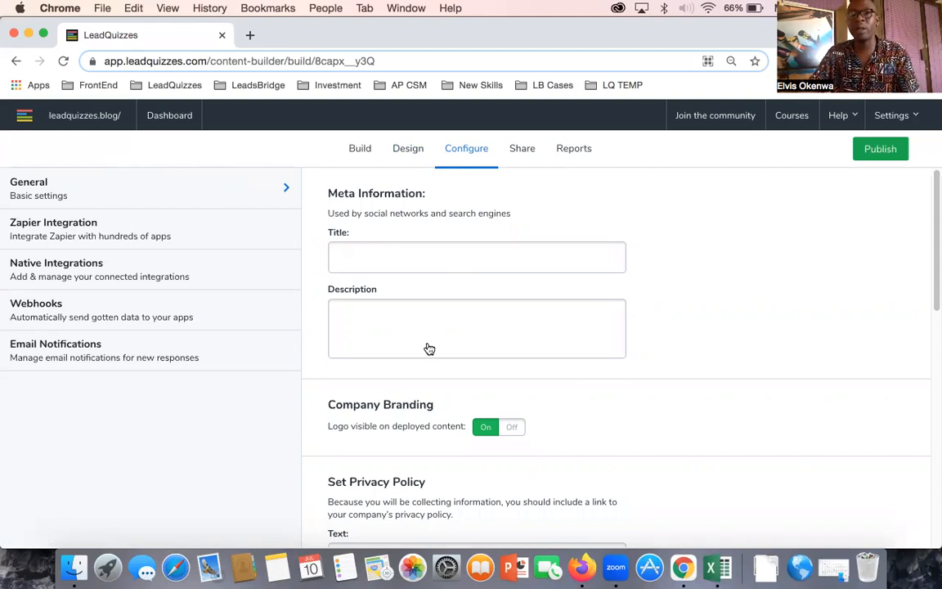
scroll(445, 336, "down", 3)
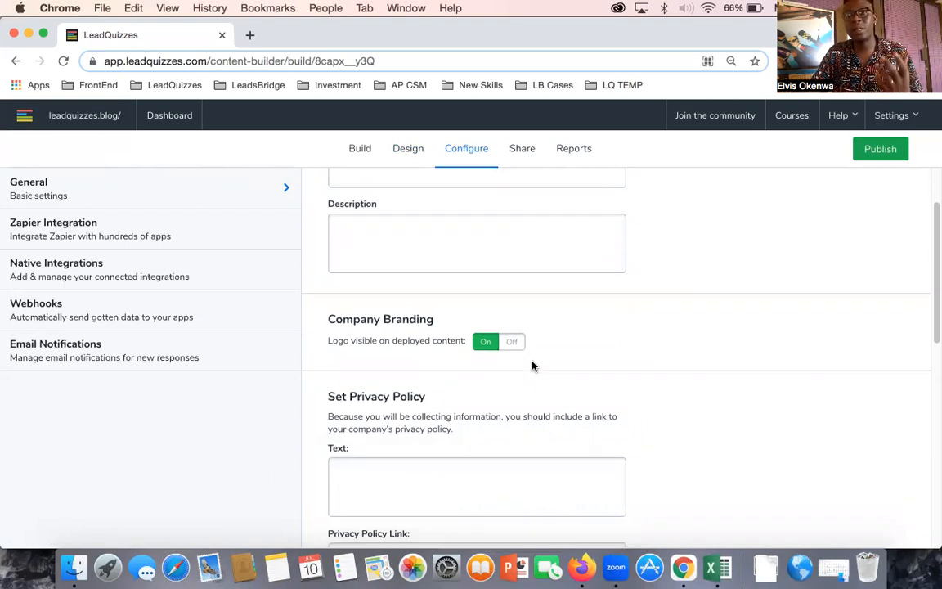
scroll(532, 364, "down", 8)
scroll(532, 365, "up", 10)
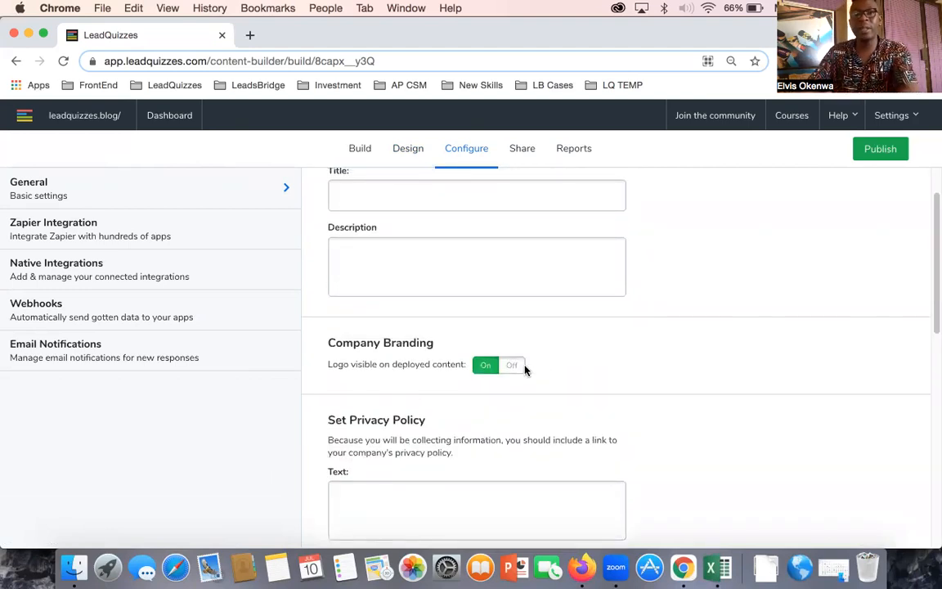
scroll(525, 370, "down", 3)
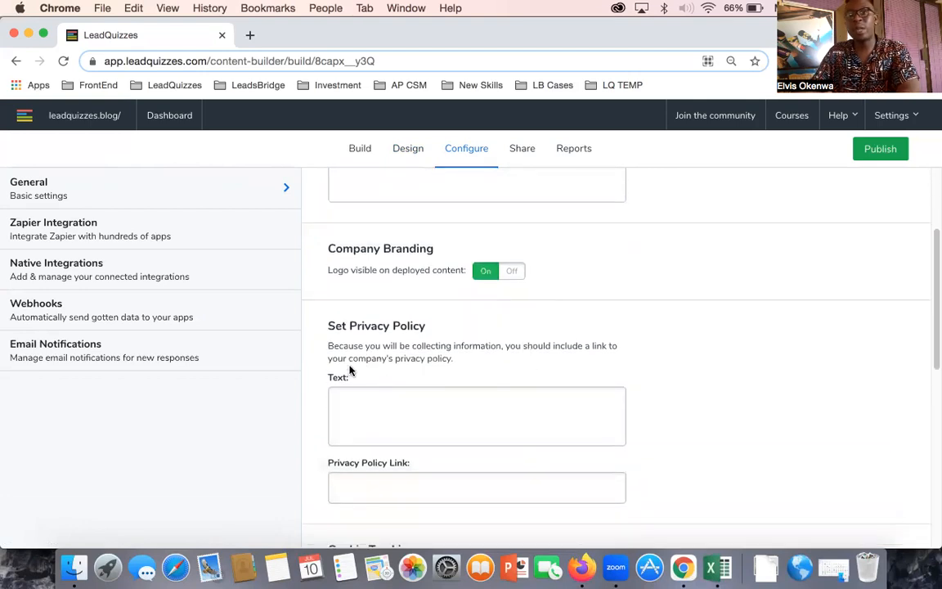
scroll(368, 368, "down", 2)
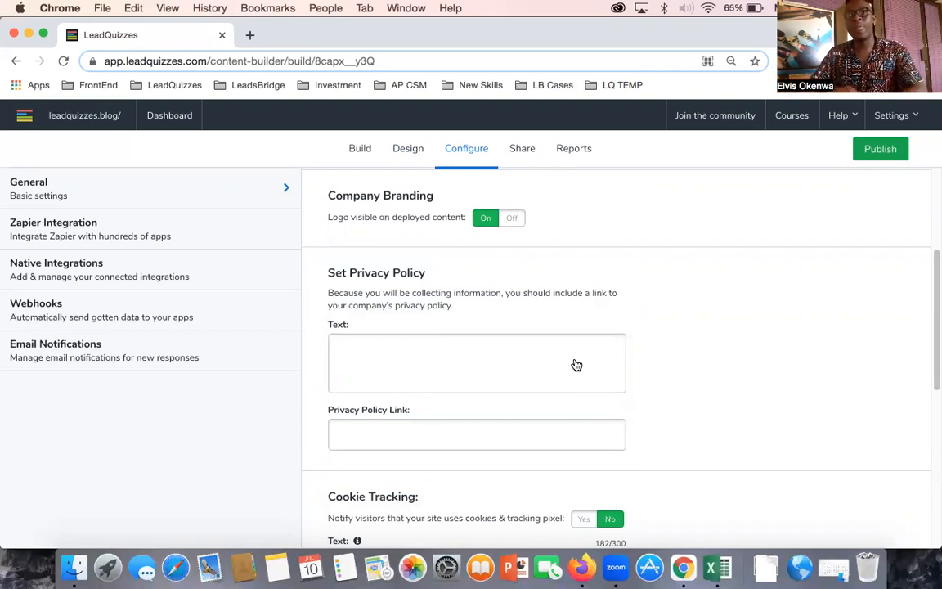
Turn on the cookie tracking notice that tells visitors the site uses cookies and a tracking pixel
scroll(576, 364, "down", 3)
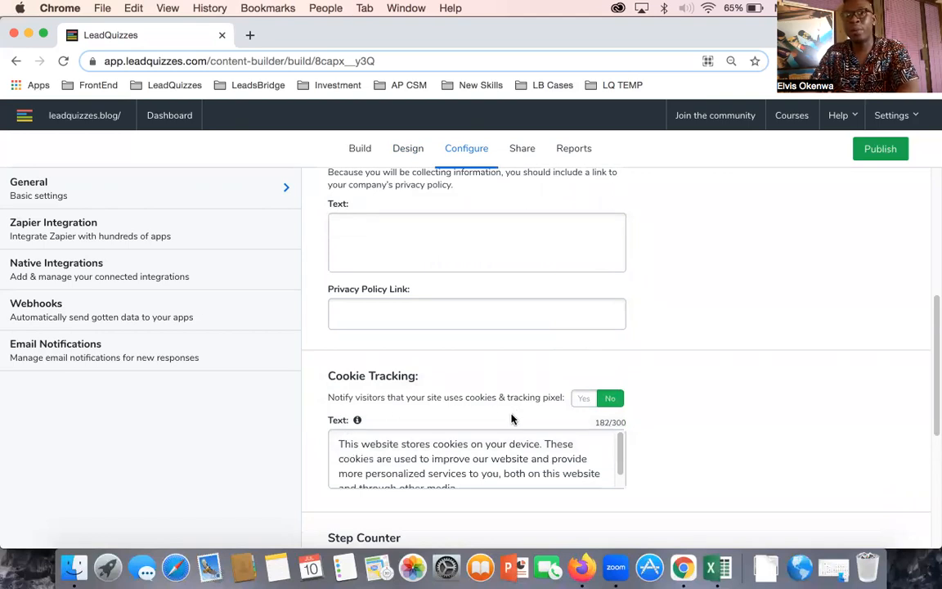
left_click(586, 400)
scroll(523, 426, "down", 1)
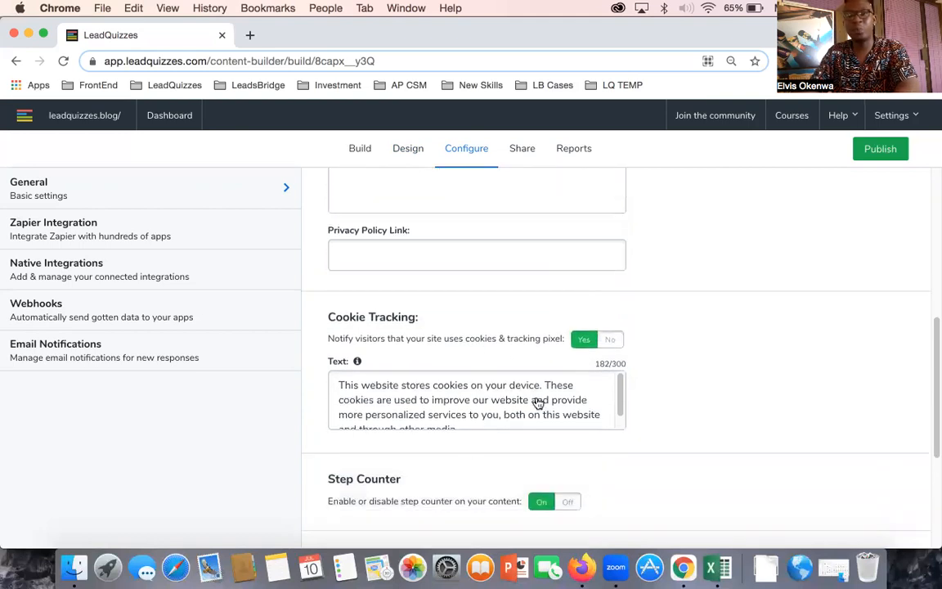
scroll(687, 374, "down", 1)
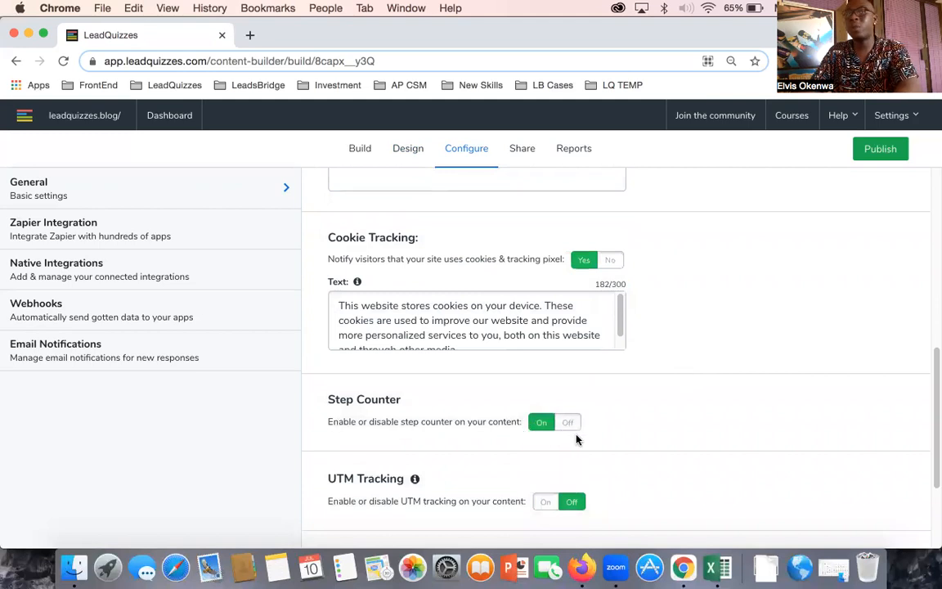
Return to the design view, start the quiz preview and highlight the step counter above the first question
left_click(375, 168)
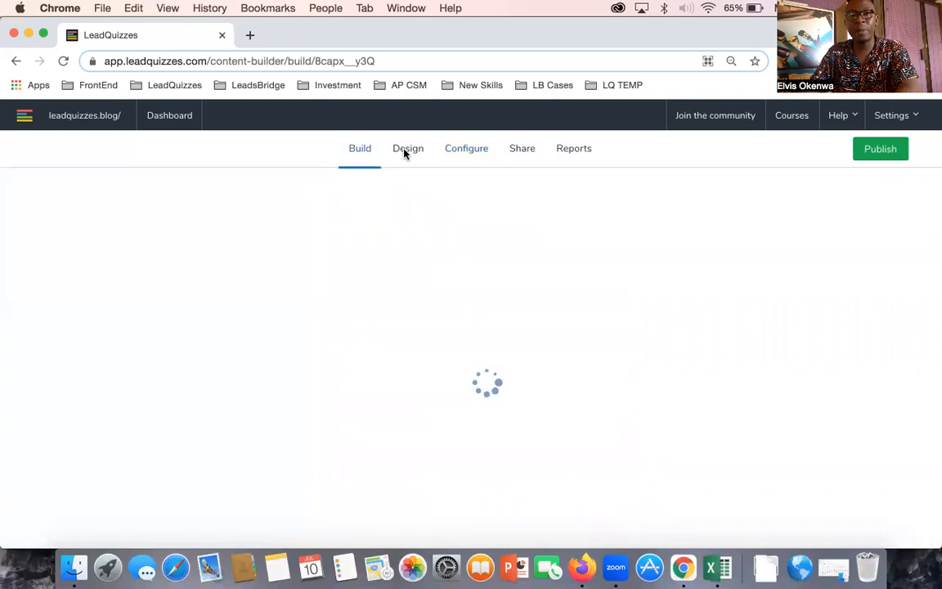
left_click(414, 152)
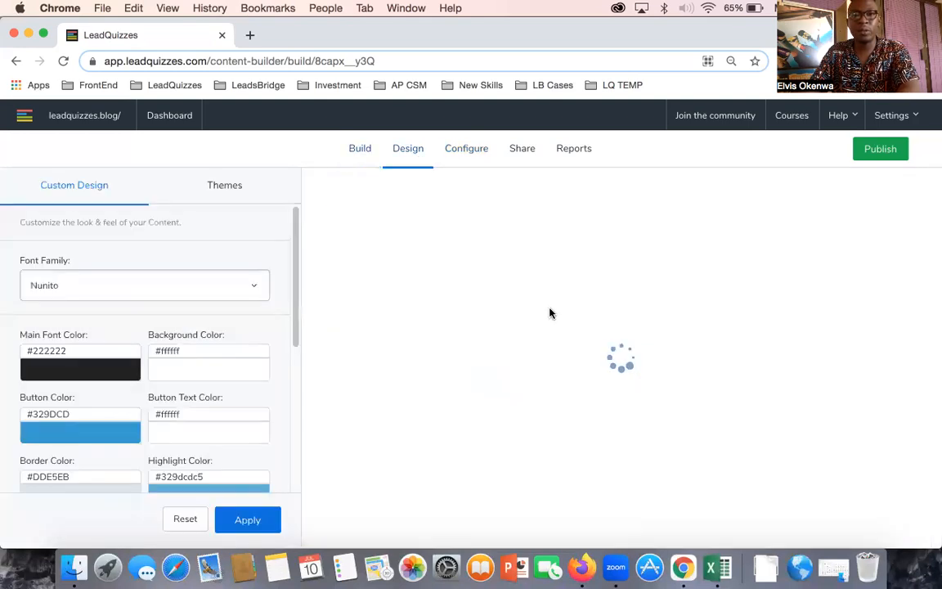
scroll(675, 418, "down", 2)
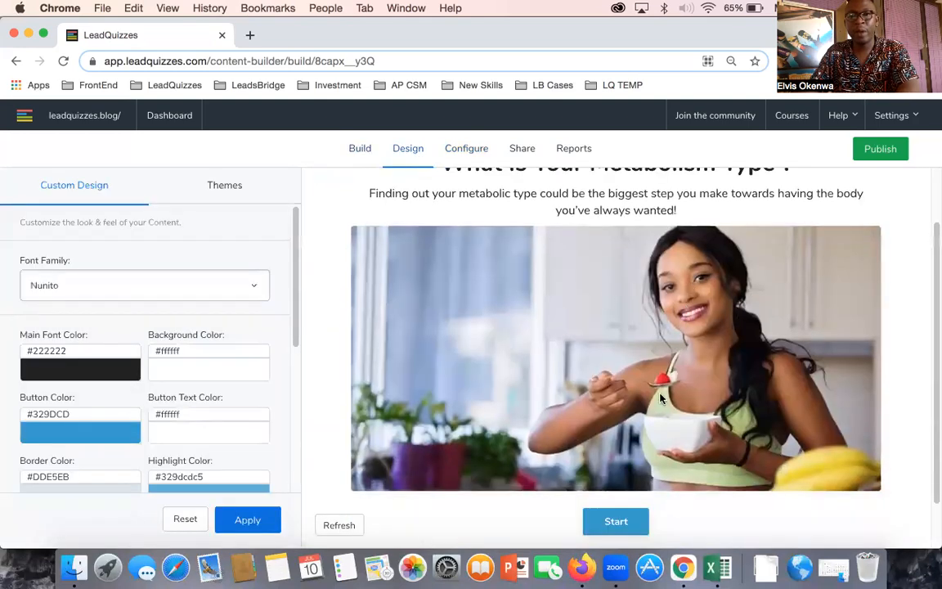
left_click(617, 530)
left_click_drag(409, 266, 353, 263)
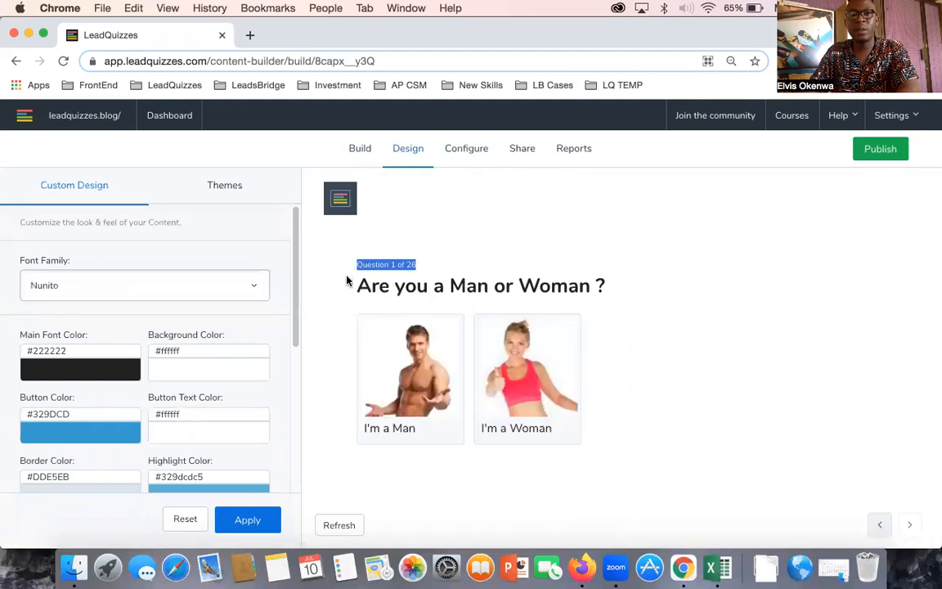
Return to the general configuration and try to turn on UTM tracking for the quiz
left_click(468, 149)
scroll(540, 377, "down", 10)
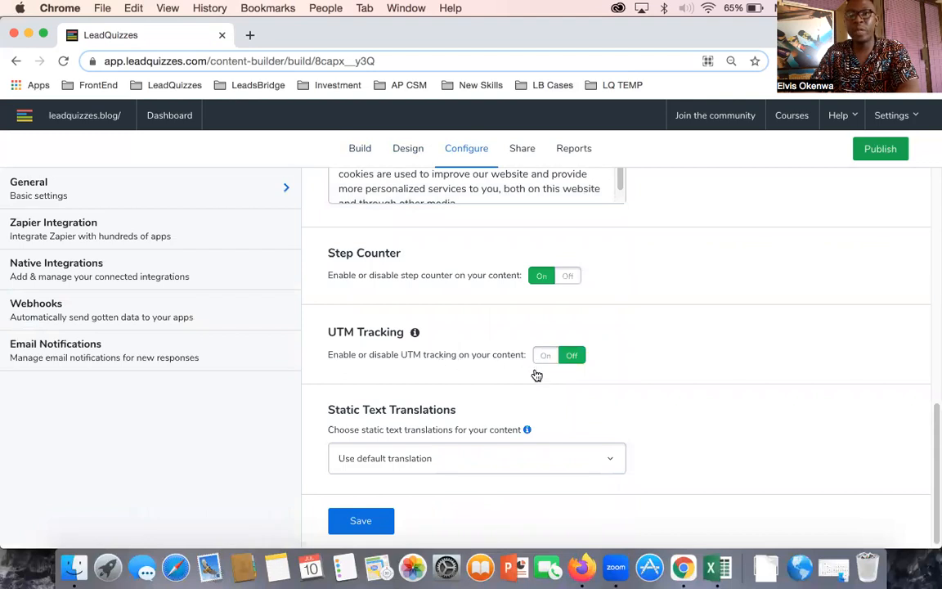
left_click(544, 357)
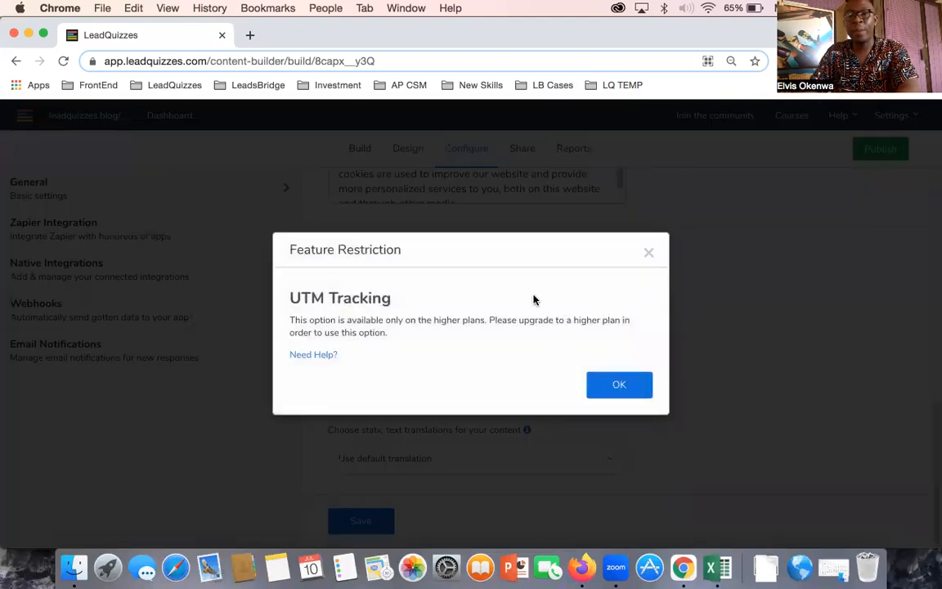
left_click(649, 255)
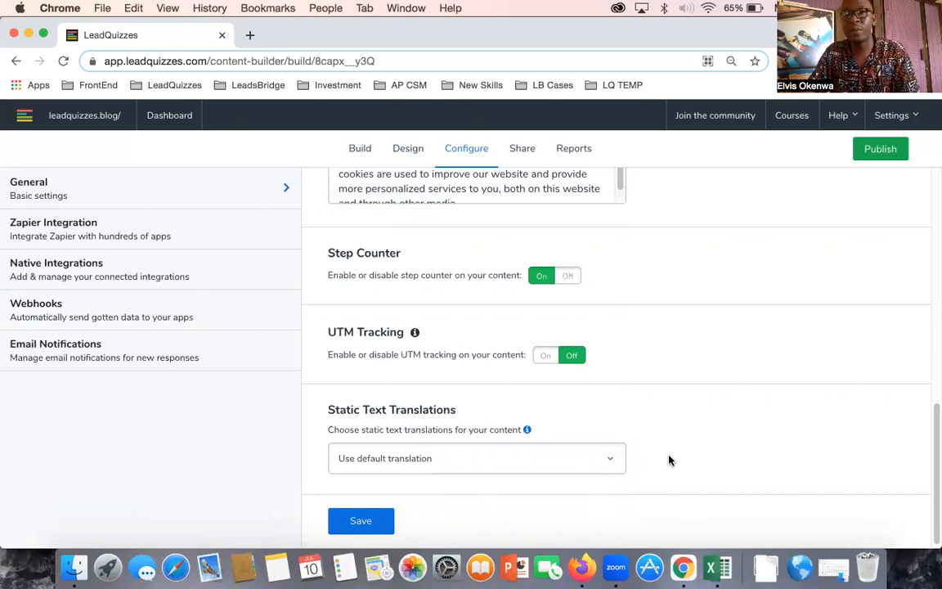
Check which static text translations can be chosen for the quiz, keeping the default translation
left_click(599, 466)
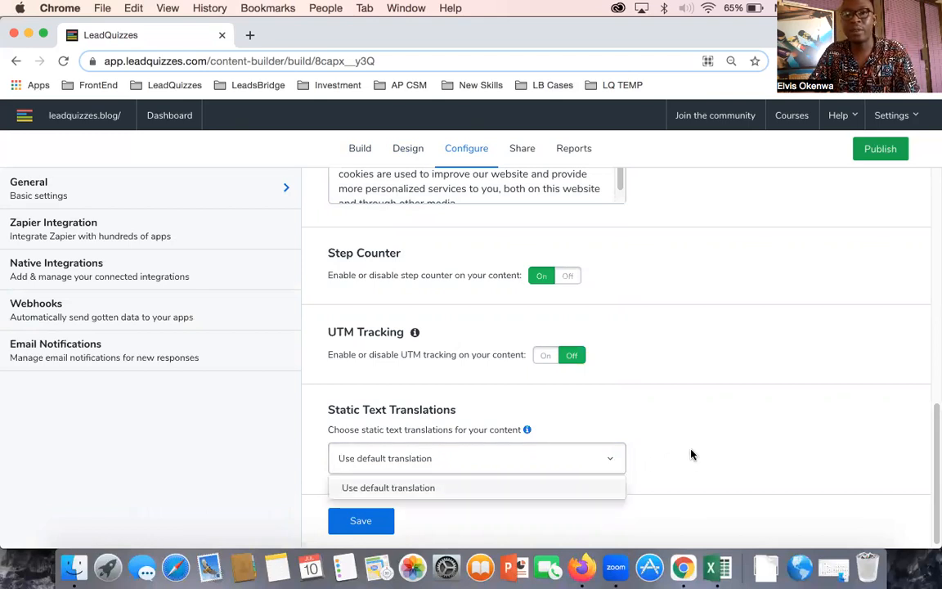
left_click(570, 486)
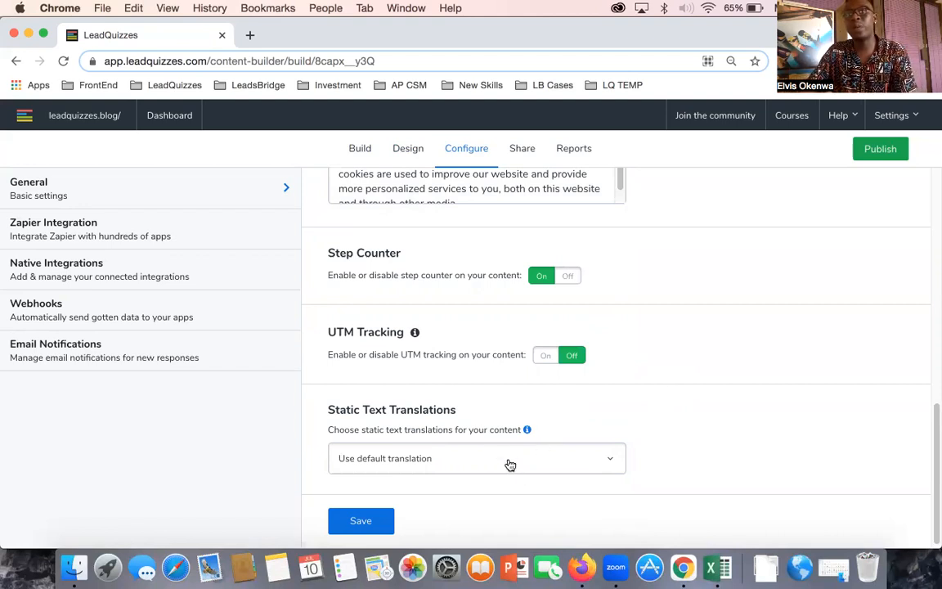
left_click(462, 468)
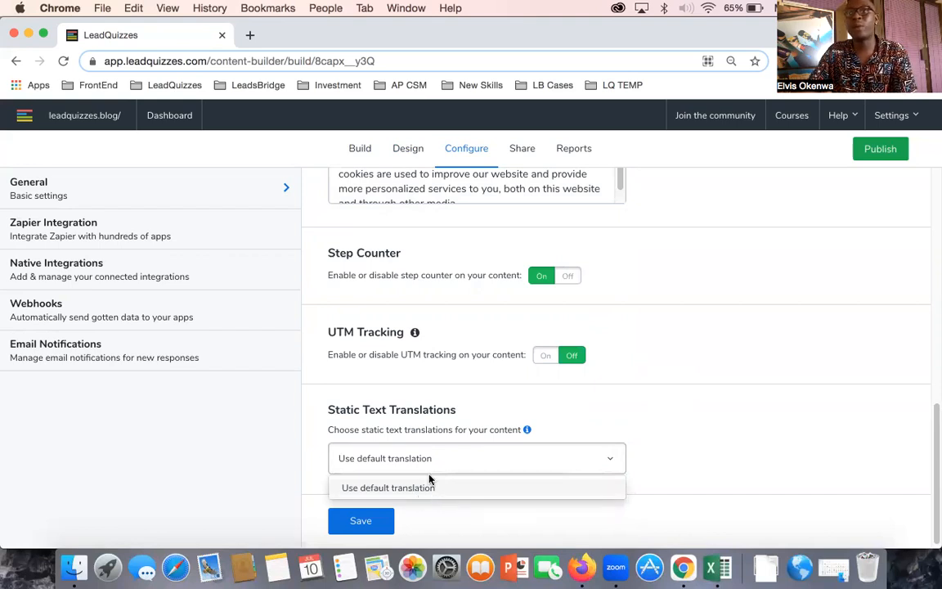
Go to the site's translation settings, check the saved translations and start a new translation
left_click(912, 121)
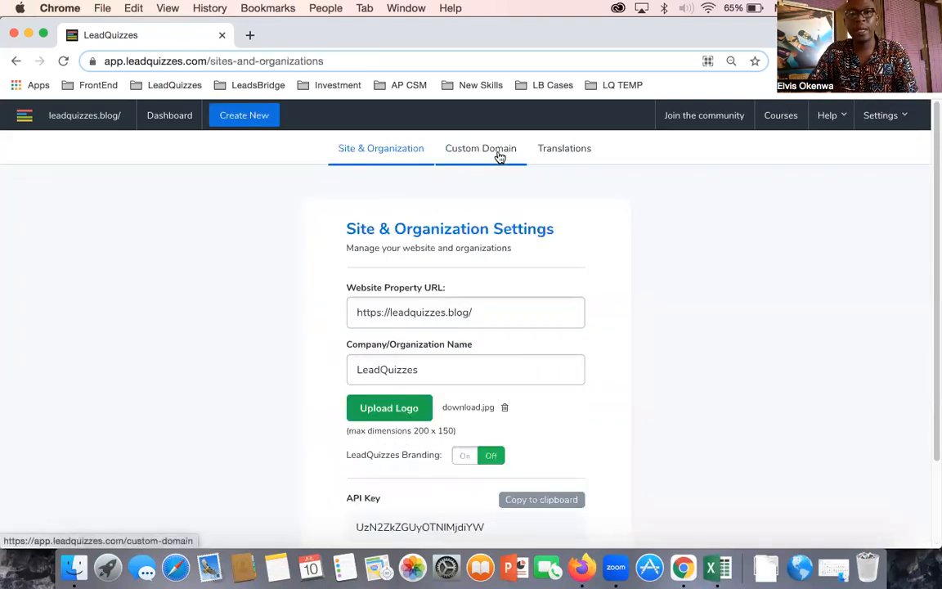
left_click(566, 149)
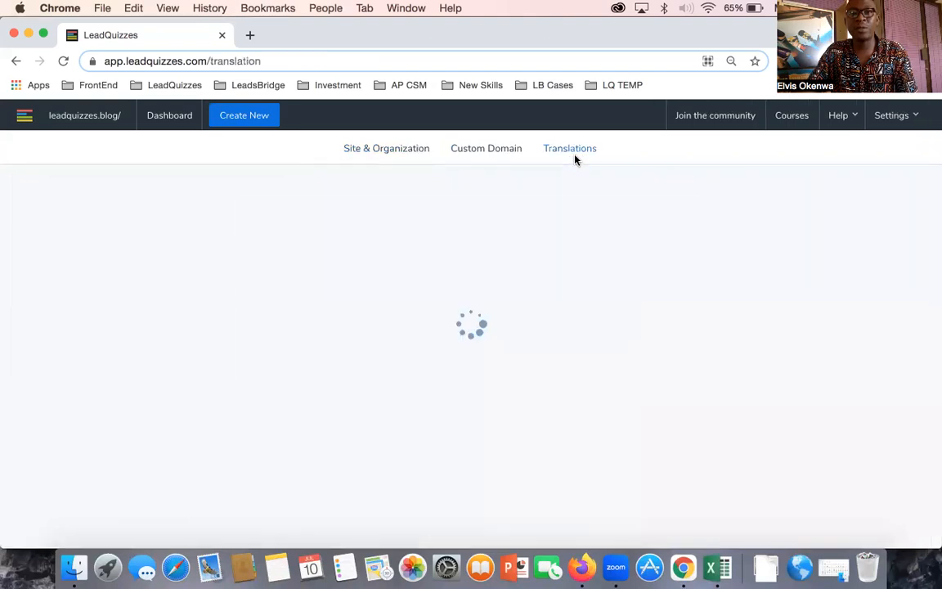
left_click(385, 329)
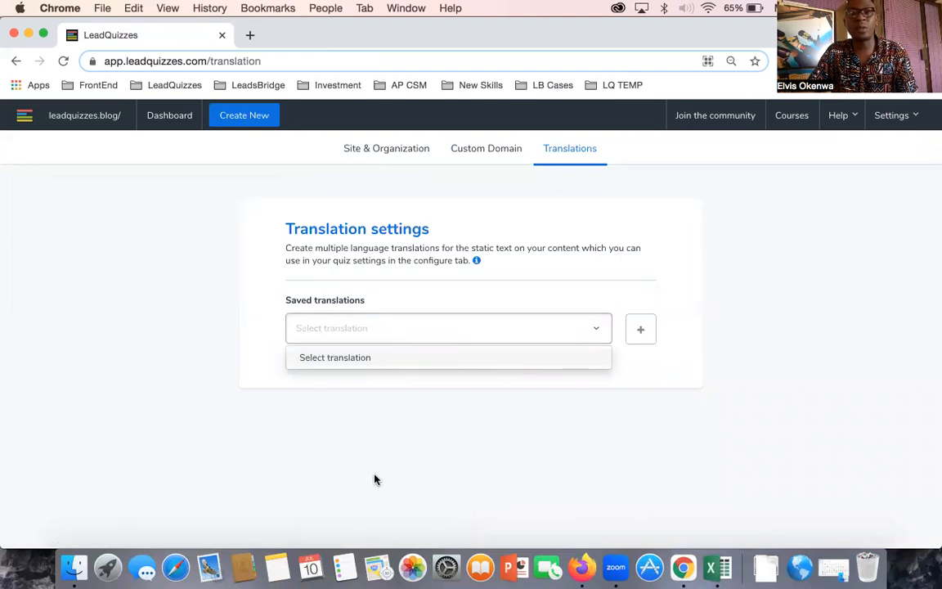
left_click(645, 333)
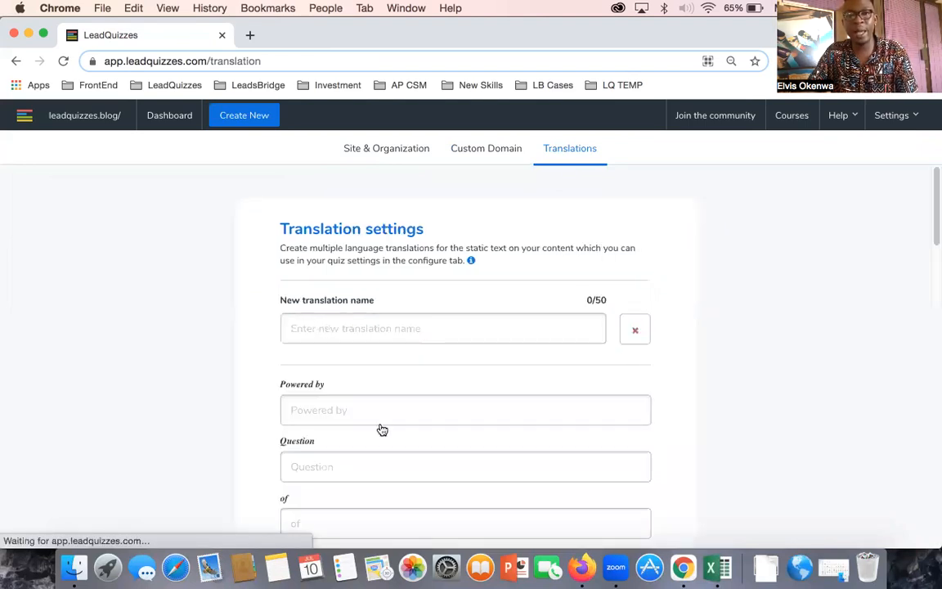
Examine the new translation form's static text fields, highlighting the "Powered by" label and placing the cursor in the translation name
scroll(431, 347, "down", 2)
scroll(431, 348, "down", 1)
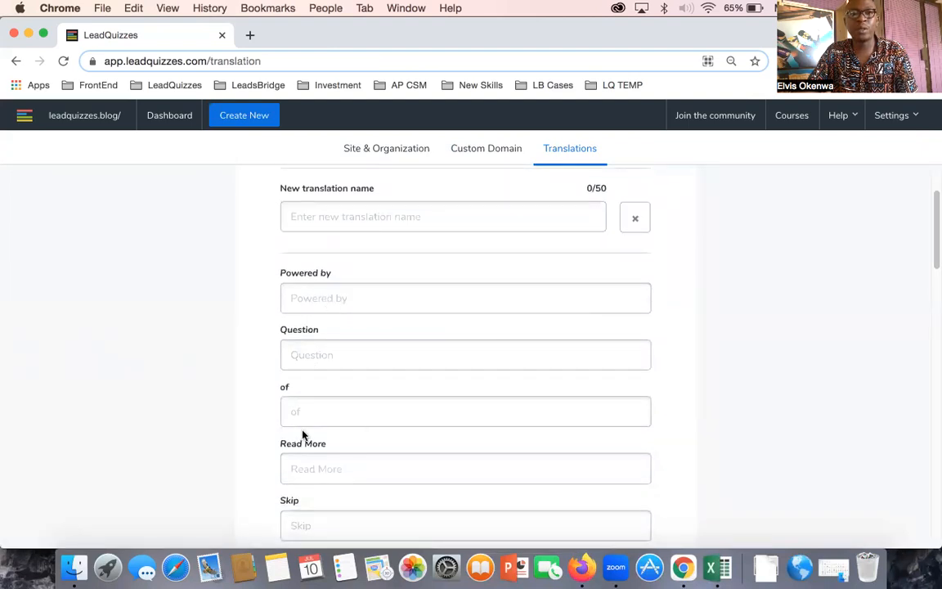
scroll(307, 426, "down", 15)
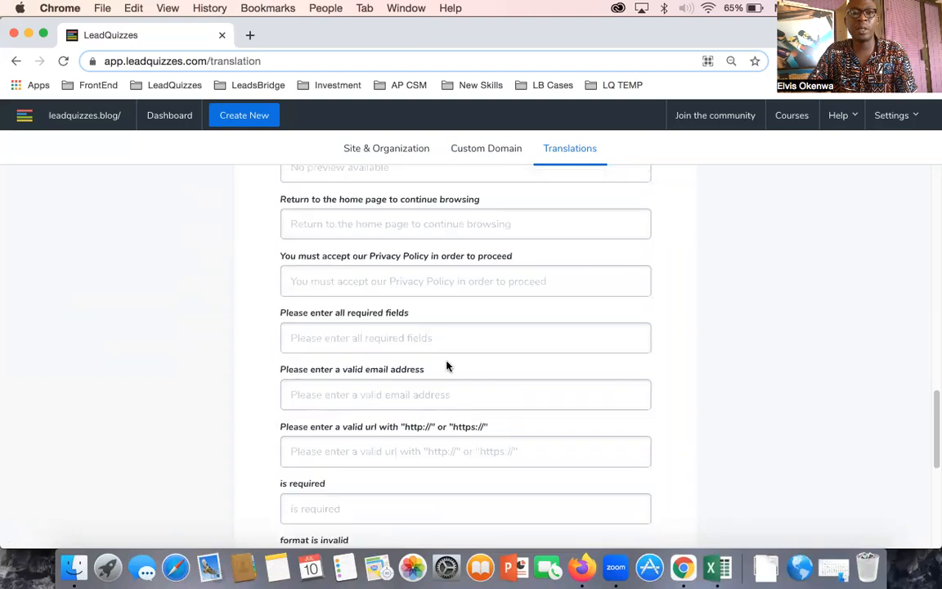
scroll(425, 401, "up", 15)
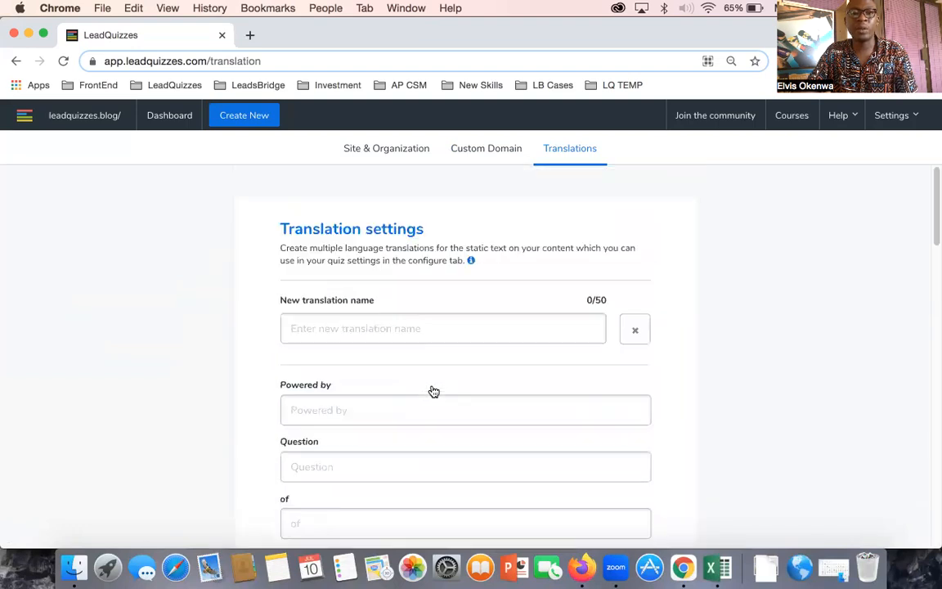
scroll(384, 414, "down", 2)
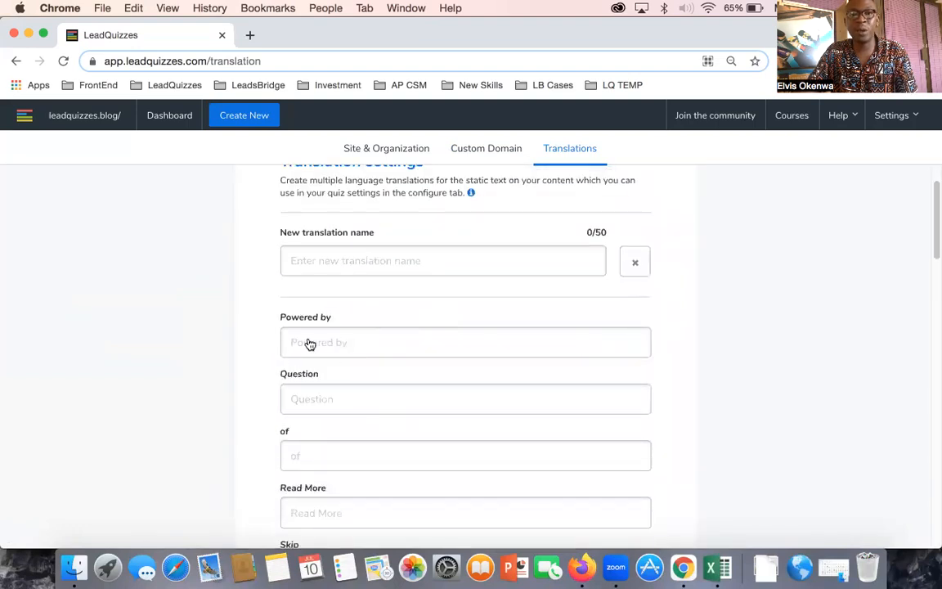
left_click_drag(331, 317, 279, 318)
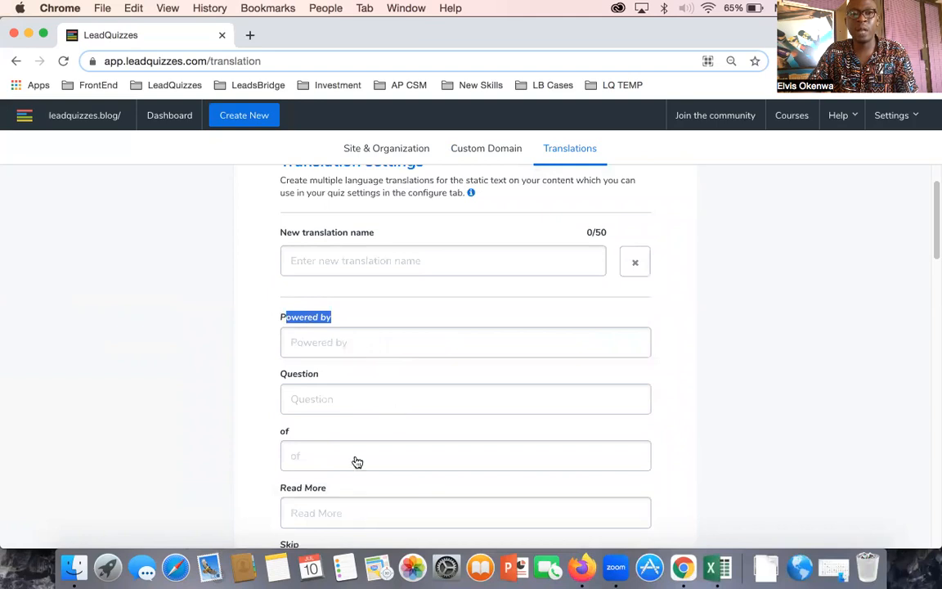
left_click(409, 273)
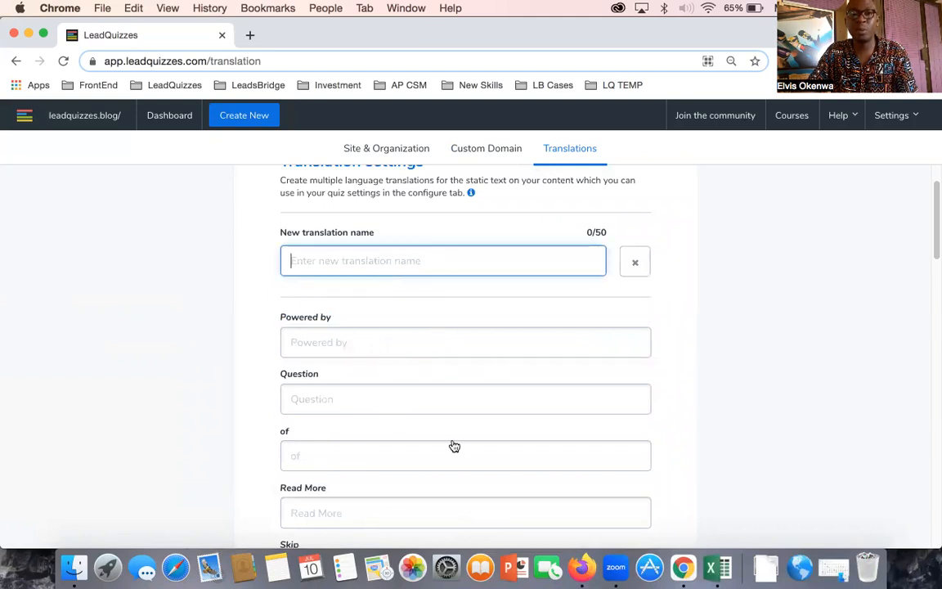
scroll(673, 292, "up", 2)
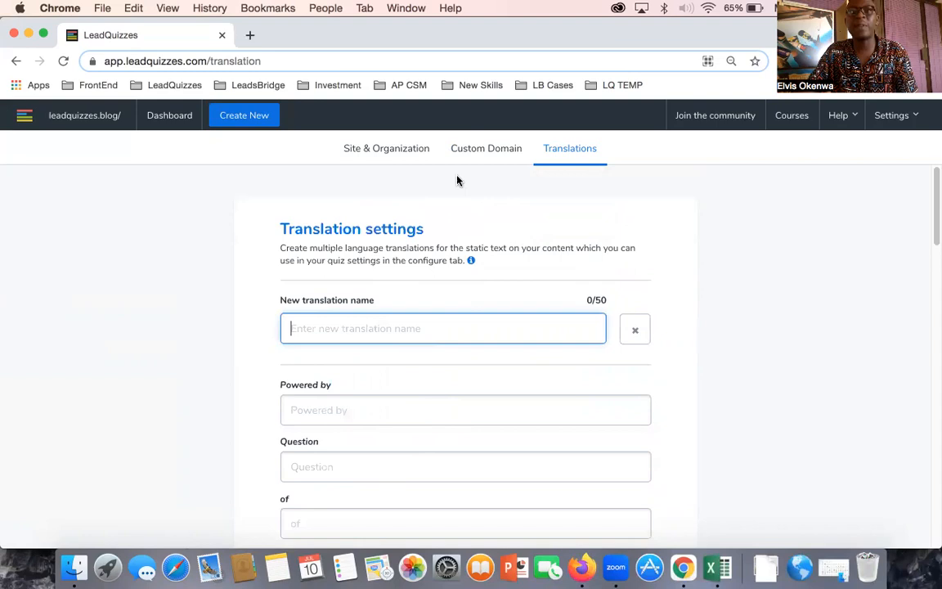
Return to the Metabolism Type Quiz's general configuration and check its static text translation choices again
left_click(174, 115)
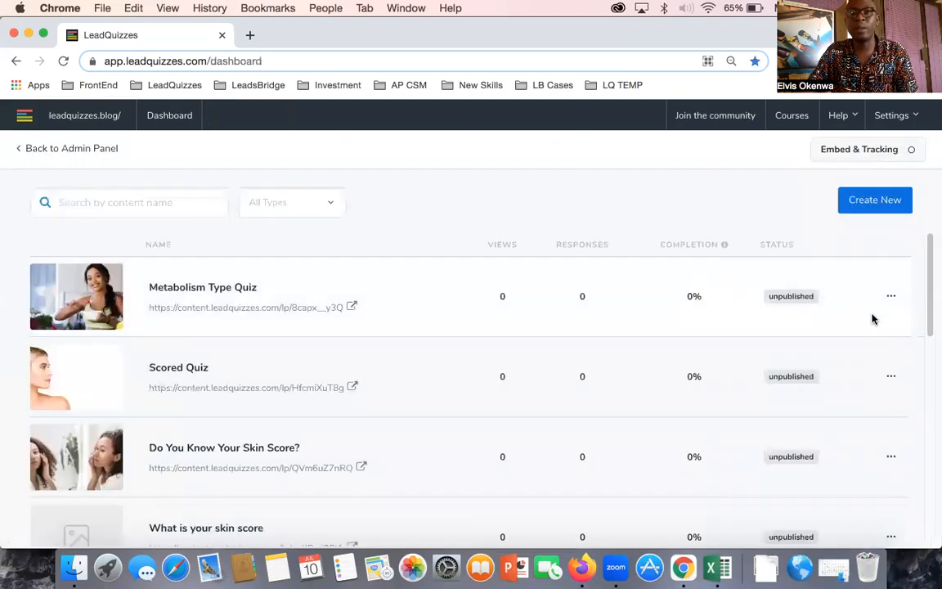
left_click(341, 253)
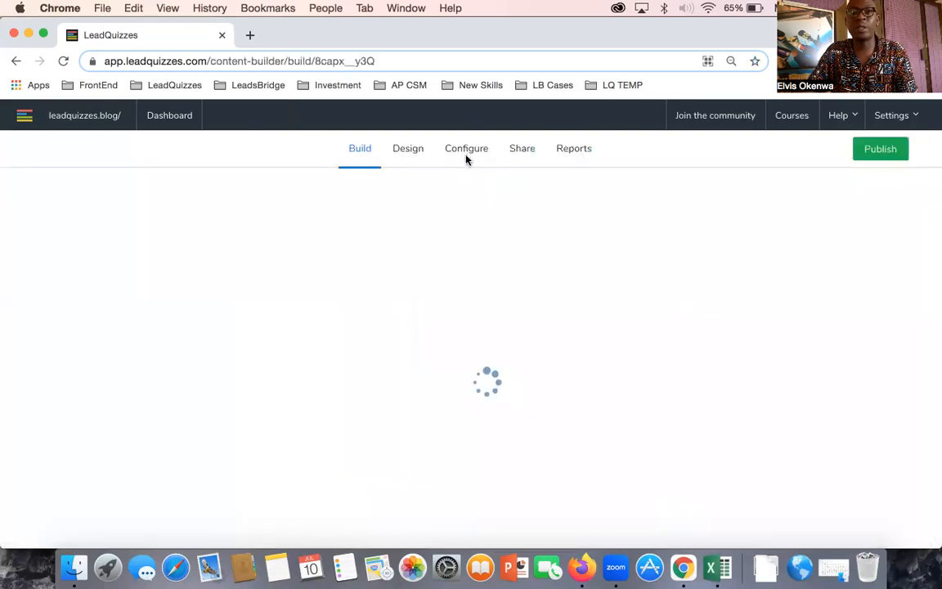
left_click(467, 154)
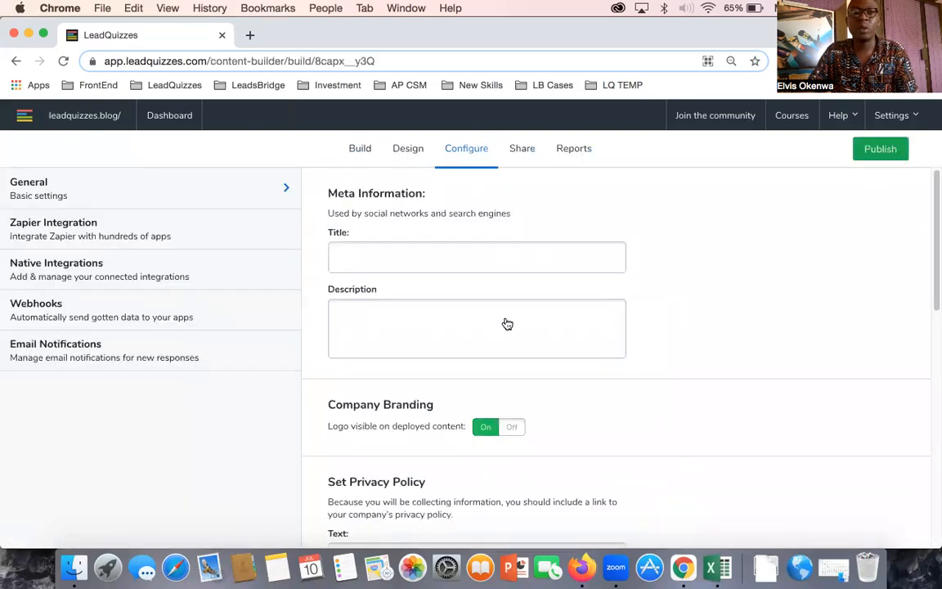
scroll(499, 327, "down", 15)
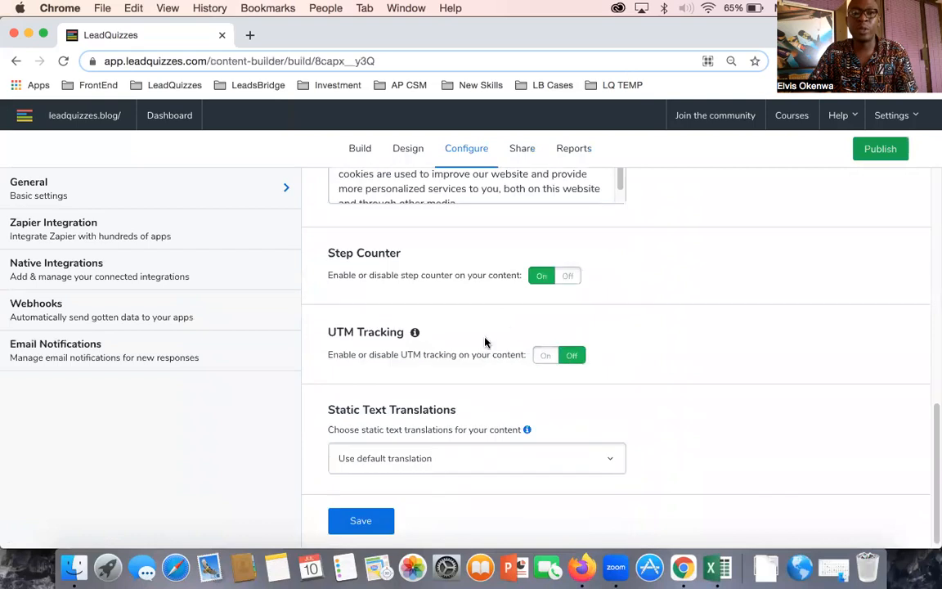
left_click(463, 465)
left_click(470, 477)
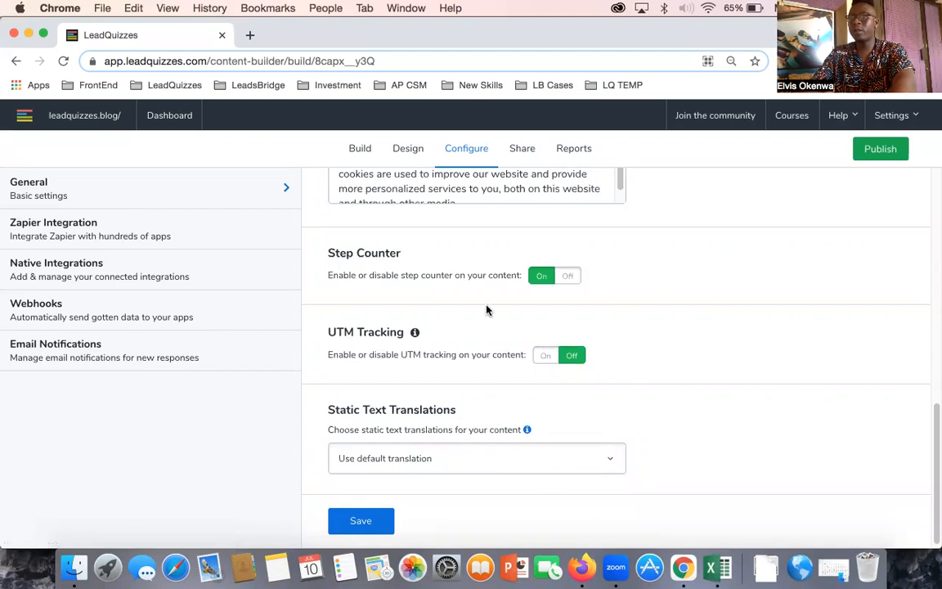
Review the general settings from the step counter back through cookie tracking and privacy policy to the meta information
scroll(499, 315, "up", 5)
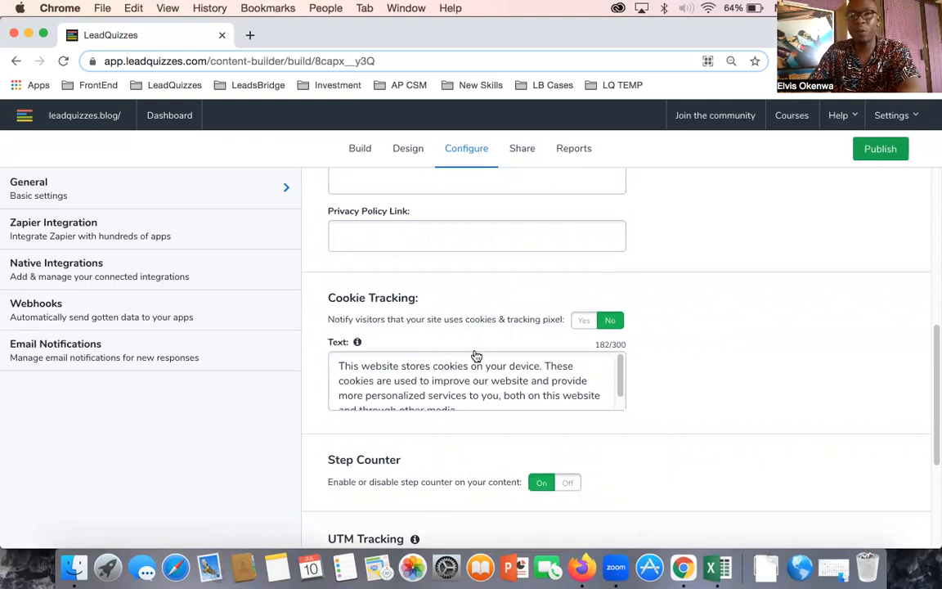
scroll(413, 393, "up", 3)
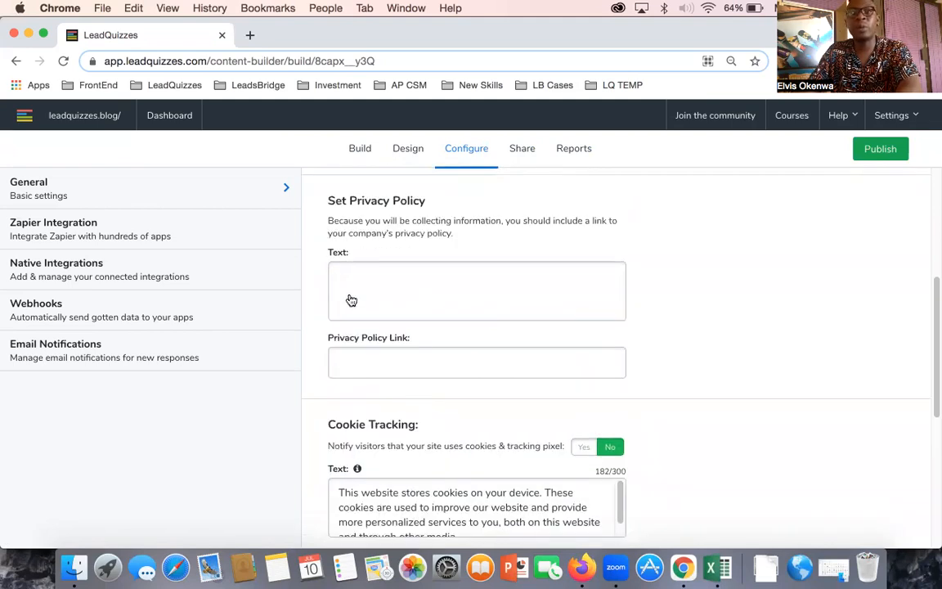
scroll(379, 372, "up", 7)
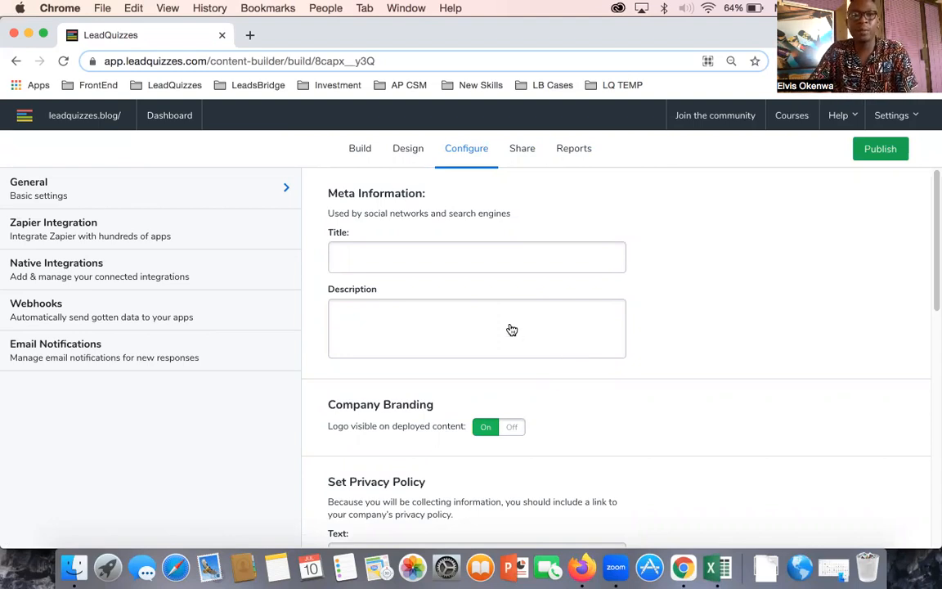
Open the quiz's Zapier integration settings and highlight the API key
left_click(141, 235)
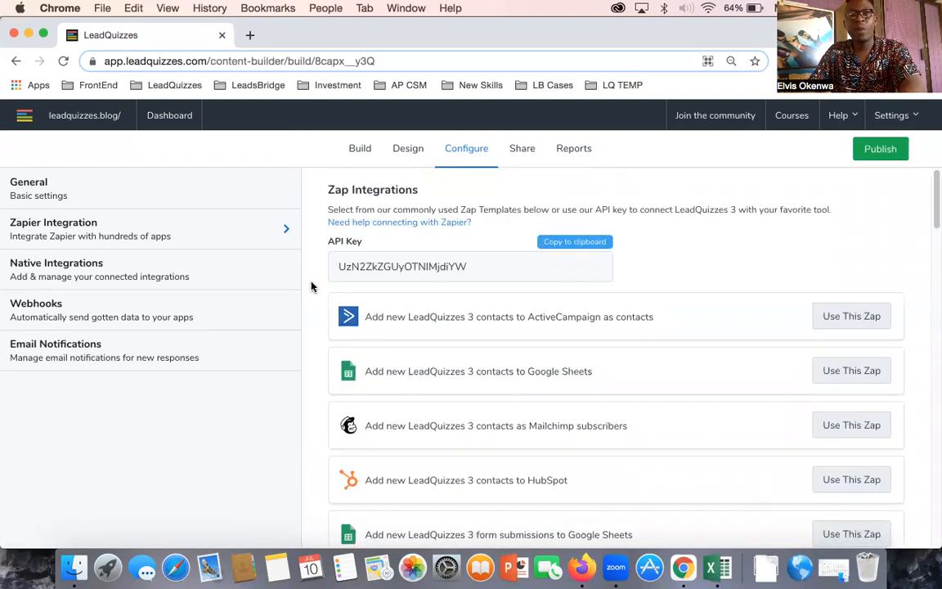
left_click_drag(465, 275, 336, 274)
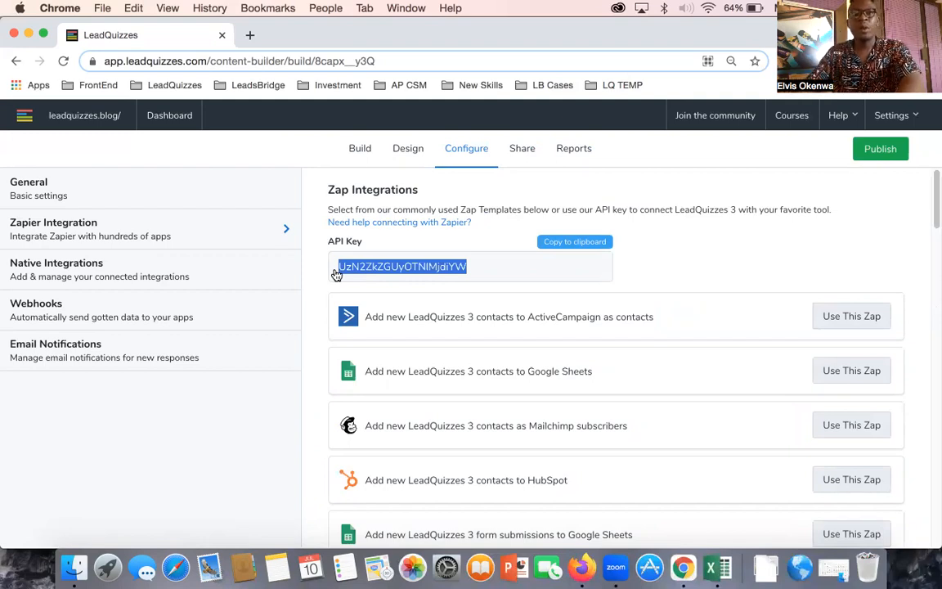
Open the quiz's native integrations and point out where account-wide integrations are found in the site settings
left_click(190, 279)
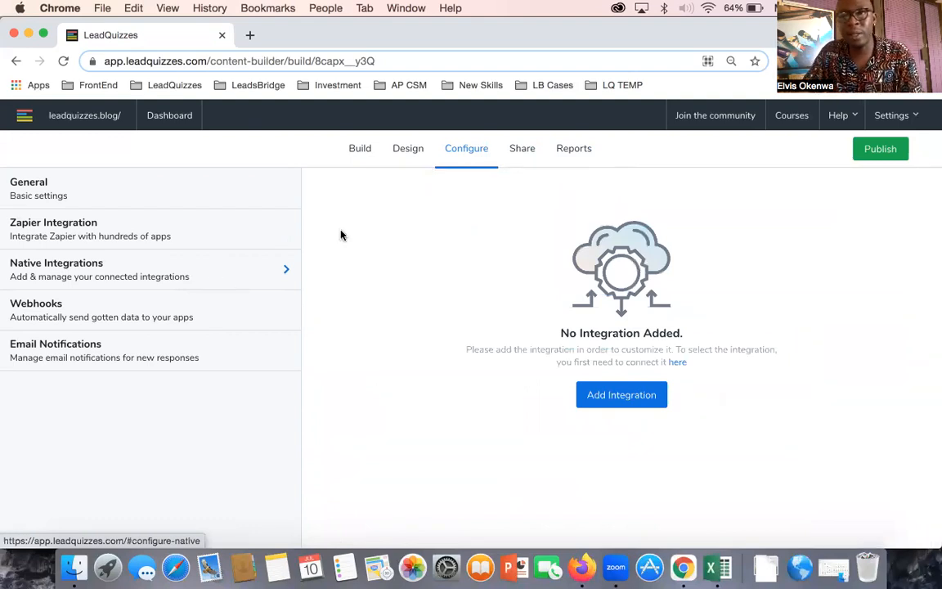
left_click(893, 115)
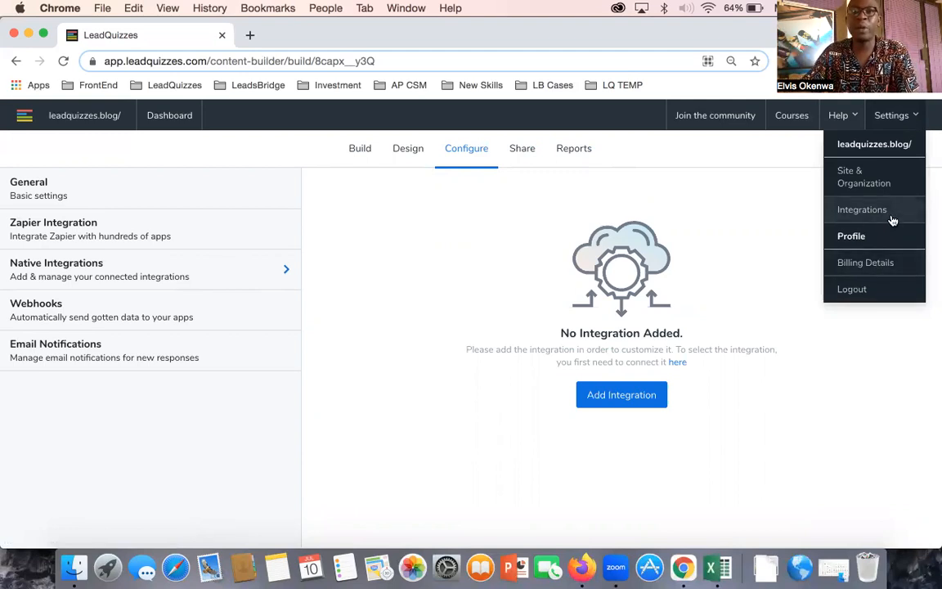
left_click(205, 280)
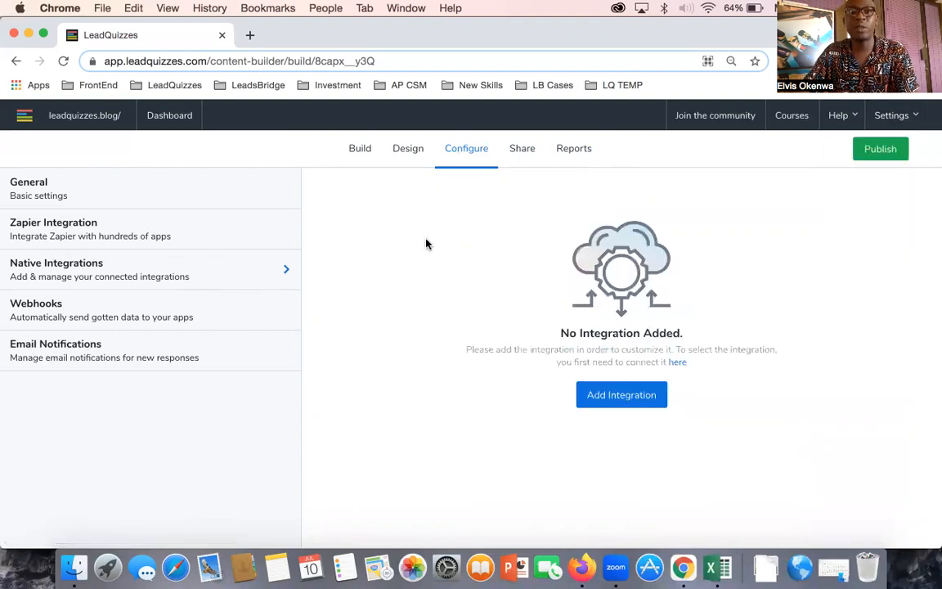
Start adding a native integration, choosing Mailchimp with the Anvis list
left_click(664, 401)
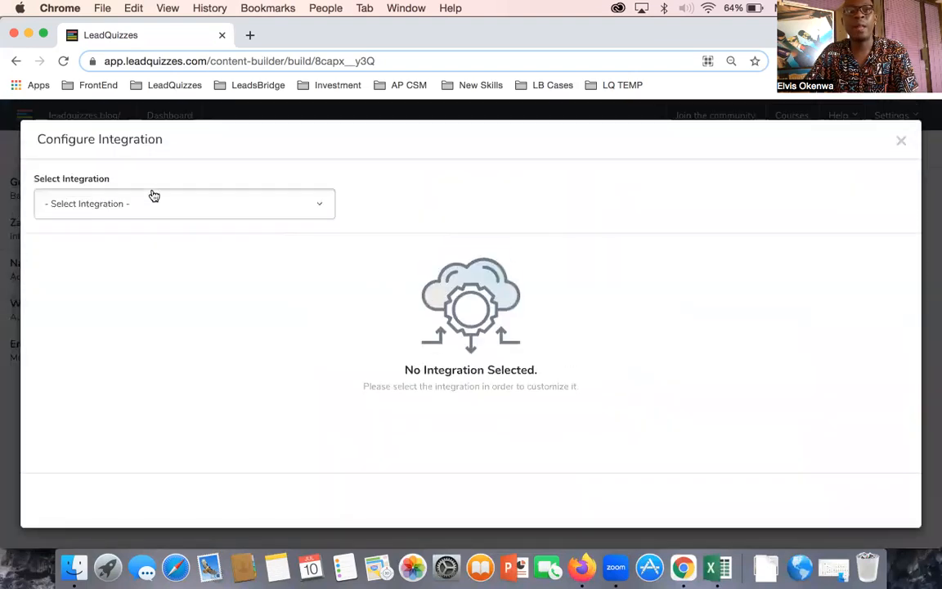
left_click(156, 200)
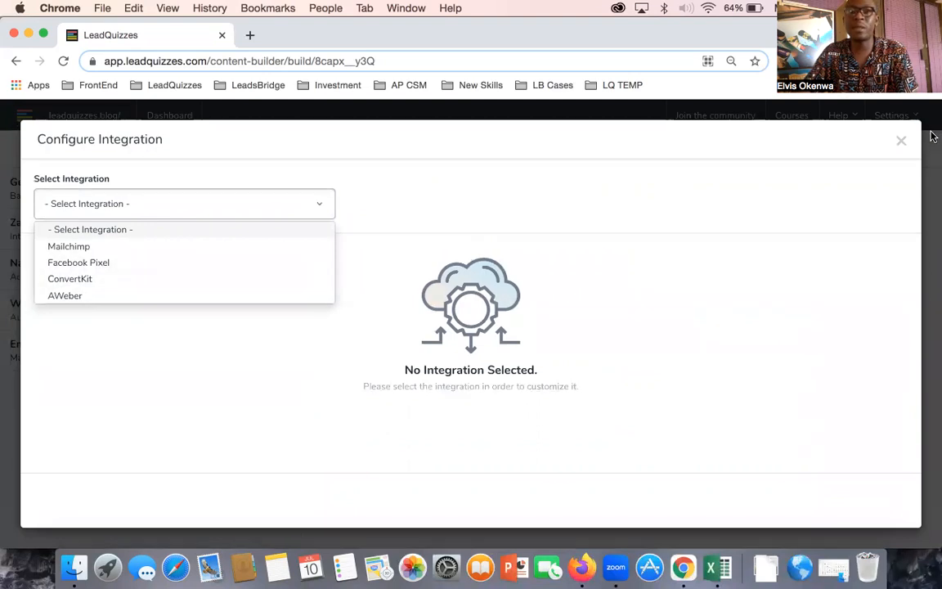
left_click(80, 246)
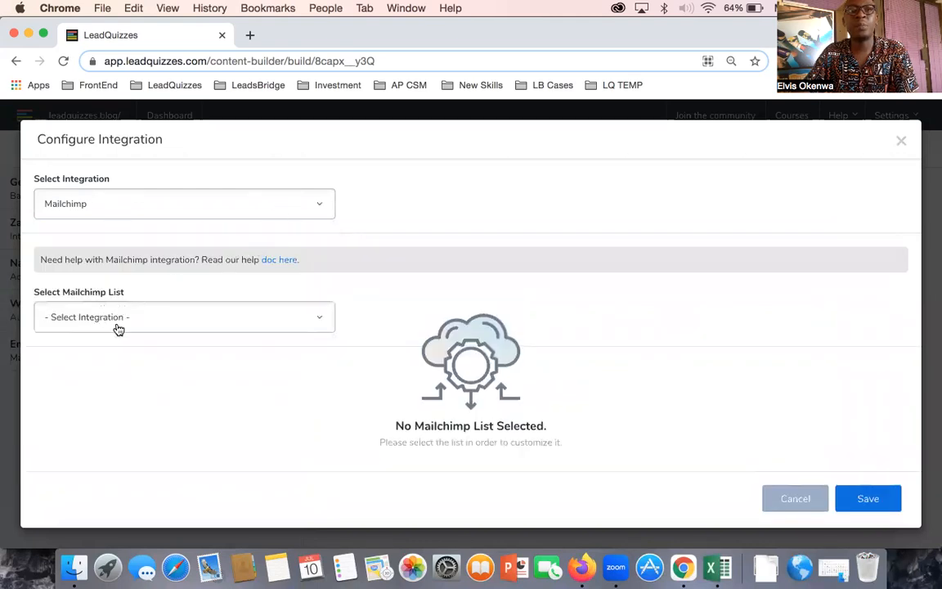
left_click(241, 329)
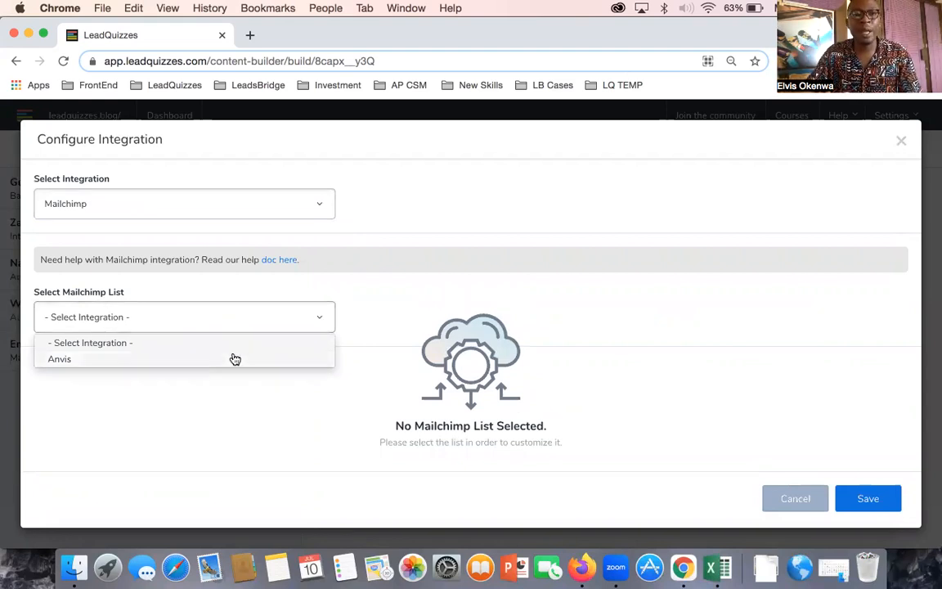
left_click(233, 359)
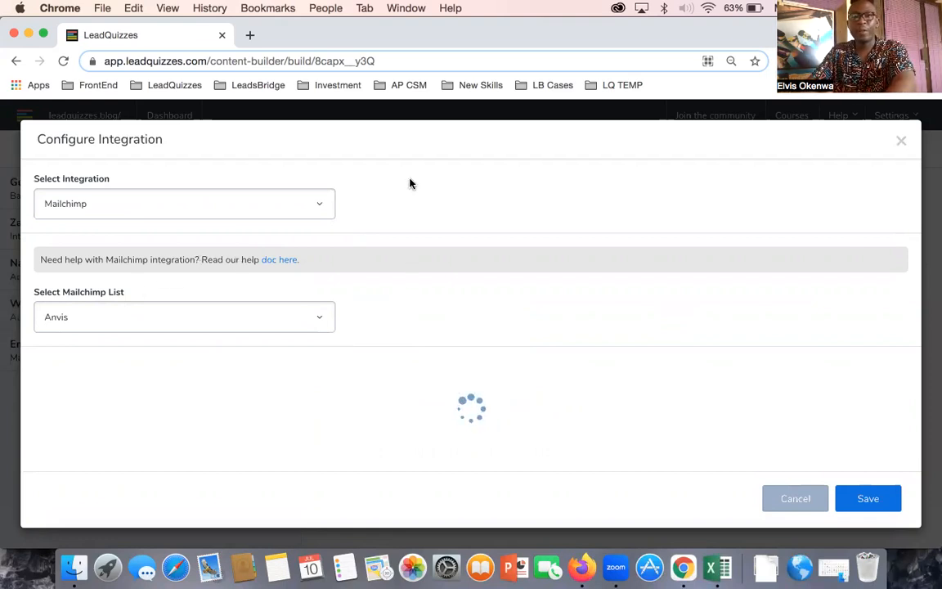
Switch the integration being configured to ConvertKit and from there to AWeber
left_click(137, 205)
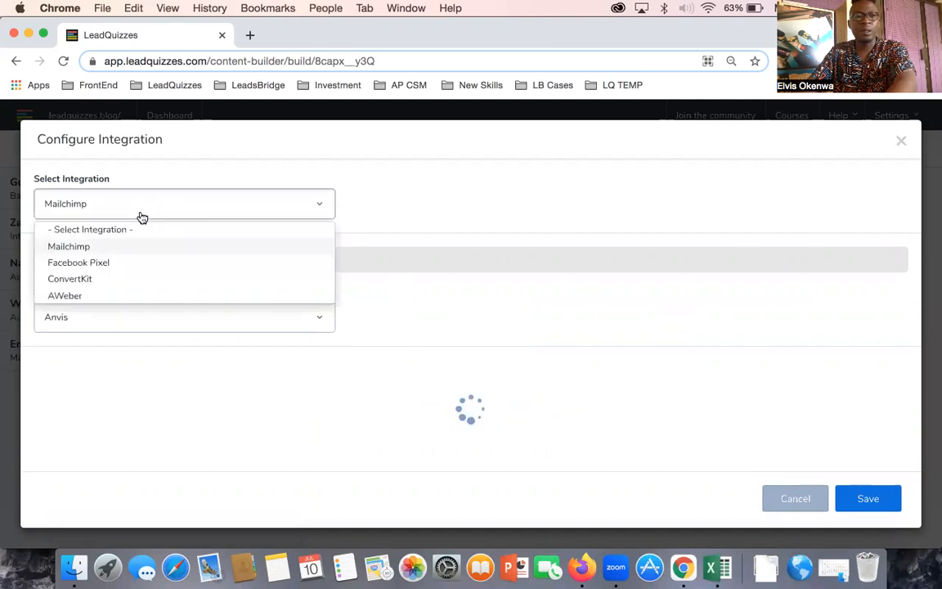
left_click(82, 279)
left_click(194, 210)
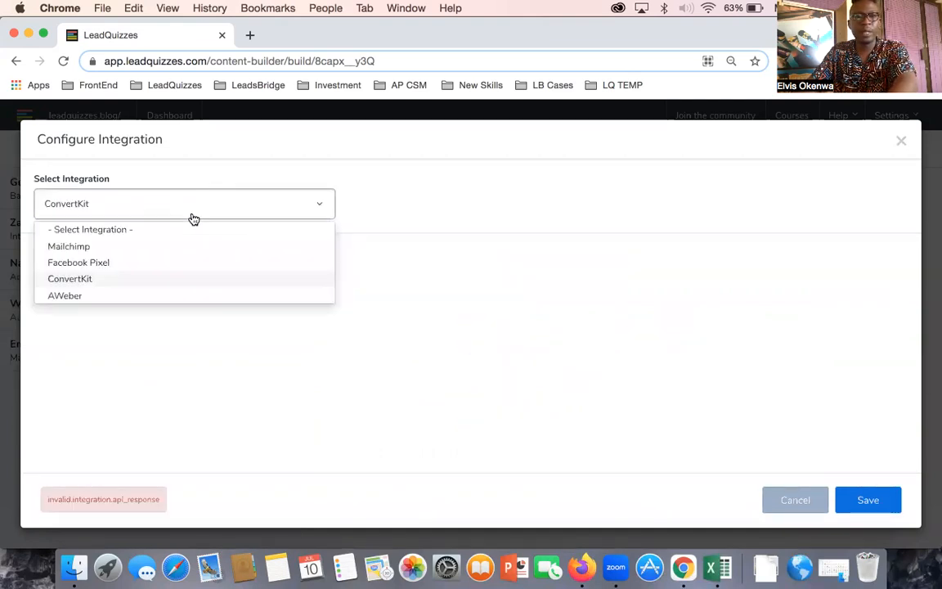
left_click(74, 295)
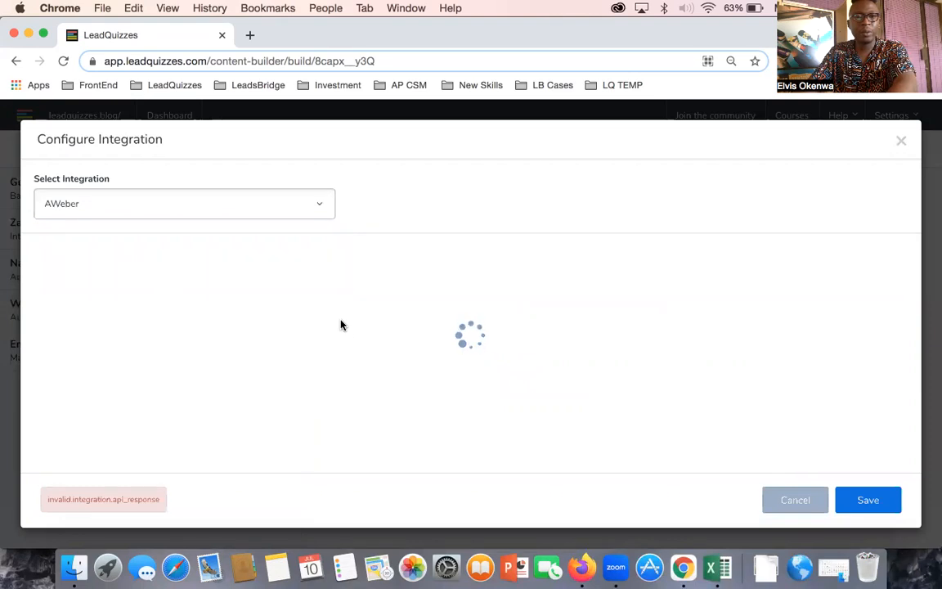
Select LeadQuizzes Test List as the AWeber list and look through its standard fields
left_click(248, 333)
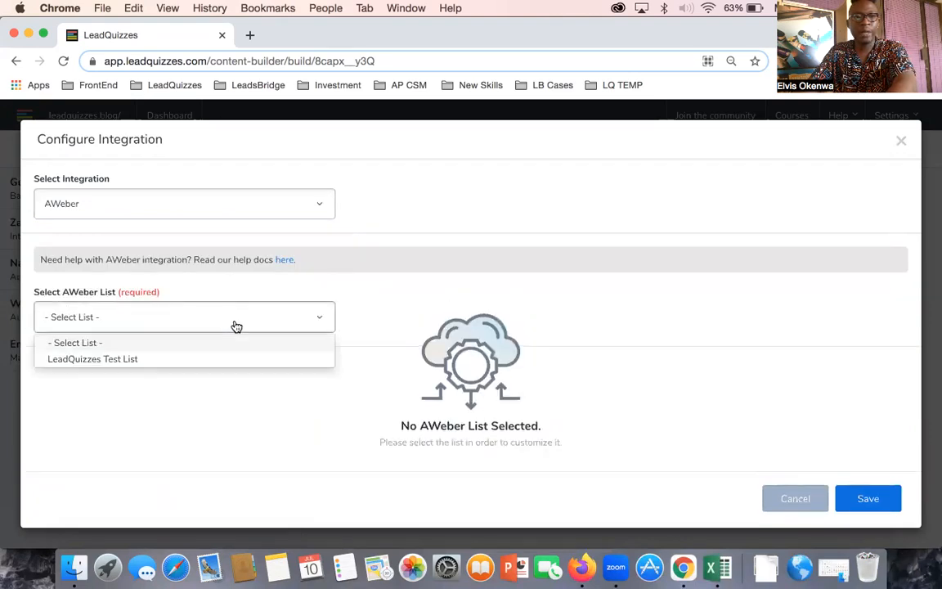
left_click(147, 361)
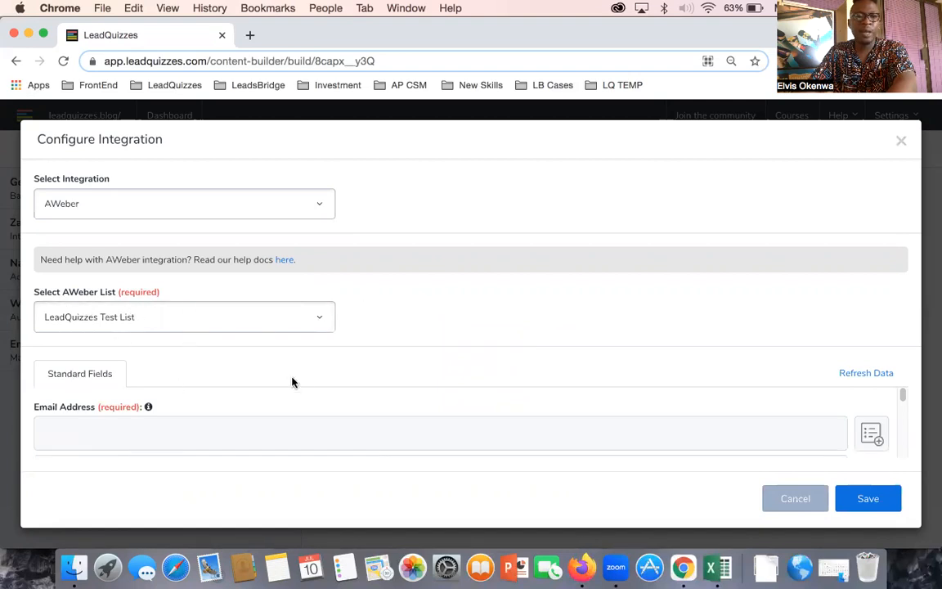
scroll(270, 456, "down", 5)
scroll(270, 455, "up", 3)
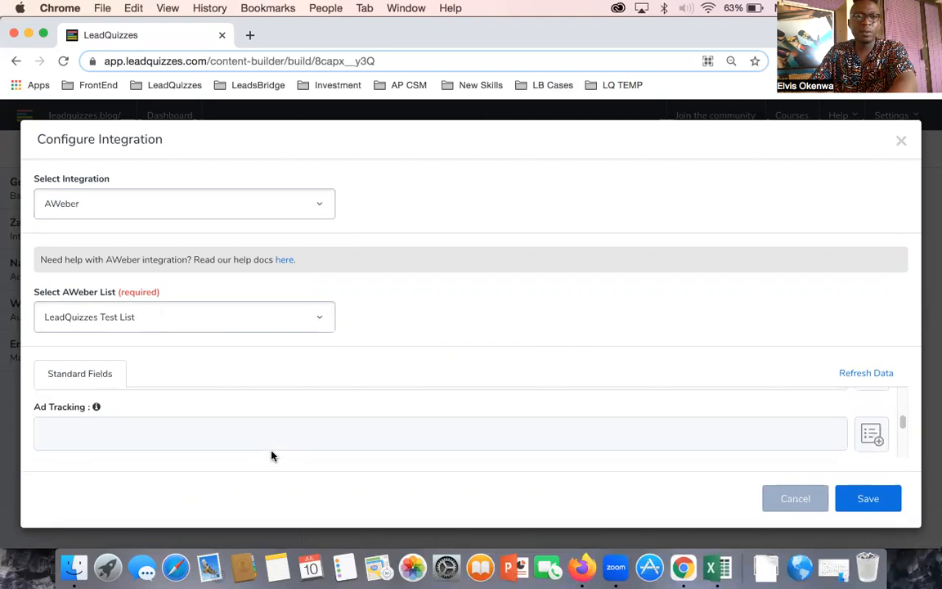
scroll(275, 455, "up", 2)
scroll(290, 417, "up", 2)
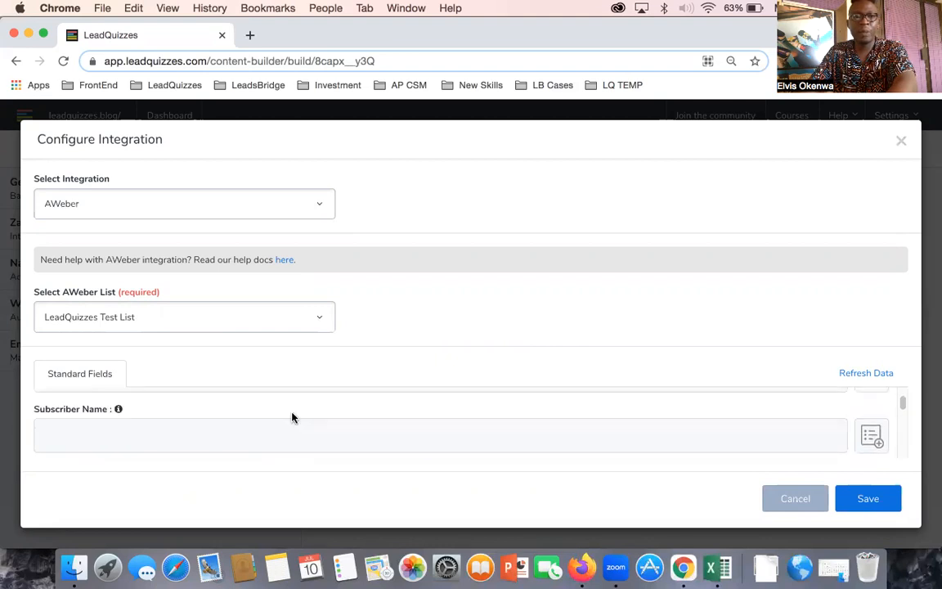
scroll(847, 443, "down", 2)
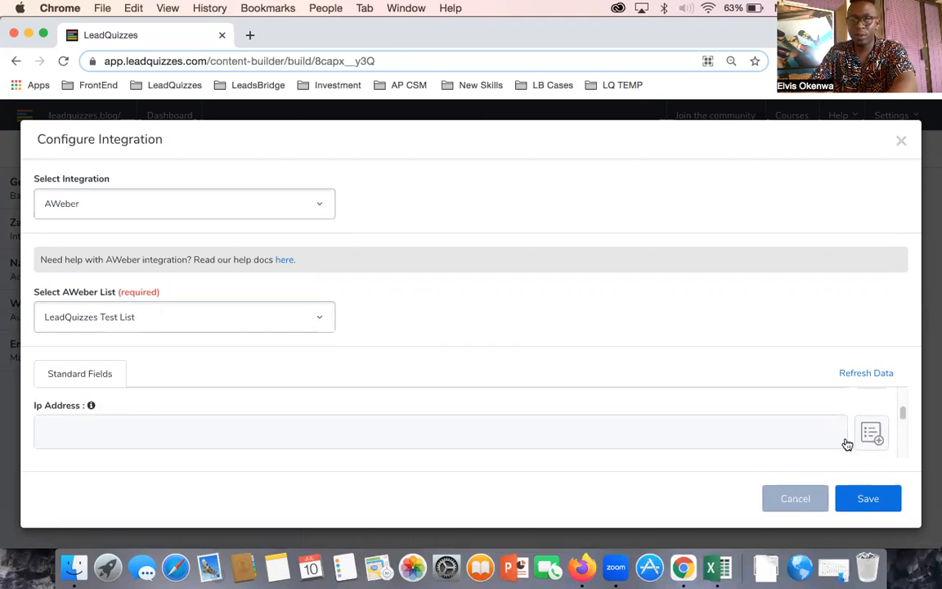
Map the quiz's Email address field to AWeber's Email Address and its First name field to Subscriber Name
scroll(763, 435, "up", 3)
scroll(763, 436, "down", 1)
scroll(654, 439, "down", 1)
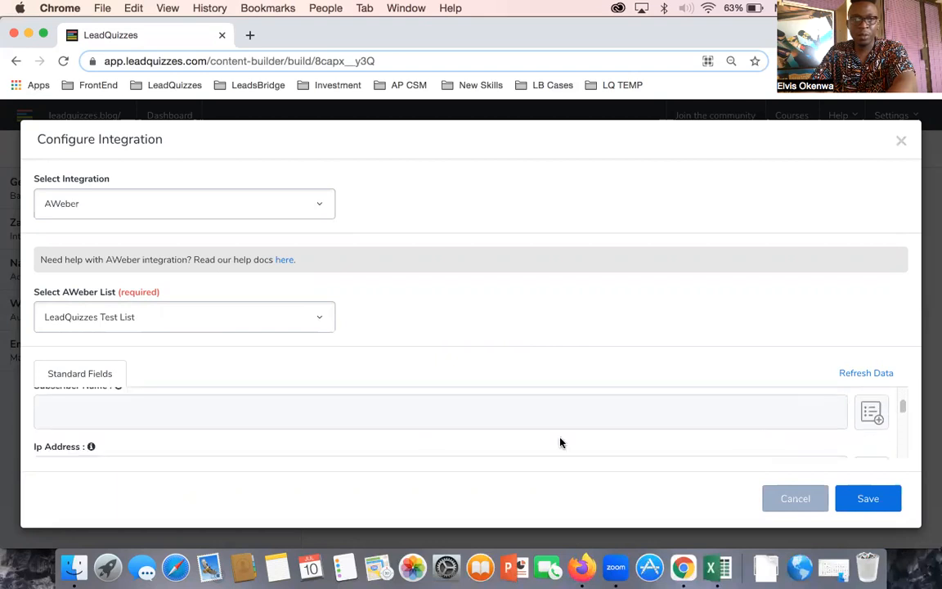
scroll(269, 433, "down", 4)
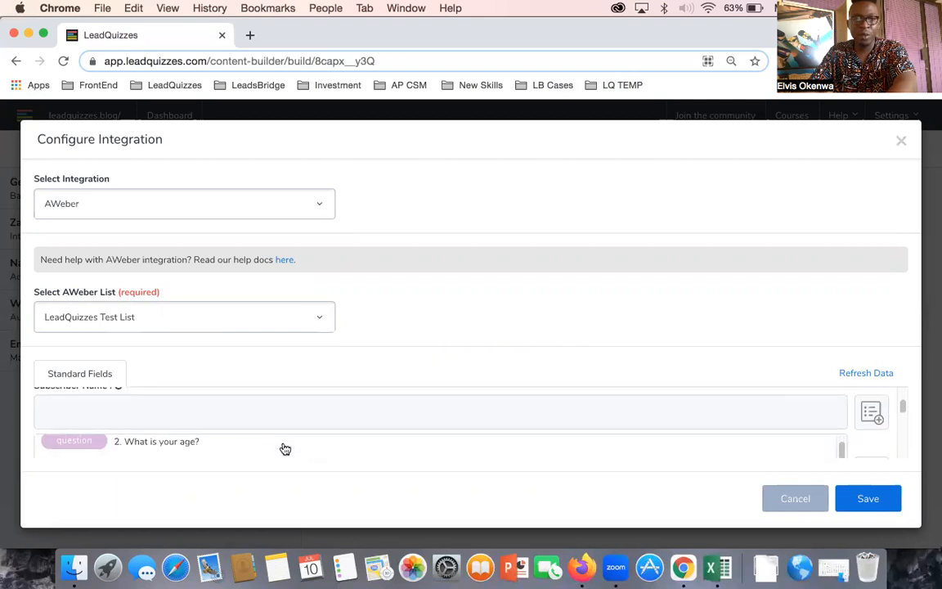
scroll(284, 449, "down", 6)
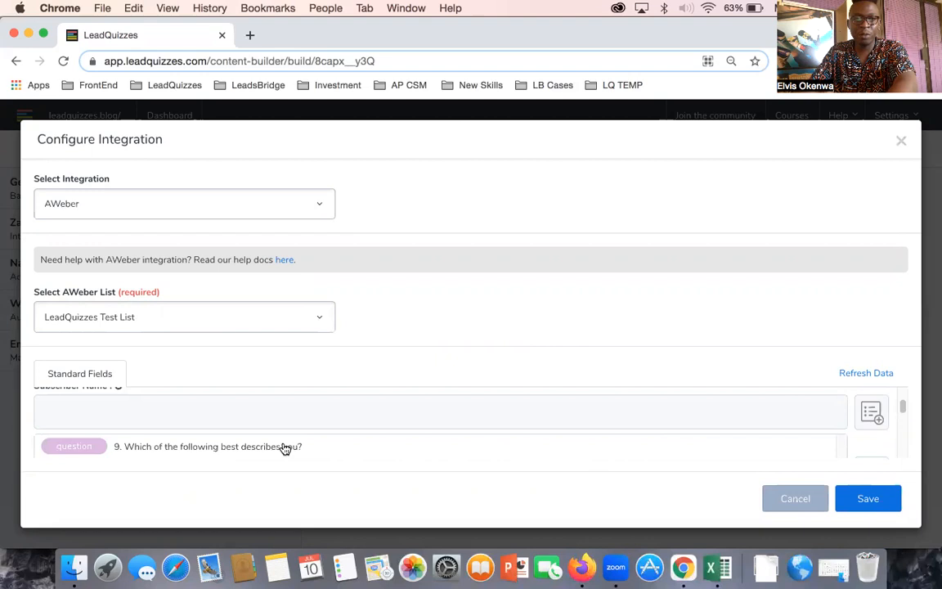
scroll(284, 449, "down", 4)
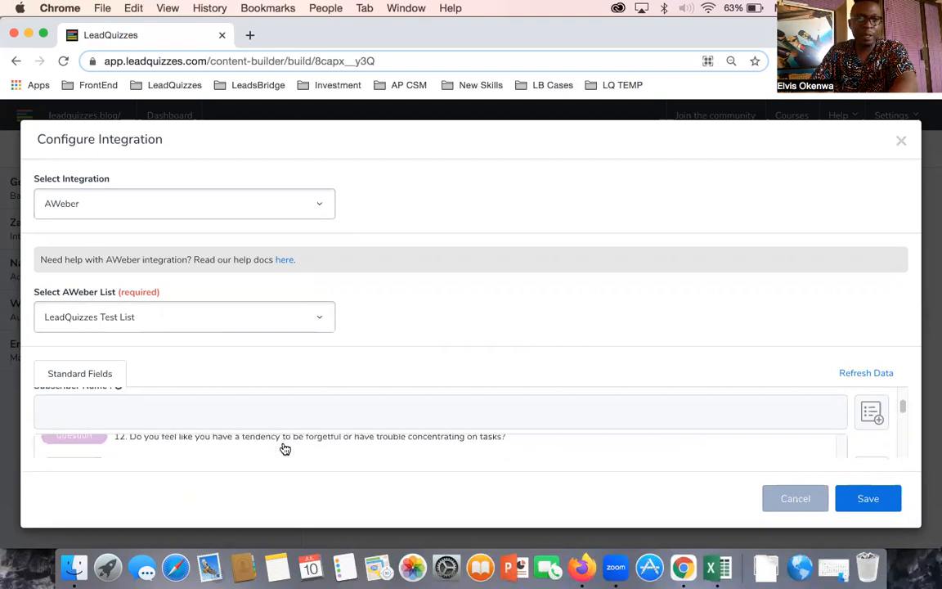
scroll(285, 449, "down", 2)
scroll(285, 449, "down", 8)
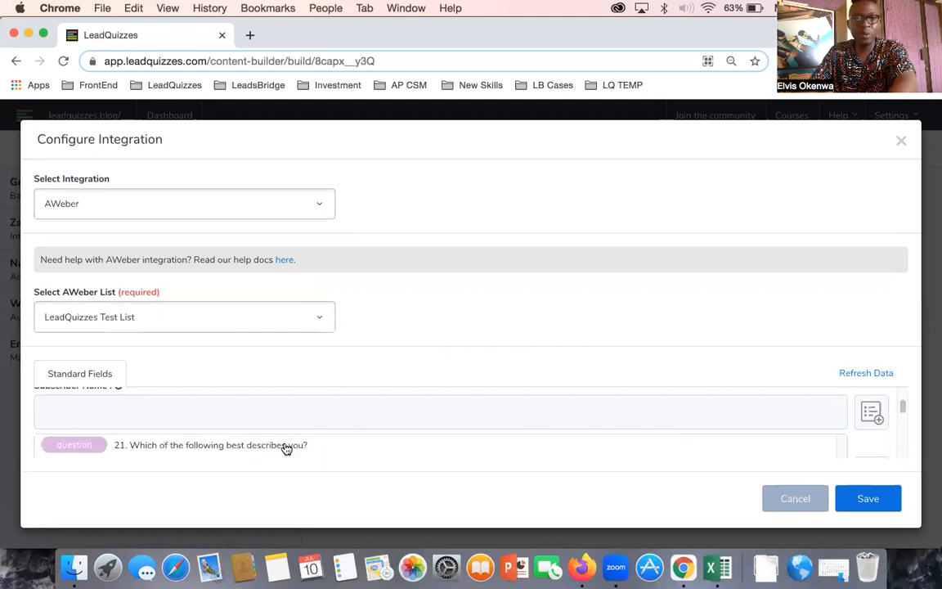
scroll(287, 449, "up", 2)
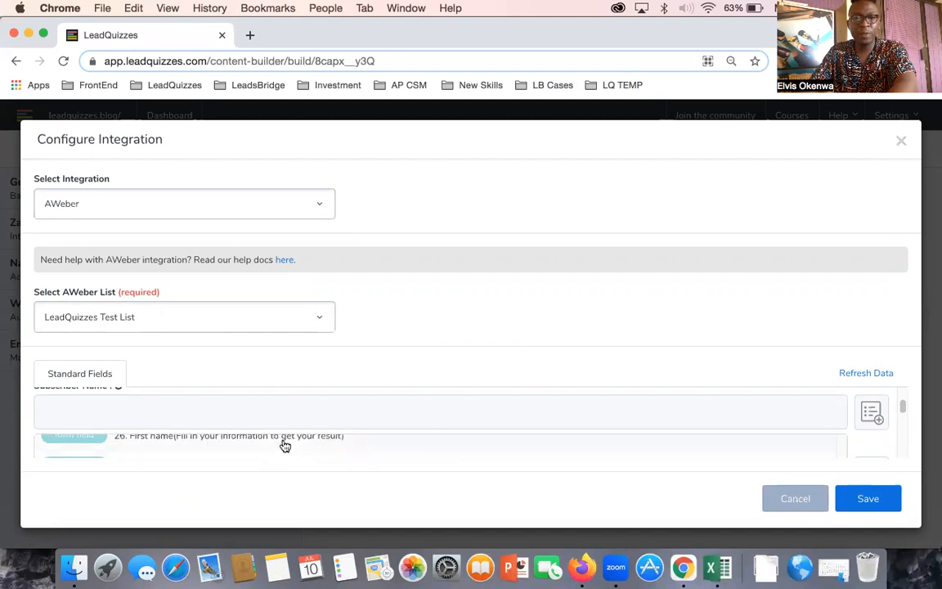
left_click(282, 443)
scroll(392, 433, "up", 2)
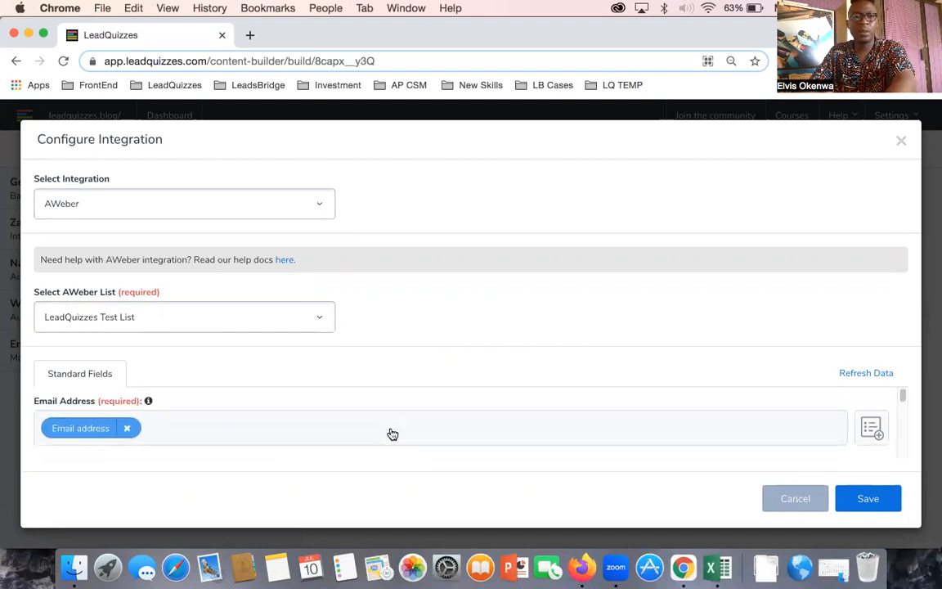
scroll(393, 433, "down", 2)
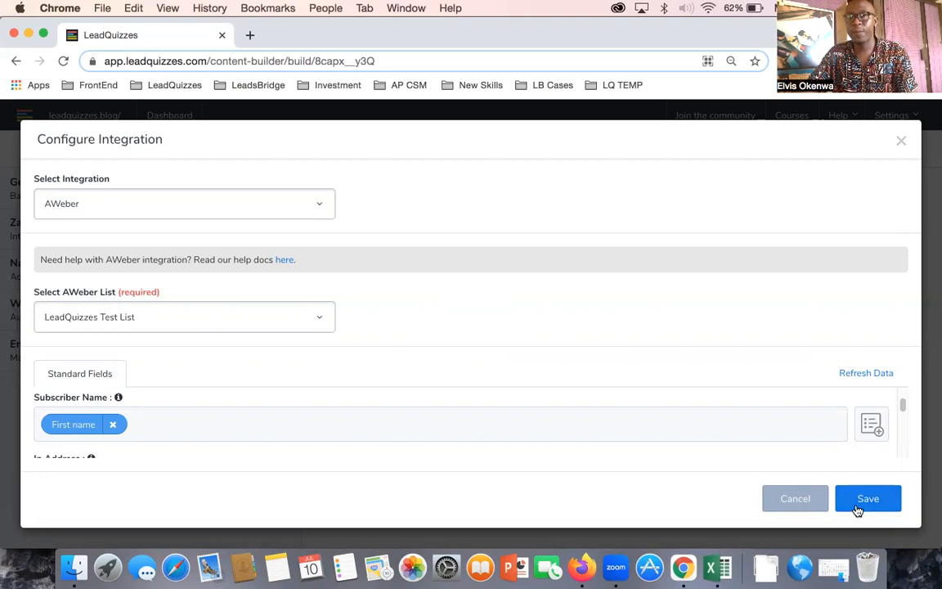
Switch the integration to Mailchimp and leave the integration configuration without saving
left_click(95, 201)
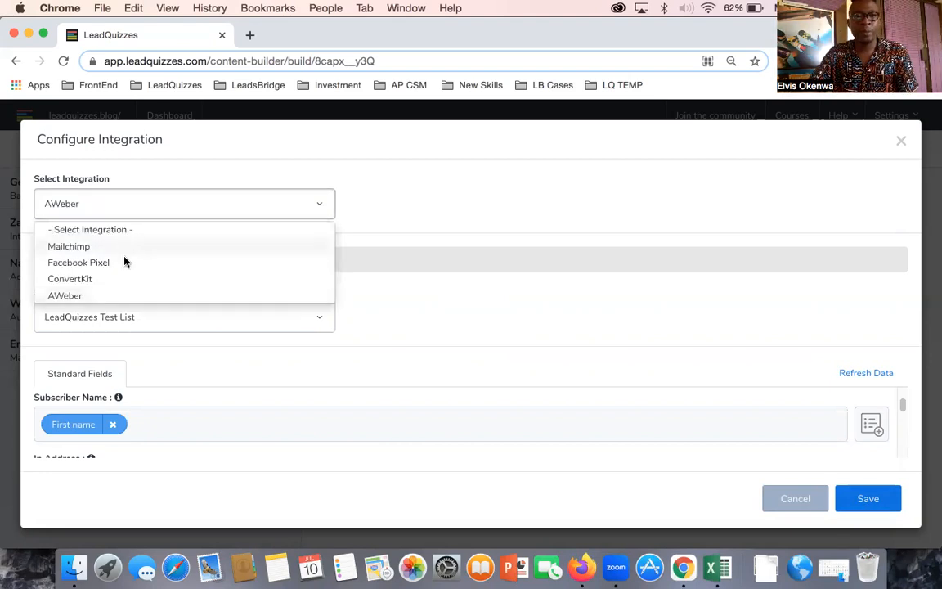
left_click(115, 246)
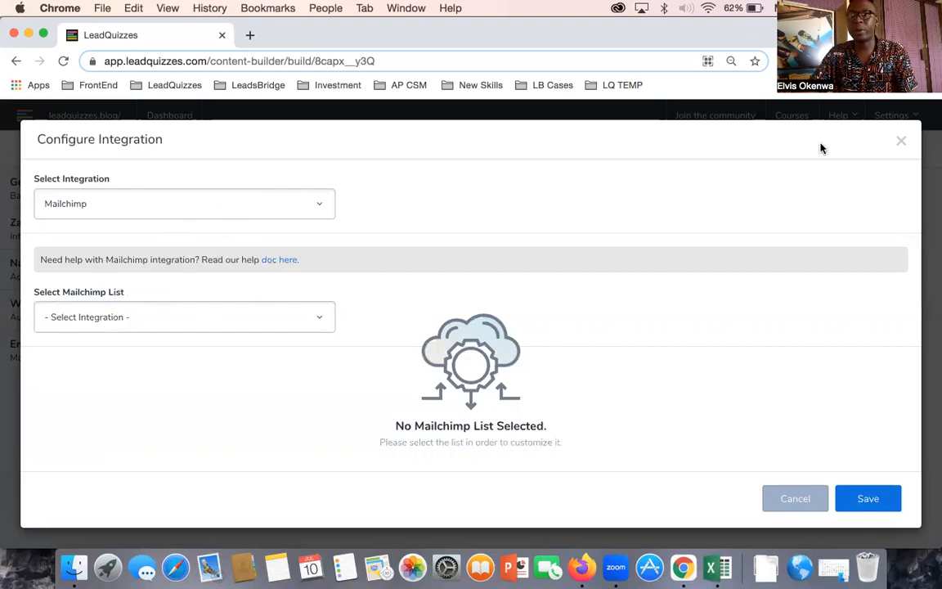
left_click(901, 141)
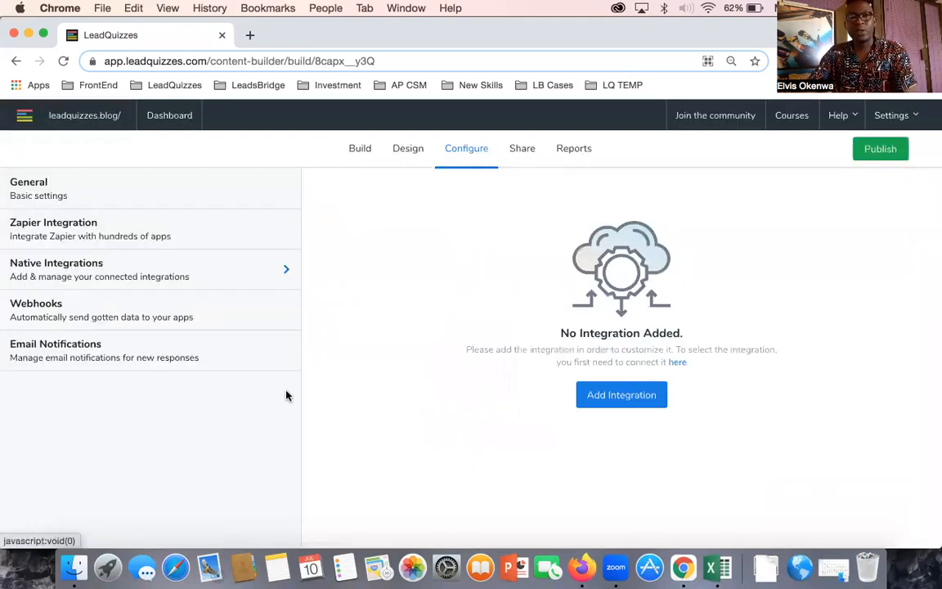
Try to open the quiz's webhook settings, and open its email notification settings at the recipient field
left_click(191, 322)
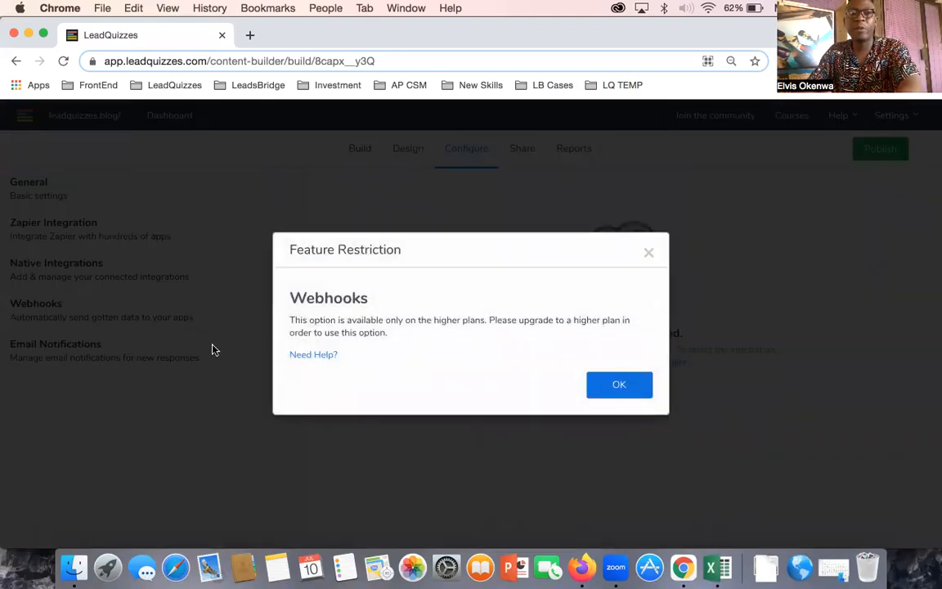
left_click(649, 253)
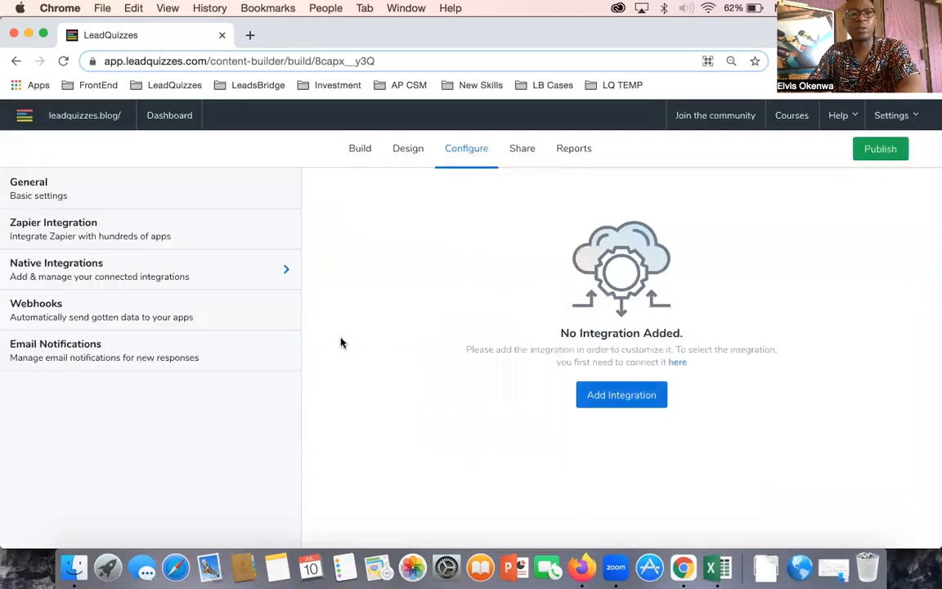
left_click(196, 352)
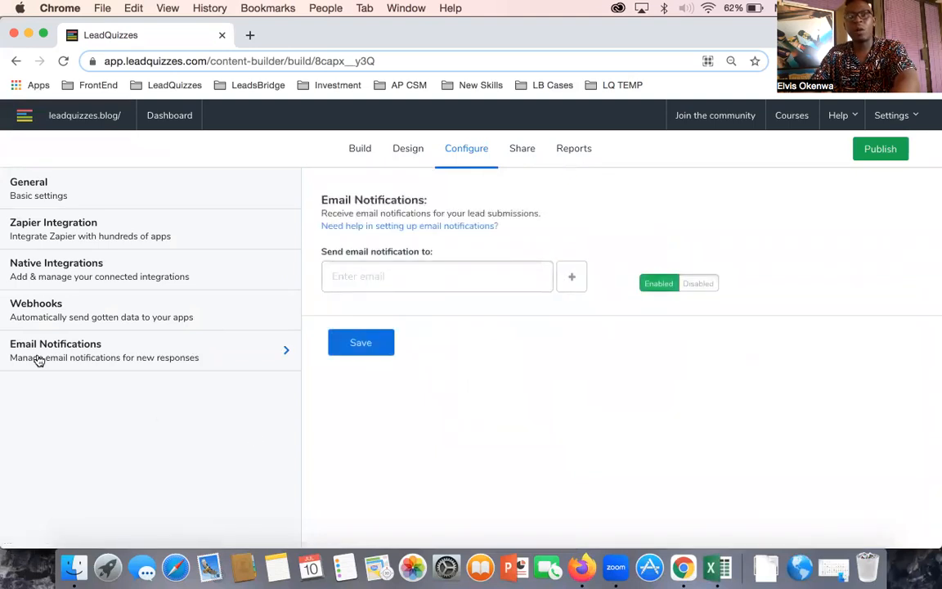
left_click(370, 285)
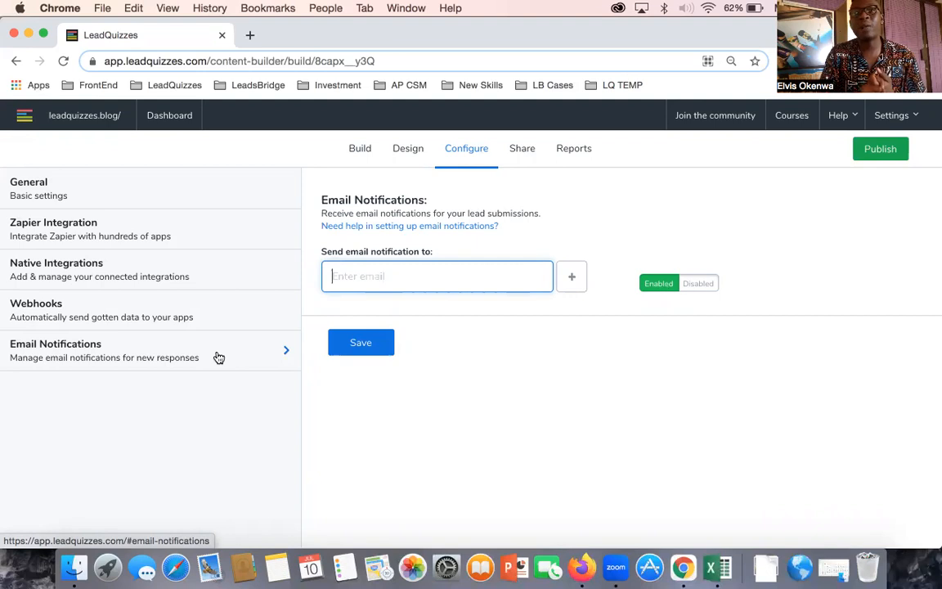
Show the account-wide settings options and review the quiz's general settings down to the static text translations
left_click(894, 115)
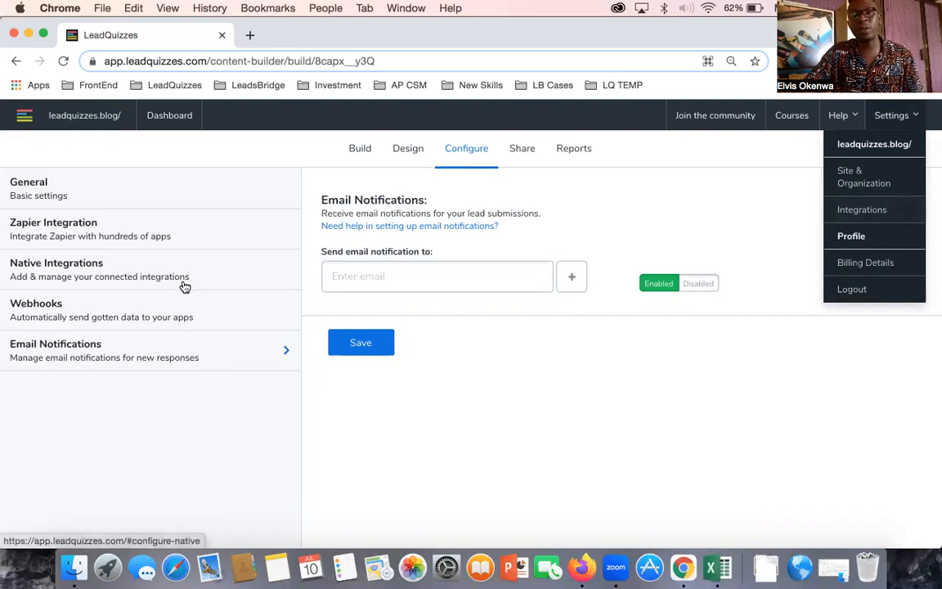
left_click(148, 200)
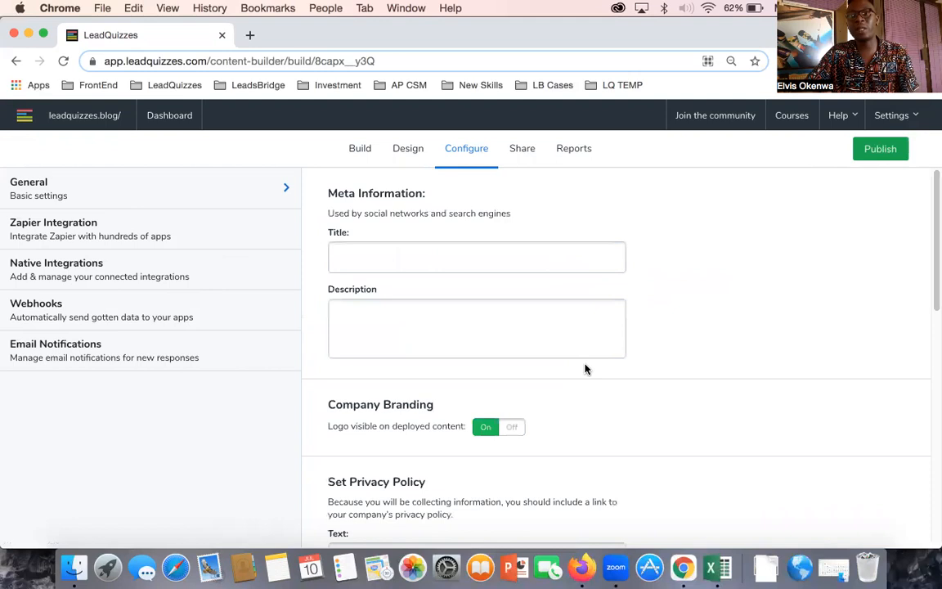
scroll(640, 367, "down", 1)
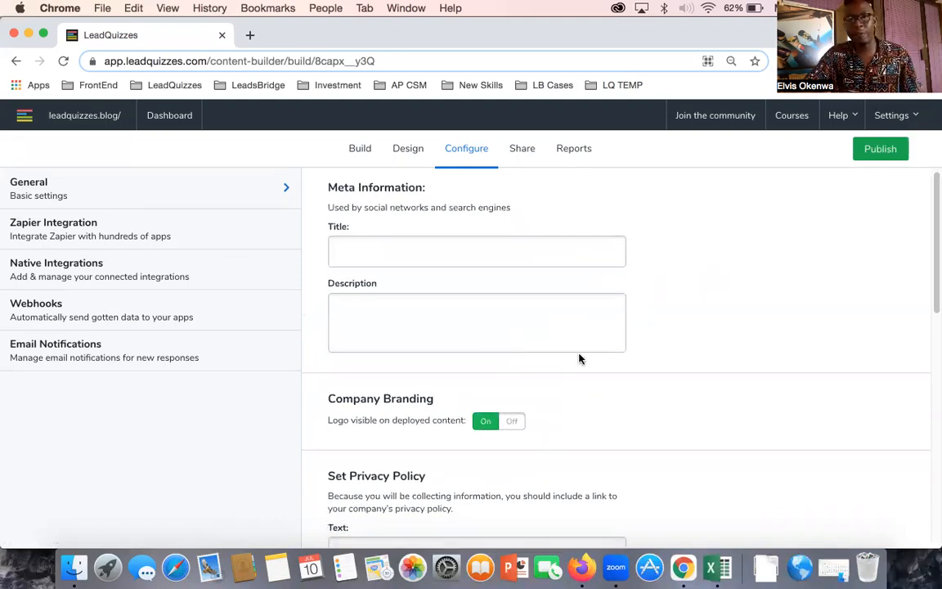
scroll(640, 421, "down", 5)
scroll(640, 420, "down", 10)
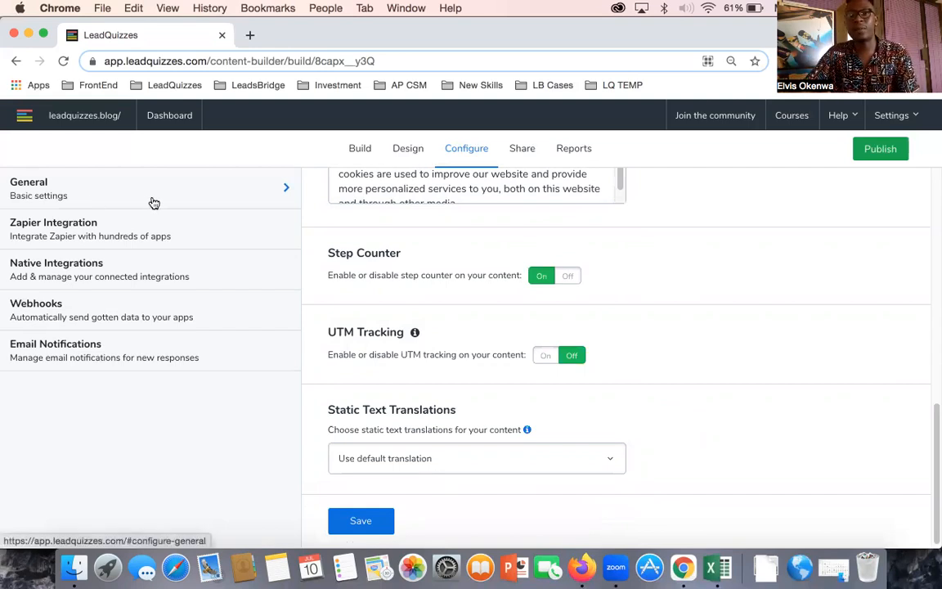
Open the quiz's sharing options and highlight its content URL
left_click(523, 150)
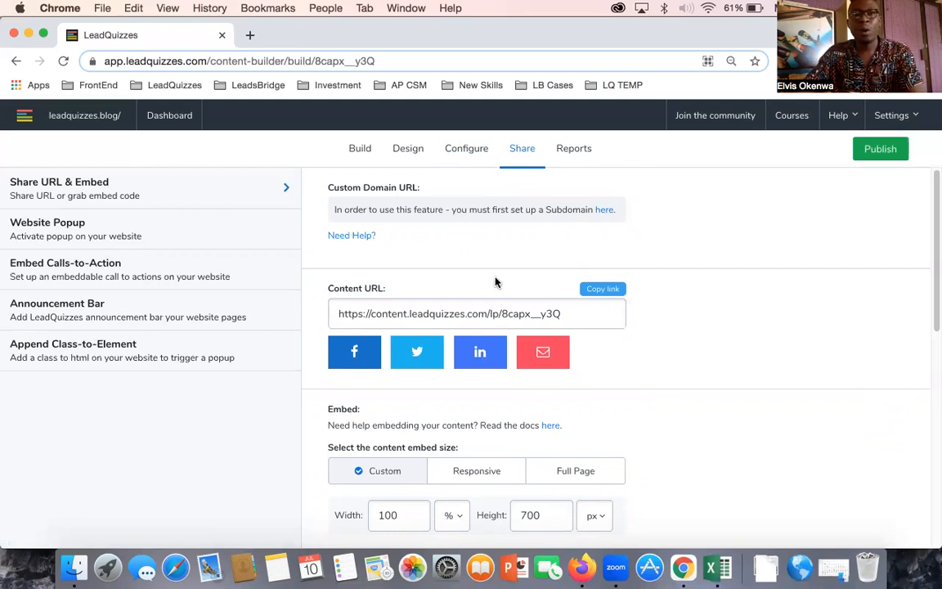
scroll(626, 301, "down", 1)
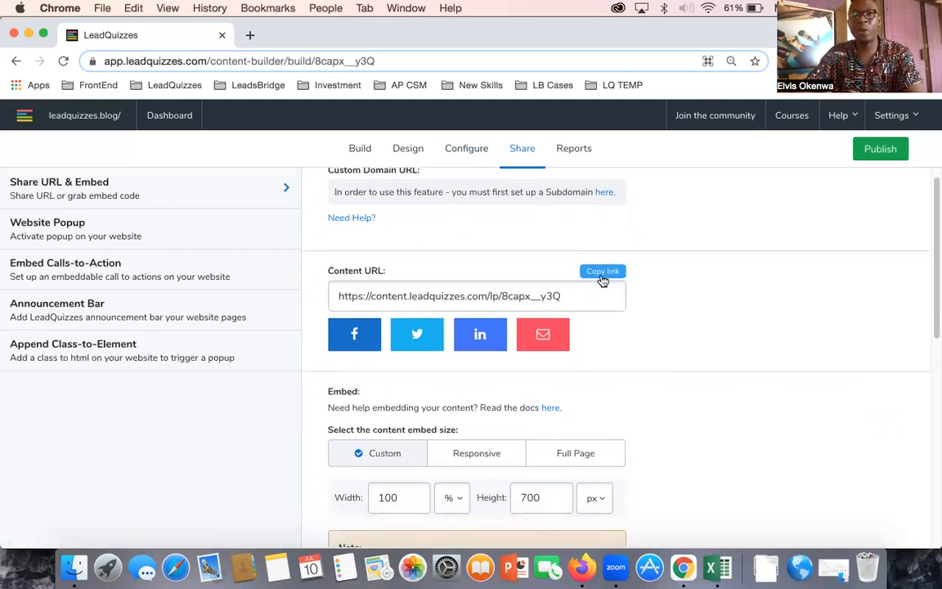
left_click_drag(552, 297, 332, 297)
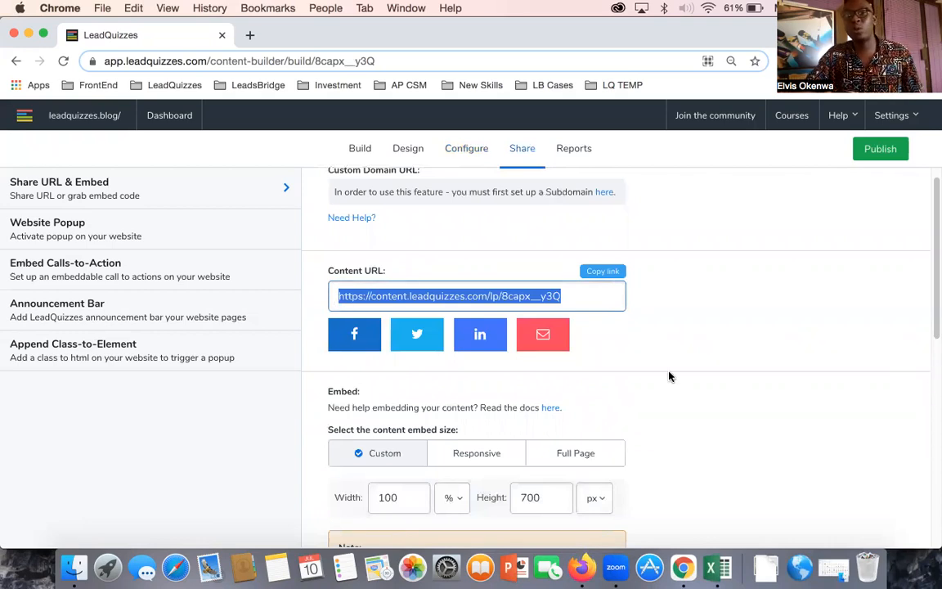
Set the quiz's embed size to Responsive and from there to Full Page, and review the inline embed code
scroll(669, 379, "down", 5)
scroll(672, 379, "down", 2)
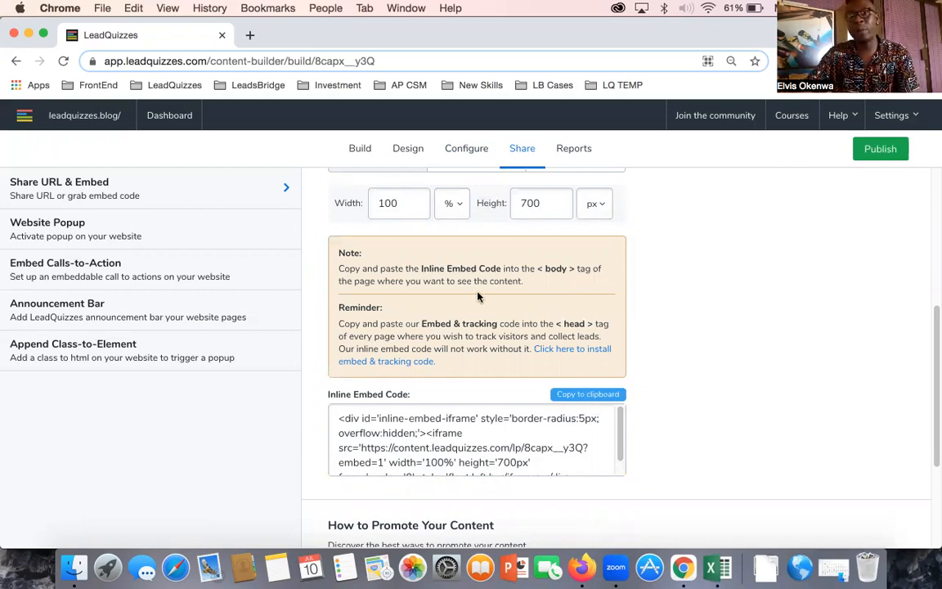
scroll(432, 268, "up", 2)
scroll(412, 221, "up", 1)
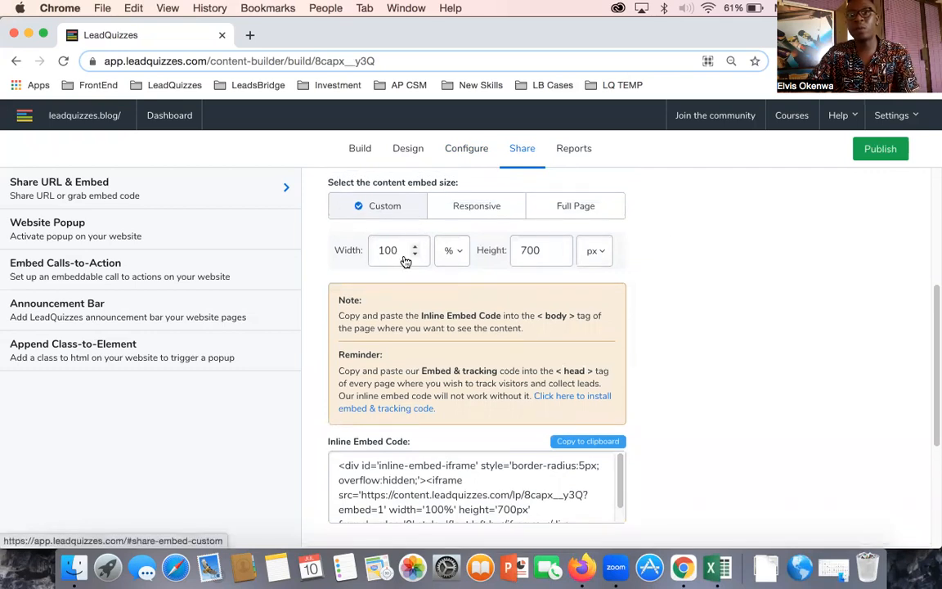
left_click(484, 212)
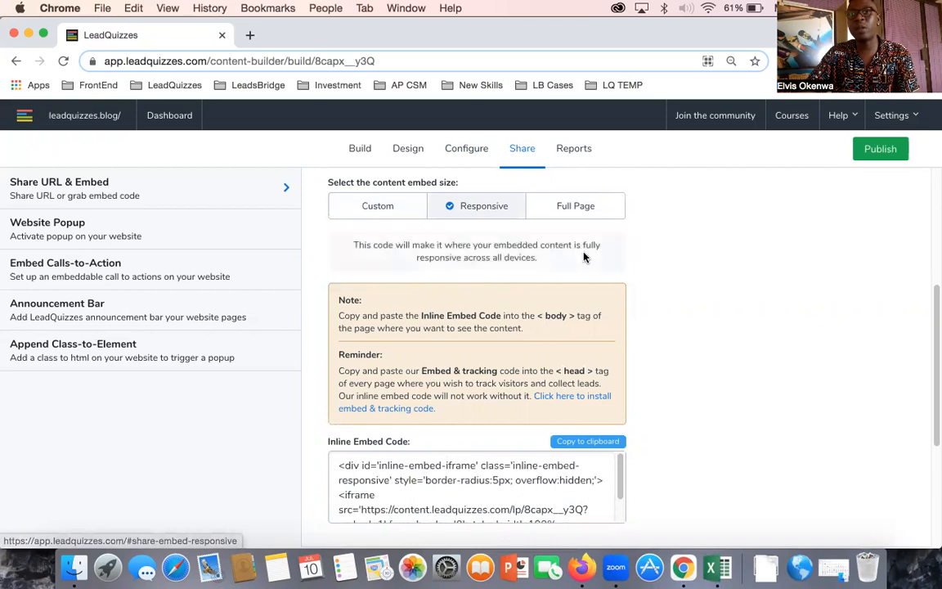
left_click(564, 206)
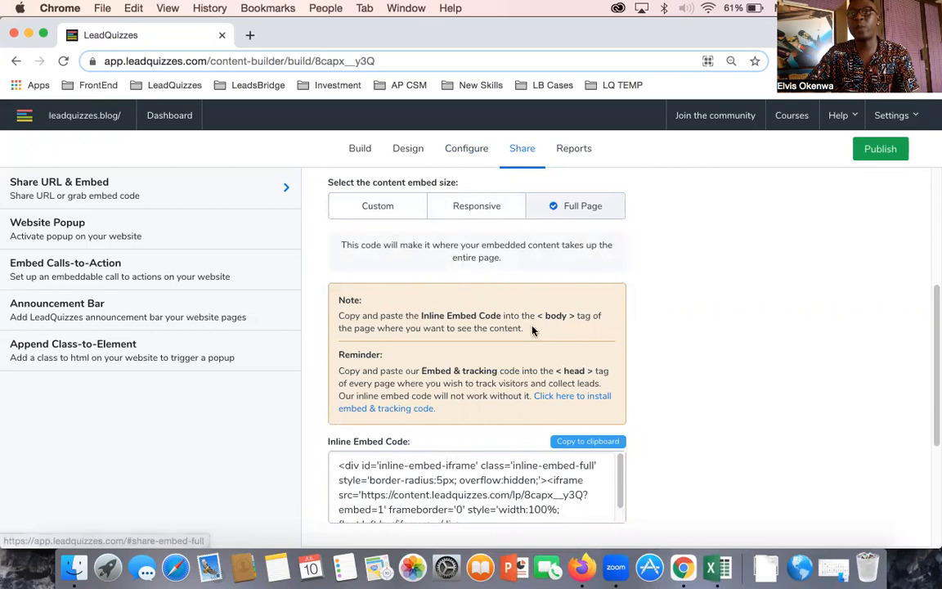
scroll(553, 427, "down", 1)
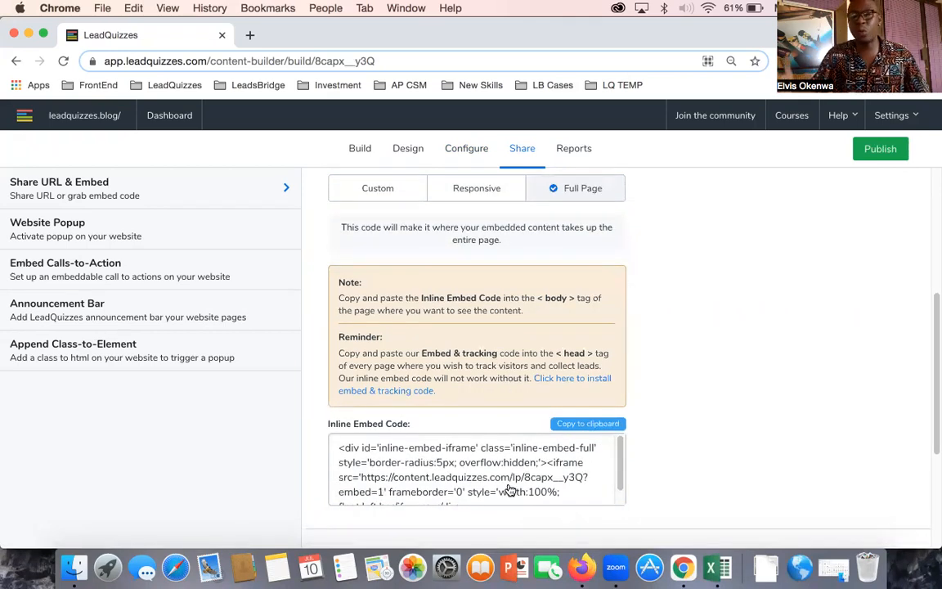
scroll(491, 470, "down", 1)
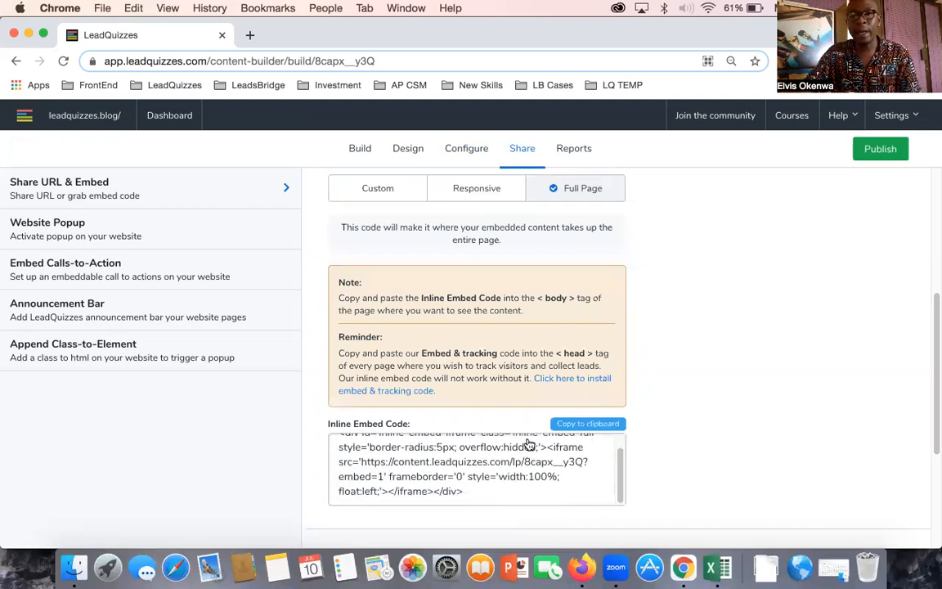
scroll(762, 418, "up", 2)
scroll(748, 423, "up", 5)
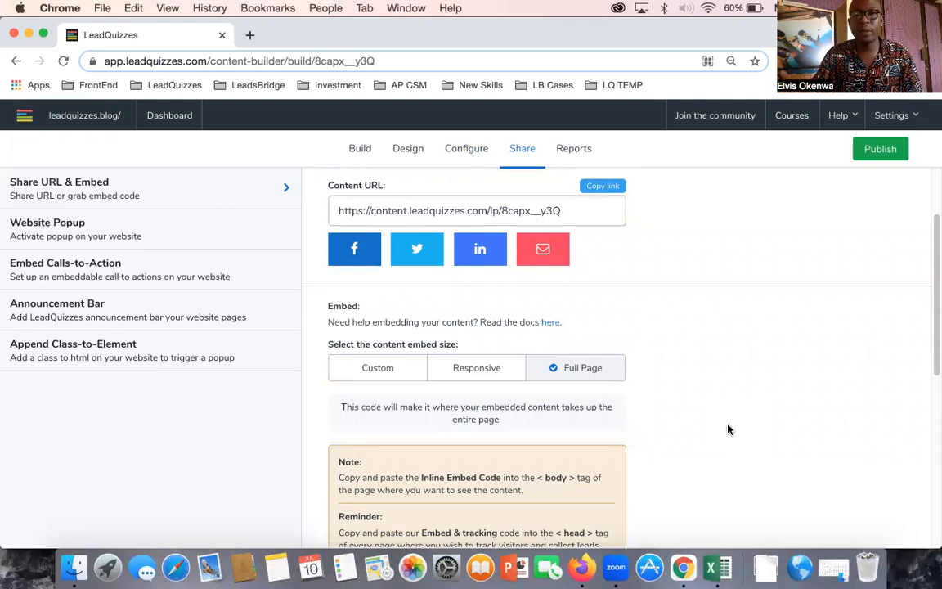
scroll(729, 429, "up", 3)
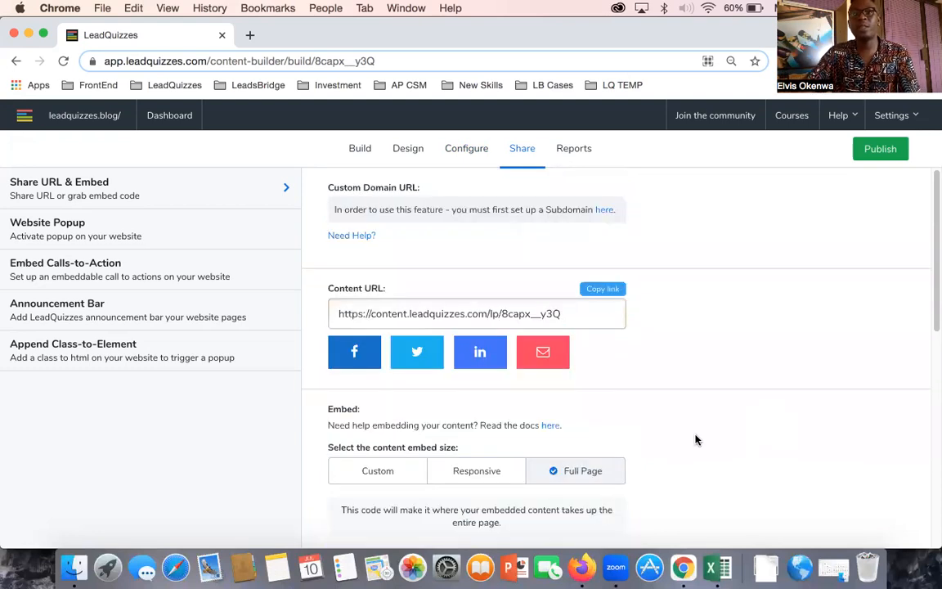
Return from the website popup options to the dashboard, and reopen the website popup settings of the Metabolism Type Quiz
left_click(240, 231)
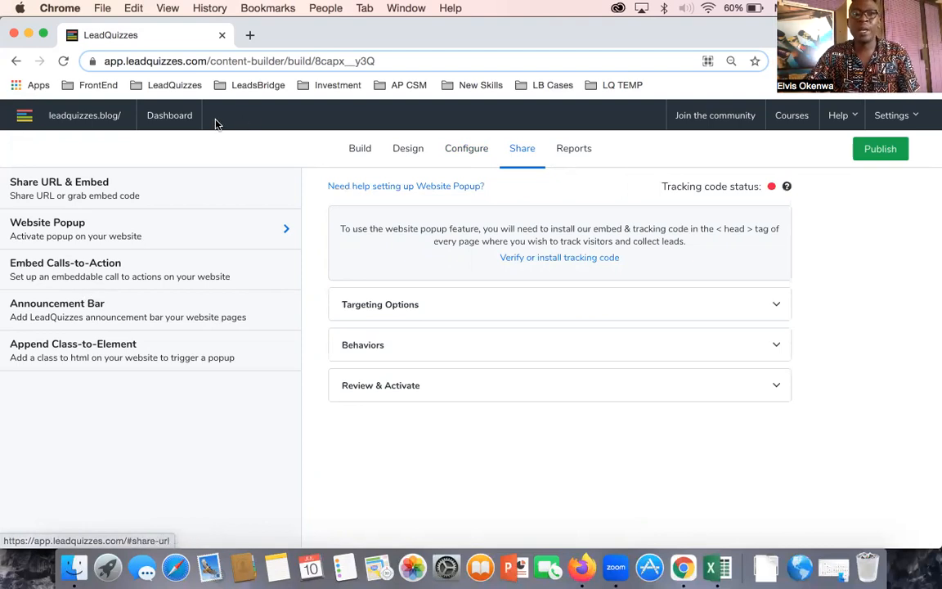
left_click(169, 115)
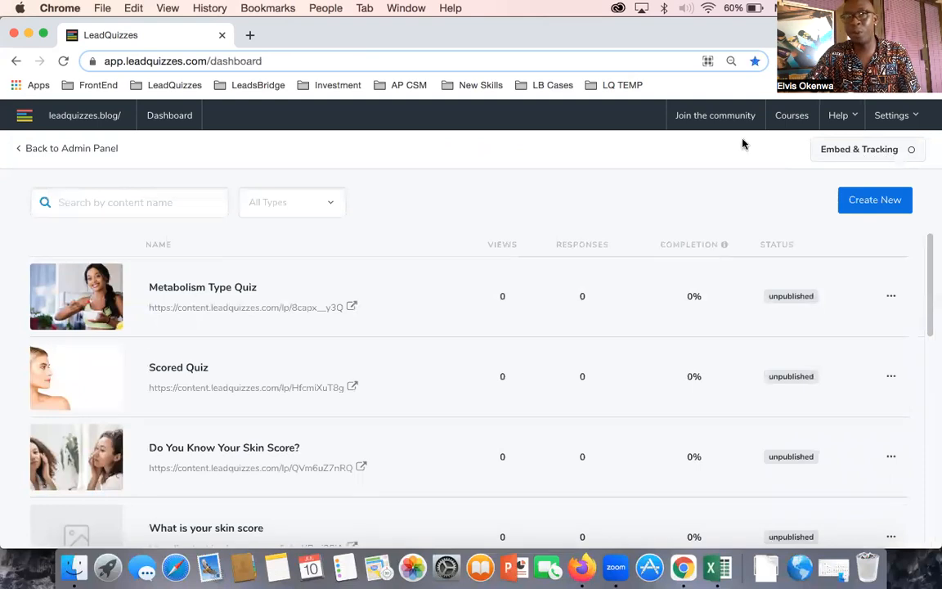
left_click(892, 297)
left_click(837, 324)
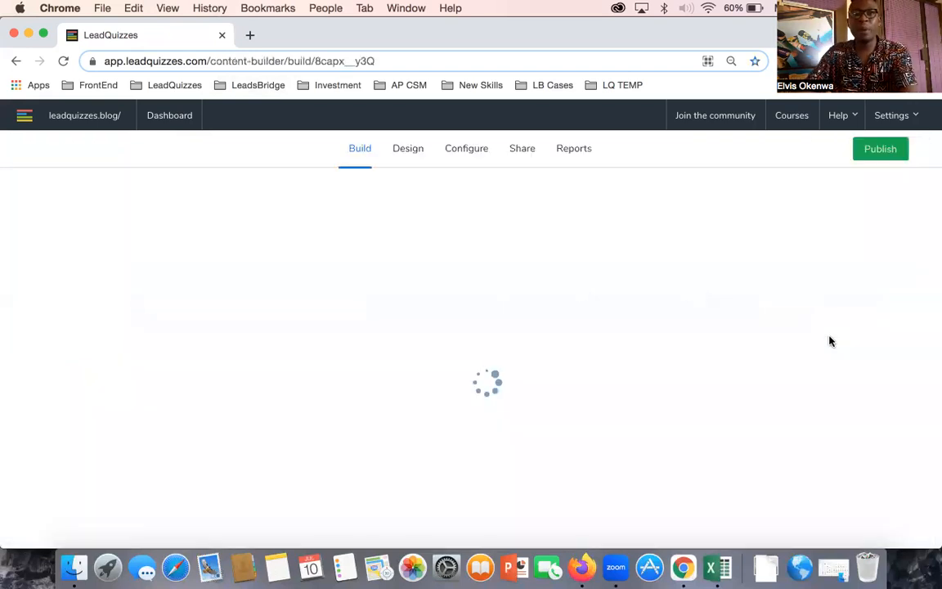
left_click(522, 149)
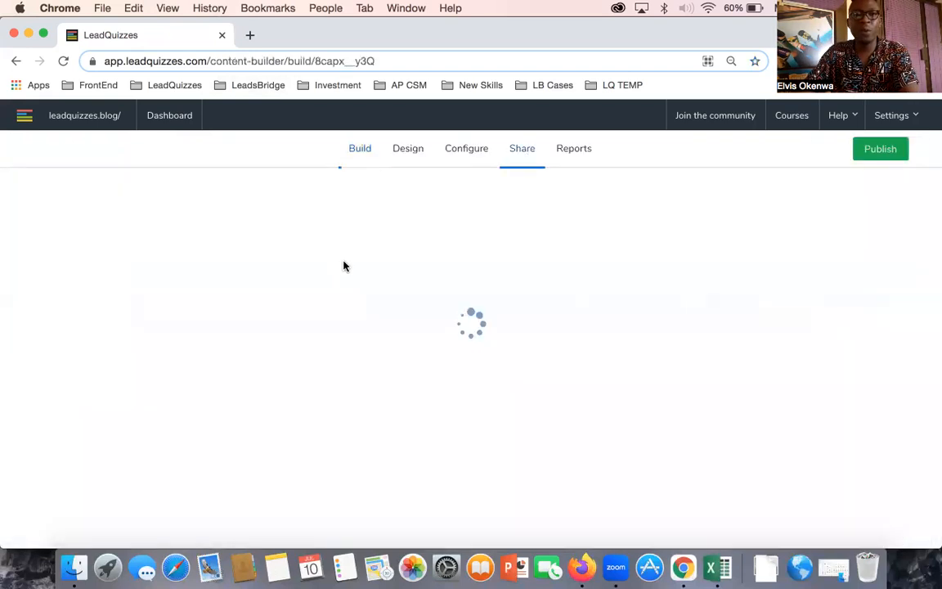
left_click(135, 229)
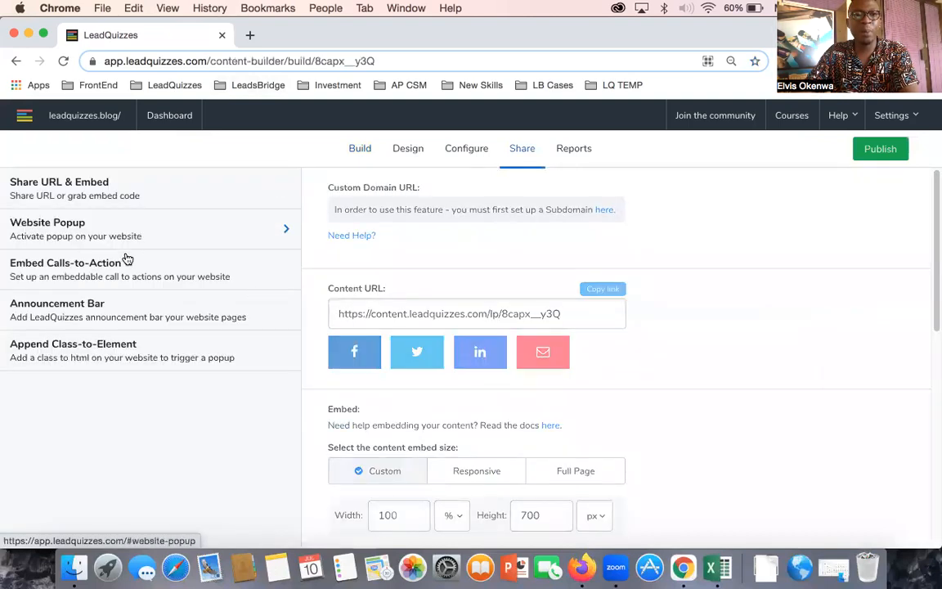
Set the website popup's targeting to desktop, tablet and mobile on all pages with the tracking code, and save it
left_click(483, 302)
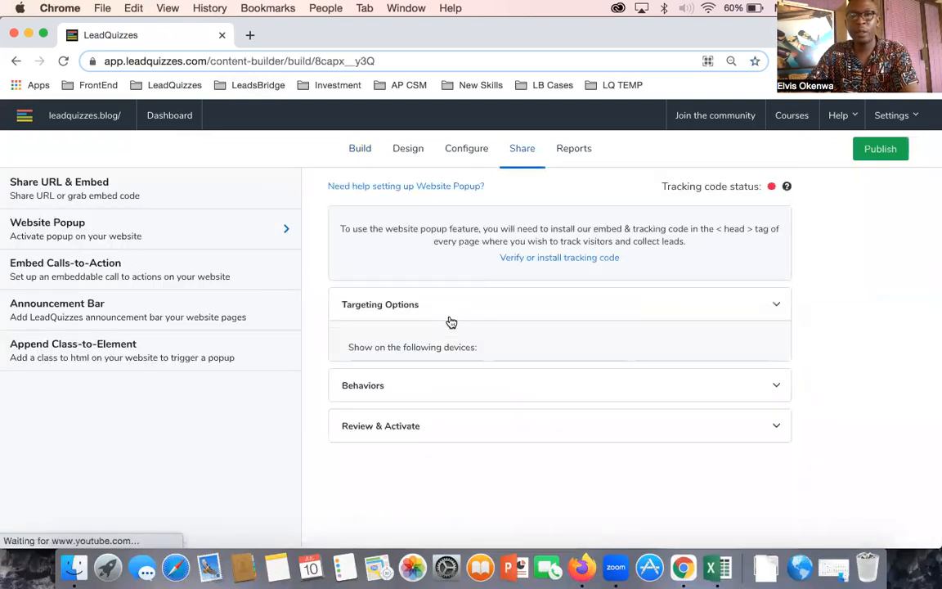
scroll(582, 353, "down", 3)
left_click(551, 305)
left_click(708, 321)
scroll(770, 351, "down", 1)
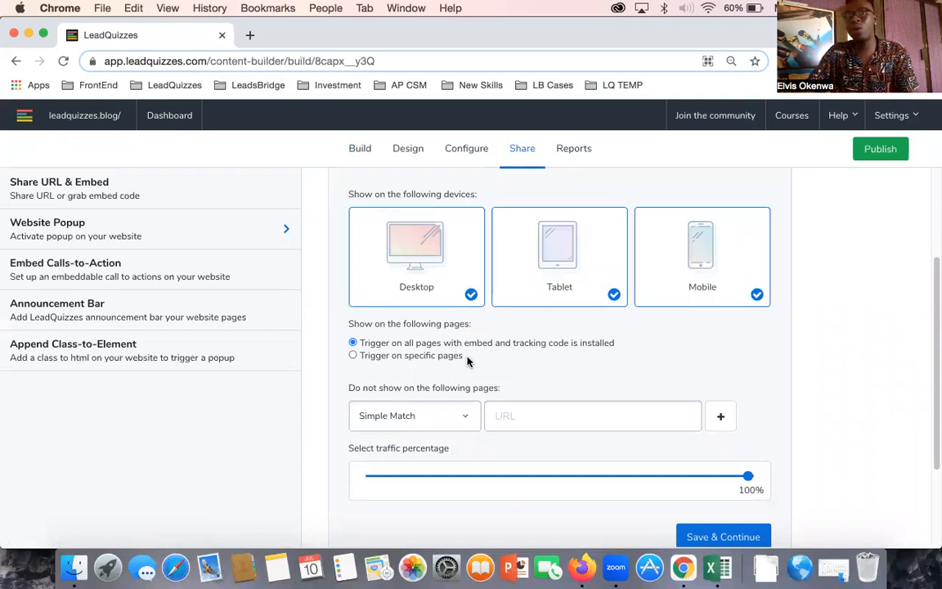
scroll(745, 425, "down", 1)
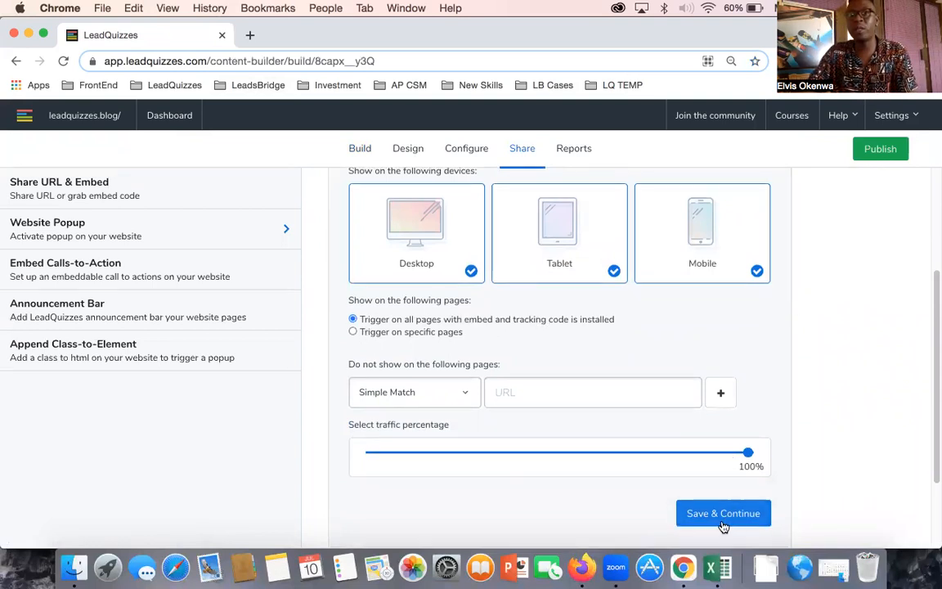
left_click(715, 515)
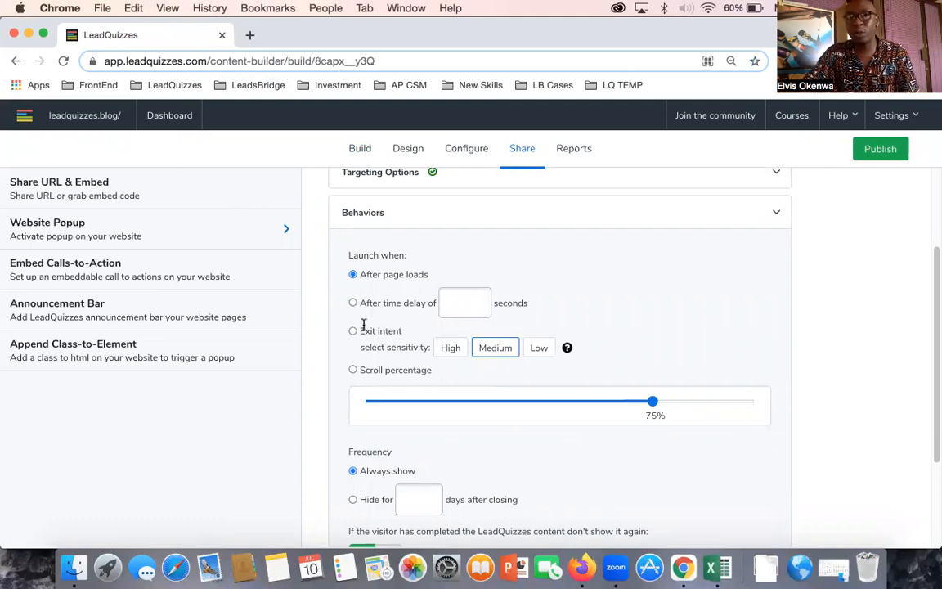
Try to save the popup behaviors with a launch after a time delay, leaving the number of seconds empty
left_click(353, 303)
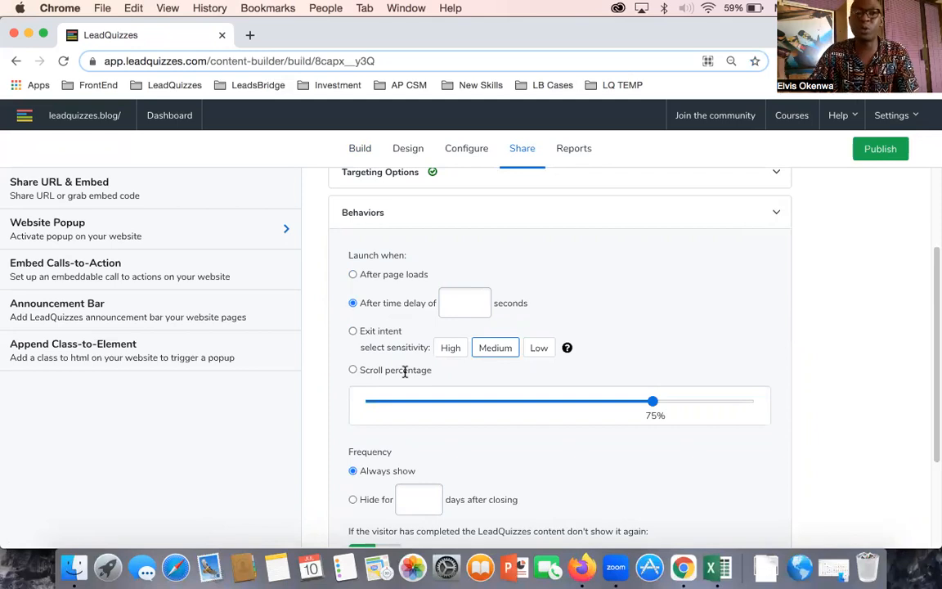
scroll(413, 348, "down", 3)
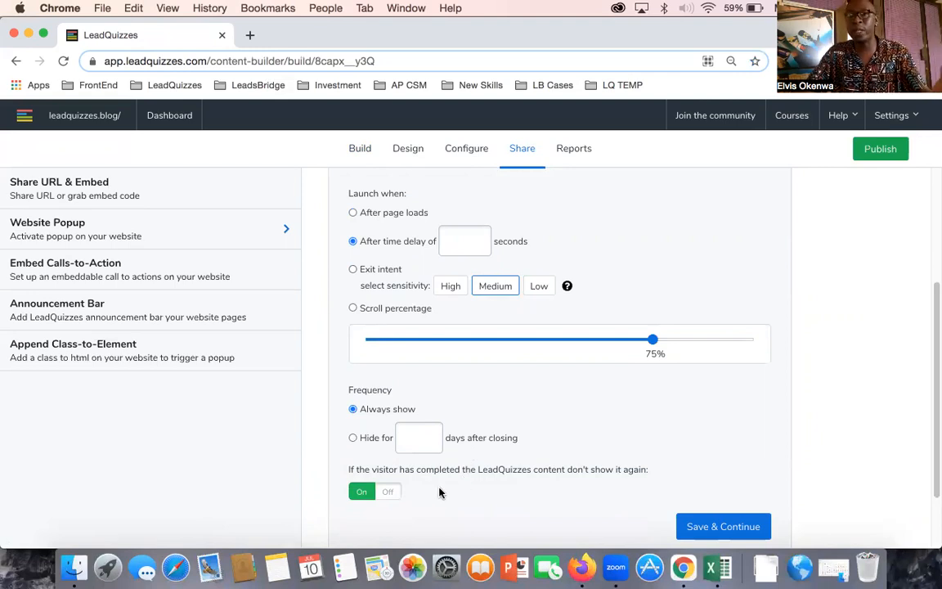
scroll(439, 492, "down", 2)
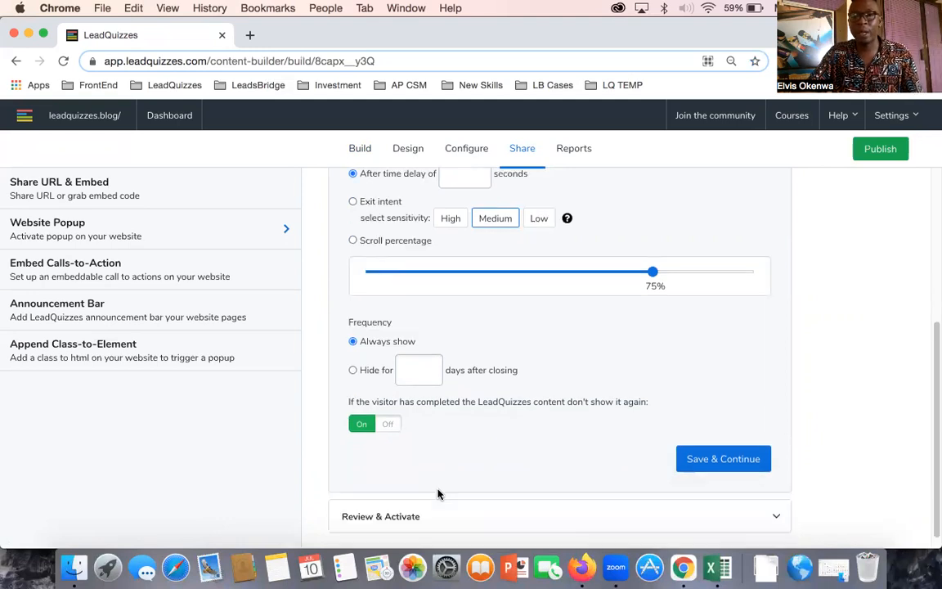
scroll(439, 431, "up", 3)
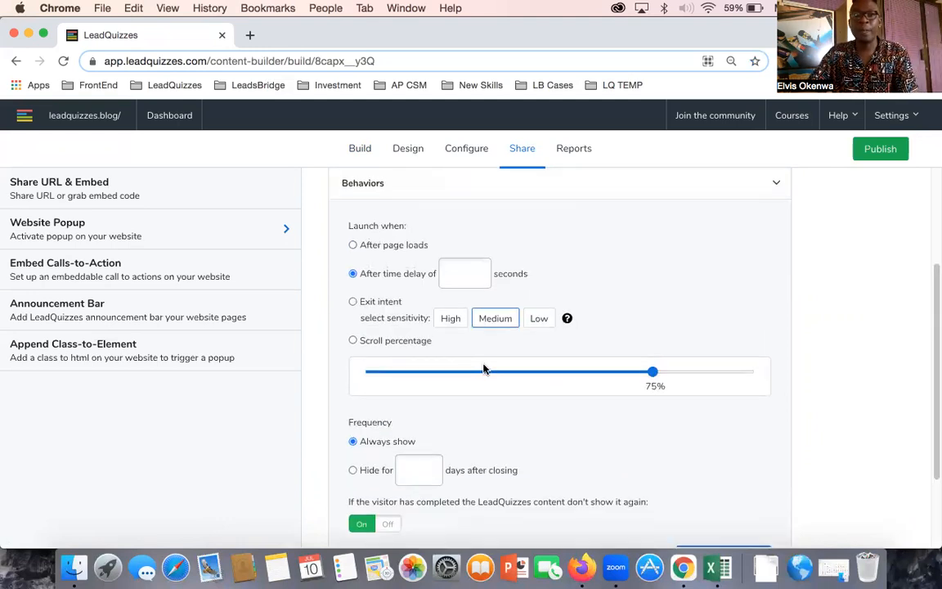
scroll(478, 368, "down", 3)
left_click(684, 445)
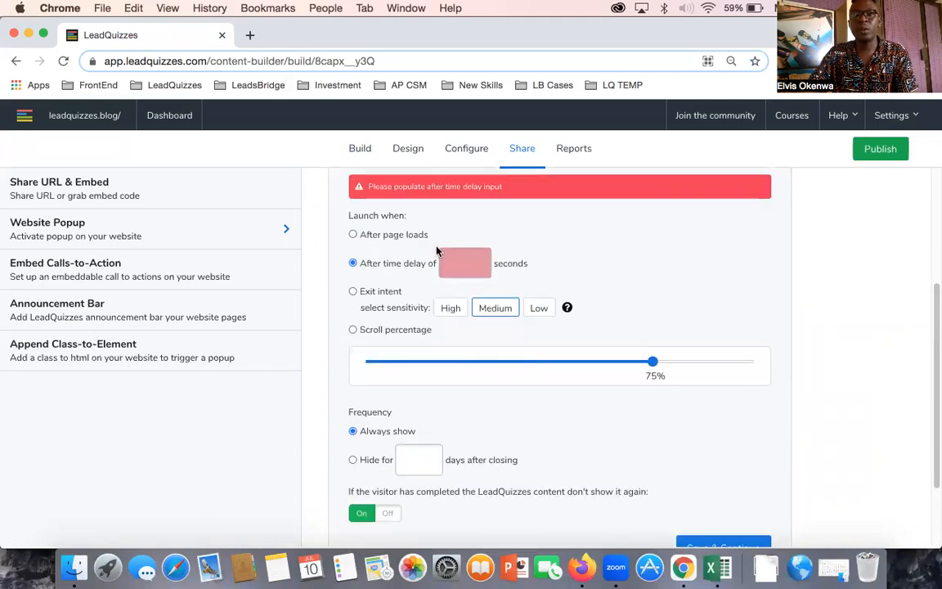
Set the popup to launch after the page loads, save the behaviors and set the website popup status to Active
left_click(353, 235)
left_click(718, 516)
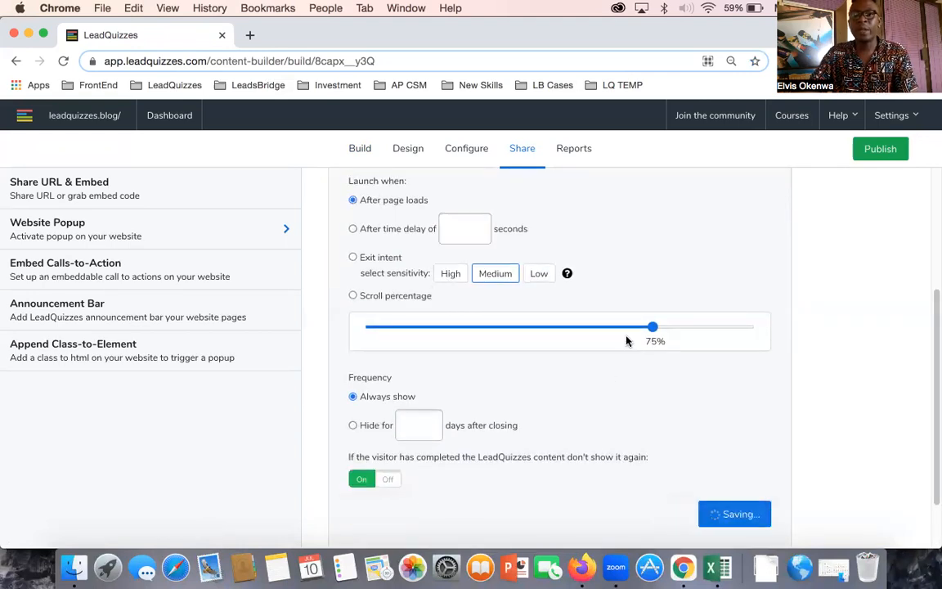
left_click(554, 489)
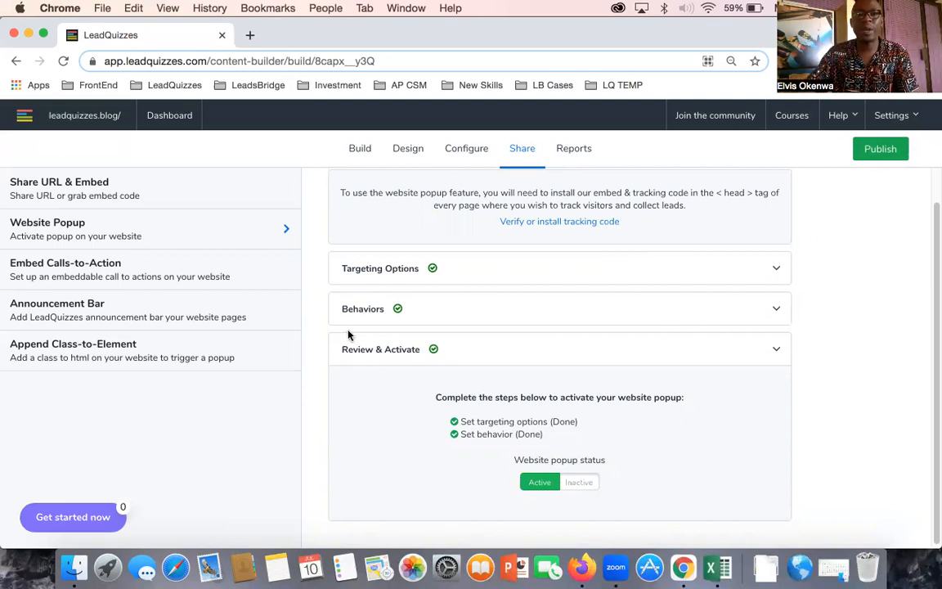
In the embed calls-to-action settings, enter the title "Skin score quiz" and the button text "Take quiz"
left_click(137, 269)
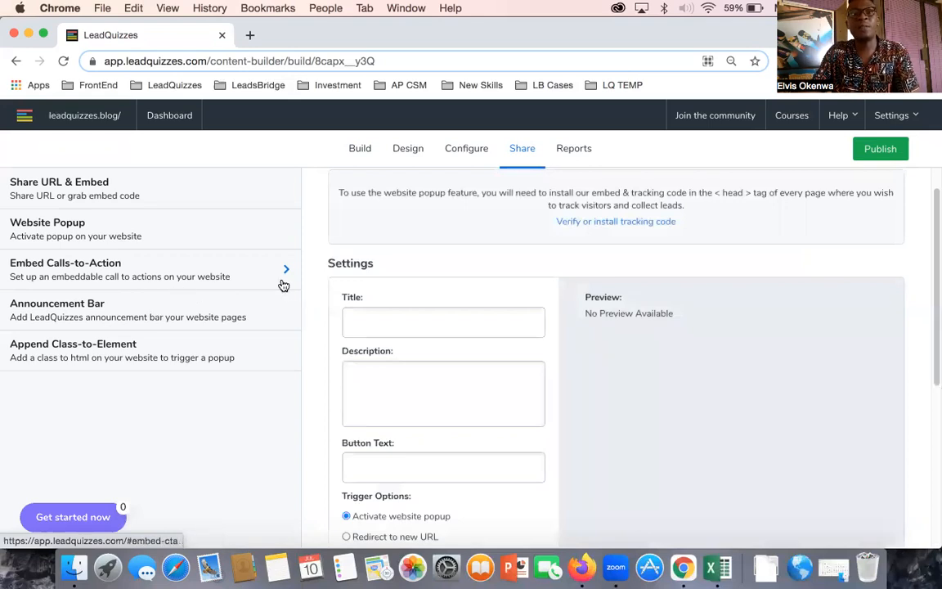
scroll(481, 267, "down", 1)
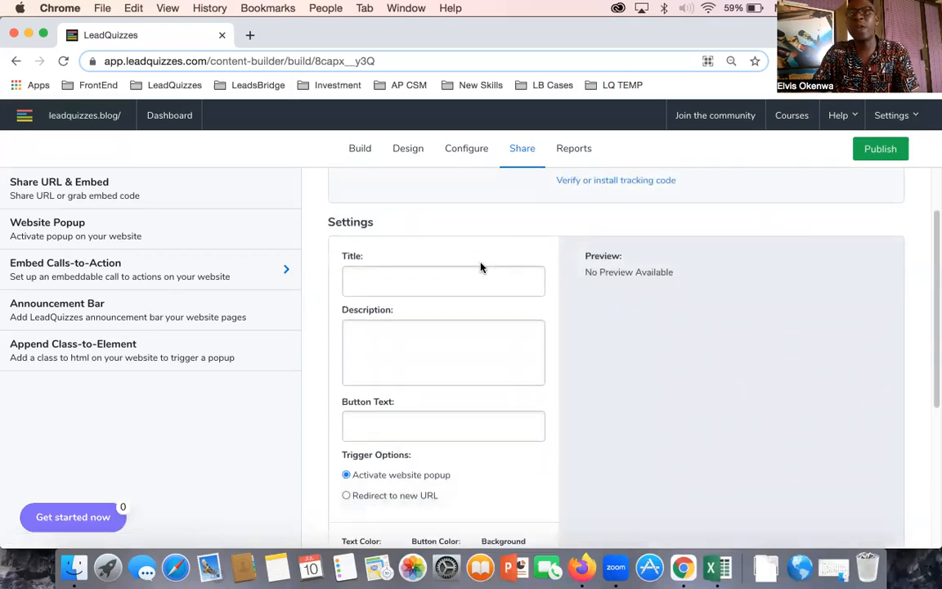
left_click(427, 288)
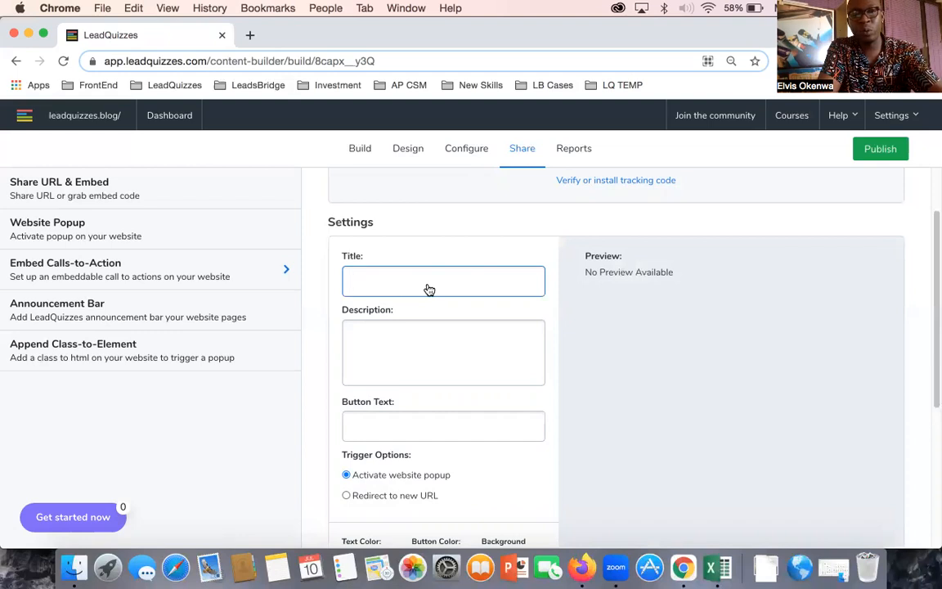
type("Skin s")
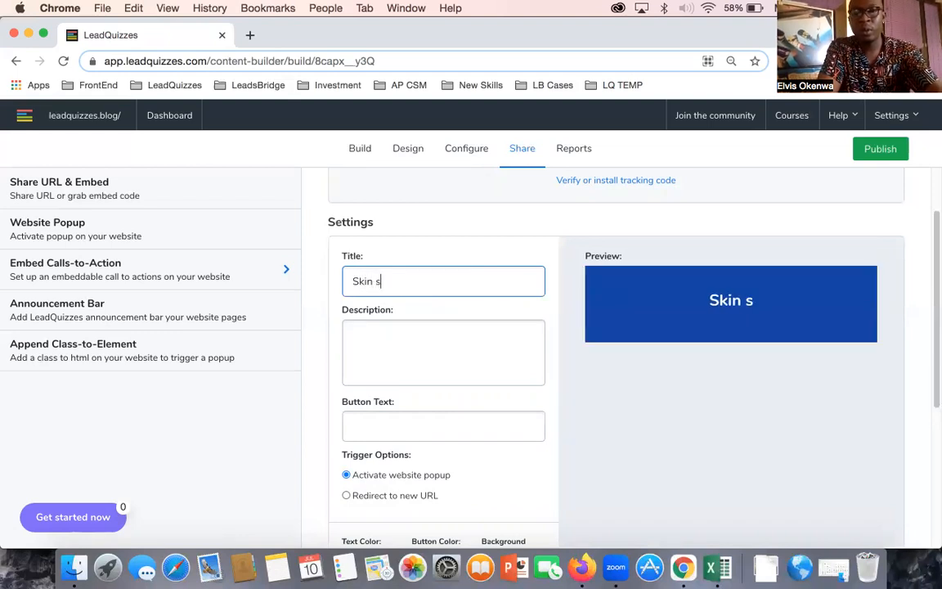
type("core quiz")
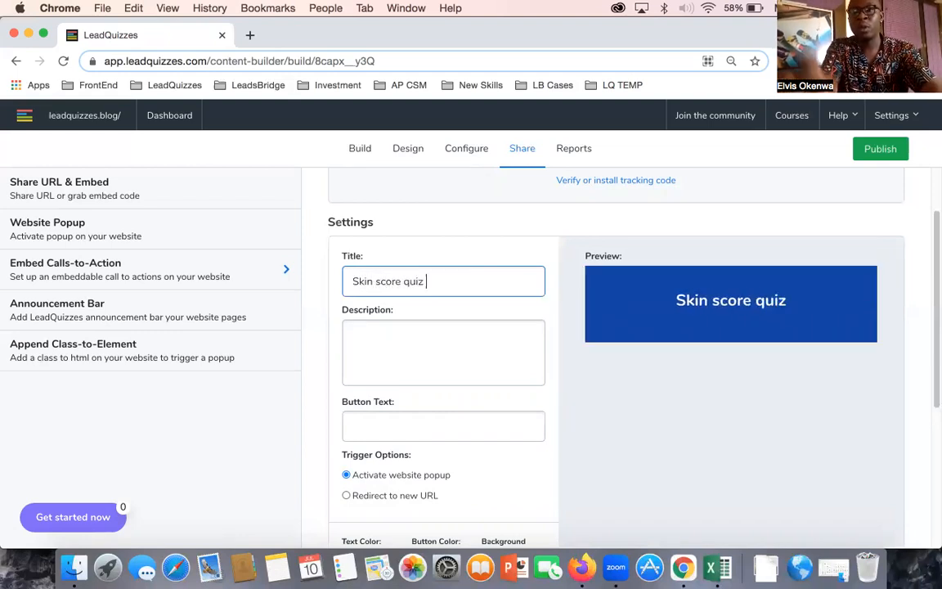
left_click(387, 426)
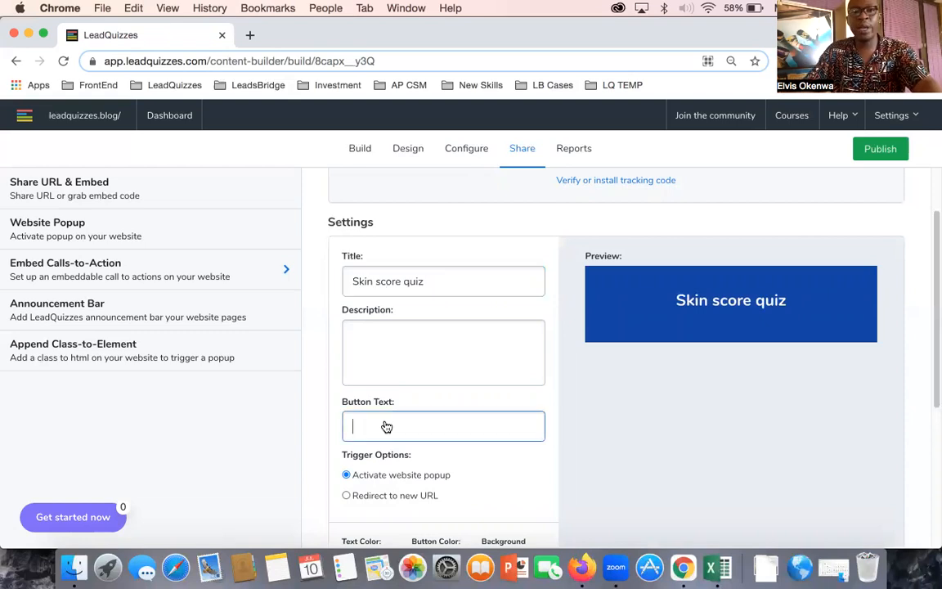
type("Take")
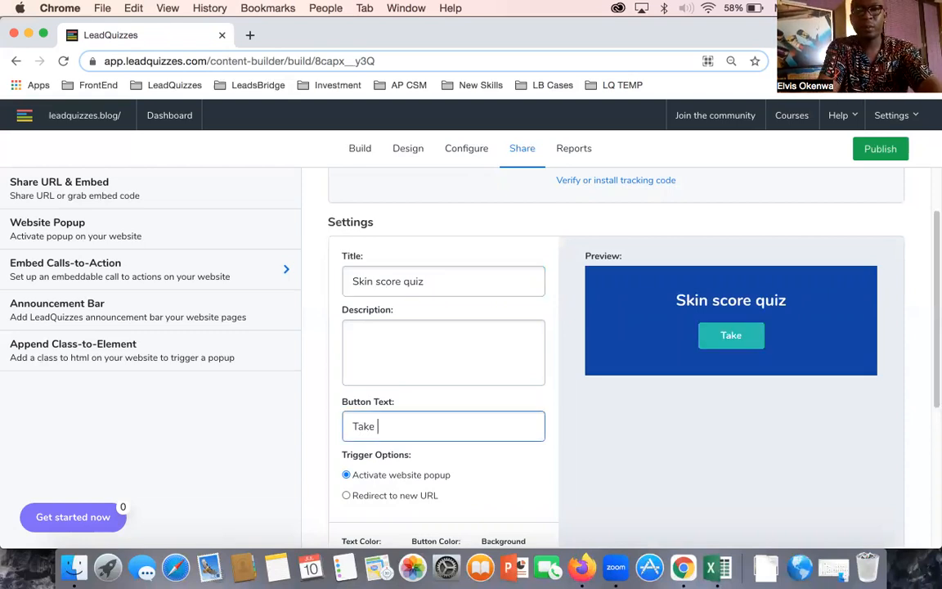
type(" quiz")
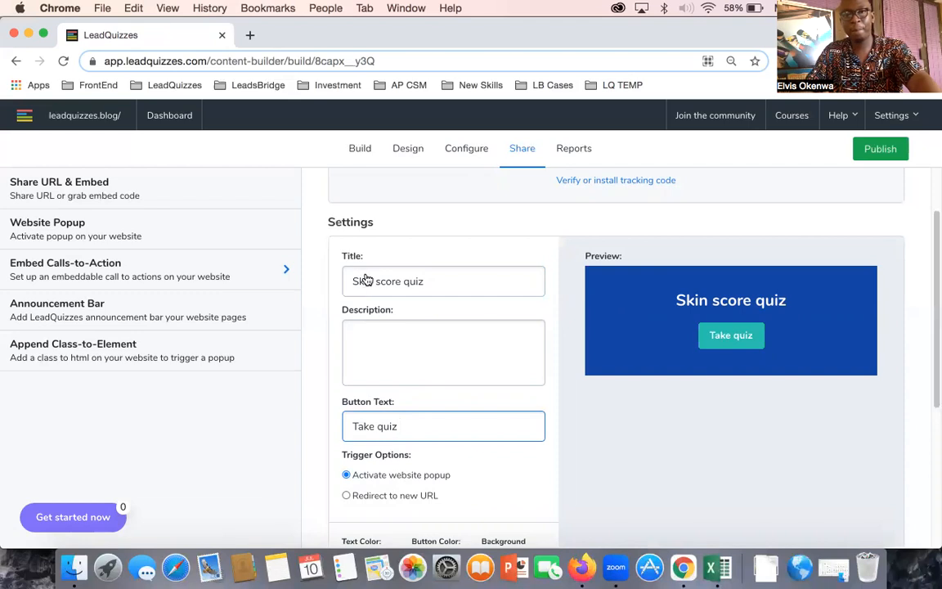
Enter the call-to-action description "Take the quiz to find out your skin score"
left_click(408, 352)
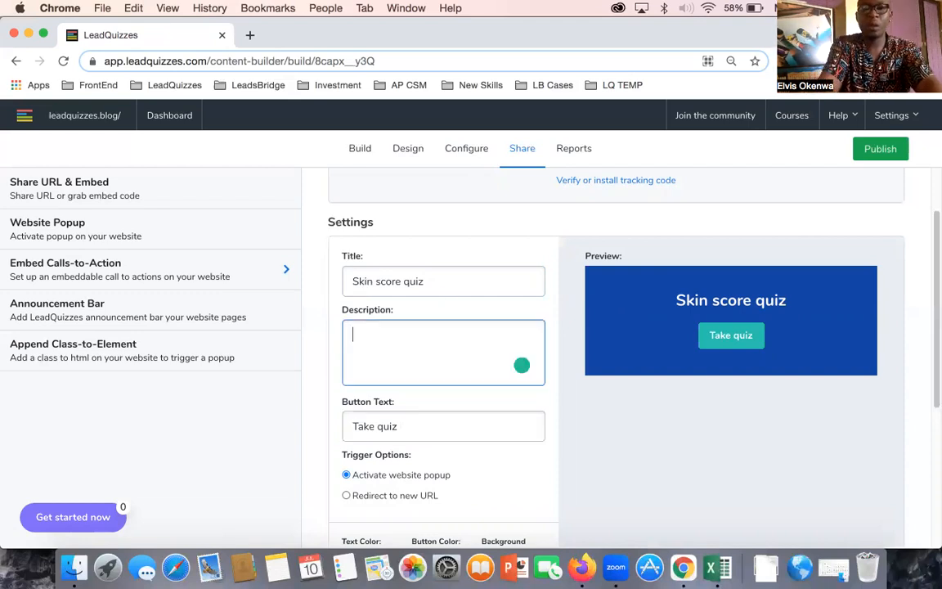
type("Take the qiz")
key("BackSpace")
key("BackSpace")
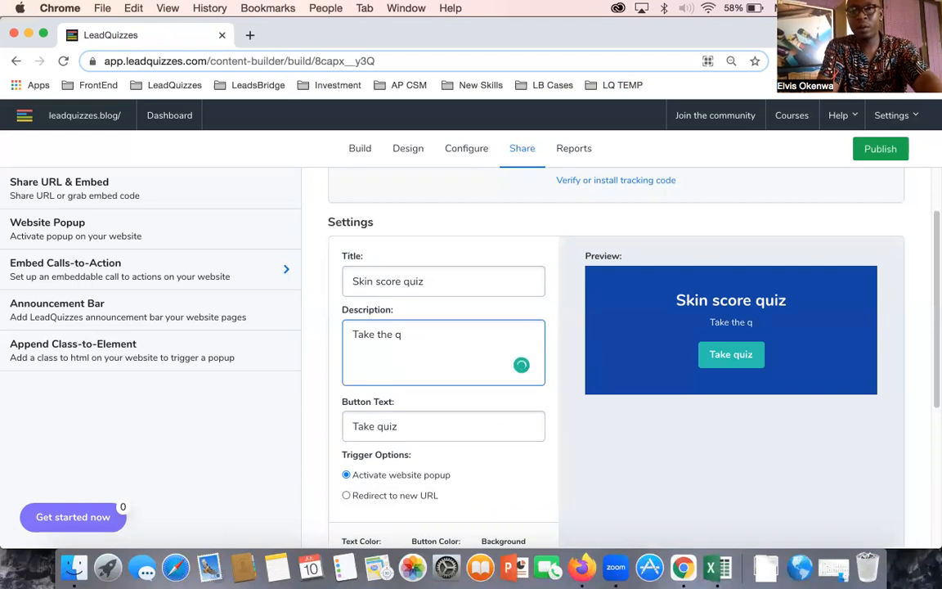
type("uiz to find out you")
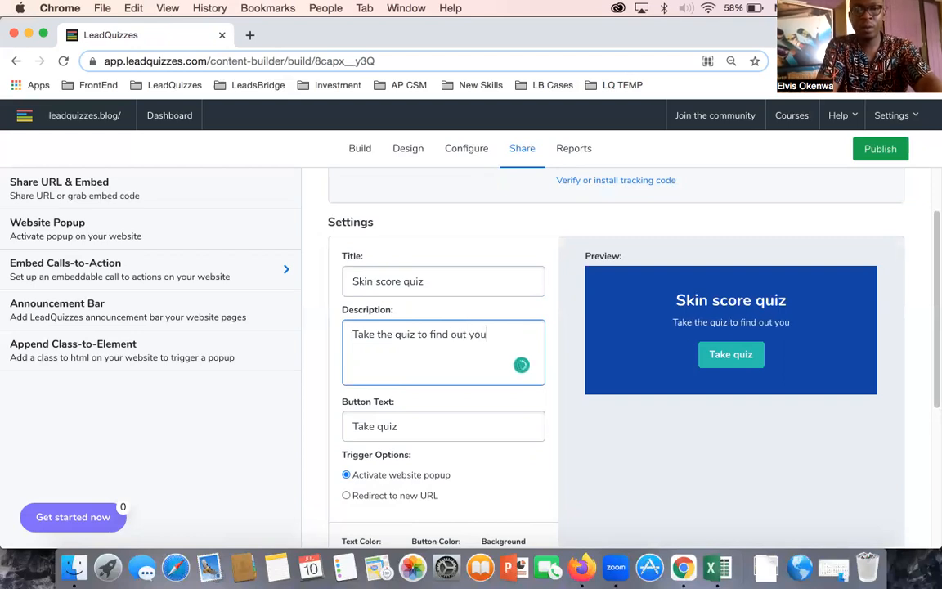
type("r skin score")
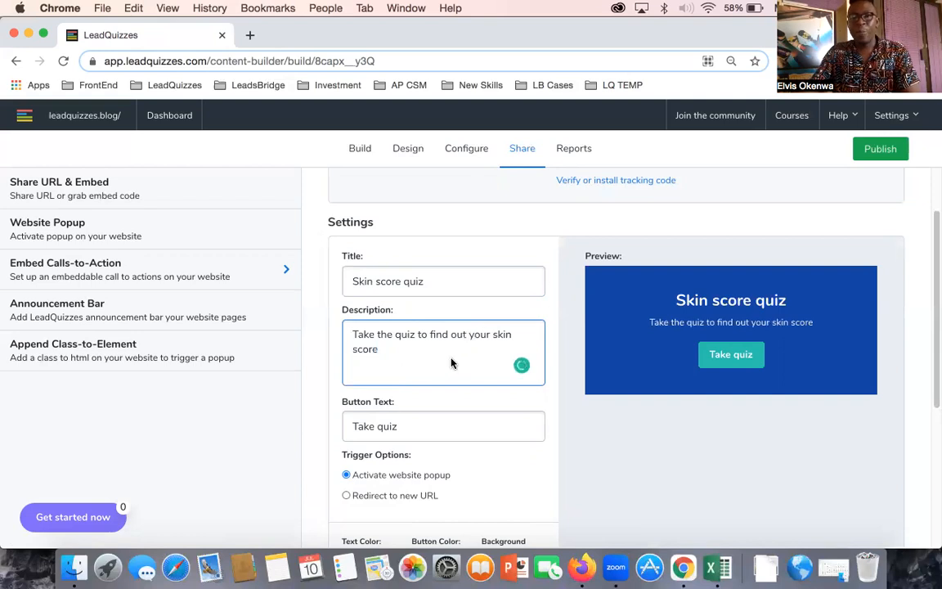
Review the call-to-action preview, and switch the trigger option to Redirect to new URL and back to Activate website popup
scroll(491, 360, "down", 2)
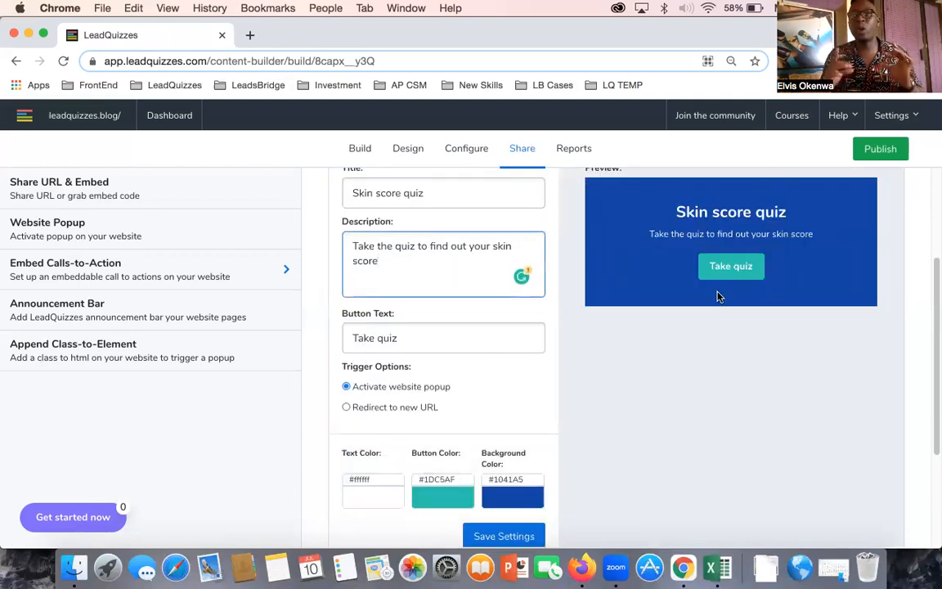
scroll(720, 296, "up", 1)
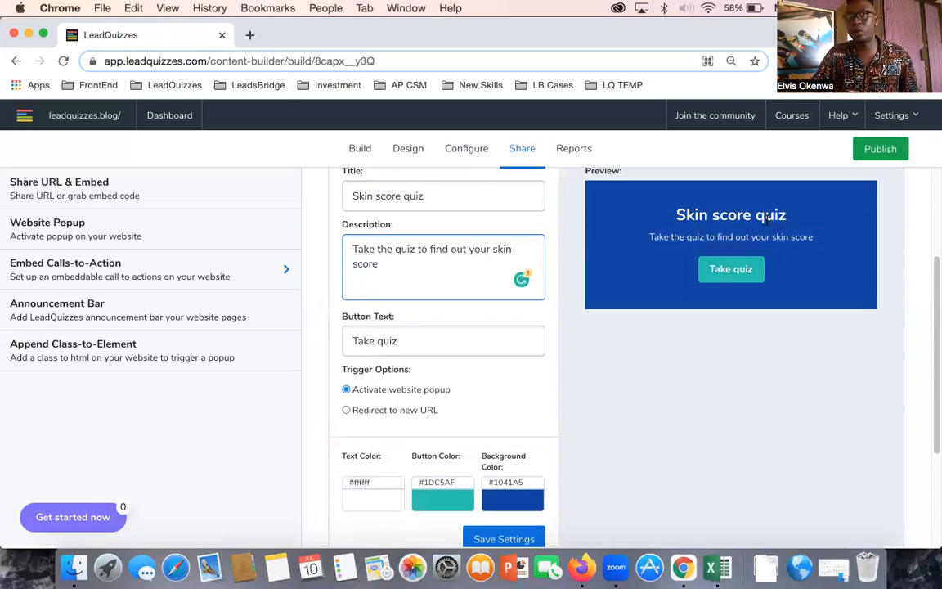
scroll(395, 399, "down", 1)
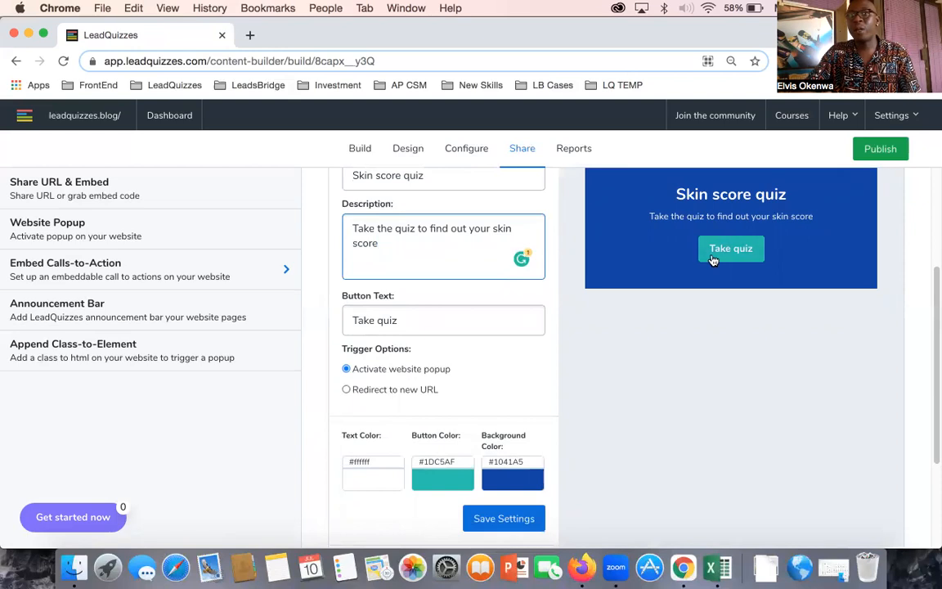
left_click(386, 393)
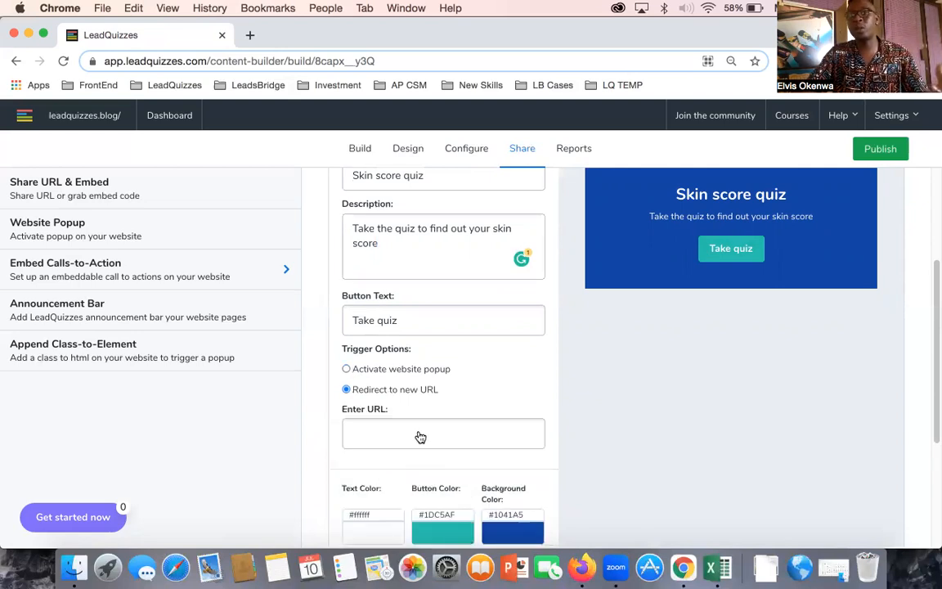
left_click(365, 373)
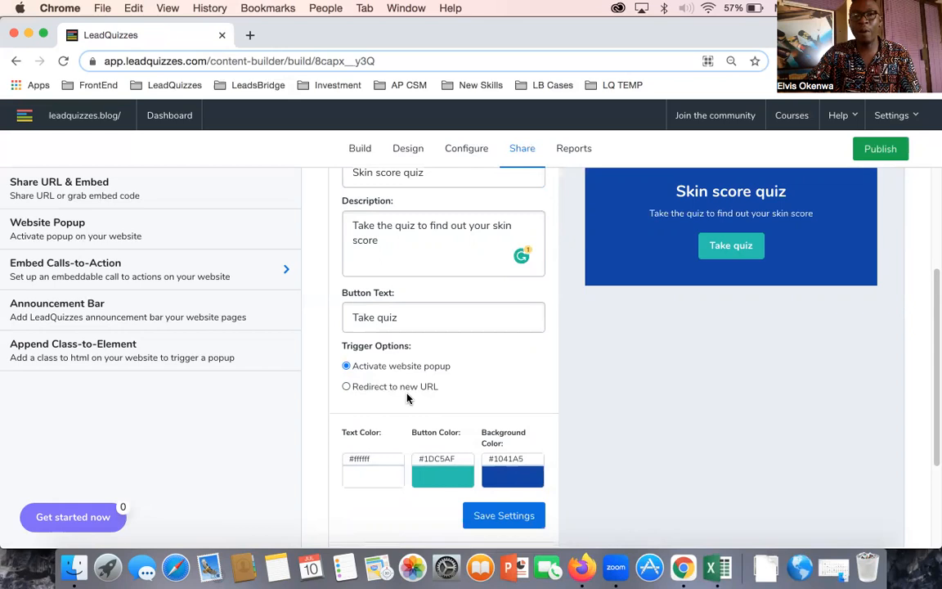
Highlight the whole Embed CTA code and return to the call-to-action preview
scroll(391, 372, "down", 3)
left_click_drag(527, 496, 354, 454)
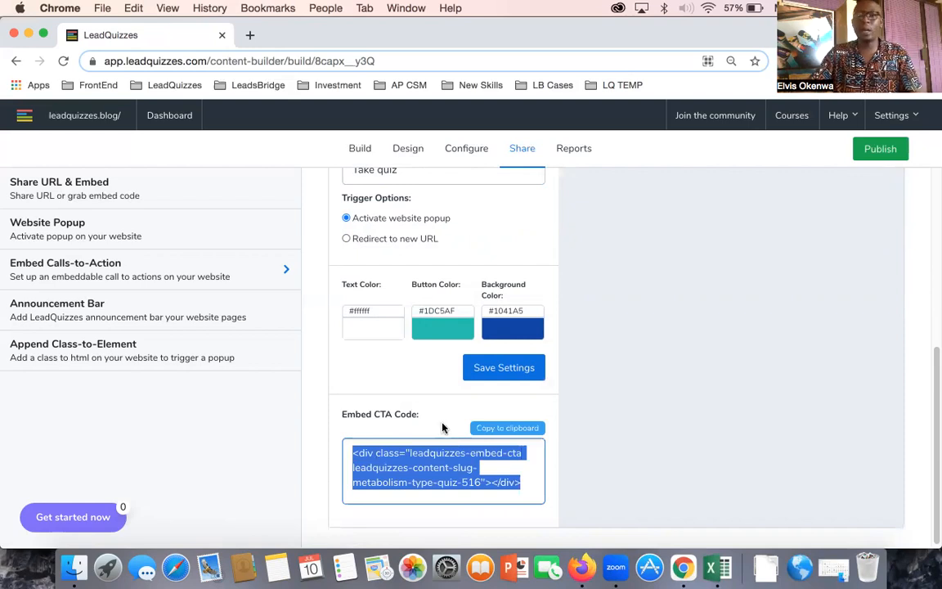
scroll(646, 343, "up", 7)
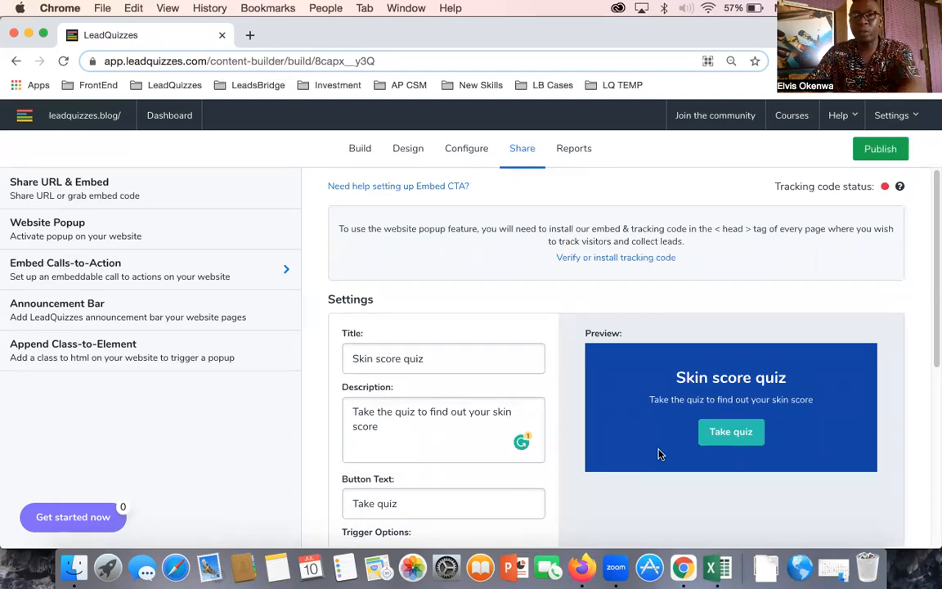
Set the announcement bar's text to "Skin score quiz" and its button text to "Take quiz", and save the appearance
left_click(146, 316)
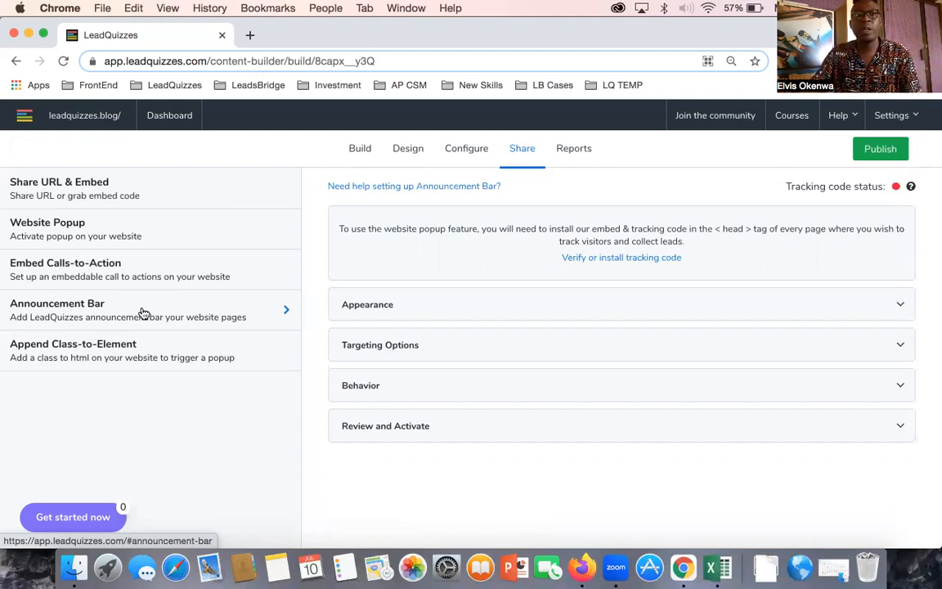
left_click(427, 314)
left_click(401, 377)
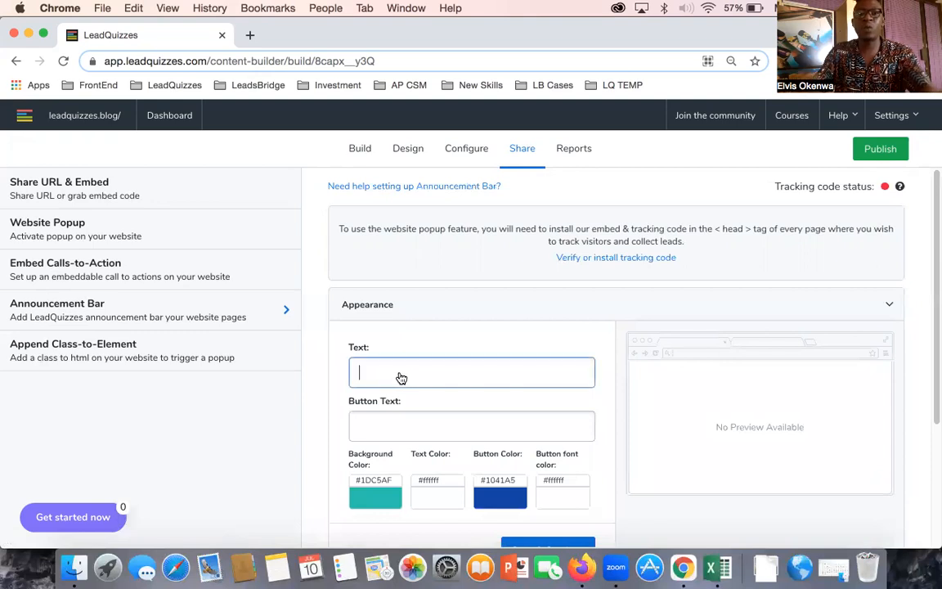
type("Sk")
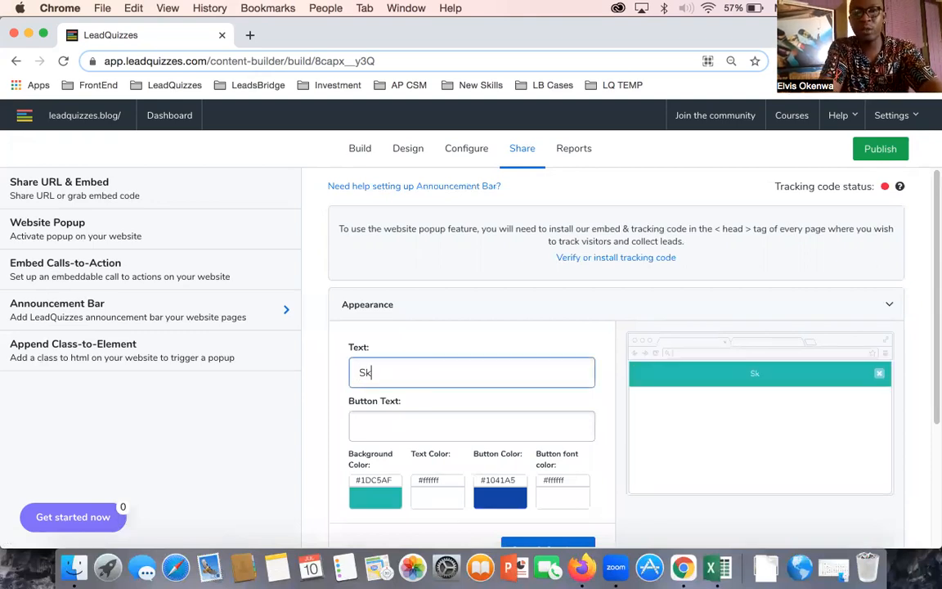
type("in sco")
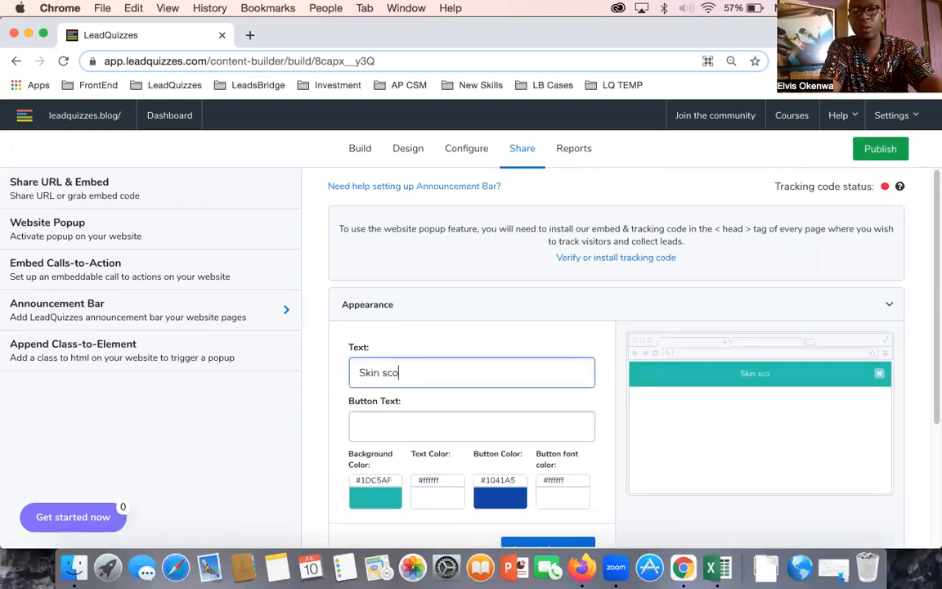
type("re quiz")
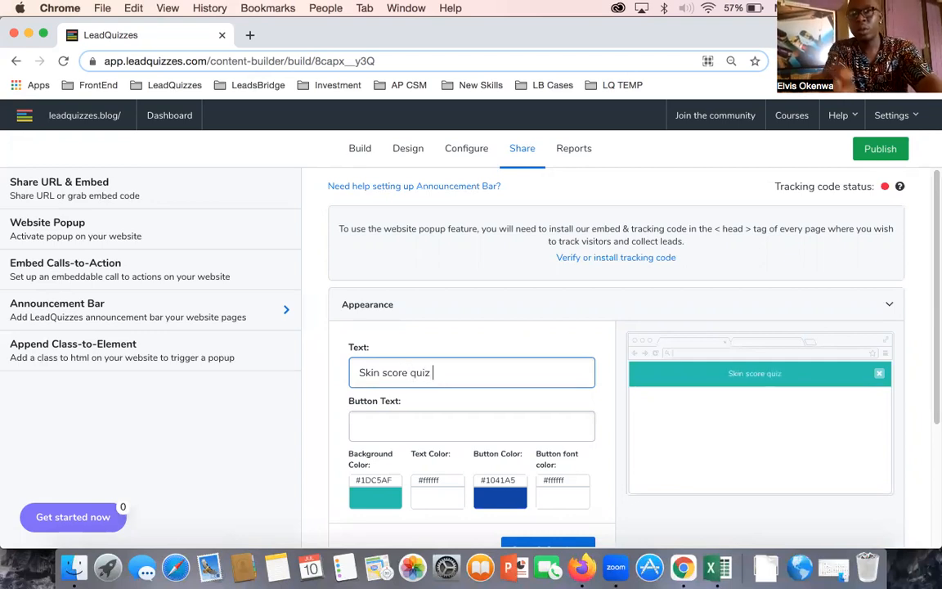
left_click(426, 431)
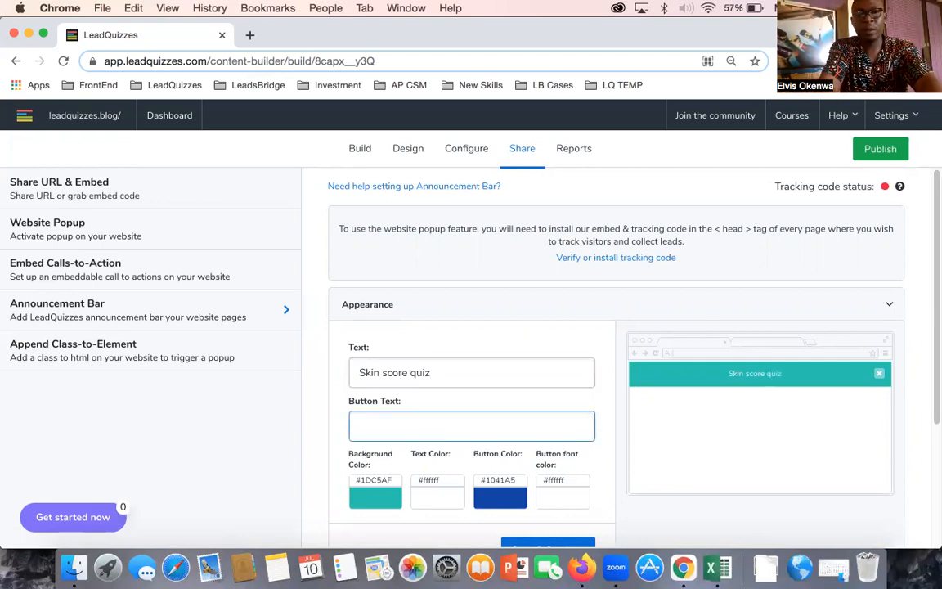
type("Take quiz")
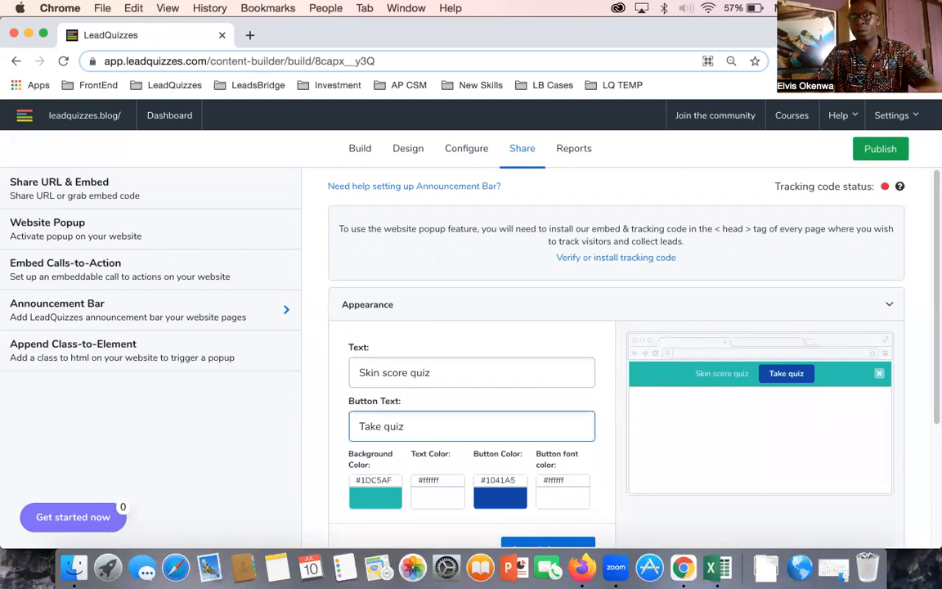
scroll(556, 481, "down", 2)
left_click(548, 455)
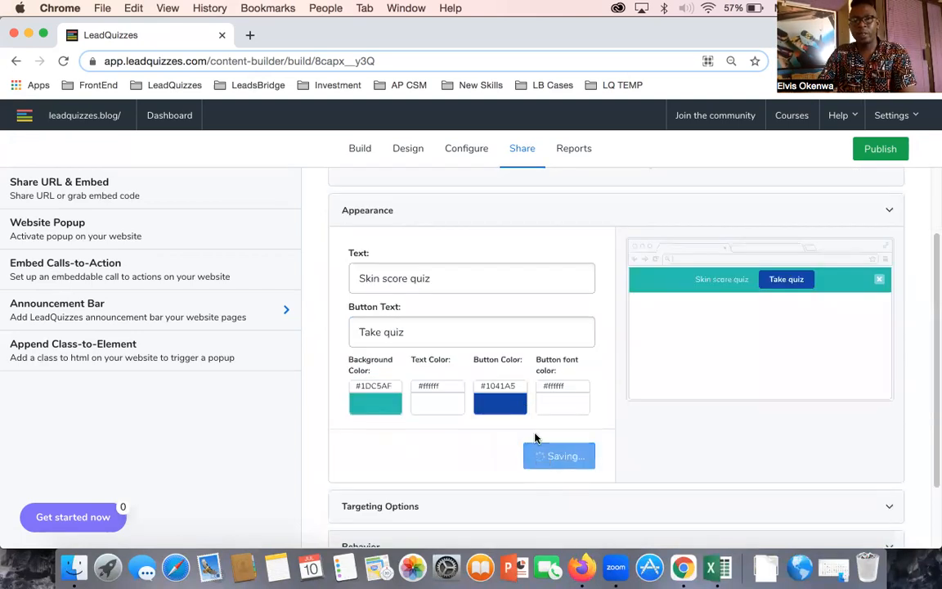
Set the announcement bar's targeting to show on desktop, tablet and mobile devices
left_click(413, 242)
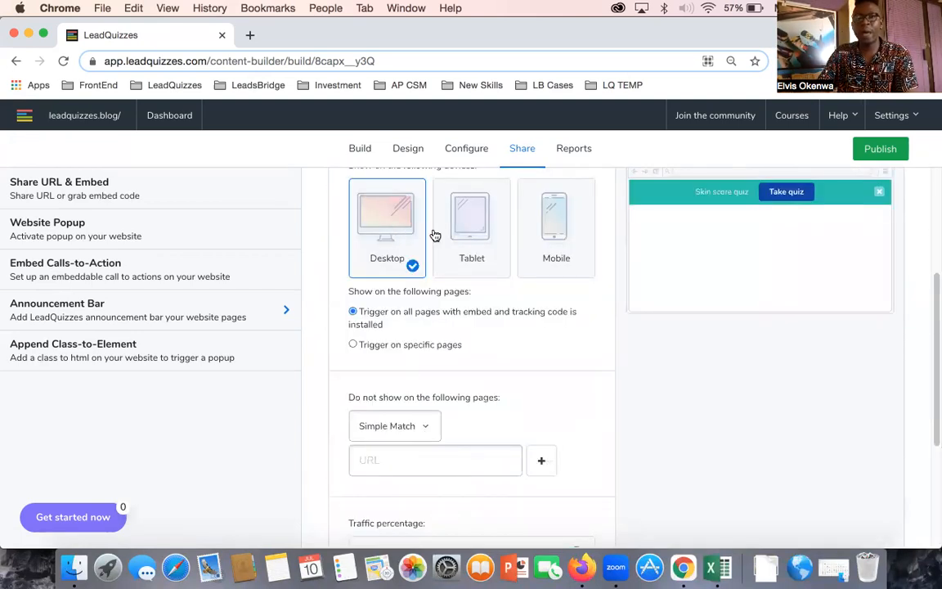
left_click(472, 224)
left_click(552, 228)
scroll(471, 284, "up", 2)
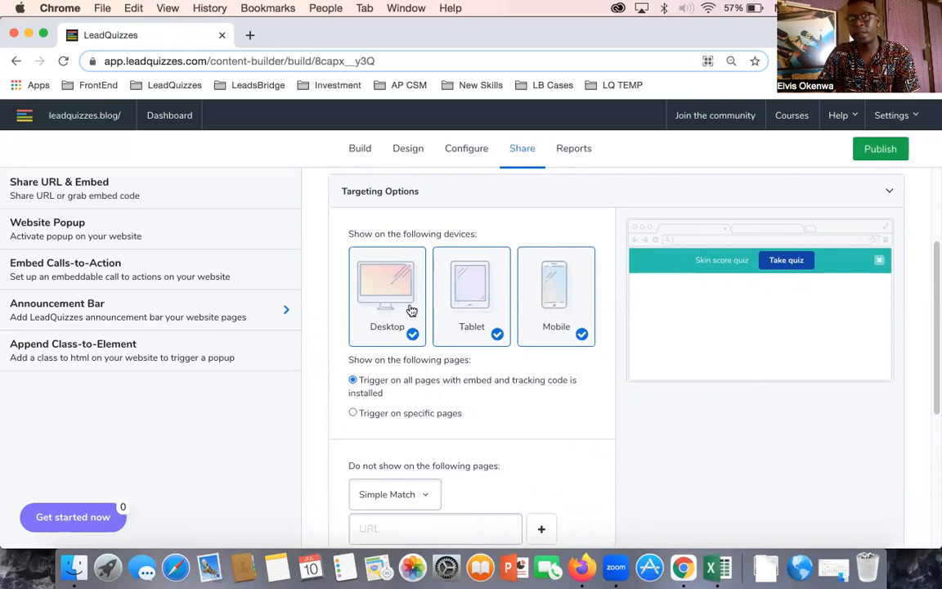
scroll(392, 388, "down", 1)
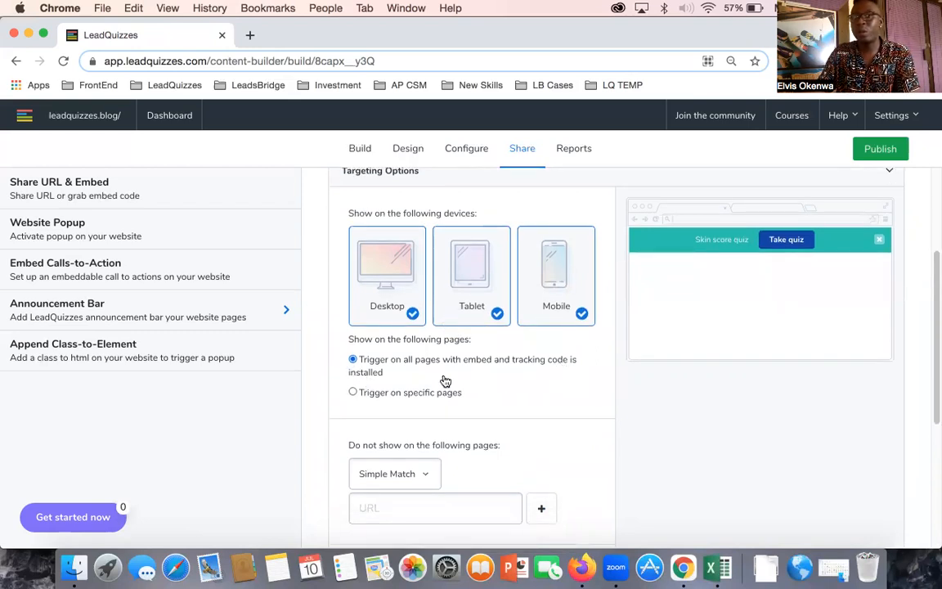
Review the URL match types for excluded pages, and save the announcement bar's targeting options and behavior settings
scroll(569, 379, "down", 4)
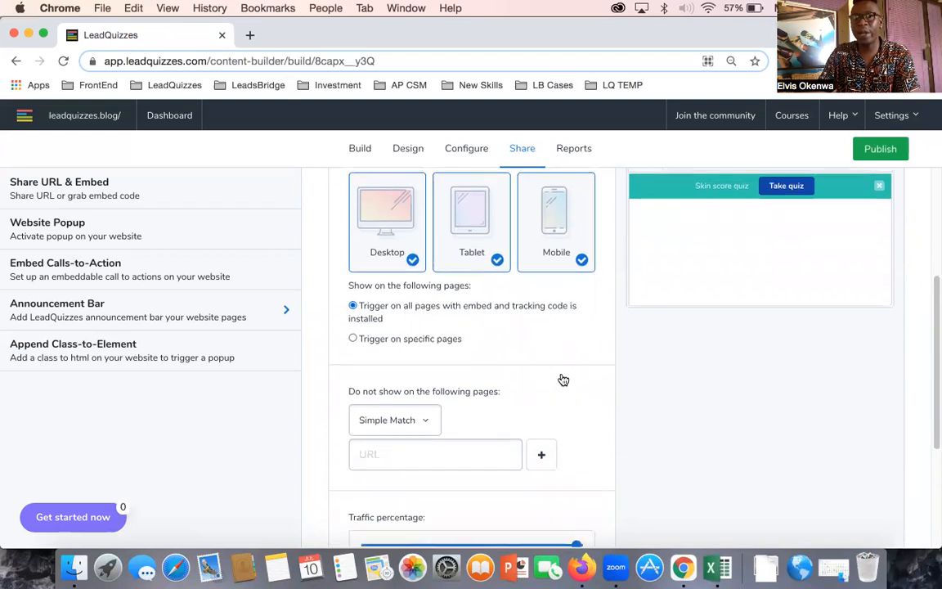
left_click(422, 333)
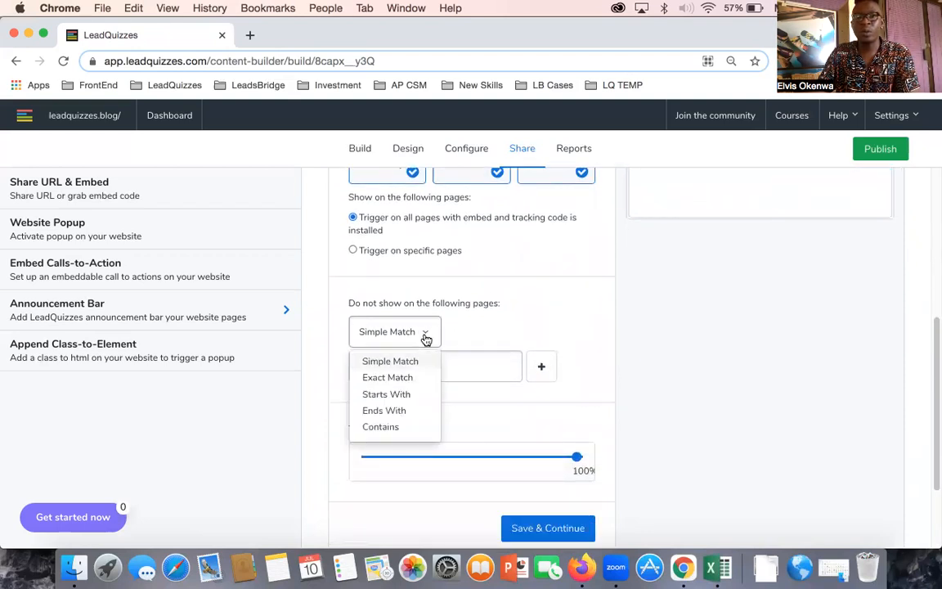
scroll(536, 262, "down", 2)
left_click(532, 205)
scroll(496, 271, "down", 1)
left_click(560, 449)
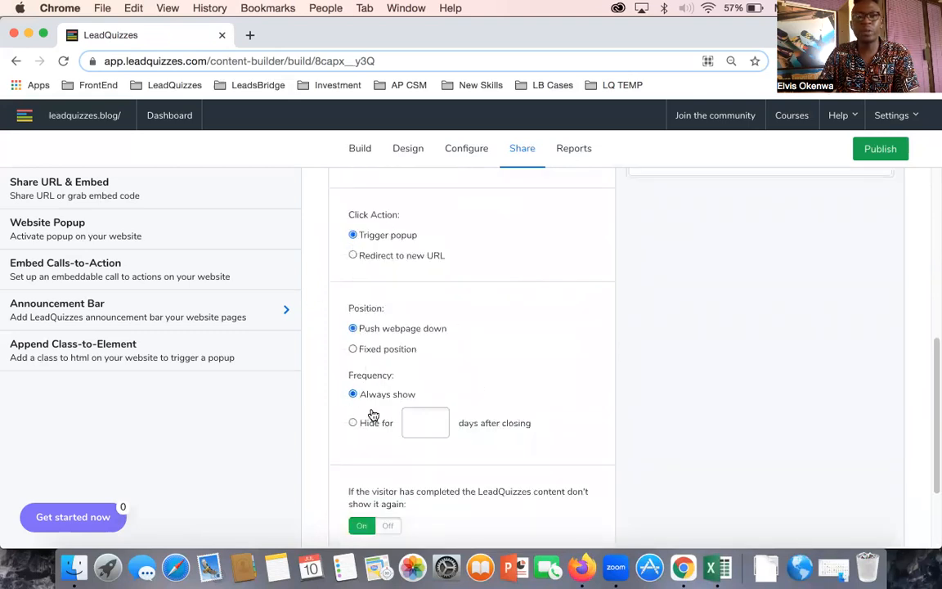
scroll(475, 454, "down", 3)
left_click(542, 455)
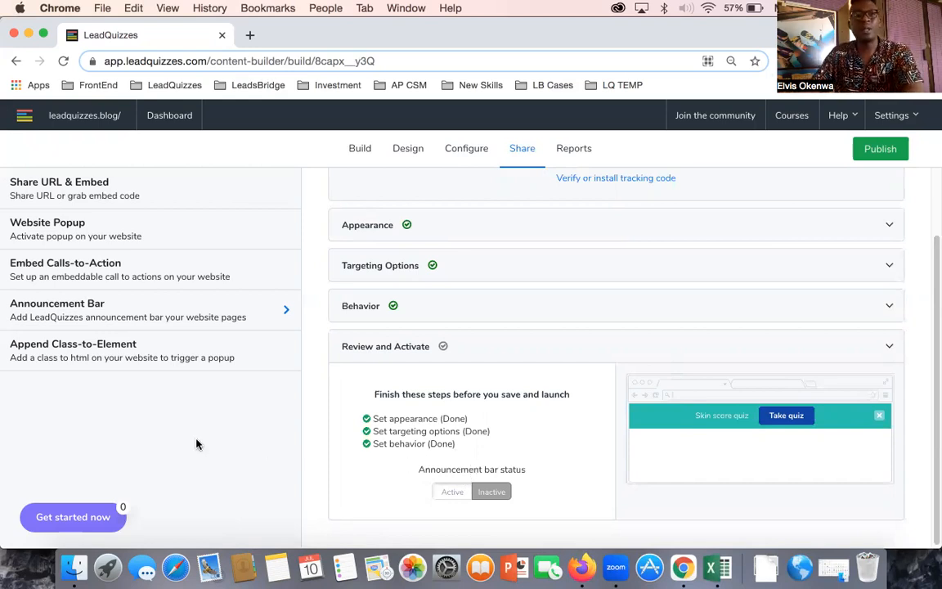
Open the Append Class-to-Element settings and highlight the example button code
left_click(178, 364)
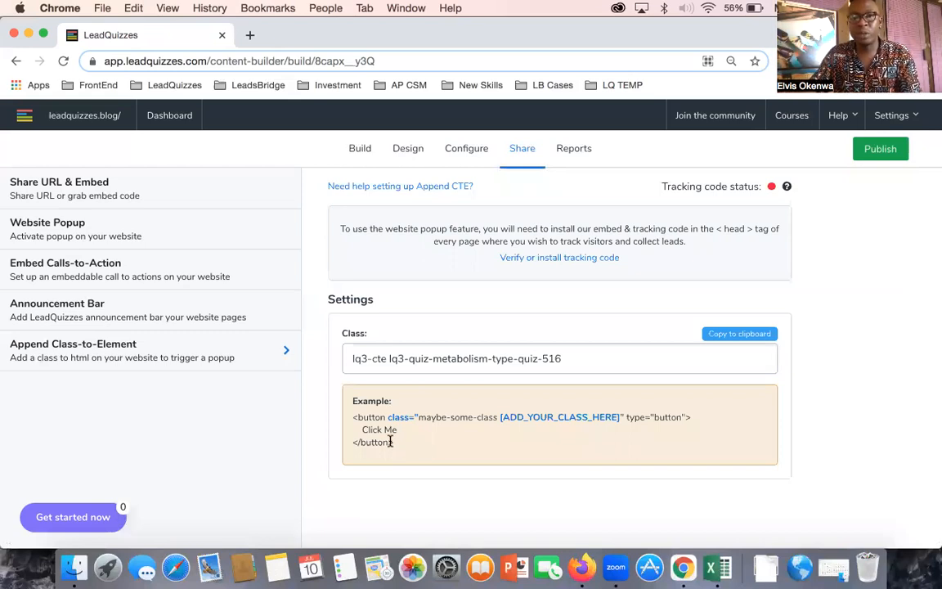
left_click_drag(400, 446, 351, 407)
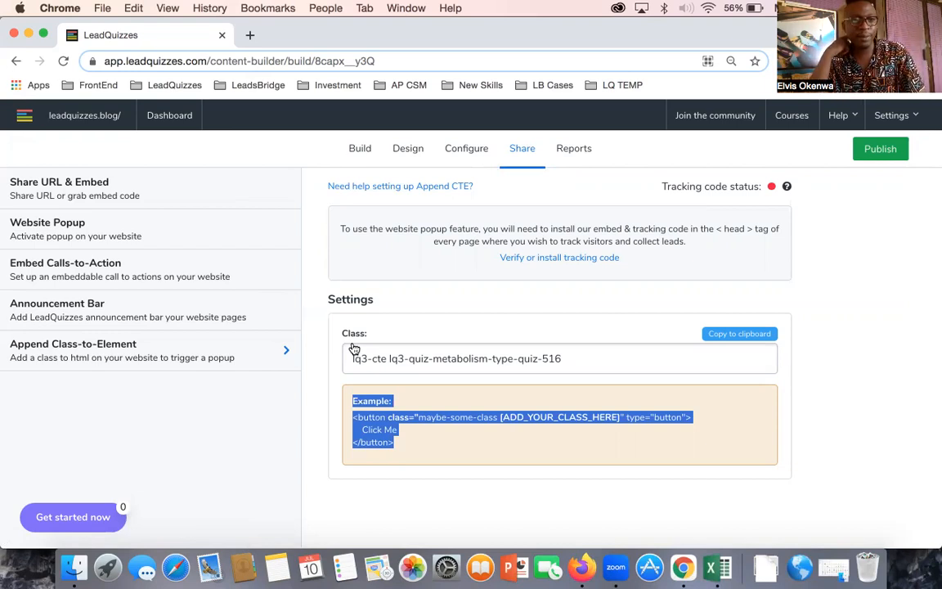
Load the quiz's Insights report for 06.01.2023 to 06.30.2023 and examine its overall metrics and question summaries
left_click(575, 152)
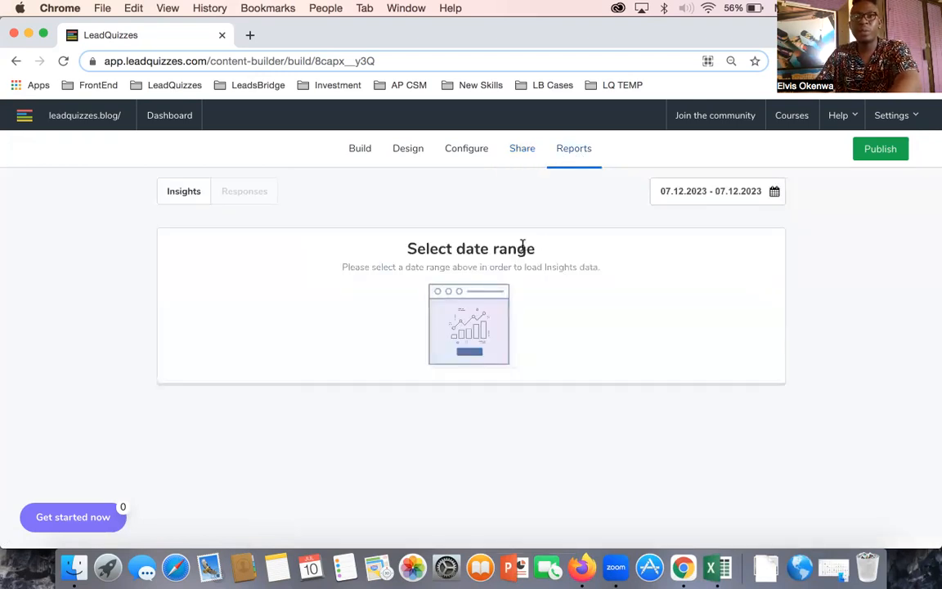
left_click(708, 193)
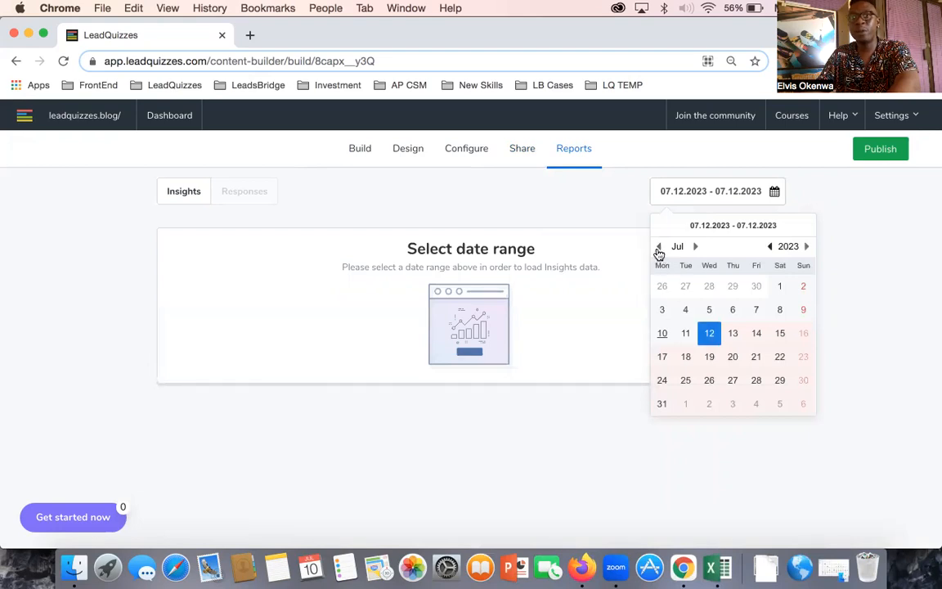
left_click(658, 248)
left_click(732, 286)
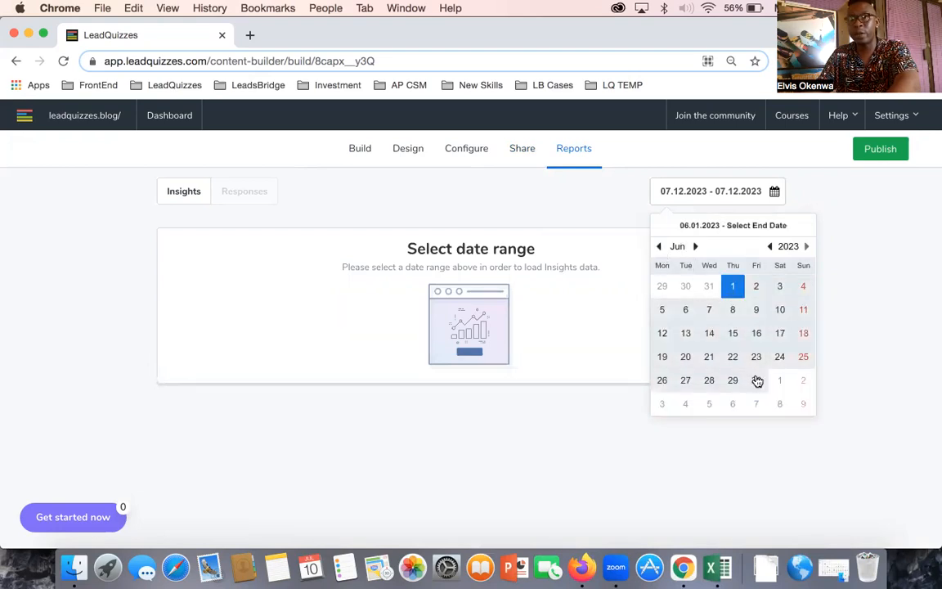
left_click(755, 380)
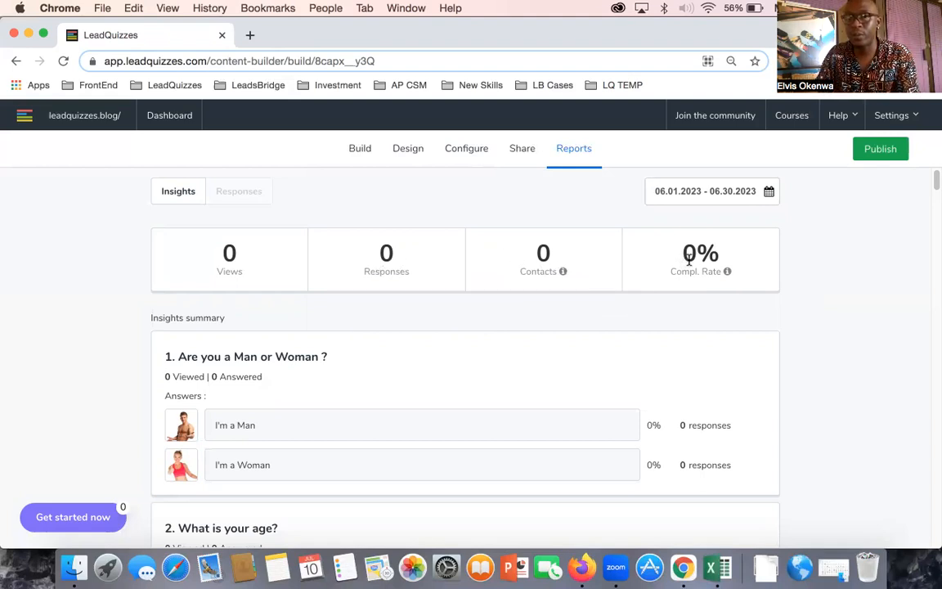
mouse_move(729, 274)
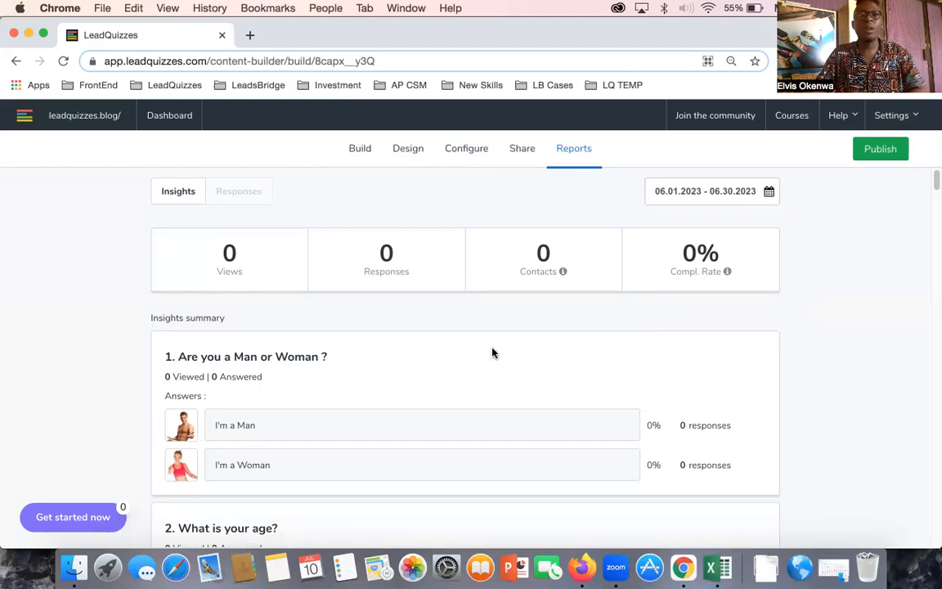
scroll(376, 373, "down", 1)
scroll(377, 373, "down", 5)
scroll(379, 372, "up", 3)
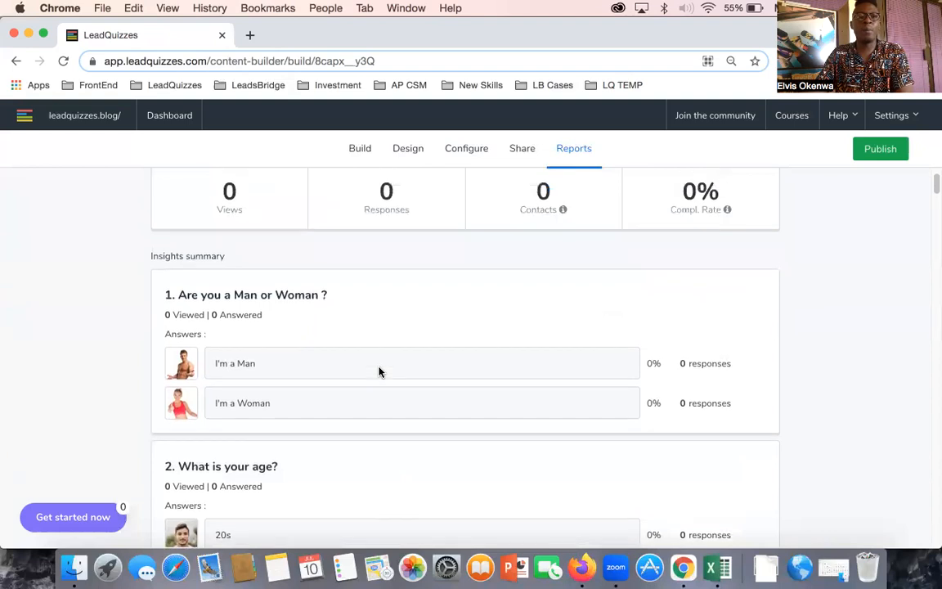
scroll(326, 350, "down", 1)
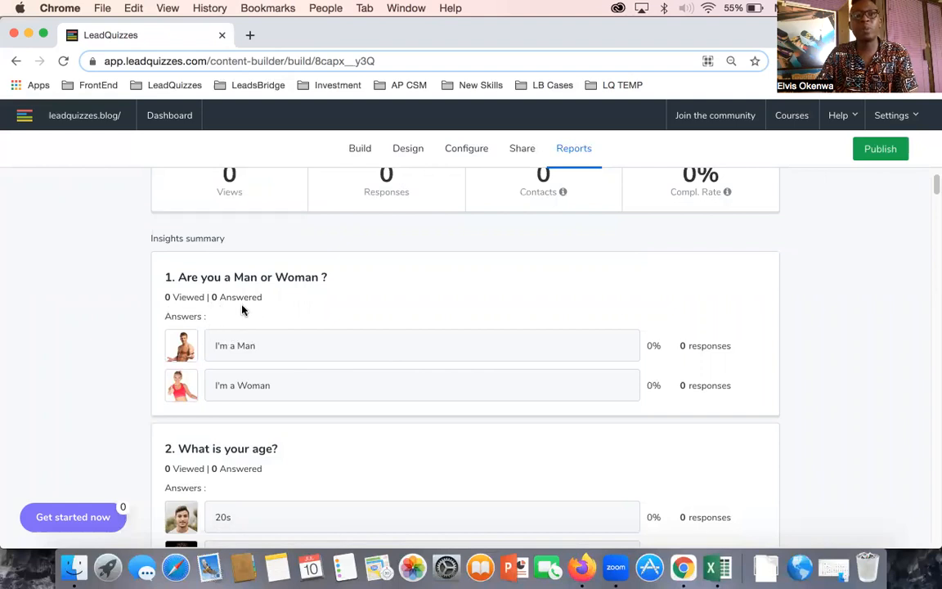
Return to the dashboard, find the published Diagnostics Style Quiz on page 10 of the content list, and open its reports
left_click(170, 113)
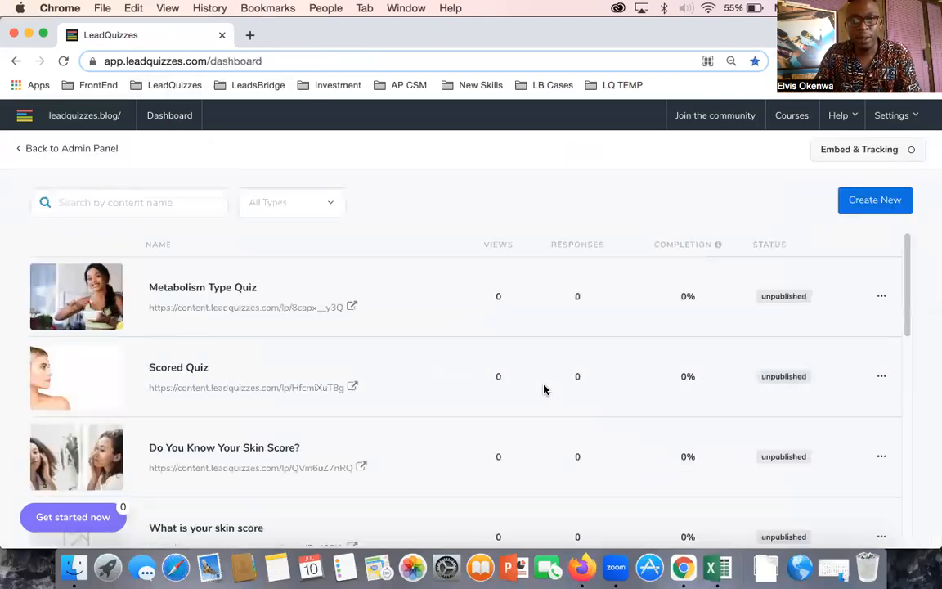
scroll(543, 390, "down", 10)
left_click(468, 503)
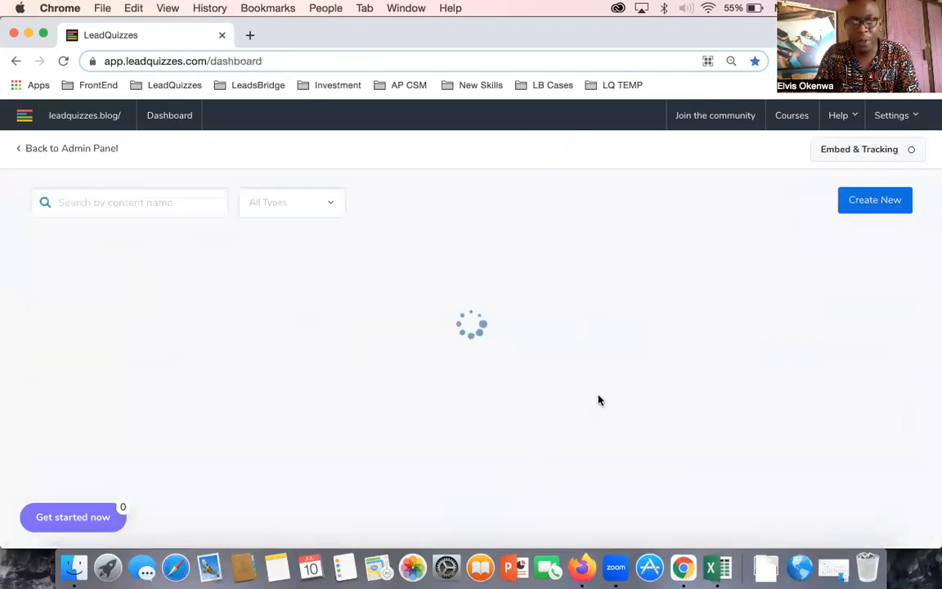
scroll(646, 331, "down", 10)
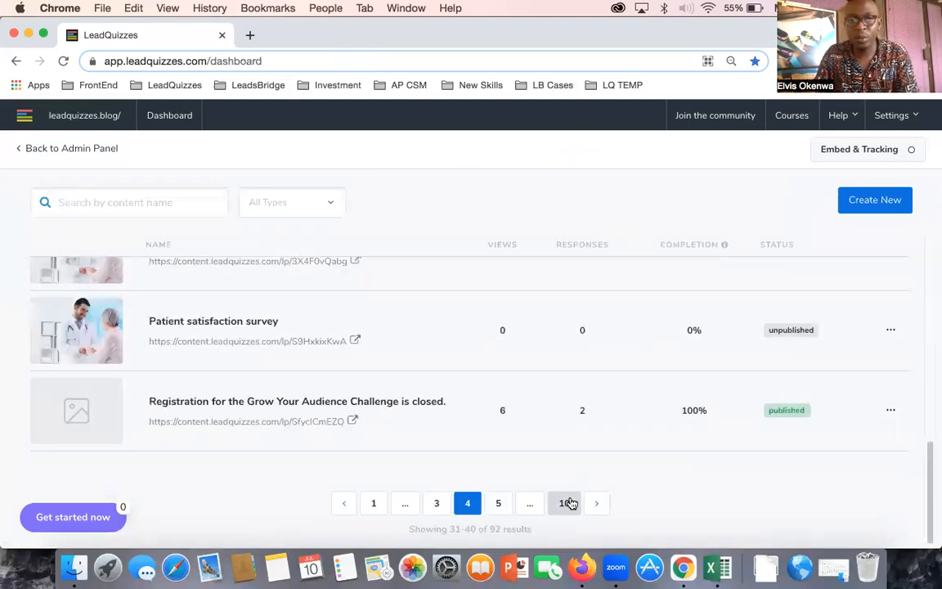
left_click(564, 502)
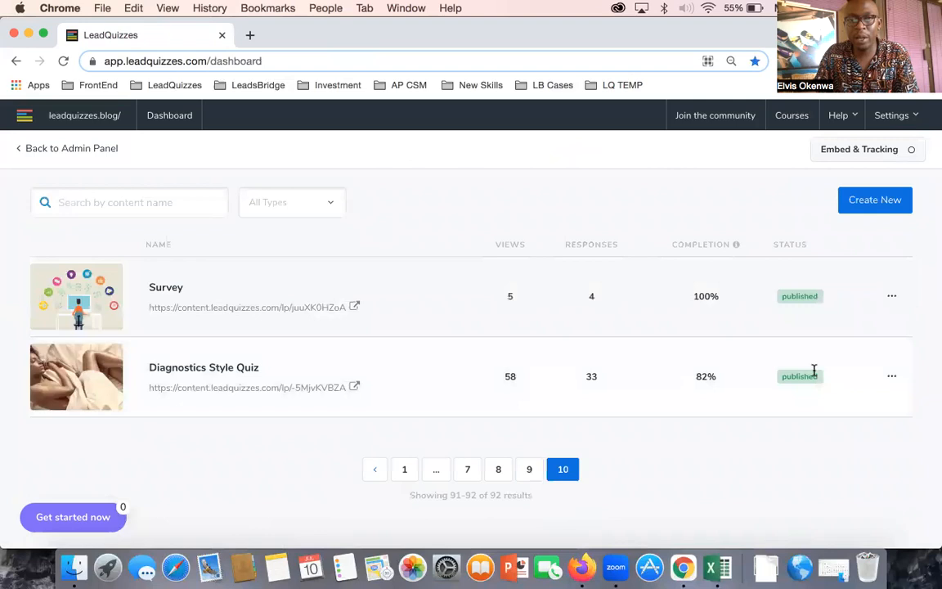
left_click(892, 377)
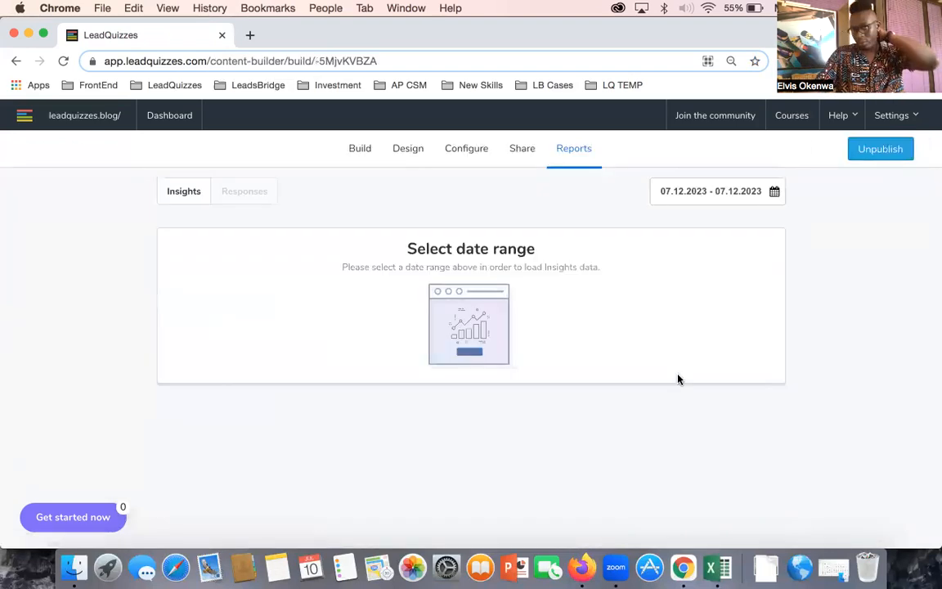
Load the Diagnostics Style Quiz insights for 07.01.2020 to 07.11.2023 and examine the overall metrics and answer breakdown by question
left_click(705, 192)
left_click(769, 246)
left_click(769, 246)
left_click(769, 246)
left_click(709, 287)
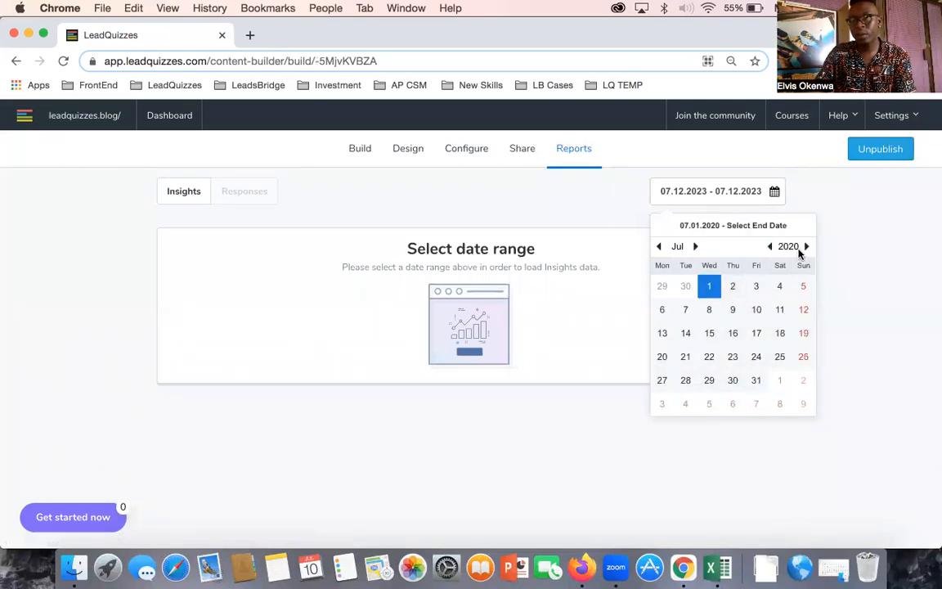
left_click(806, 246)
left_click(806, 246)
left_click(807, 246)
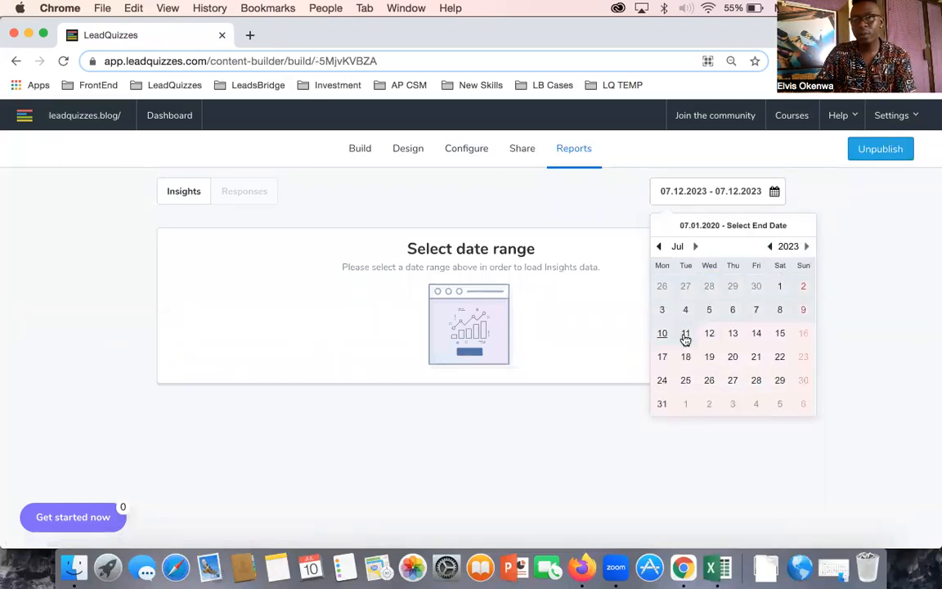
left_click(685, 333)
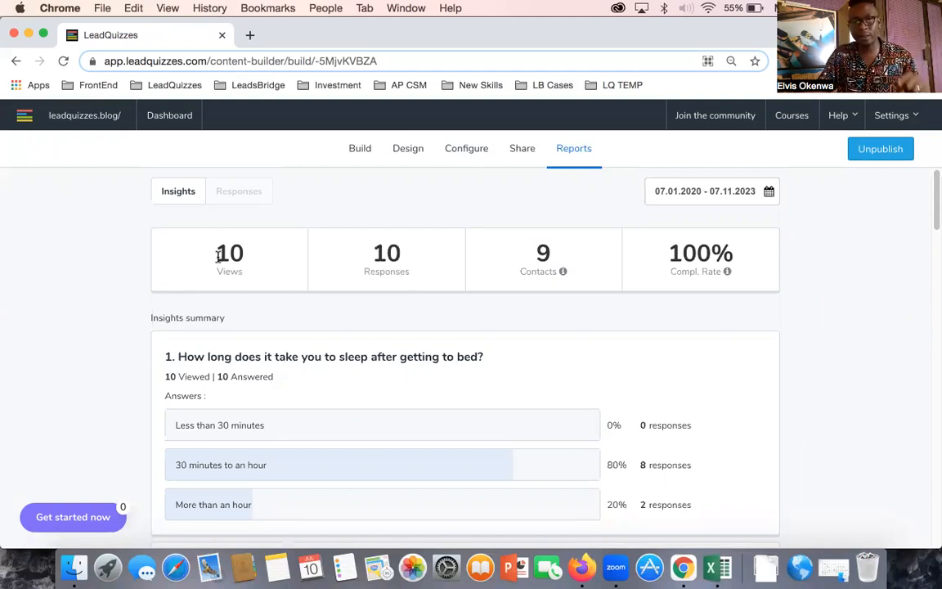
mouse_move(566, 272)
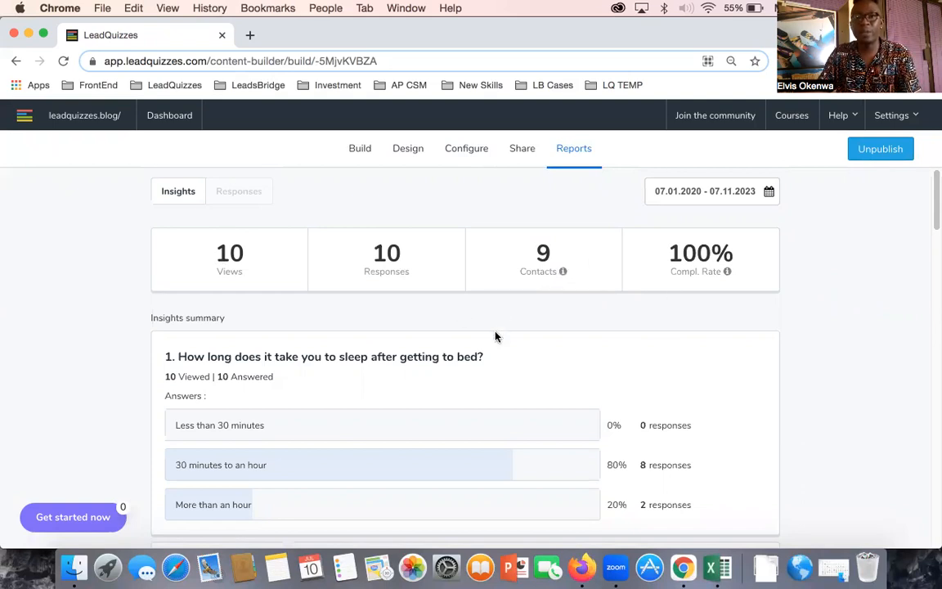
scroll(495, 336, "down", 3)
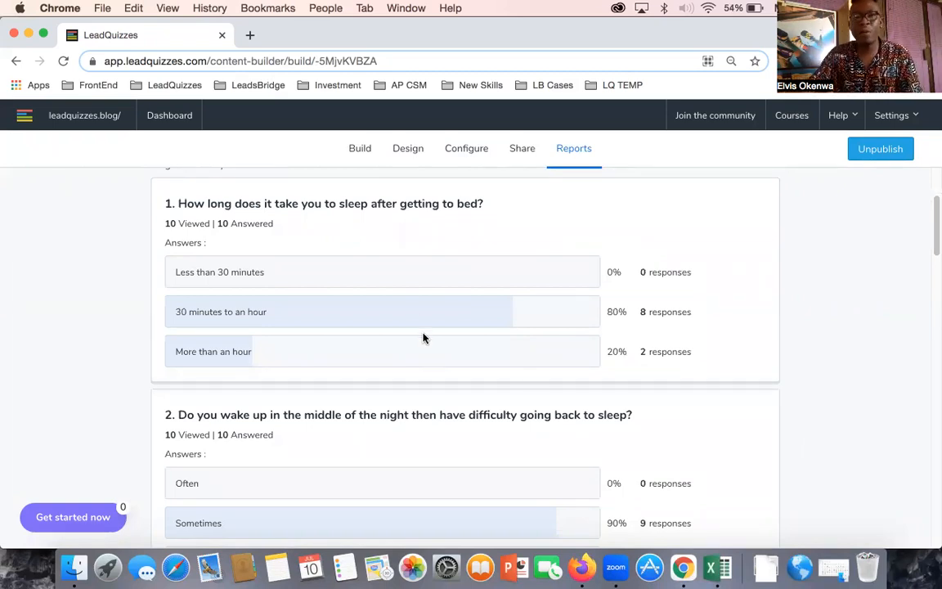
scroll(410, 308, "up", 1)
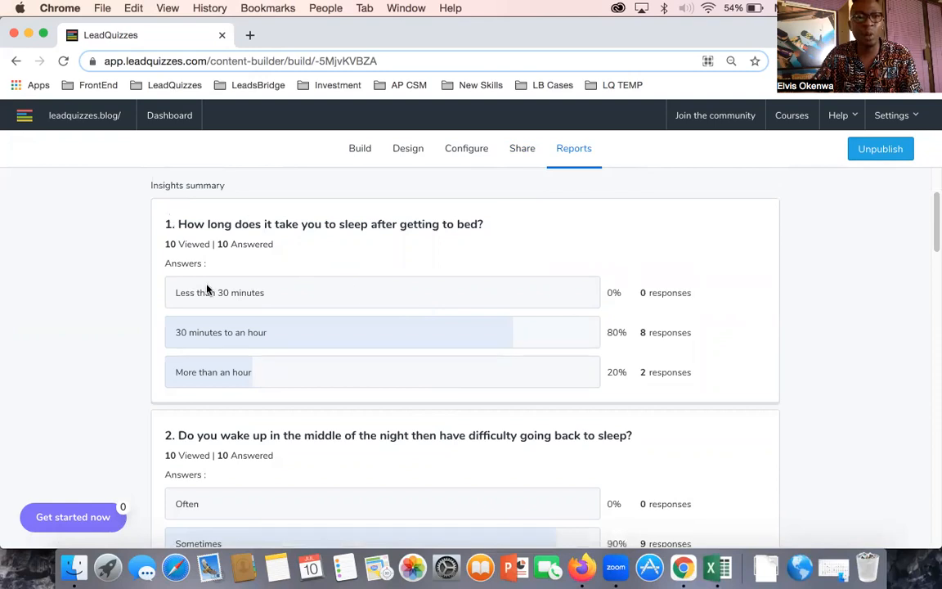
Examine the answer percentages for every sleep question, from the first through the final information form, in the insights summary
scroll(343, 220, "up", 1)
scroll(343, 221, "up", 2)
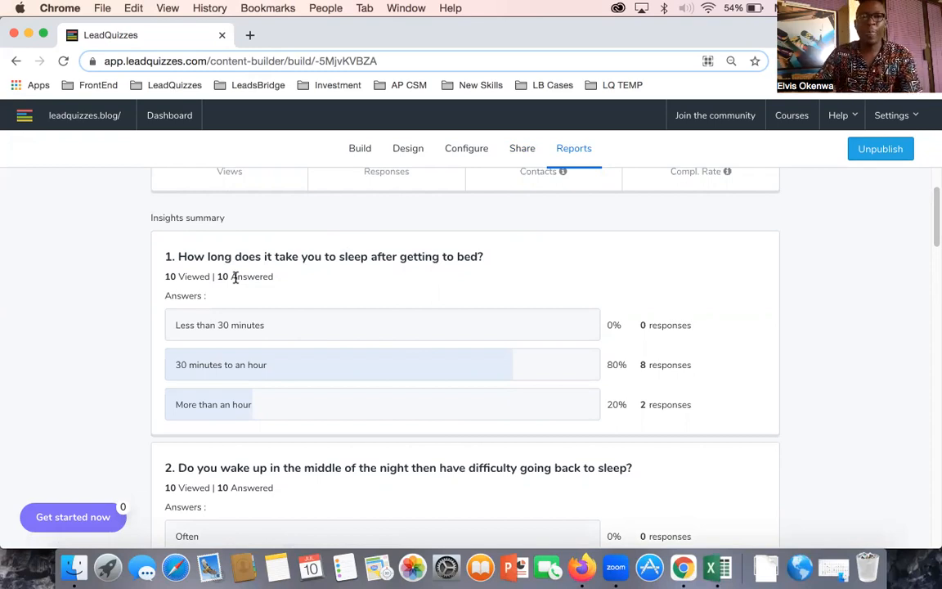
scroll(244, 325, "down", 5)
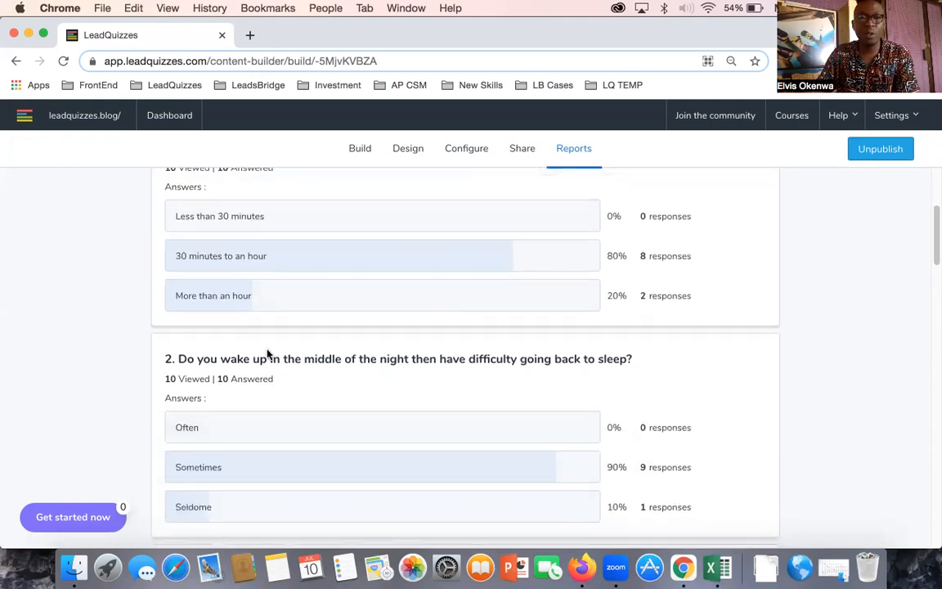
scroll(275, 356, "down", 2)
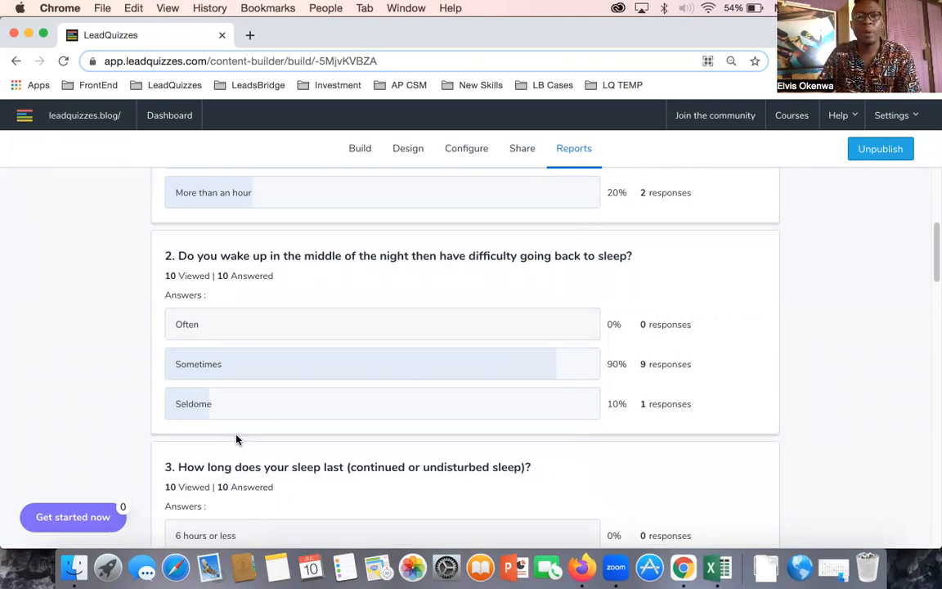
scroll(311, 434, "down", 10)
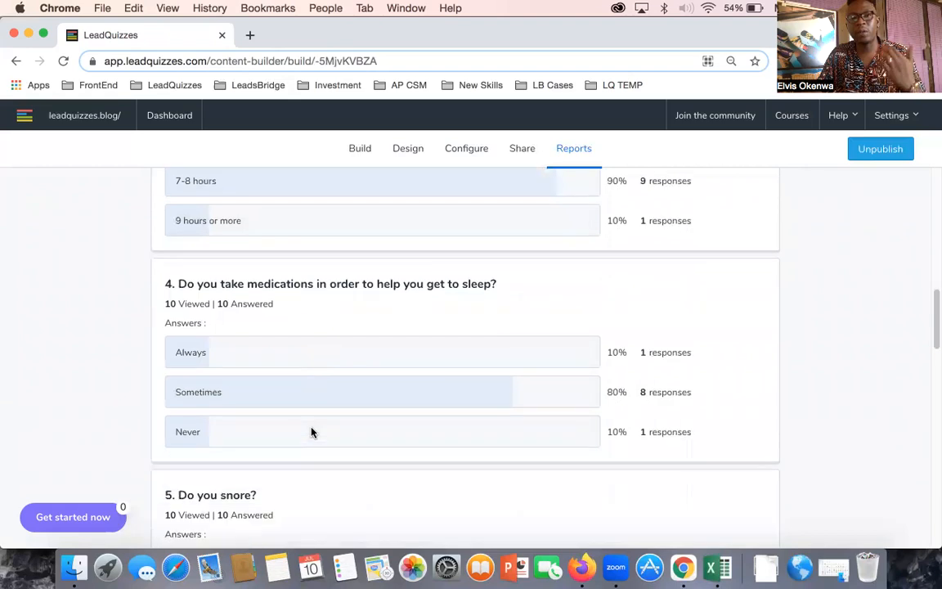
scroll(310, 432, "down", 15)
scroll(311, 431, "down", 3)
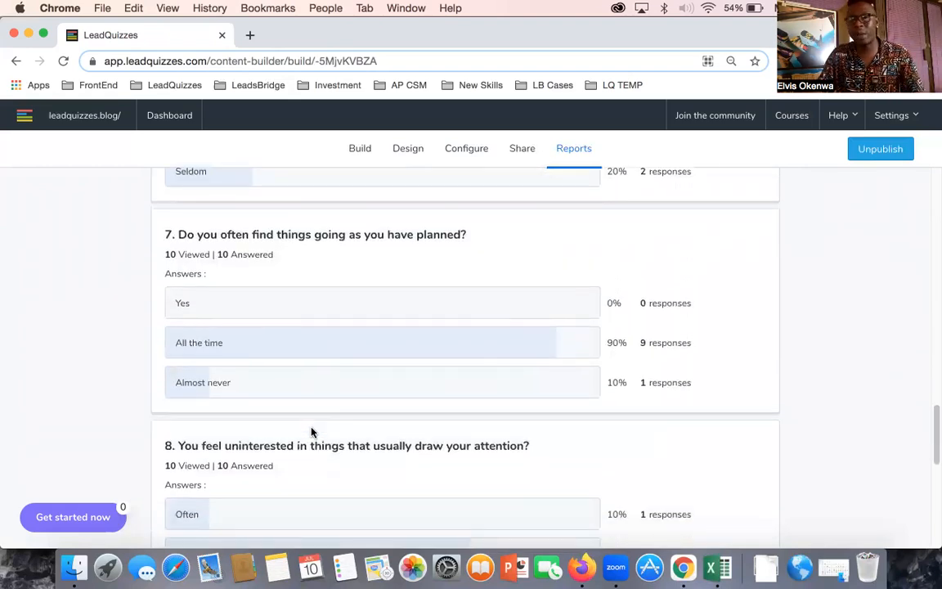
scroll(311, 431, "down", 3)
scroll(311, 432, "down", 5)
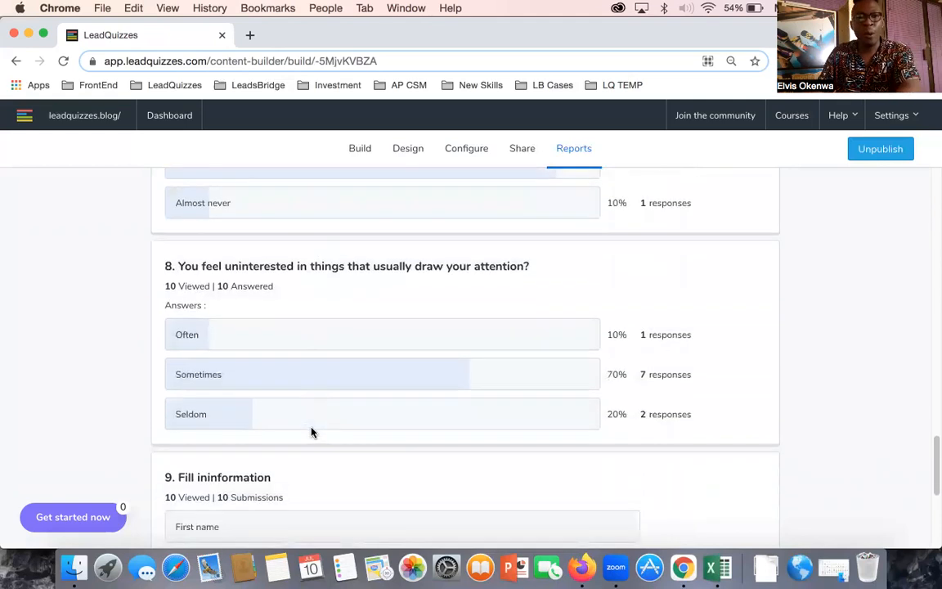
scroll(311, 432, "down", 2)
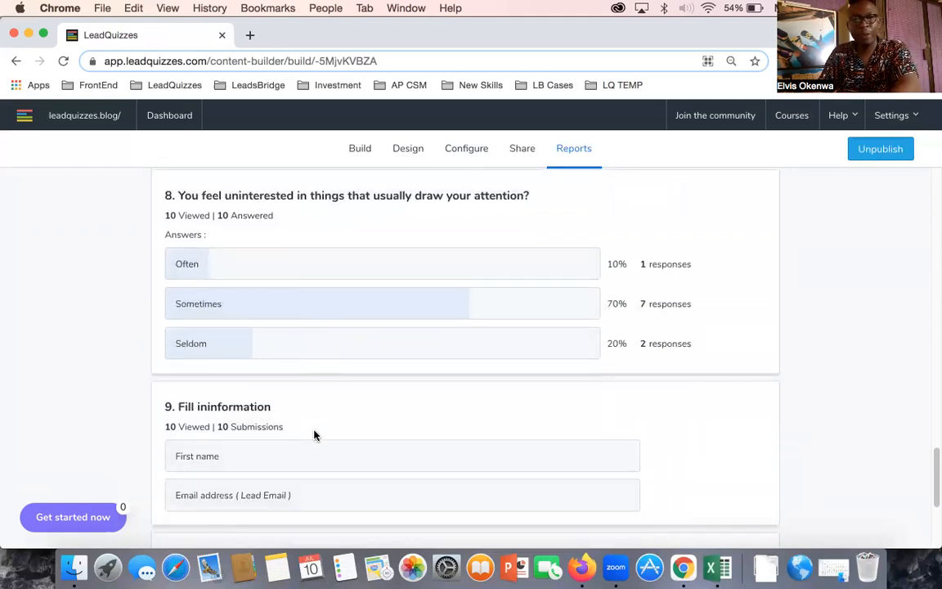
scroll(398, 336, "down", 2)
scroll(257, 173, "up", 15)
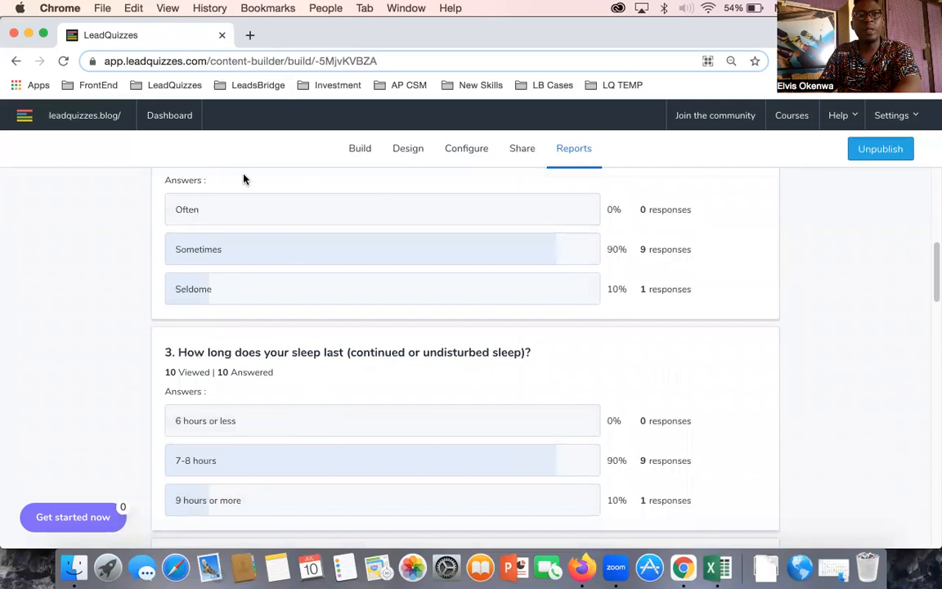
scroll(243, 179, "up", 5)
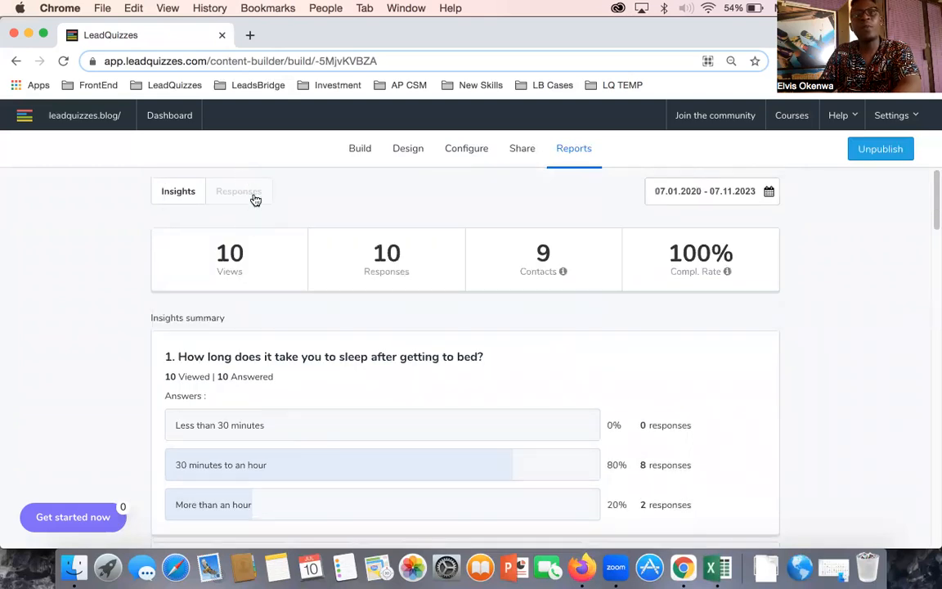
Open the individual responses report and load the responses for 06.01.2019 to 06.30.2023
left_click(253, 196)
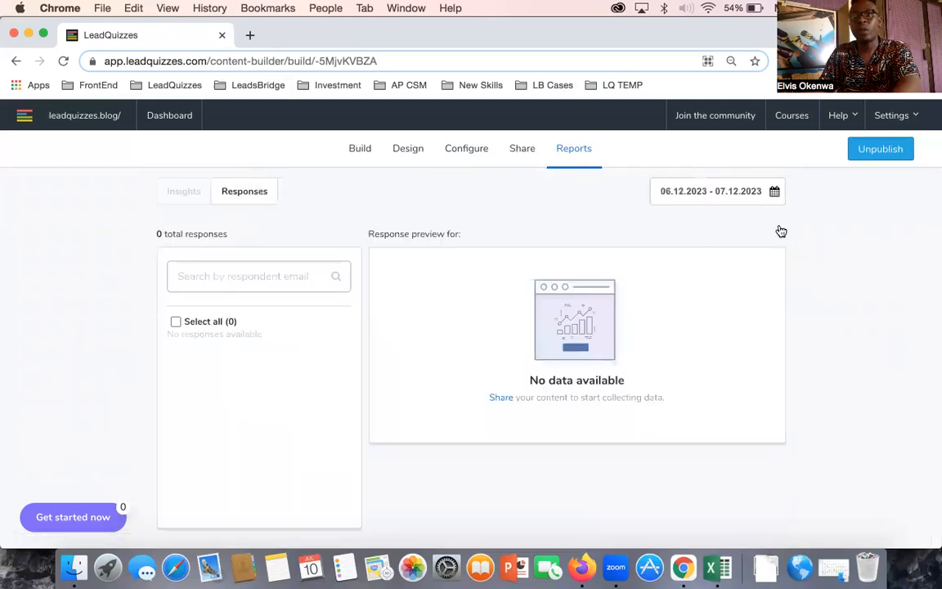
left_click(775, 191)
left_click(770, 246)
left_click(770, 246)
left_click(769, 246)
left_click(770, 246)
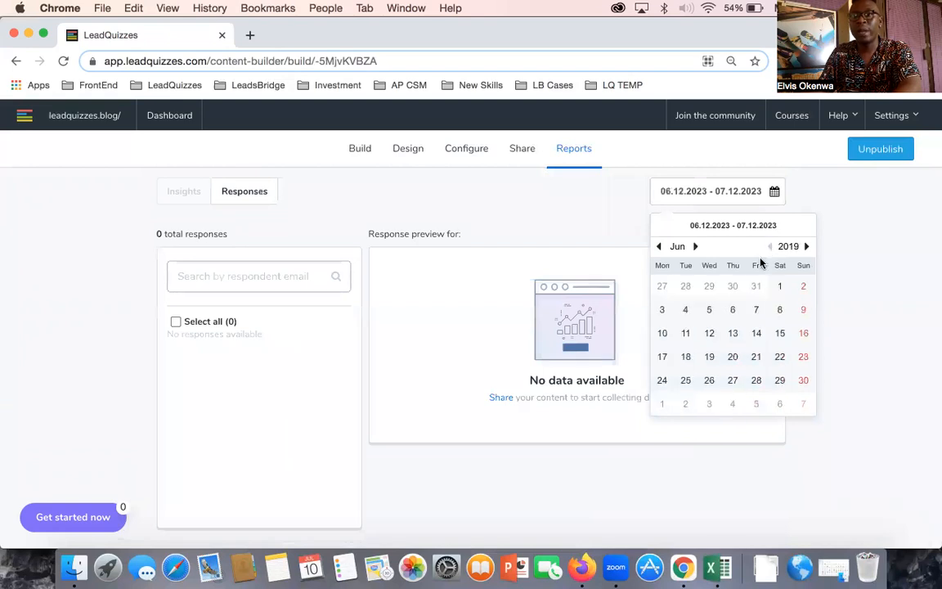
left_click(780, 286)
left_click(808, 246)
left_click(808, 247)
left_click(808, 247)
left_click(808, 246)
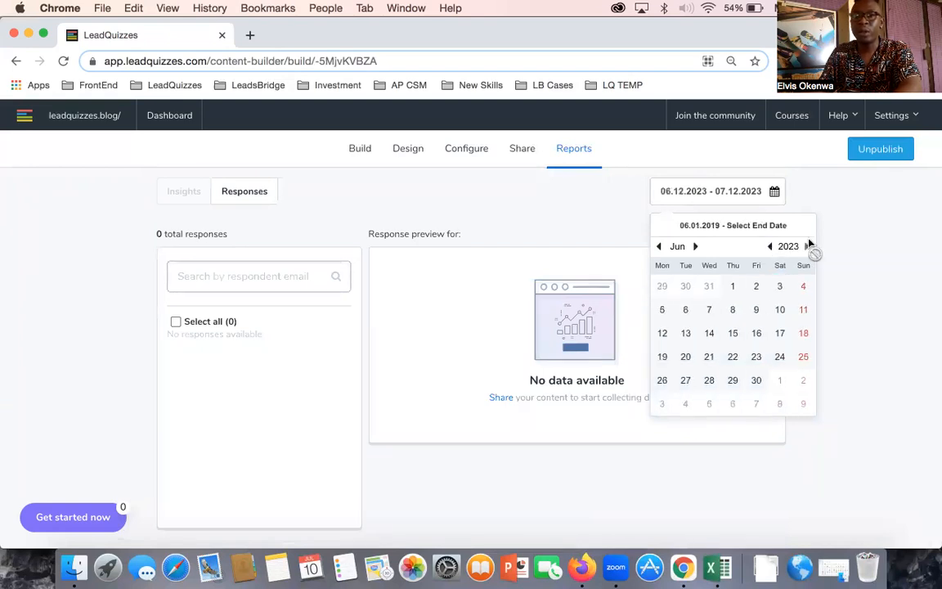
left_click(754, 381)
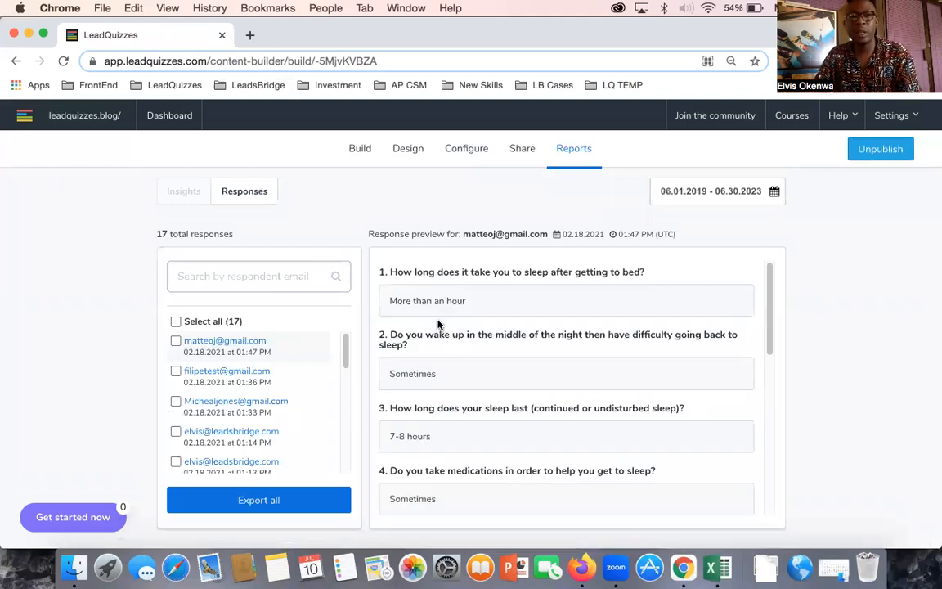
Filter the responses by respondent email containing "@" and read the answers of the two most recent respondents
left_click(277, 276)
type("@")
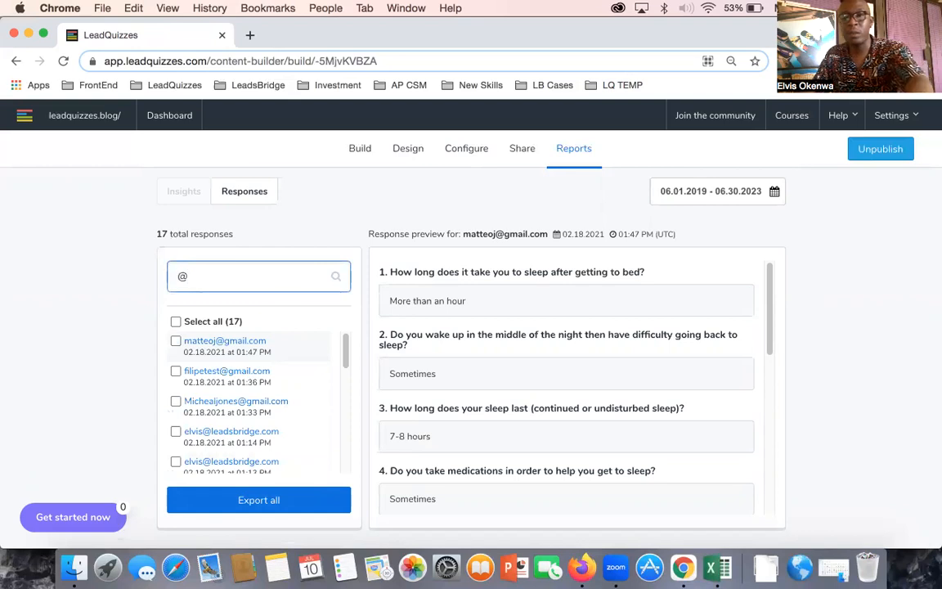
left_click(240, 350)
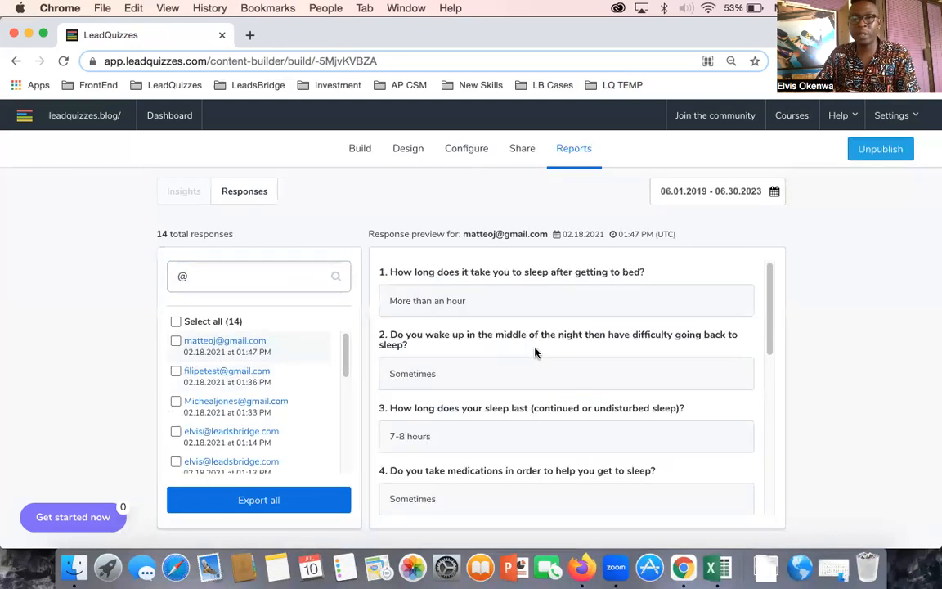
scroll(532, 353, "down", 10)
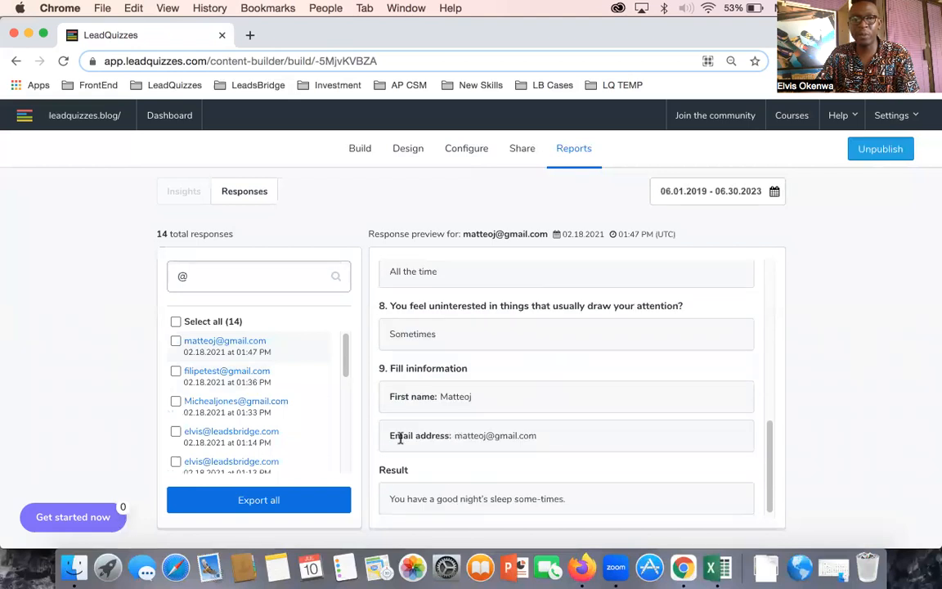
left_click(226, 373)
scroll(593, 370, "down", 10)
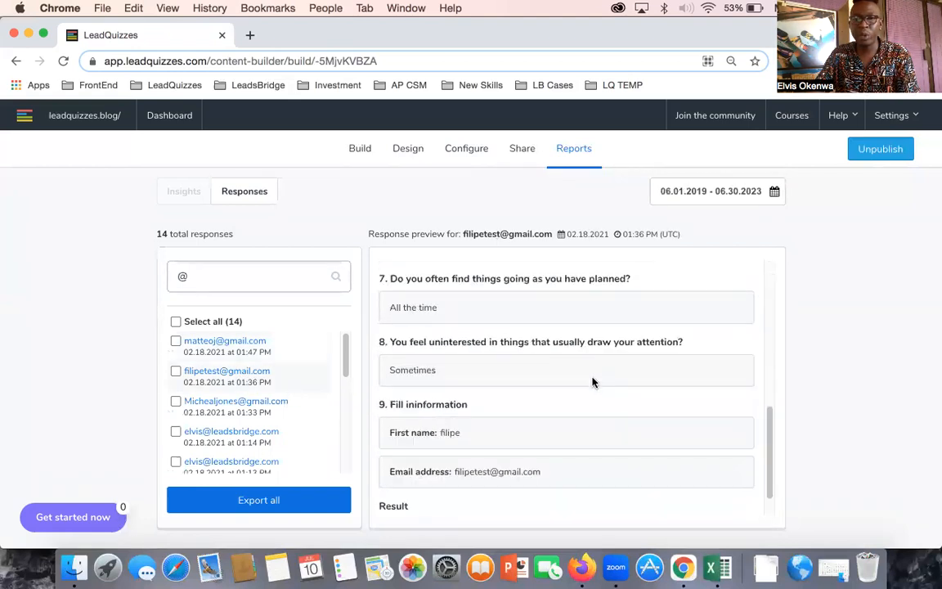
Clear the respondent search and review the answers of the unknown respondents dated 07.12.2019 and 07.08.2019
double_click(201, 283)
key("BackSpace")
scroll(247, 420, "down", 5)
left_click(243, 436)
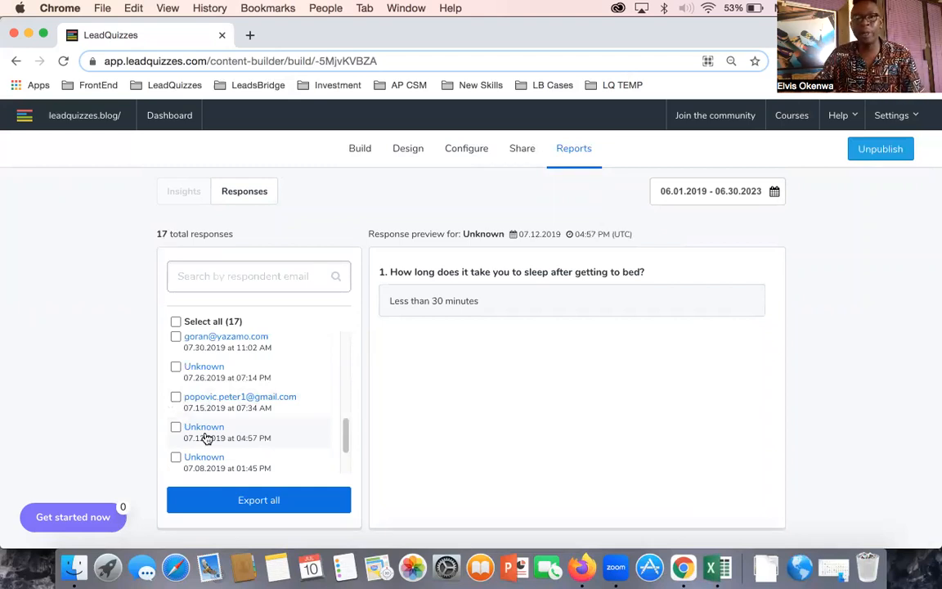
left_click(217, 472)
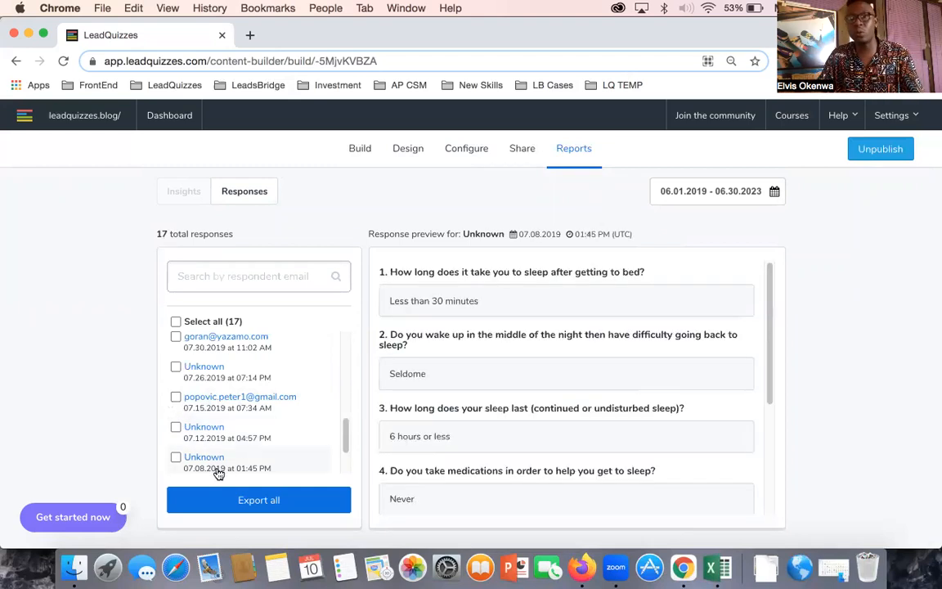
scroll(654, 444, "down", 3)
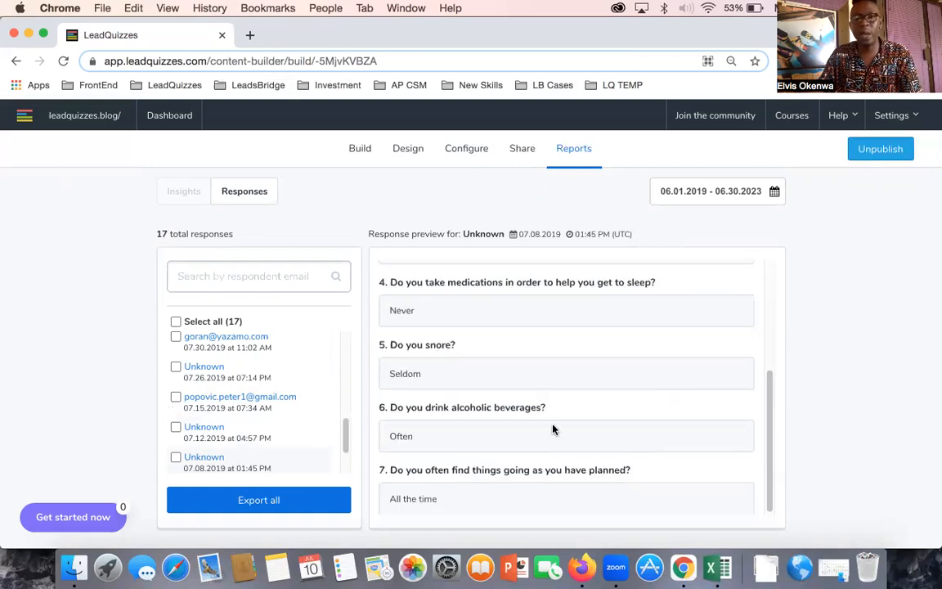
scroll(523, 409, "up", 3)
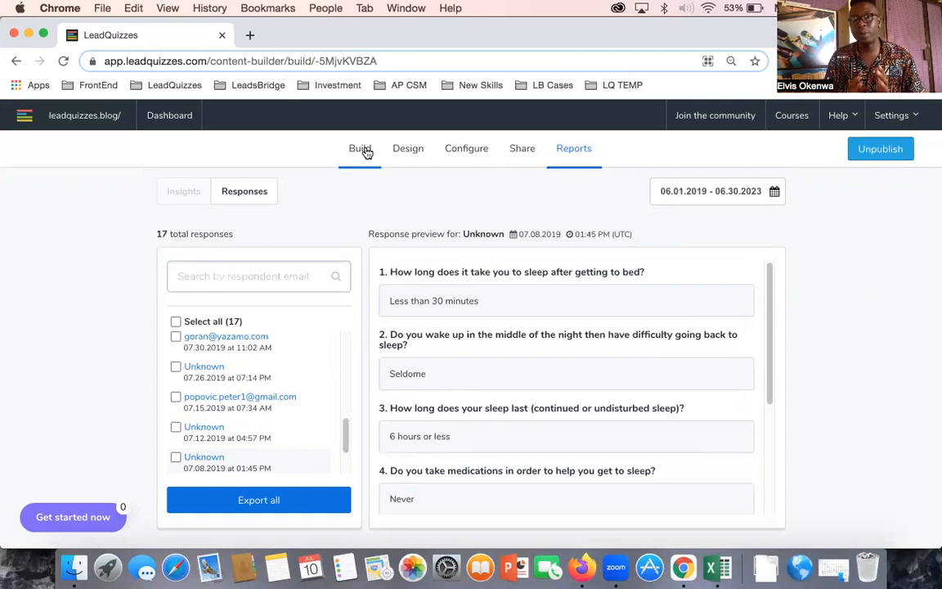
Review the quiz's design options, its general configuration settings, and its share URL and embed options
left_click(407, 154)
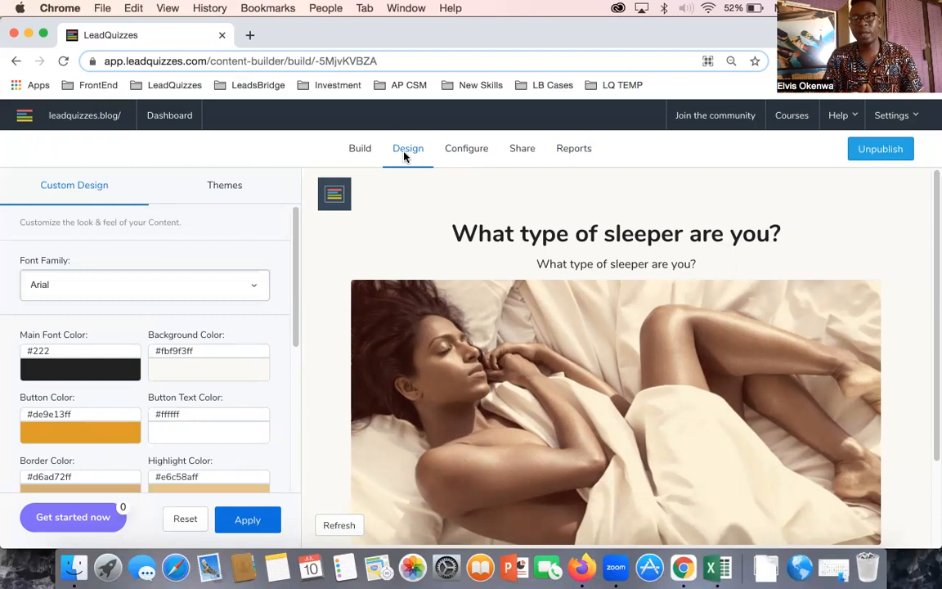
left_click(454, 152)
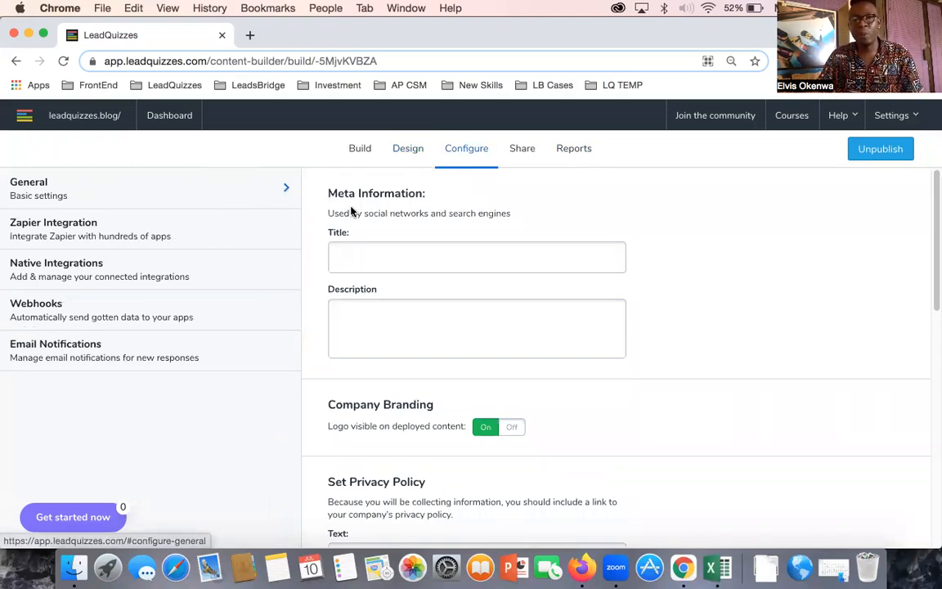
scroll(620, 382, "down", 1)
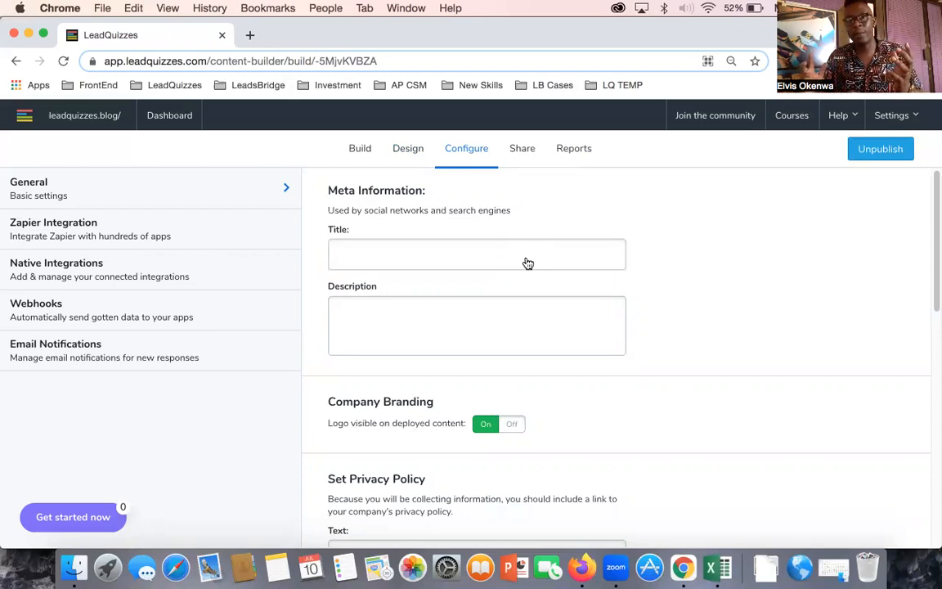
left_click(531, 159)
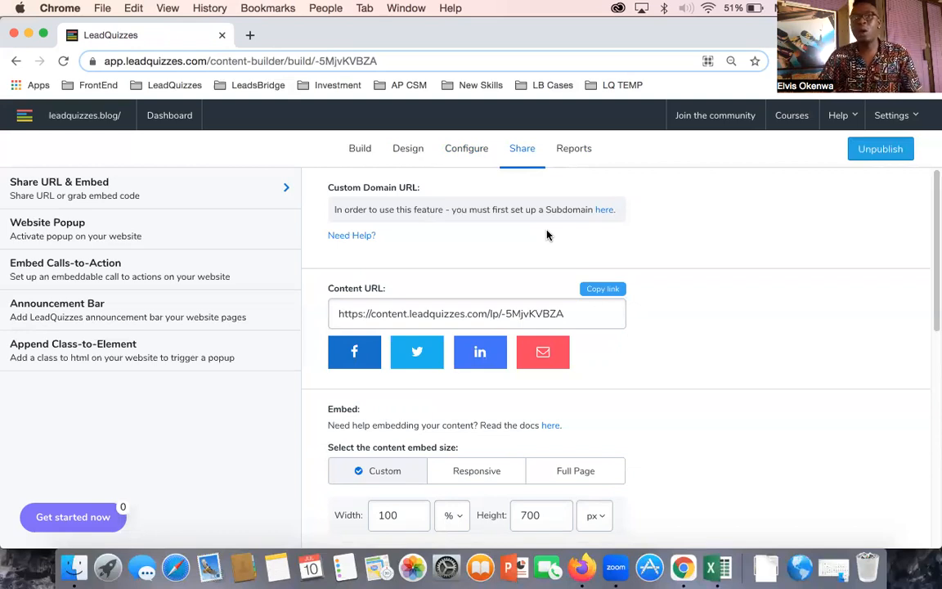
Return to the quiz reports and load the insights for 07.01.2020 to 07.10.2023
left_click(572, 152)
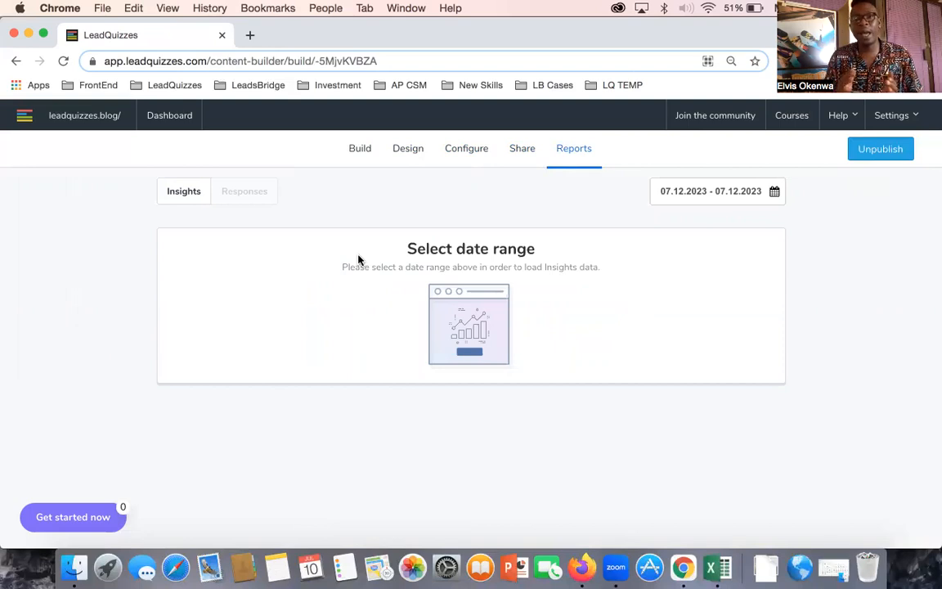
left_click(703, 200)
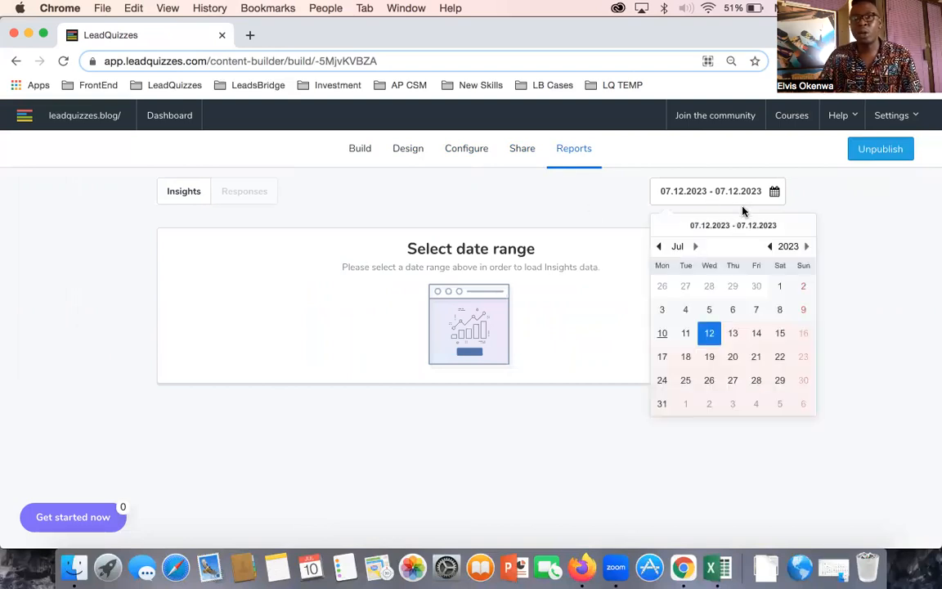
left_click(770, 247)
left_click(770, 247)
left_click(770, 247)
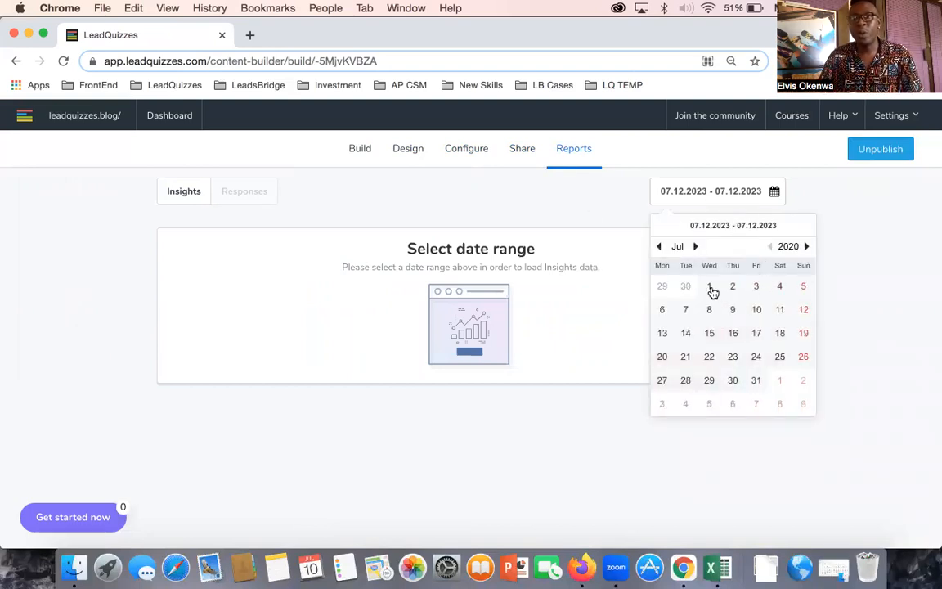
left_click(709, 286)
left_click(807, 246)
left_click(806, 246)
left_click(807, 246)
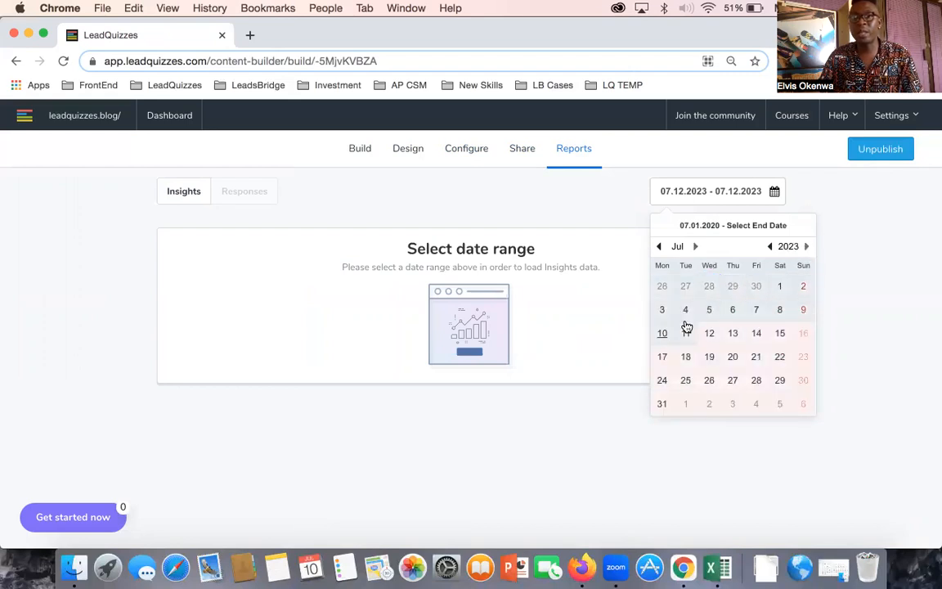
left_click(662, 333)
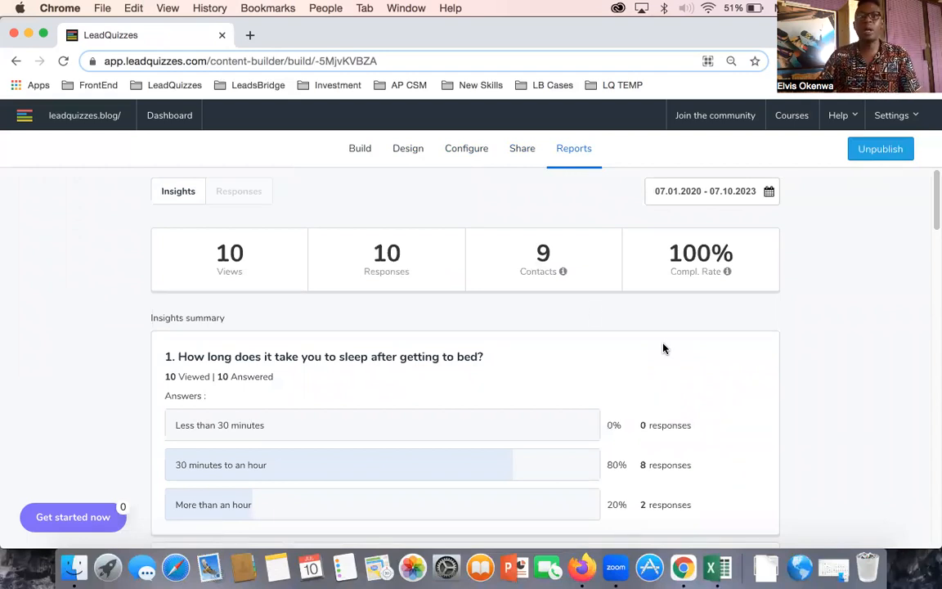
Load the individual responses for 06.01.2019 to 06.30.2023 again and read the most recent response down to its result
left_click(254, 194)
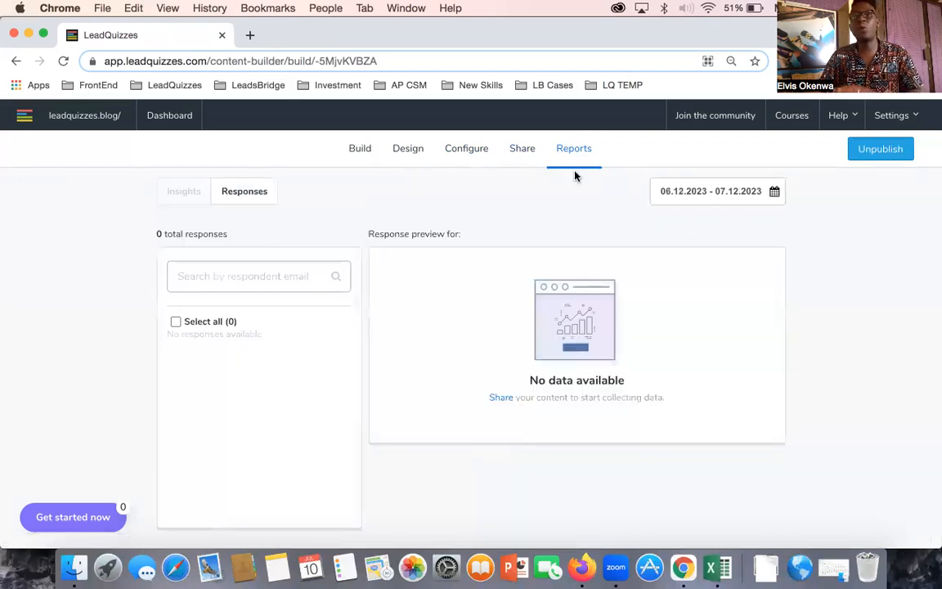
left_click(700, 188)
left_click(769, 247)
left_click(769, 246)
left_click(769, 246)
left_click(769, 246)
left_click(779, 285)
left_click(806, 246)
left_click(807, 246)
left_click(806, 246)
left_click(807, 247)
left_click(756, 379)
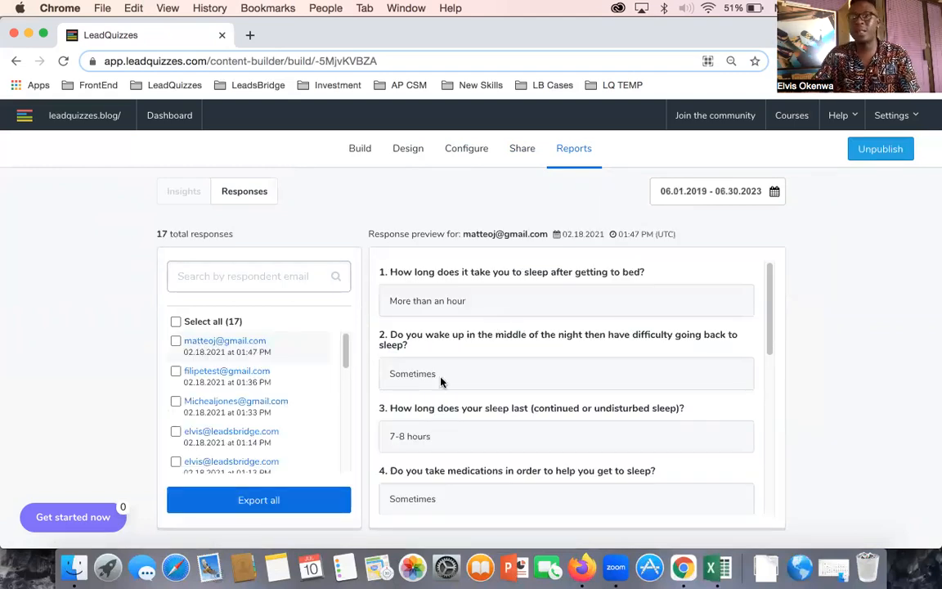
scroll(480, 400, "down", 2)
scroll(480, 399, "down", 10)
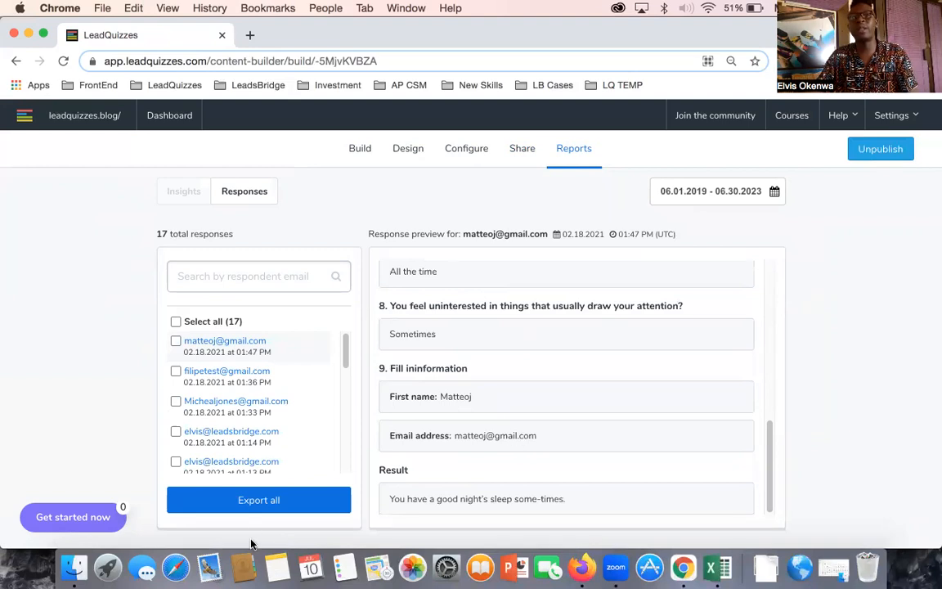